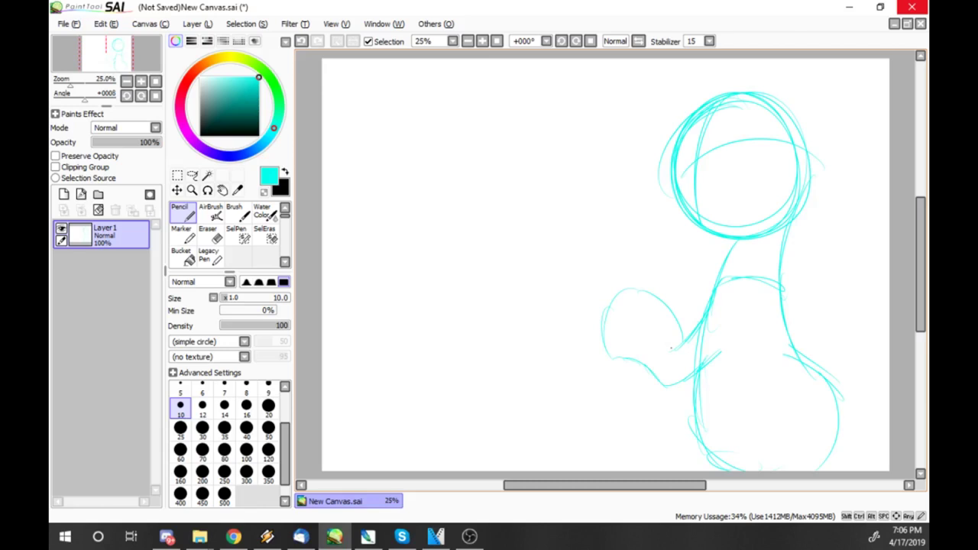
Step: Sketch the large pony's far arm curve behind its back and the contours of its hips and hind leg
drag(783, 300, 822, 367)
drag(696, 422, 692, 469)
drag(781, 386, 792, 468)
mouse_move(818, 375)
mouse_down()
mouse_move(840, 468)
mouse_move(793, 470)
mouse_up()
drag(698, 409, 696, 425)
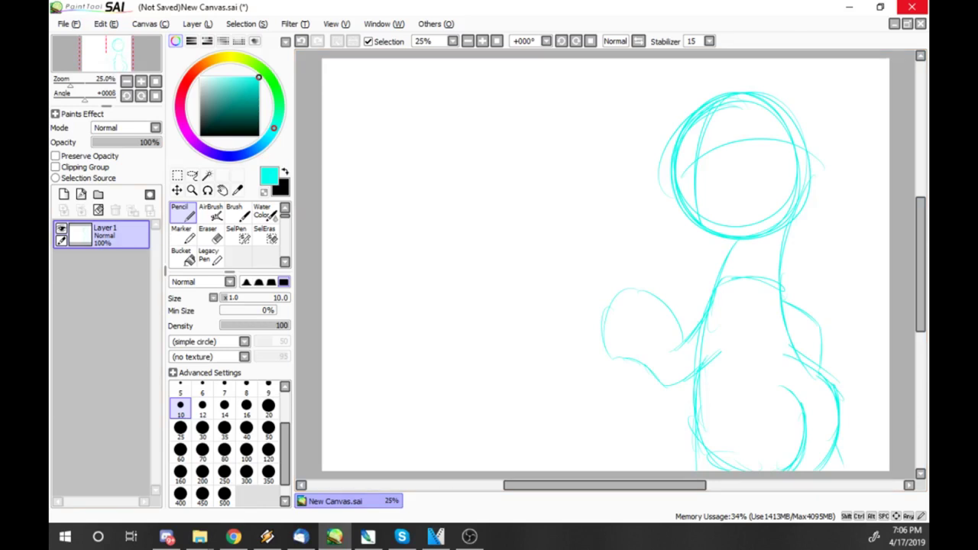
key(alt+Tab)
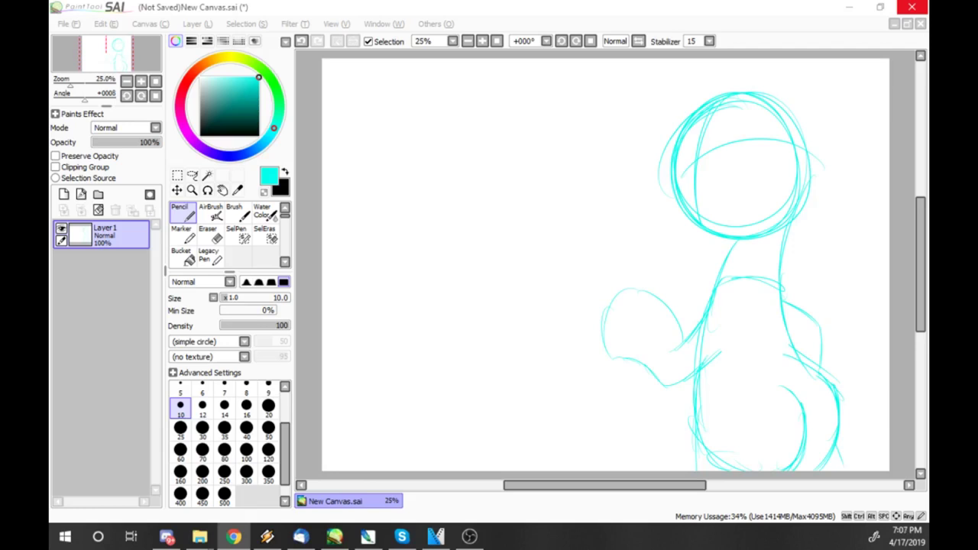
Step: Sketch the pointed ear and the swept bangs on top of the large pony's head
mouse_move(748, 120)
mouse_down()
mouse_move(747, 61)
mouse_move(796, 129)
mouse_up()
drag(764, 61, 782, 106)
drag(752, 121, 773, 114)
mouse_move(749, 73)
mouse_down()
mouse_move(686, 57)
mouse_move(648, 118)
mouse_move(770, 173)
mouse_up()
drag(745, 104, 771, 172)
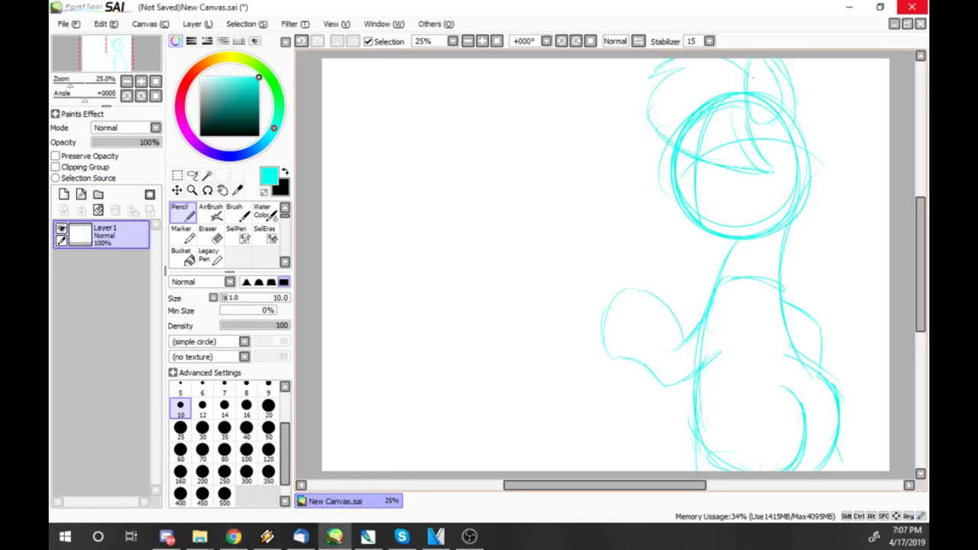
Step: Sketch the mane flowing down behind the large pony's neck and the rounded tail curve behind its back
mouse_move(791, 137)
mouse_down()
mouse_move(788, 183)
mouse_move(767, 233)
mouse_up()
mouse_move(779, 229)
mouse_down()
mouse_move(755, 251)
mouse_move(755, 305)
mouse_up()
mouse_move(797, 109)
mouse_down()
mouse_move(823, 252)
mouse_move(806, 310)
mouse_up()
drag(768, 284, 755, 334)
drag(784, 304, 813, 322)
drag(787, 277, 820, 313)
drag(793, 345, 855, 315)
mouse_move(781, 349)
mouse_down()
mouse_move(789, 370)
mouse_move(839, 382)
mouse_up()
drag(838, 311, 880, 338)
drag(847, 393, 835, 469)
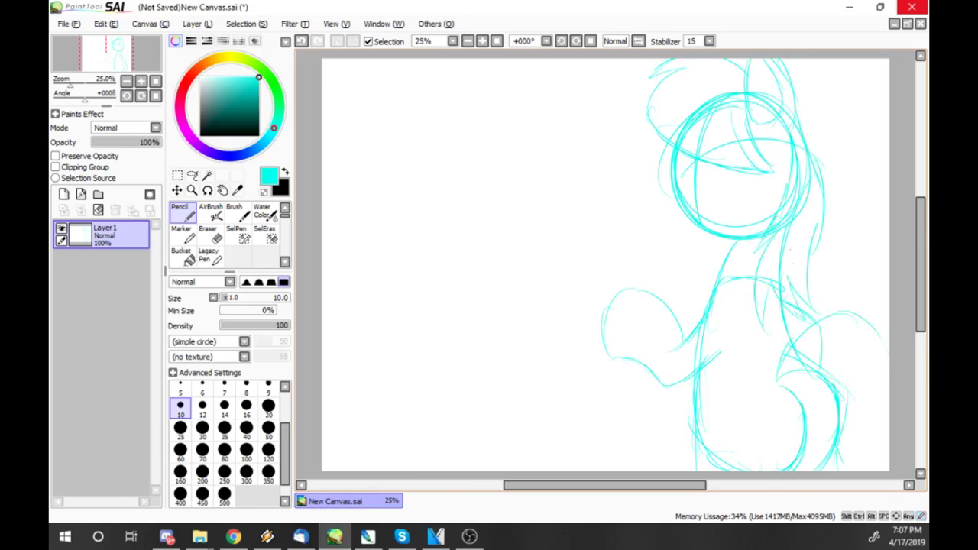
Step: Sketch the large pony's muzzle, chin and mouth line along the front of the head circle
drag(689, 132, 672, 203)
drag(696, 172, 680, 183)
drag(685, 189, 664, 231)
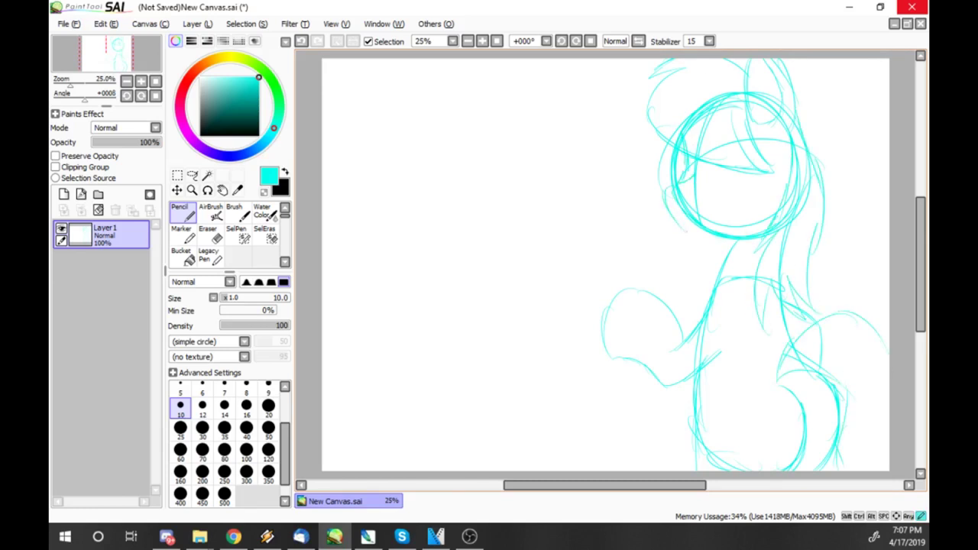
drag(661, 186, 702, 231)
drag(709, 229, 747, 205)
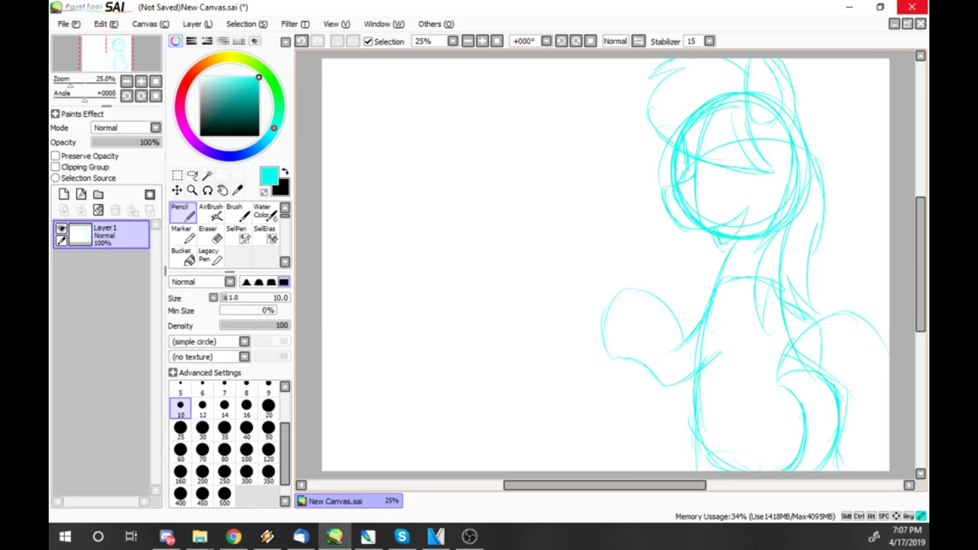
Step: Sketch both of the large pony's eyes and reinforce the bangs sweeping across its forehead
mouse_move(724, 125)
mouse_down()
mouse_move(735, 179)
mouse_move(760, 171)
mouse_up()
drag(757, 149, 759, 174)
drag(663, 74, 647, 134)
mouse_move(657, 119)
mouse_down()
mouse_move(758, 158)
mouse_move(782, 149)
mouse_up()
drag(747, 108, 758, 166)
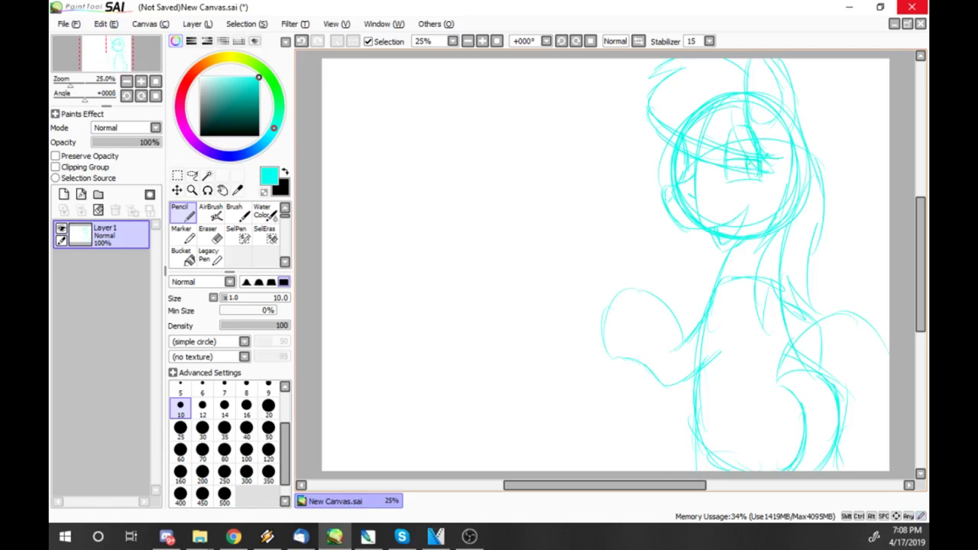
drag(700, 148, 679, 180)
drag(701, 132, 704, 168)
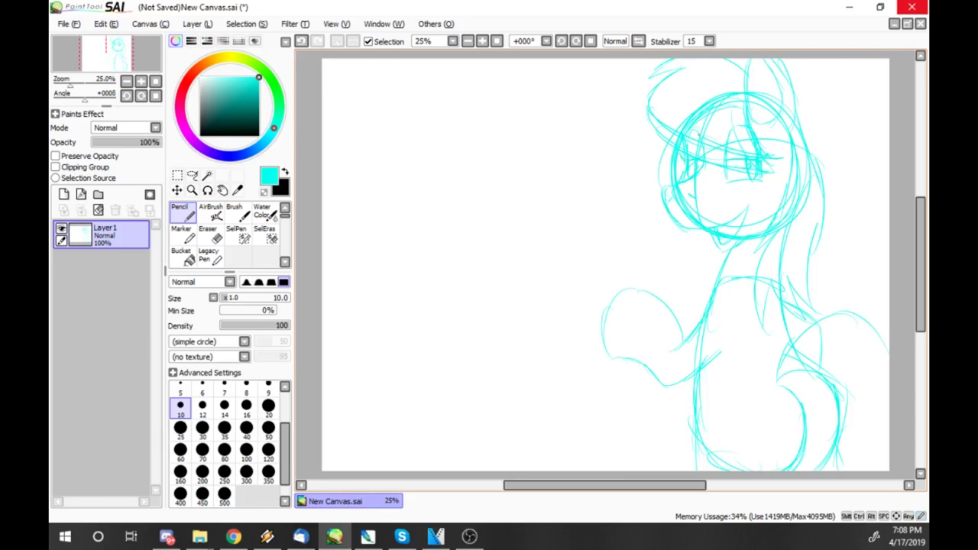
Step: Add a jagged fur edge to the large pony's raised hoof, then sketch its upper foreleg and belly line
drag(650, 296, 638, 325)
drag(642, 319, 615, 359)
drag(713, 353, 777, 313)
drag(696, 413, 821, 391)
scroll(604, 260, down, 5)
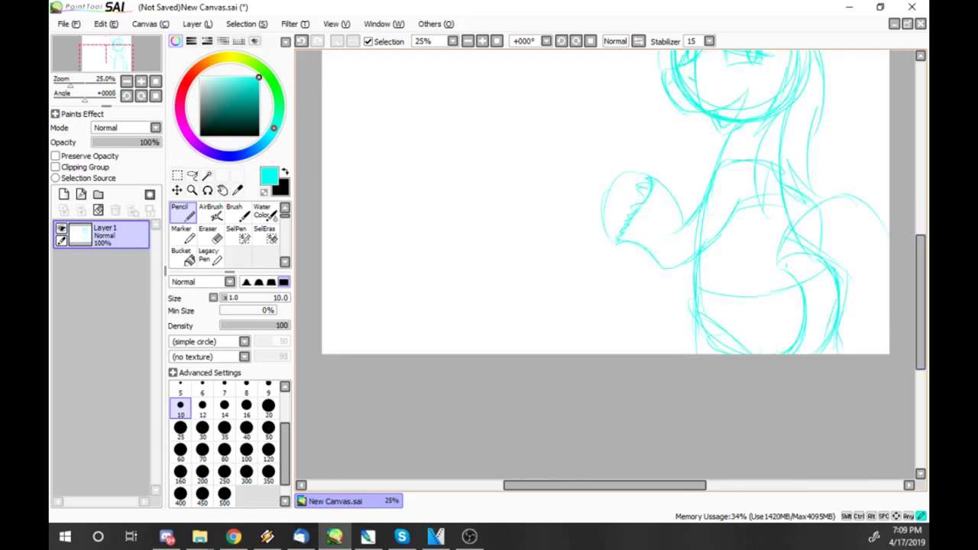
Step: Sketch the outer contour beside the large pony's hind leg and add a curved smile line to its face
scroll(603, 260, up, 4)
drag(844, 356, 863, 437)
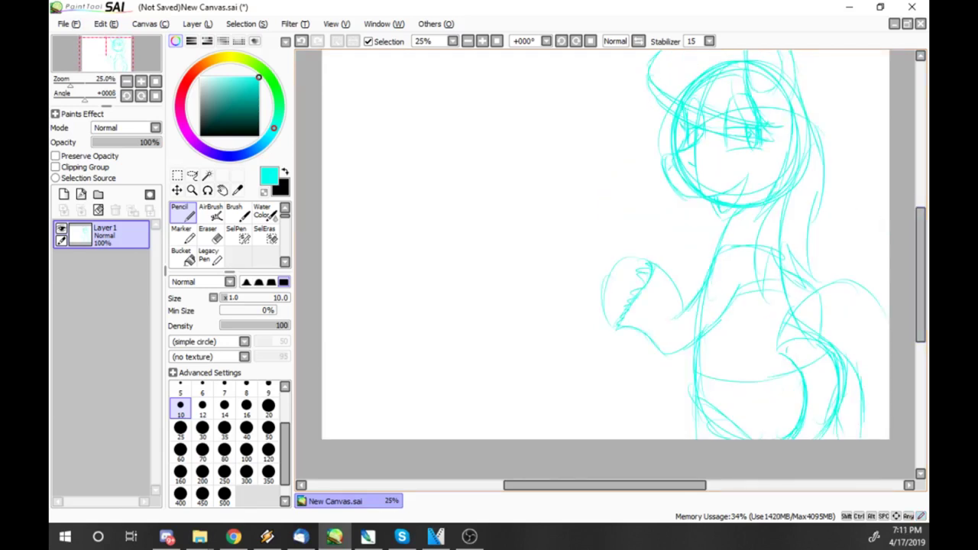
mouse_move(711, 113)
mouse_down()
mouse_move(708, 140)
mouse_move(756, 190)
mouse_up()
drag(466, 136, 441, 181)
scroll(603, 260, up, 3)
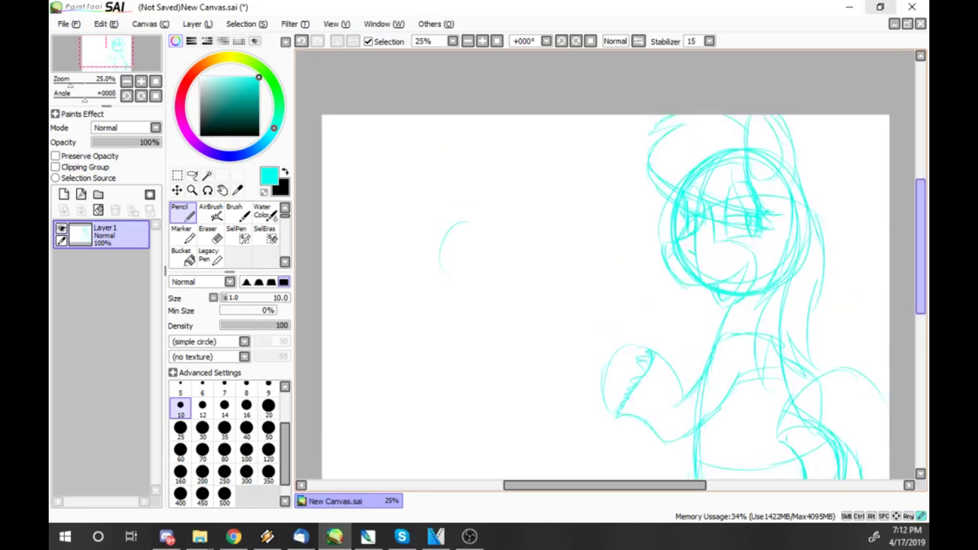
scroll(604, 260, down, 2)
key(ctrl)
key(ctrl+z)
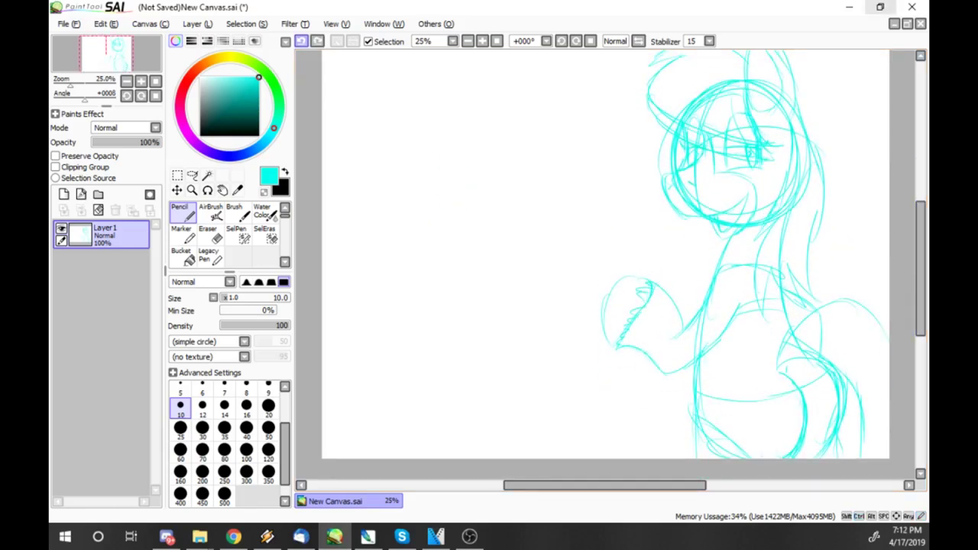
Step: Shrink and shift the large pony sketch so its ear fits on the canvas, and add hair behind the head
key(ctrl+t)
scroll(604, 260, up, 2)
key(Return)
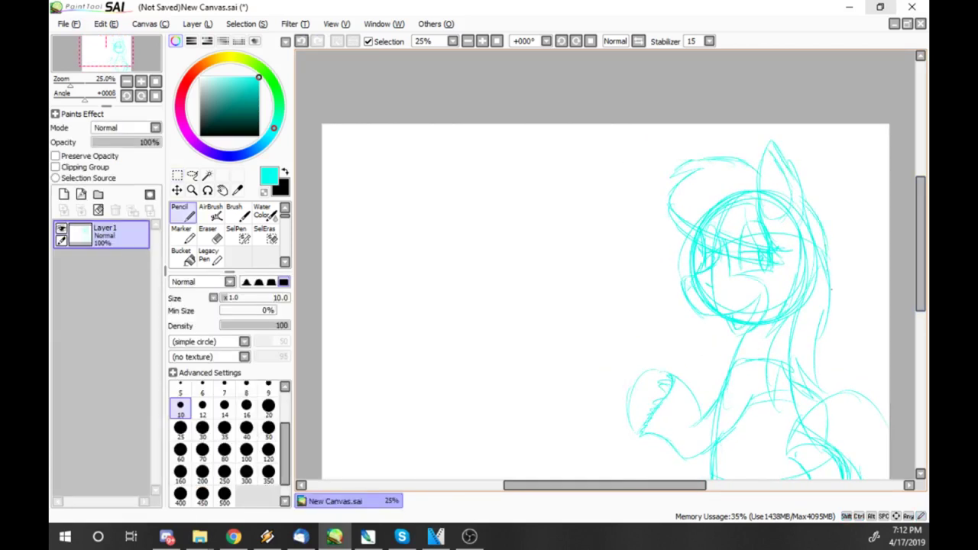
mouse_move(814, 134)
mouse_down()
mouse_move(832, 246)
mouse_move(837, 180)
mouse_move(811, 214)
mouse_up()
Step: Sketch a smaller second pony's head circle with crossed face guidelines in the empty area beside the large pony
drag(458, 306, 521, 218)
mouse_move(565, 176)
mouse_down()
mouse_move(534, 229)
mouse_move(569, 175)
mouse_move(573, 251)
mouse_up()
drag(538, 222, 608, 217)
Step: Rough in the smaller pony's neck and the first lines of its torso below the head circle
drag(570, 255, 596, 369)
drag(573, 282, 602, 391)
drag(599, 364, 601, 419)
drag(565, 256, 561, 299)
mouse_move(581, 259)
mouse_down()
mouse_move(599, 275)
mouse_move(562, 340)
mouse_up()
mouse_move(591, 264)
mouse_down()
mouse_move(632, 310)
mouse_move(642, 375)
mouse_up()
mouse_move(564, 293)
mouse_down()
mouse_move(575, 349)
mouse_move(578, 333)
mouse_up()
mouse_move(594, 271)
mouse_down()
mouse_move(606, 294)
mouse_move(556, 304)
mouse_up()
drag(568, 311, 584, 330)
drag(570, 263, 577, 280)
mouse_move(582, 292)
mouse_down()
mouse_move(618, 394)
mouse_move(588, 344)
mouse_up()
drag(573, 319, 581, 356)
drag(611, 307, 581, 379)
mouse_move(580, 378)
mouse_down()
mouse_move(650, 344)
mouse_move(611, 308)
mouse_up()
drag(590, 252, 658, 351)
drag(656, 349, 618, 372)
drag(565, 287, 573, 356)
drag(573, 347, 585, 373)
drag(600, 289, 656, 359)
drag(646, 366, 614, 384)
drag(638, 323, 655, 386)
drag(647, 388, 654, 439)
drag(587, 342, 575, 399)
drag(581, 390, 587, 443)
key(ctrl+z)
key(ctrl+z)
key(ctrl+z)
key(ctrl+z)
key(ctrl+z)
key(ctrl+z)
key(ctrl+z)
key(ctrl+z)
key(ctrl+z)
key(ctrl+z)
key(ctrl+z)
key(ctrl+z)
key(ctrl+z)
key(ctrl+z)
key(ctrl+z)
key(ctrl+z)
Step: Sketch the smaller pony's rounded, egg-shaped torso beneath the neck
mouse_move(562, 304)
mouse_down()
mouse_move(607, 284)
mouse_move(641, 374)
mouse_up()
drag(563, 287, 620, 386)
mouse_move(623, 317)
mouse_down()
mouse_move(611, 386)
mouse_move(565, 359)
mouse_up()
drag(558, 313, 622, 309)
mouse_move(642, 355)
mouse_down()
mouse_move(556, 260)
mouse_move(560, 340)
mouse_up()
Step: Sketch the smaller pony's legs running down to the canvas edge and reinforce the lower torso contours
mouse_move(639, 310)
mouse_down()
mouse_move(579, 382)
mouse_move(588, 441)
mouse_up()
drag(634, 336, 656, 440)
drag(619, 301, 649, 382)
mouse_move(648, 359)
mouse_down()
mouse_move(578, 375)
mouse_move(621, 394)
mouse_up()
mouse_move(647, 350)
mouse_down()
mouse_move(655, 404)
mouse_move(622, 441)
mouse_up()
drag(646, 402, 652, 443)
drag(589, 362, 562, 411)
drag(607, 386, 596, 443)
drag(579, 411, 567, 442)
drag(597, 260, 636, 307)
mouse_move(593, 252)
mouse_down()
mouse_move(603, 291)
mouse_move(669, 334)
mouse_up()
mouse_move(622, 272)
mouse_down()
mouse_move(672, 317)
mouse_move(654, 302)
mouse_move(654, 316)
mouse_up()
drag(634, 308, 608, 346)
key(ctrl+z)
key(ctrl+z)
key(ctrl+z)
key(ctrl+z)
key(ctrl+z)
key(ctrl+z)
key(ctrl+z)
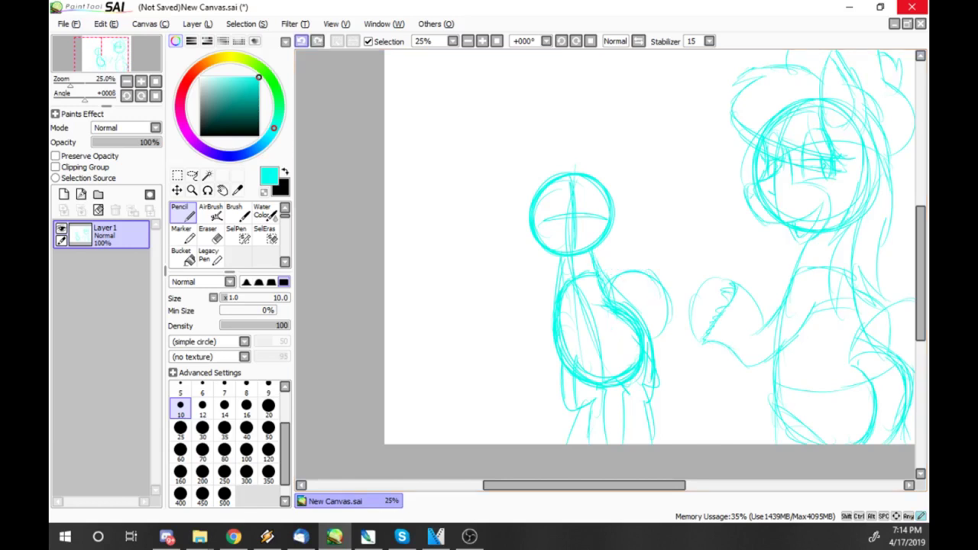
Step: Sketch a rounded hindquarter shape beside the smaller pony's torso and reinforce the torso's opposite side
drag(553, 292, 527, 373)
drag(616, 283, 664, 380)
mouse_move(594, 251)
mouse_down()
mouse_move(654, 377)
mouse_move(586, 378)
mouse_up()
drag(557, 309, 535, 383)
mouse_move(551, 327)
mouse_down()
mouse_move(518, 359)
mouse_move(570, 376)
mouse_up()
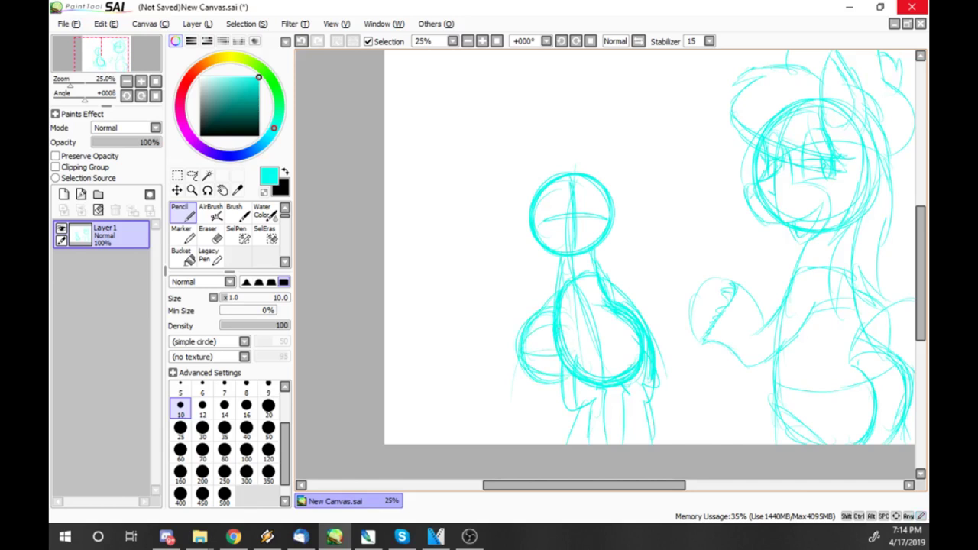
Step: Enlarge the smaller pony's head circle and move it higher, then redraw the neck lines to meet it
key(m)
drag(522, 151, 637, 270)
key(ctrl+t)
drag(572, 214, 574, 192)
key(Return)
click(246, 24)
click(251, 146)
click(180, 212)
drag(597, 252, 611, 300)
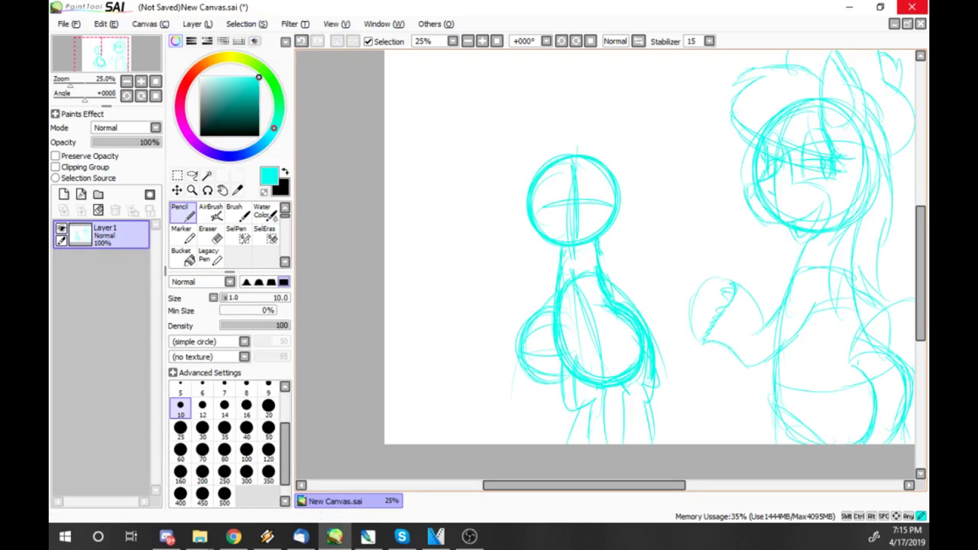
Step: Sketch outer contours around both sides of the smaller pony's body, curling under the hindquarter shape
mouse_move(554, 287)
mouse_down()
mouse_move(596, 269)
mouse_move(541, 307)
mouse_up()
mouse_move(544, 359)
mouse_down()
mouse_move(514, 388)
mouse_move(547, 396)
mouse_up()
drag(553, 291, 514, 371)
drag(531, 325, 527, 336)
drag(608, 277, 659, 336)
drag(639, 296, 661, 368)
drag(616, 283, 663, 362)
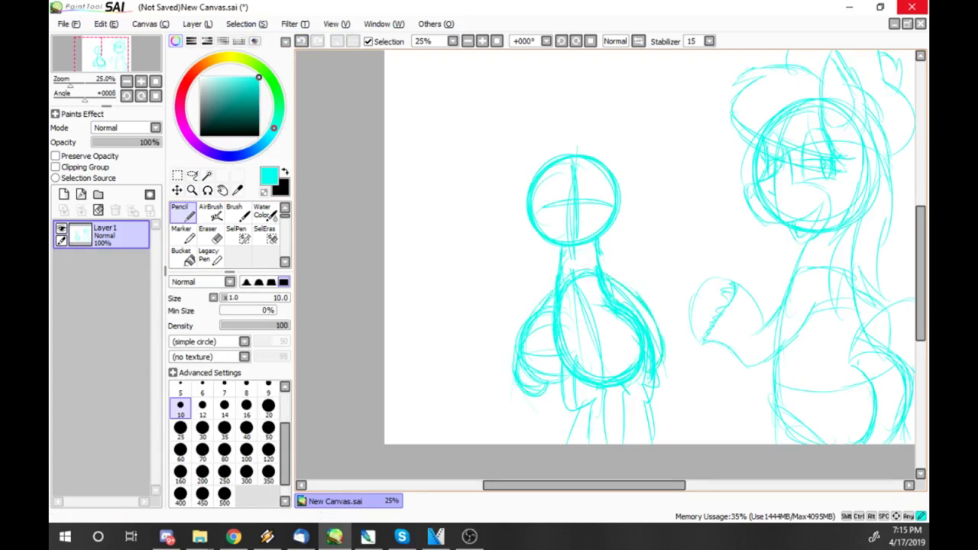
Step: Sketch two pointed ears on the smaller pony and reinforce the sides and cheeks of its head
drag(556, 161, 544, 117)
drag(544, 117, 529, 173)
drag(590, 154, 600, 114)
drag(600, 116, 617, 172)
drag(535, 185, 533, 223)
drag(531, 228, 570, 244)
drag(611, 173, 604, 236)
drag(614, 154, 608, 200)
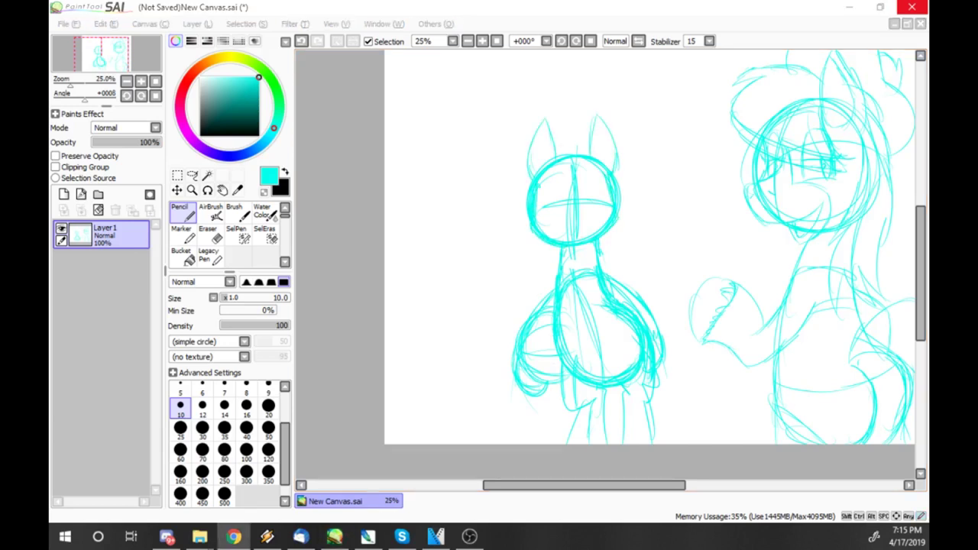
Step: Lasso the whole smaller pony, move it slightly away from the large pony, and deselect it
key(l)
mouse_move(636, 210)
mouse_down()
mouse_move(642, 222)
mouse_move(635, 210)
mouse_up()
drag(572, 275, 542, 275)
key(ctrl+d)
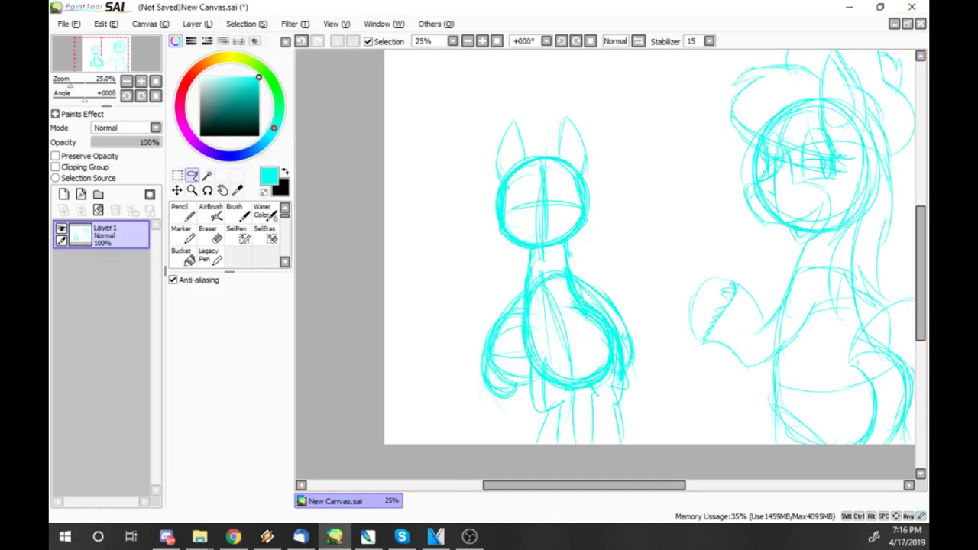
Step: Sketch the smaller pony's bangs over the forehead and hair strands along both sides of the neck
key(n)
mouse_move(543, 136)
mouse_down()
mouse_move(593, 173)
mouse_move(593, 211)
mouse_up()
drag(541, 160, 581, 206)
drag(506, 244, 516, 295)
drag(577, 234, 602, 280)
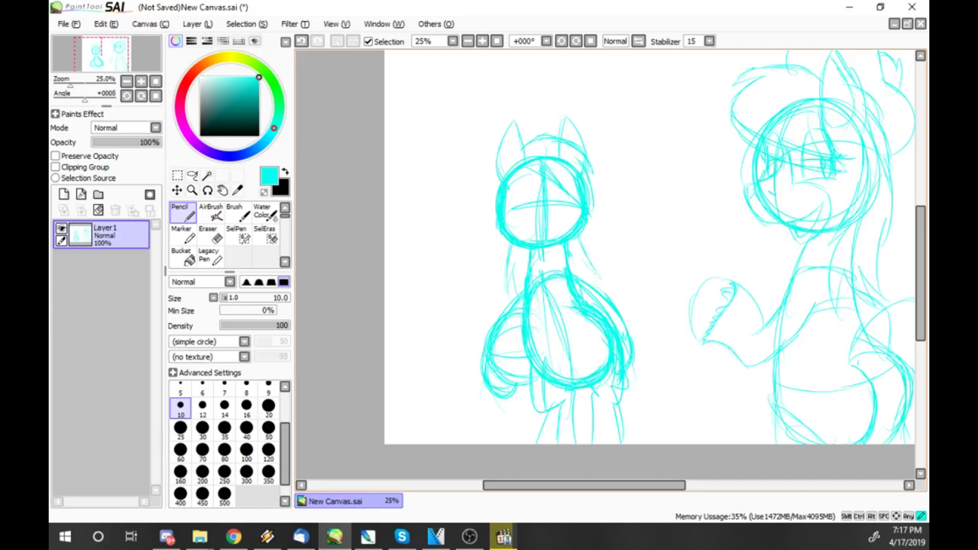
Step: Sketch the smaller pony's face with a round muzzle, two half-closed eyes and hair strands over the forehead
mouse_move(538, 218)
mouse_down()
mouse_move(560, 241)
mouse_move(544, 219)
mouse_move(526, 240)
mouse_up()
drag(564, 222, 569, 232)
mouse_move(535, 183)
mouse_down()
mouse_move(533, 214)
mouse_move(513, 208)
mouse_up()
drag(534, 187, 533, 202)
drag(512, 214, 536, 219)
drag(530, 176, 529, 197)
mouse_move(553, 183)
mouse_down()
mouse_move(551, 212)
mouse_move(560, 204)
mouse_up()
drag(551, 177, 552, 217)
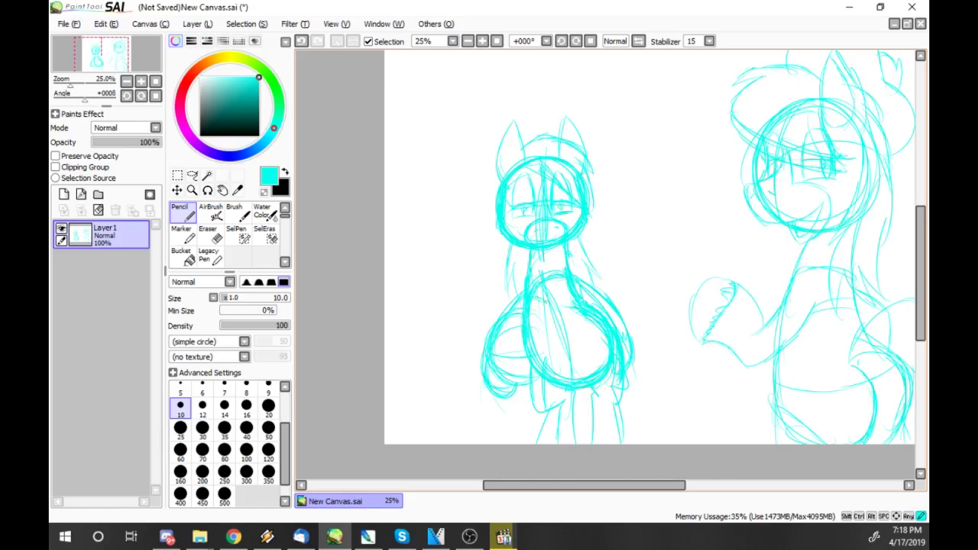
Step: Sketch a jagged tuft on the smaller pony's chest, plus the belly line and a tail curving out beside the legs
drag(527, 332, 571, 320)
drag(542, 336, 600, 371)
mouse_move(563, 363)
mouse_down()
mouse_move(545, 376)
mouse_move(570, 383)
mouse_move(588, 426)
mouse_up()
drag(624, 391, 656, 443)
drag(596, 419, 616, 443)
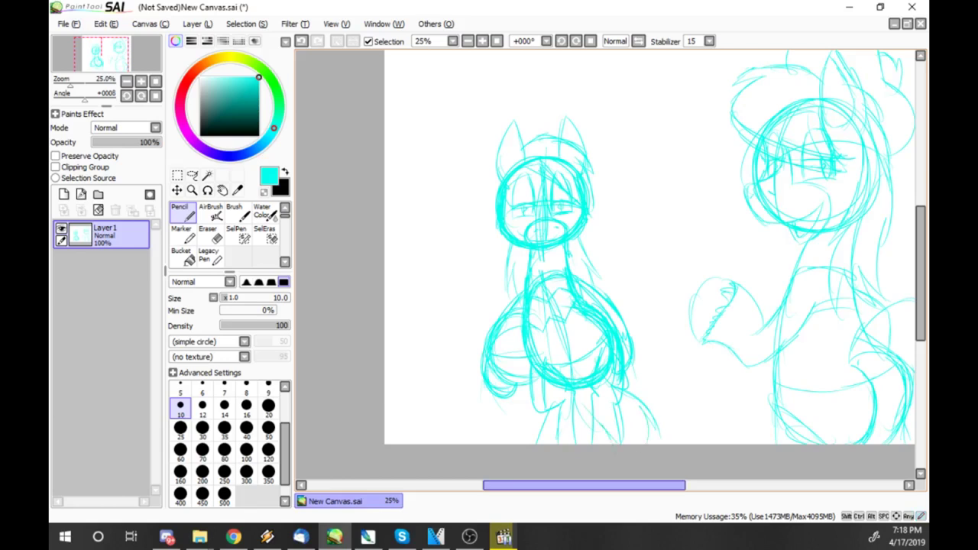
Step: Sketch a tall rounded poof above the smaller pony's head and curled shapes around the outer ear
drag(523, 140, 576, 136)
drag(530, 94, 501, 154)
drag(497, 166, 489, 191)
mouse_move(519, 145)
mouse_down()
mouse_move(550, 133)
mouse_move(501, 150)
mouse_up()
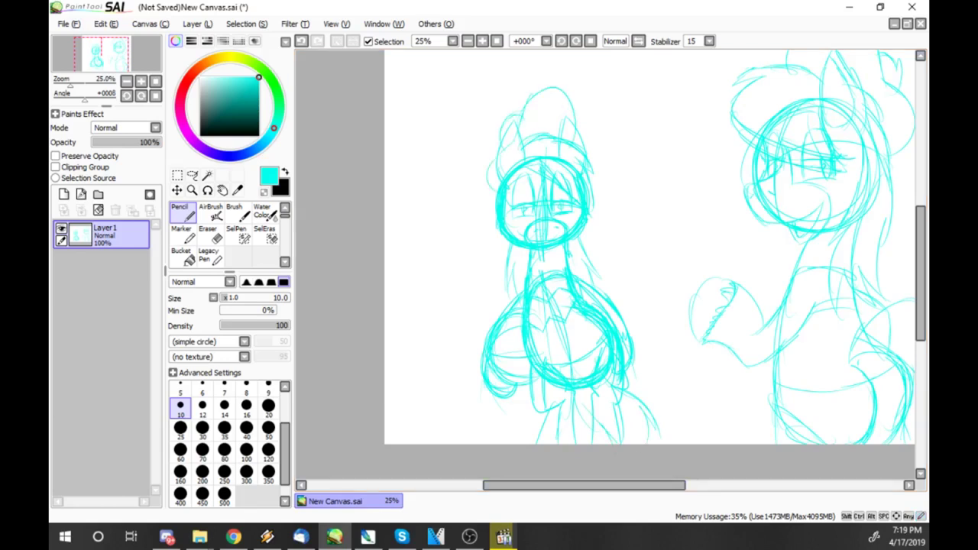
Step: Sketch long sweeping wing-like lines fanning down from the canvas's upper edge on both sides of the smaller pony
scroll(649, 267, up, 2)
drag(507, 99, 403, 298)
drag(543, 99, 387, 399)
drag(449, 299, 411, 362)
drag(554, 96, 620, 208)
drag(683, 96, 710, 258)
drag(618, 96, 657, 156)
drag(642, 107, 698, 243)
mouse_move(562, 121)
mouse_down()
mouse_move(601, 191)
mouse_move(670, 254)
mouse_move(723, 281)
mouse_up()
drag(703, 197, 720, 235)
drag(684, 97, 715, 186)
drag(698, 159, 722, 208)
Step: Reinforce the sweeping wing-like shape on the smaller pony's outer side and add strokes to its pointed lower end
drag(494, 97, 385, 220)
mouse_move(510, 96)
mouse_down()
mouse_move(474, 162)
mouse_move(456, 166)
mouse_move(441, 298)
mouse_up()
drag(449, 240, 446, 318)
drag(430, 95, 394, 124)
drag(397, 250, 384, 296)
drag(457, 298, 407, 378)
drag(401, 263, 385, 300)
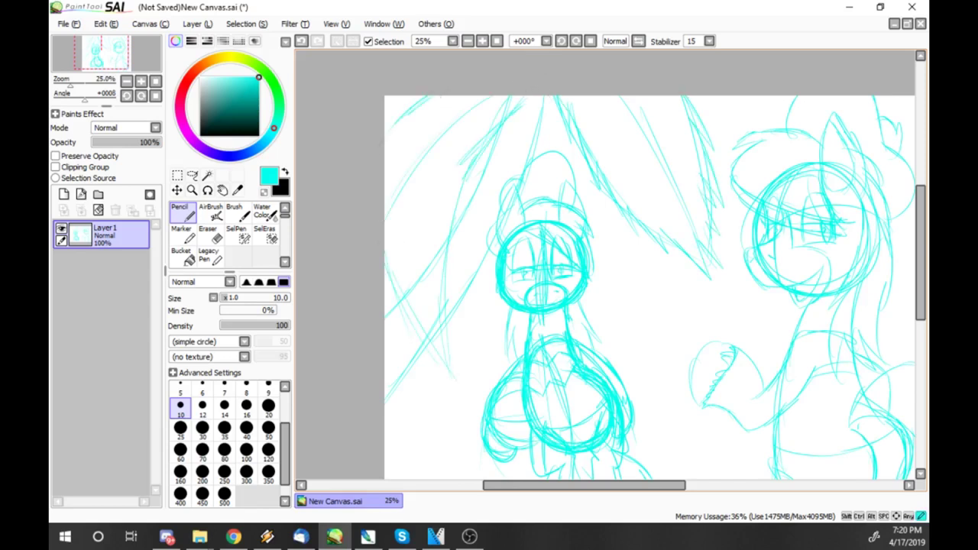
Step: Extend the wing-like shape between the two ponies into long downward points with reinforced inner and outer edges
drag(558, 98, 611, 168)
drag(603, 156, 655, 316)
drag(695, 146, 699, 239)
drag(704, 176, 660, 353)
drag(555, 137, 566, 246)
drag(624, 216, 585, 339)
mouse_move(756, 98)
mouse_down()
mouse_move(715, 195)
mouse_move(713, 261)
mouse_up()
drag(756, 222, 718, 290)
Step: Sketch two gently sloping background lines across the canvas behind the ponies, with clouds along them
scroll(650, 267, down, 2)
mouse_move(402, 303)
mouse_down()
mouse_move(516, 272)
mouse_move(850, 245)
mouse_up()
mouse_move(699, 233)
mouse_down()
mouse_move(643, 264)
mouse_move(722, 258)
mouse_up()
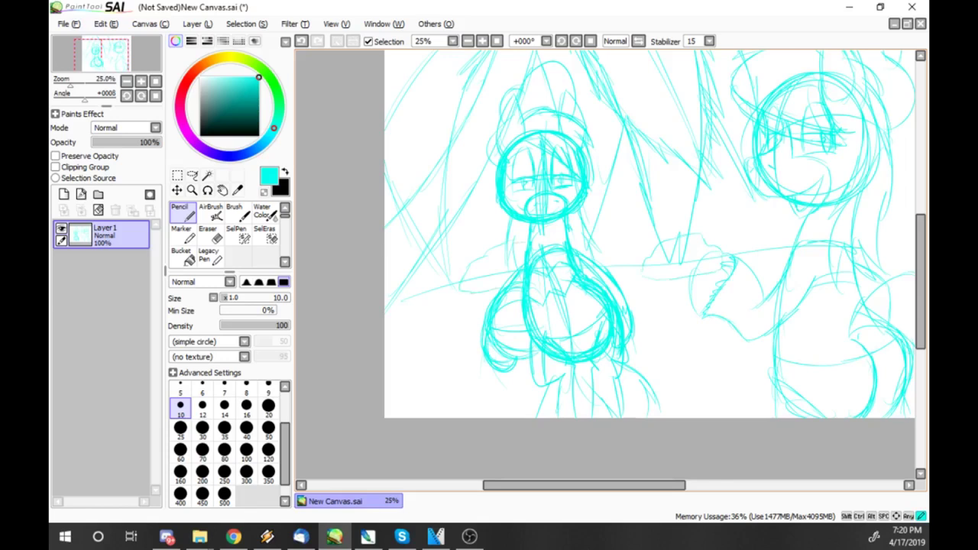
drag(427, 195, 912, 167)
scroll(611, 229, right, 2)
drag(660, 229, 688, 226)
drag(759, 249, 844, 245)
drag(797, 168, 852, 149)
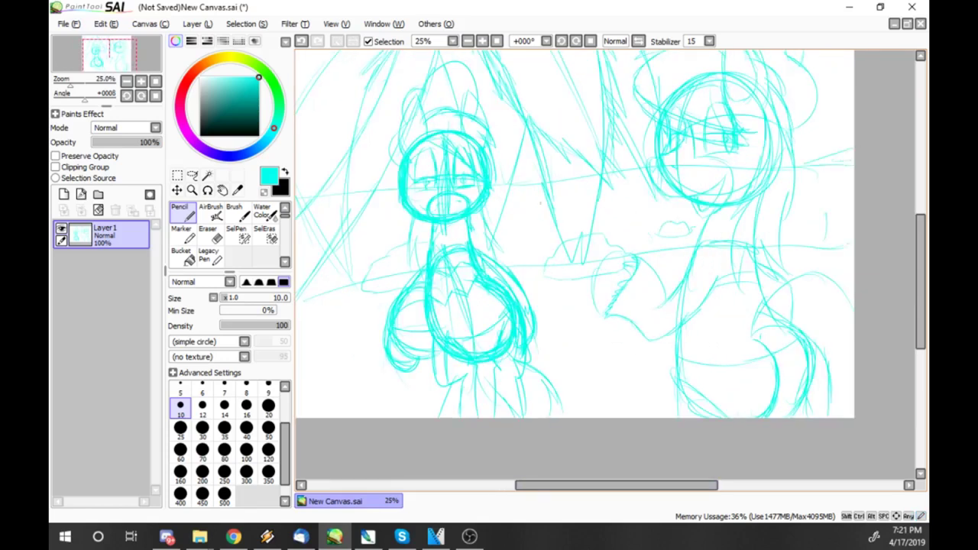
Step: Sketch small clouds between the background lines and a large cloud in the lower corner beside the smaller pony
drag(505, 228, 549, 221)
drag(823, 193, 852, 176)
mouse_move(314, 373)
mouse_down()
mouse_move(367, 356)
mouse_move(378, 391)
mouse_up()
mouse_move(319, 365)
mouse_down()
mouse_move(299, 396)
mouse_move(386, 394)
mouse_up()
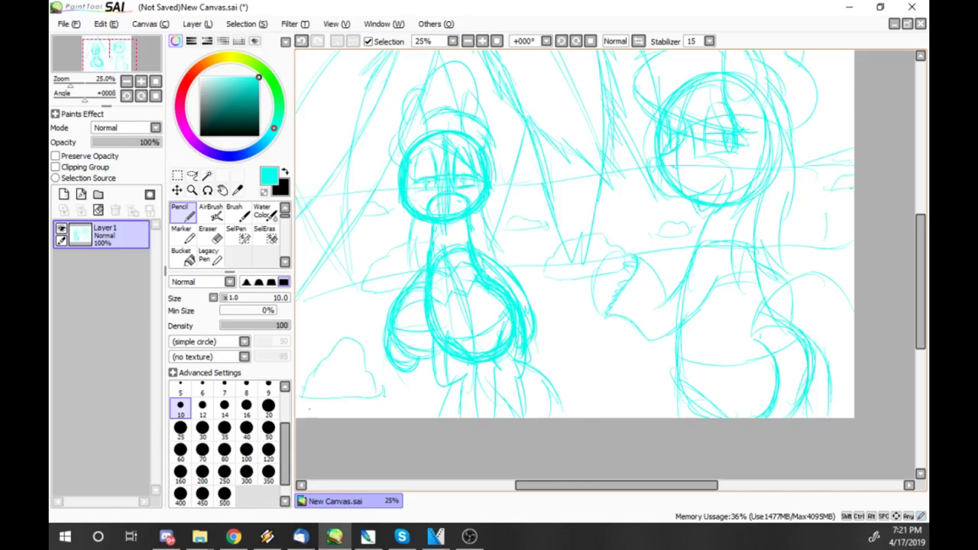
Step: Switch the pencil to black at size 30 with stabilizer S-7, and ink the large pony's ear and upper bangs
scroll(911, 303, up, 2)
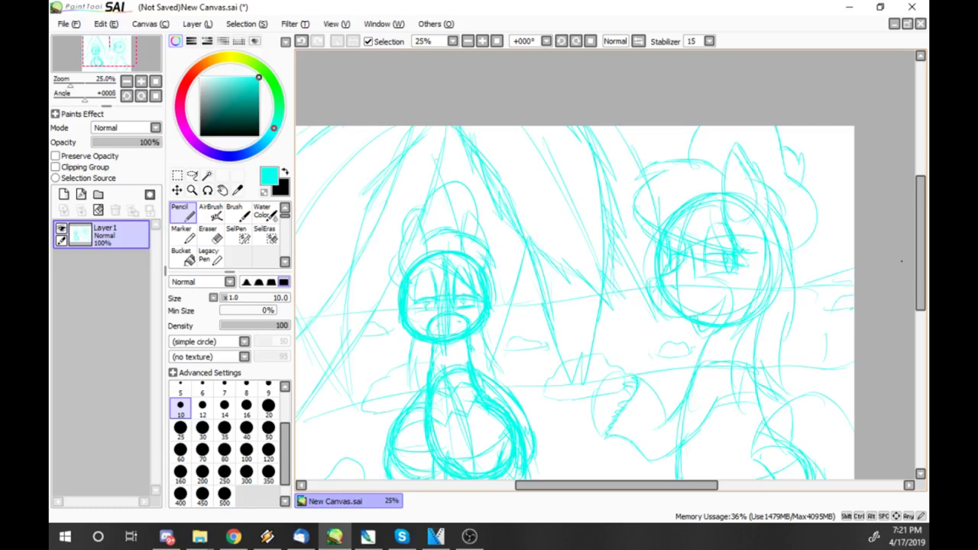
mouse_move(617, 485)
mouse_down()
mouse_move(576, 485)
mouse_move(656, 485)
mouse_up()
key(x)
click(202, 428)
mouse_move(613, 143)
mouse_down()
mouse_move(600, 204)
mouse_move(608, 223)
mouse_up()
mouse_move(613, 143)
mouse_down()
mouse_move(649, 200)
mouse_move(632, 228)
mouse_up()
mouse_move(599, 166)
mouse_down()
mouse_move(517, 179)
mouse_move(632, 261)
mouse_up()
key(ctrl+z)
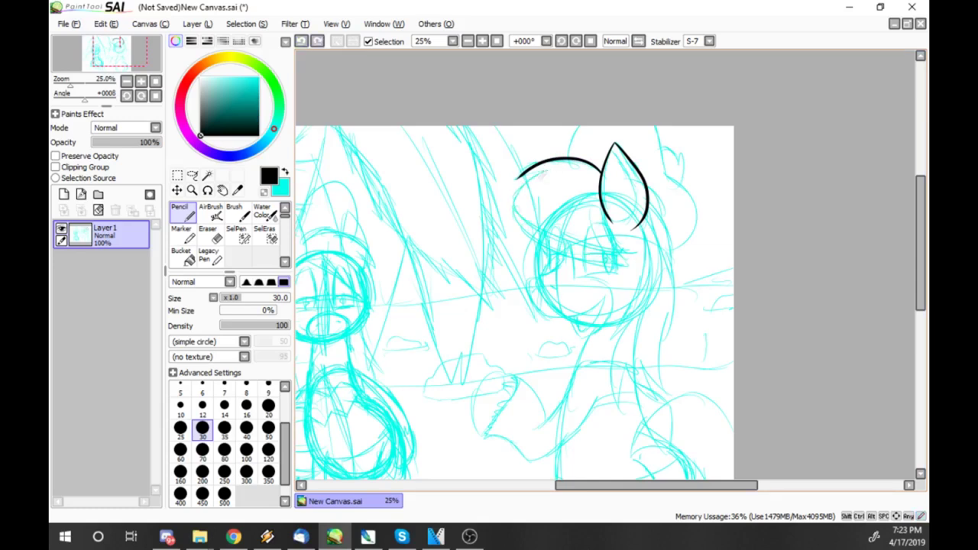
Step: Ink the lower edge of the large pony's bangs and its face profile with the muzzle and lower jaw
mouse_move(547, 172)
mouse_down()
mouse_move(579, 241)
mouse_move(634, 246)
mouse_up()
mouse_move(547, 226)
mouse_down()
mouse_move(533, 313)
mouse_move(596, 315)
mouse_move(577, 338)
mouse_move(607, 299)
mouse_up()
key(ctrl+z)
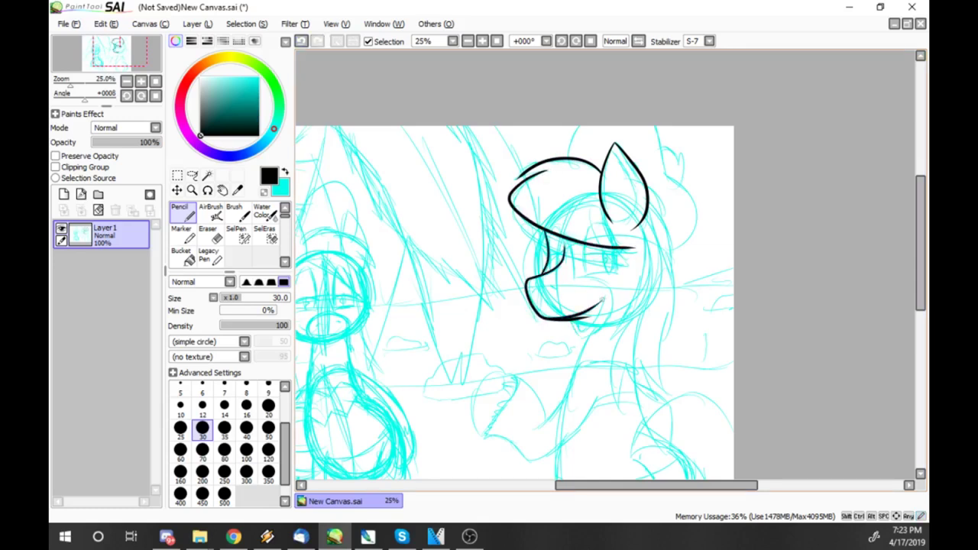
key(minus)
mouse_move(558, 322)
mouse_down()
mouse_move(593, 313)
mouse_move(578, 338)
mouse_move(608, 320)
mouse_up()
key(x)
Step: Ink the large pony's mane hanging down the neck and the thick curves of its hindquarters and tail
drag(642, 243, 608, 344)
mouse_move(635, 291)
mouse_down()
mouse_move(605, 344)
mouse_move(619, 412)
mouse_up()
mouse_move(649, 200)
mouse_down()
mouse_move(662, 333)
mouse_move(635, 327)
mouse_move(734, 296)
mouse_up()
scroll(515, 264, down, 3)
mouse_move(666, 321)
mouse_down()
mouse_move(690, 333)
mouse_move(700, 415)
mouse_up()
mouse_move(633, 333)
mouse_down()
mouse_move(661, 387)
mouse_move(648, 416)
mouse_move(688, 331)
mouse_move(696, 413)
mouse_up()
Step: Ink both edges of the large pony's raised foreleg and a pointed mane strand at the neck
drag(582, 252, 529, 304)
mouse_move(525, 310)
mouse_down()
mouse_move(513, 321)
mouse_move(600, 264)
mouse_up()
mouse_move(617, 214)
mouse_down()
mouse_move(618, 252)
mouse_move(670, 262)
mouse_up()
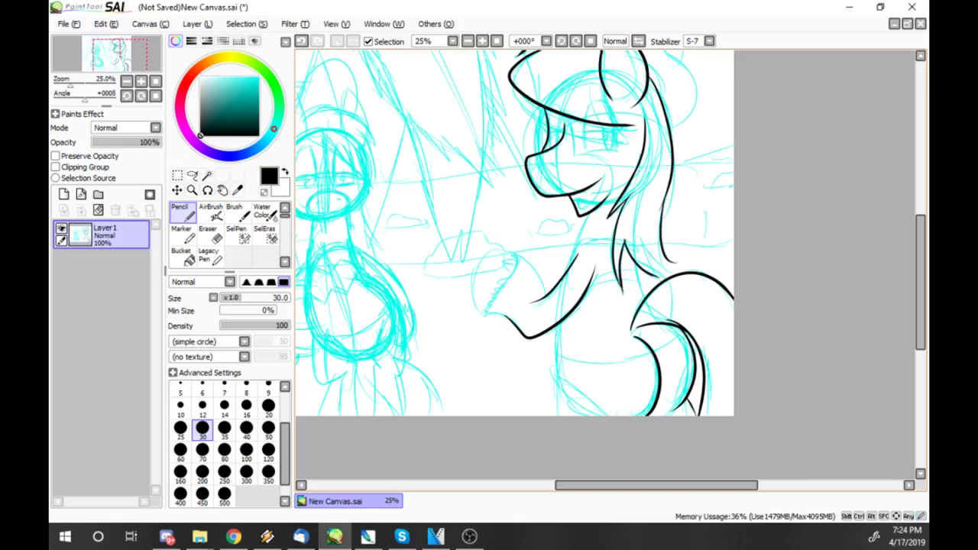
Step: Ink the pointed wing-like outlines sweeping down on both sides of the smaller pony
scroll(514, 264, up, 2)
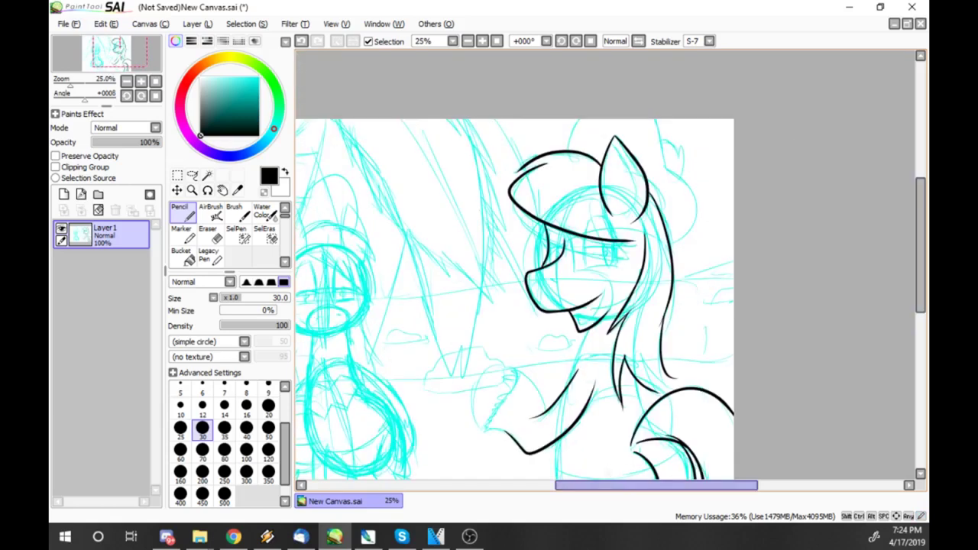
scroll(514, 264, left, 4)
mouse_move(314, 297)
mouse_down()
mouse_move(379, 398)
mouse_move(382, 236)
mouse_move(456, 119)
mouse_up()
mouse_move(474, 119)
mouse_down()
mouse_move(557, 240)
mouse_move(594, 393)
mouse_up()
mouse_move(603, 119)
mouse_down()
mouse_move(618, 324)
mouse_move(603, 394)
mouse_up()
drag(598, 349, 600, 393)
key(alt+Tab)
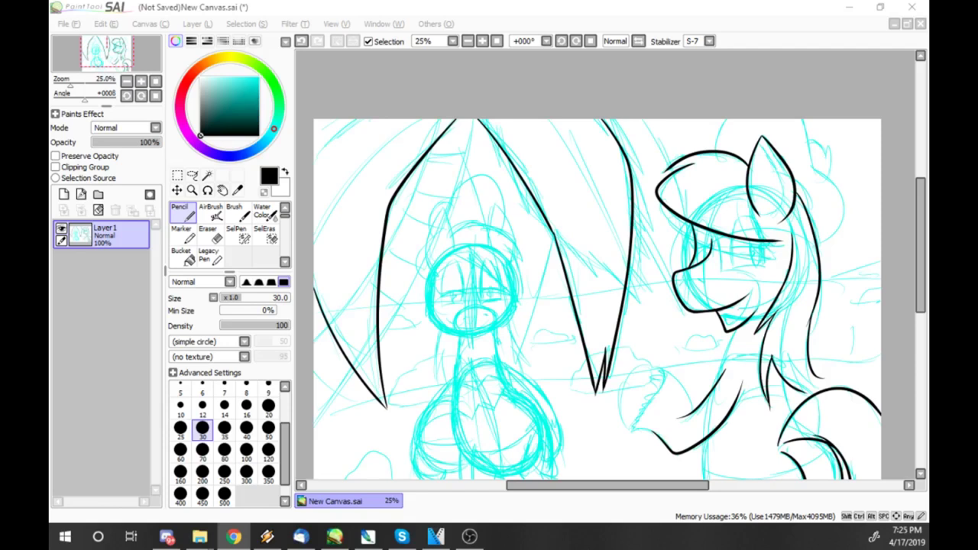
key(alt+Tab)
Step: Ink the smaller pony's ear, cheek, round muzzle and bangs crossing the forehead
mouse_move(441, 206)
mouse_down()
mouse_move(432, 321)
mouse_move(479, 340)
mouse_up()
mouse_move(457, 312)
mouse_down()
mouse_move(487, 336)
mouse_move(495, 311)
mouse_up()
drag(454, 252, 490, 272)
mouse_move(449, 229)
mouse_down()
mouse_move(486, 227)
mouse_move(509, 242)
mouse_move(522, 308)
mouse_up()
drag(478, 261, 521, 304)
Step: Ink the smaller pony's neck, rounded body, side oval and front leg
scroll(889, 317, down, 4)
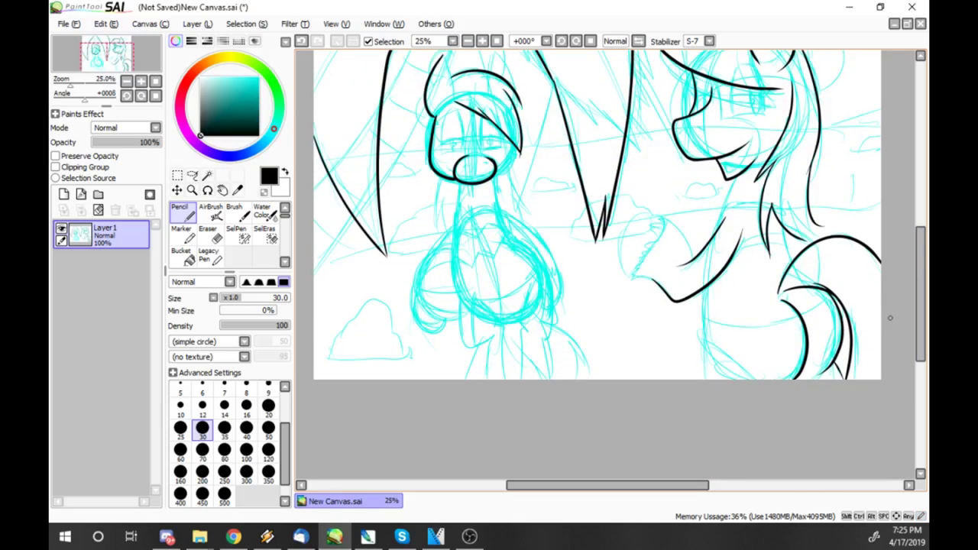
drag(459, 181, 456, 294)
mouse_move(515, 232)
mouse_down()
mouse_move(552, 296)
mouse_move(553, 336)
mouse_up()
mouse_move(544, 290)
mouse_down()
mouse_move(524, 321)
mouse_move(490, 324)
mouse_up()
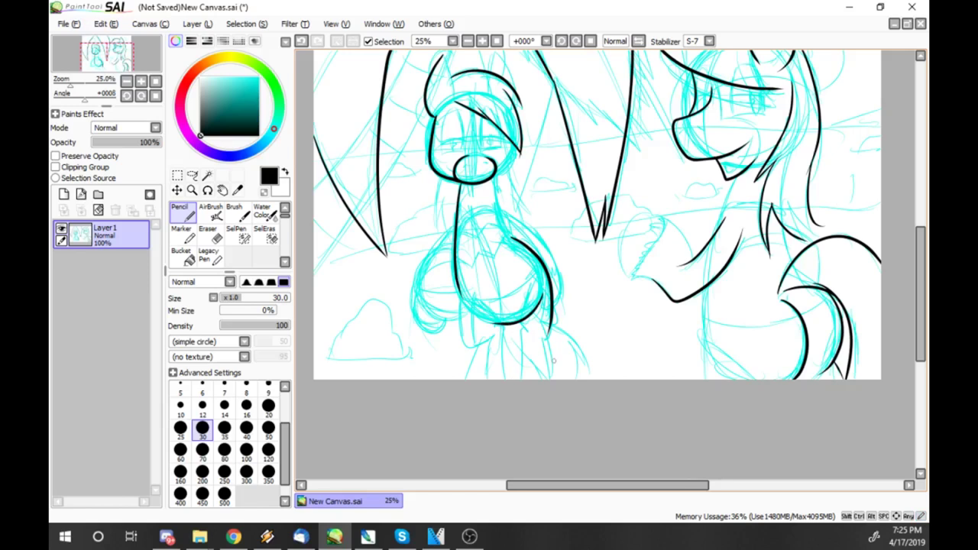
mouse_move(456, 292)
mouse_down()
mouse_move(495, 336)
mouse_move(462, 379)
mouse_up()
mouse_move(456, 241)
mouse_down()
mouse_move(429, 316)
mouse_move(458, 320)
mouse_move(421, 258)
mouse_move(457, 321)
mouse_up()
key(ctrl+z)
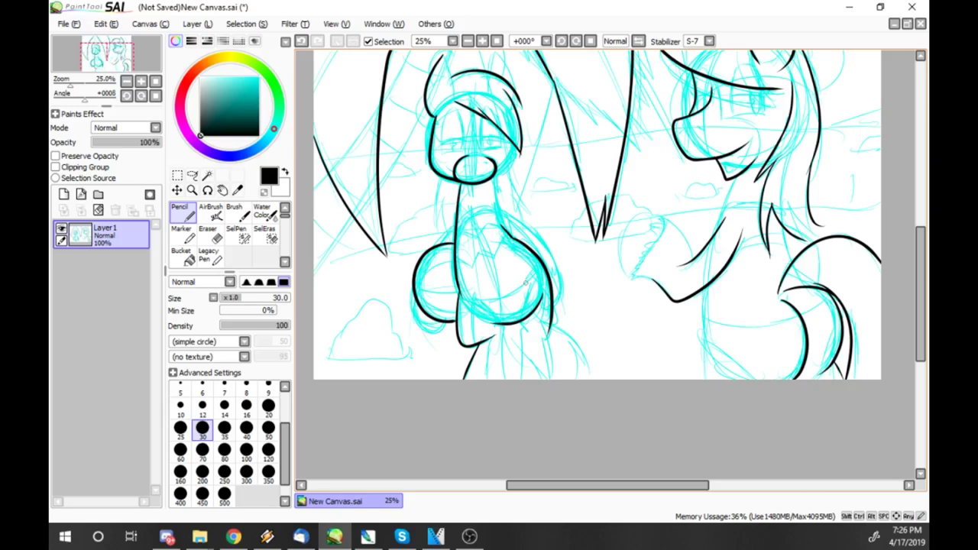
Step: Set the pencil size to 20, and ink the large pony's torso line, tail base and pointed mane ends
click(267, 404)
mouse_move(705, 288)
mouse_down()
mouse_move(701, 379)
mouse_move(734, 379)
mouse_up()
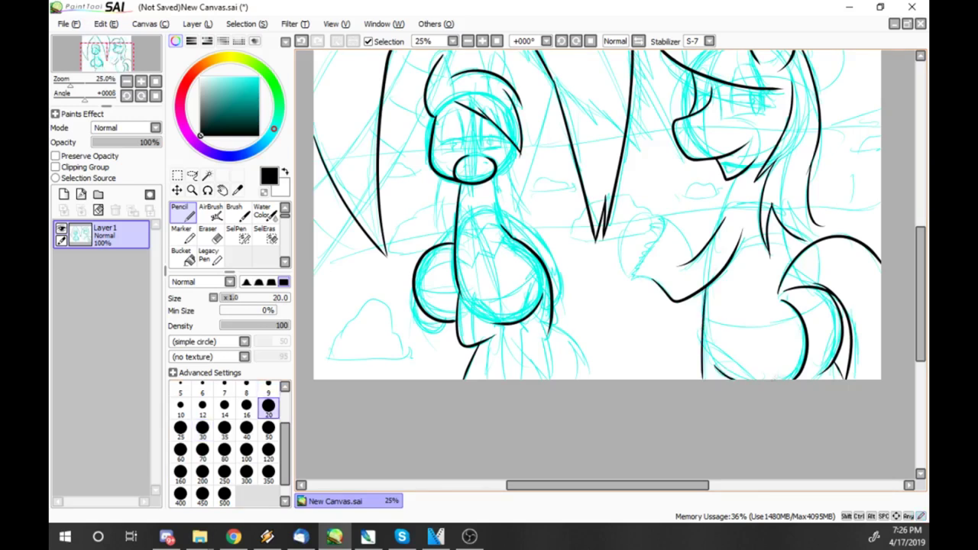
drag(794, 285, 779, 295)
mouse_move(787, 226)
mouse_down()
mouse_move(781, 247)
mouse_move(792, 263)
mouse_up()
mouse_move(787, 200)
mouse_down()
mouse_move(803, 239)
mouse_move(826, 229)
mouse_up()
Step: Ink the tip of the large pony's bangs and the rounded, tufted shape behind its ear
scroll(596, 267, up, 2)
drag(663, 179, 695, 166)
drag(722, 120, 715, 154)
mouse_move(801, 122)
mouse_down()
mouse_move(825, 178)
mouse_move(816, 247)
mouse_up()
drag(809, 145, 822, 158)
drag(820, 150, 829, 165)
drag(827, 162, 829, 182)
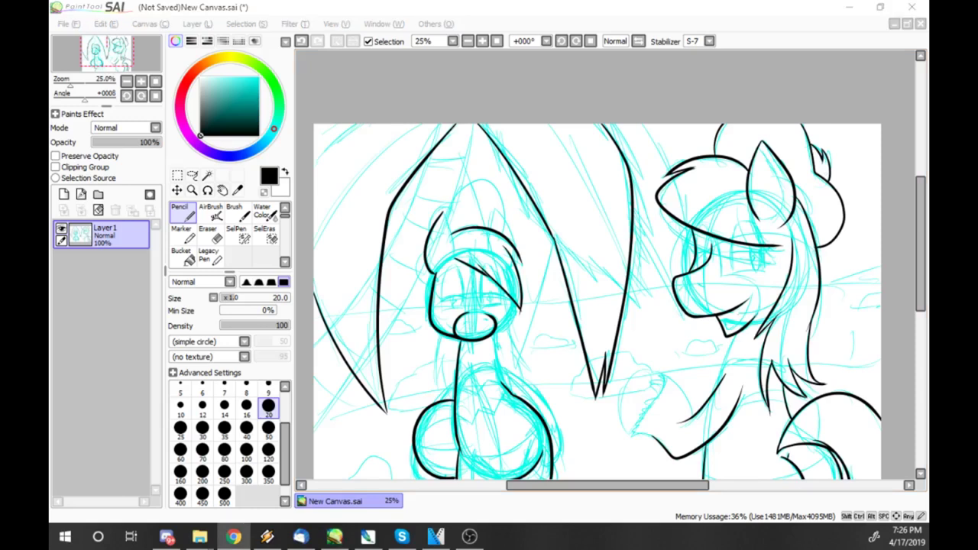
Step: Ink the front of the large pony's neck and the outline of its raised hoof
scroll(596, 272, down, 2)
drag(731, 286, 711, 331)
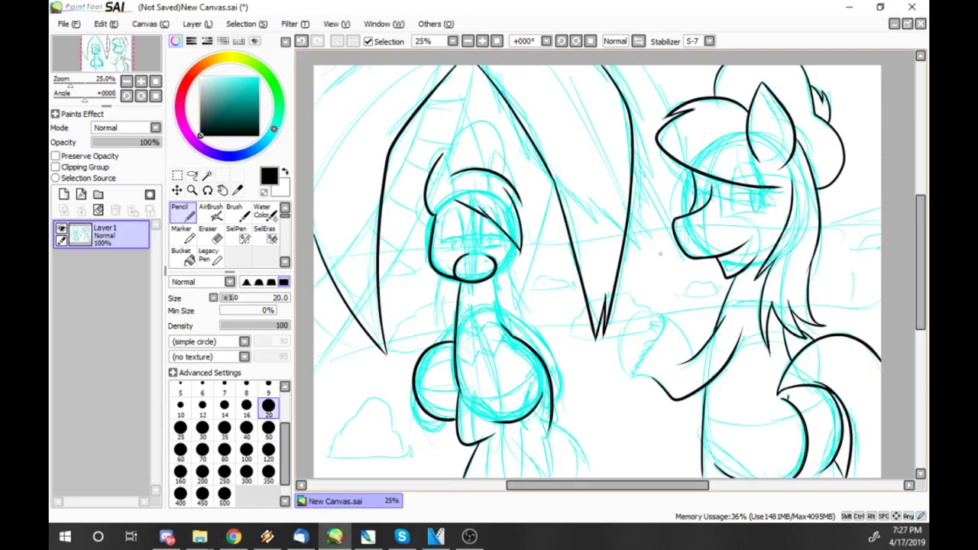
mouse_move(632, 317)
mouse_down()
mouse_move(656, 316)
mouse_move(651, 359)
mouse_move(628, 375)
mouse_up()
drag(636, 312, 625, 376)
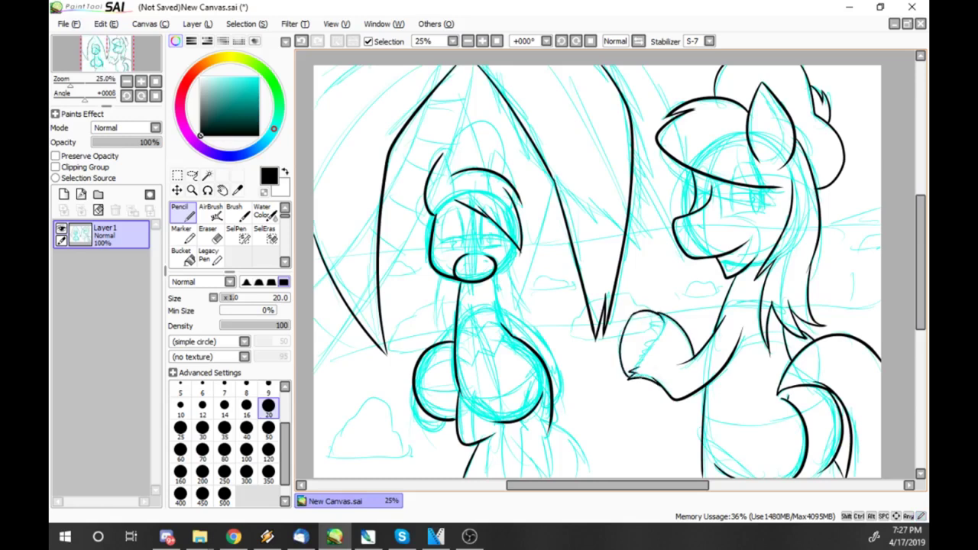
Step: Ink the smaller pony's outer body contour and the pointed hair strands on both sides of its neck
scroll(825, 294, up, 3)
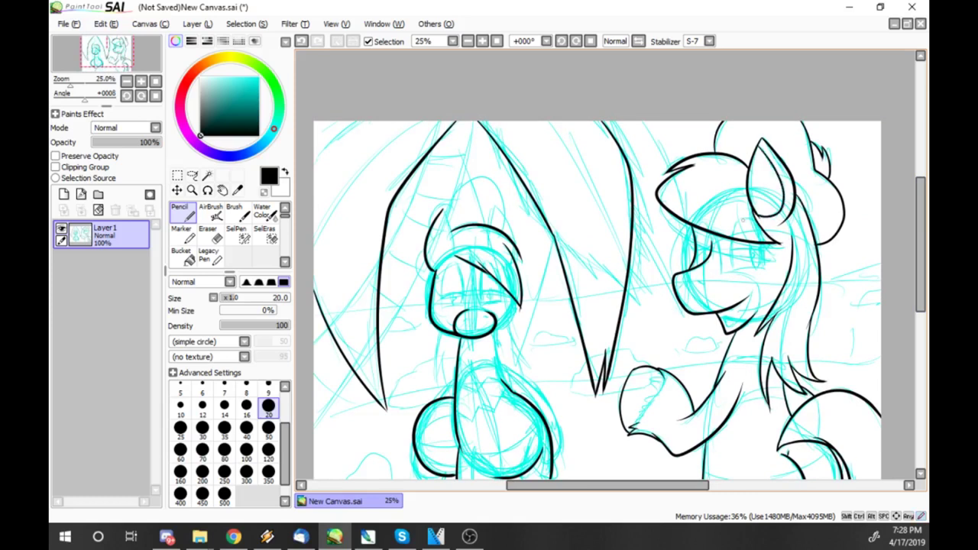
mouse_move(497, 332)
mouse_down()
mouse_move(501, 374)
mouse_move(556, 425)
mouse_move(554, 458)
mouse_up()
drag(435, 377, 455, 399)
drag(434, 328, 443, 388)
drag(509, 324, 524, 356)
mouse_move(521, 349)
mouse_down()
mouse_move(528, 367)
mouse_move(516, 374)
mouse_up()
Step: Ink the rounded poof, side curls and ear lines on the smaller pony's head, and touch up its muzzle
mouse_move(464, 180)
mouse_down()
mouse_move(450, 215)
mouse_move(504, 218)
mouse_up()
drag(503, 220, 526, 269)
mouse_move(455, 208)
mouse_down()
mouse_move(443, 256)
mouse_move(429, 214)
mouse_up()
mouse_move(430, 212)
mouse_down()
mouse_move(431, 252)
mouse_move(425, 284)
mouse_up()
drag(504, 221, 512, 238)
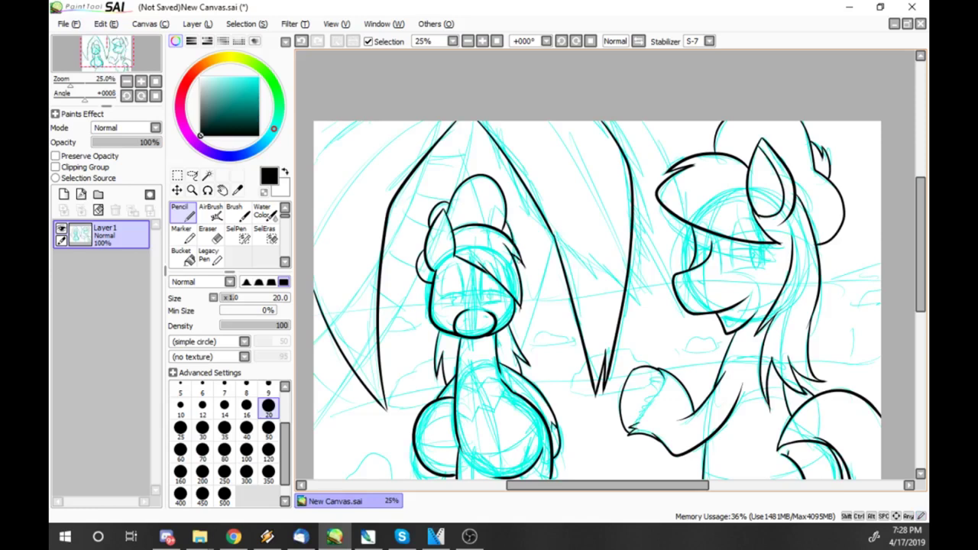
drag(462, 307, 472, 310)
drag(467, 309, 493, 319)
Step: Ink the smaller pony's lower legs and the tail curving out beside them
key(x)
scroll(598, 264, down, 3)
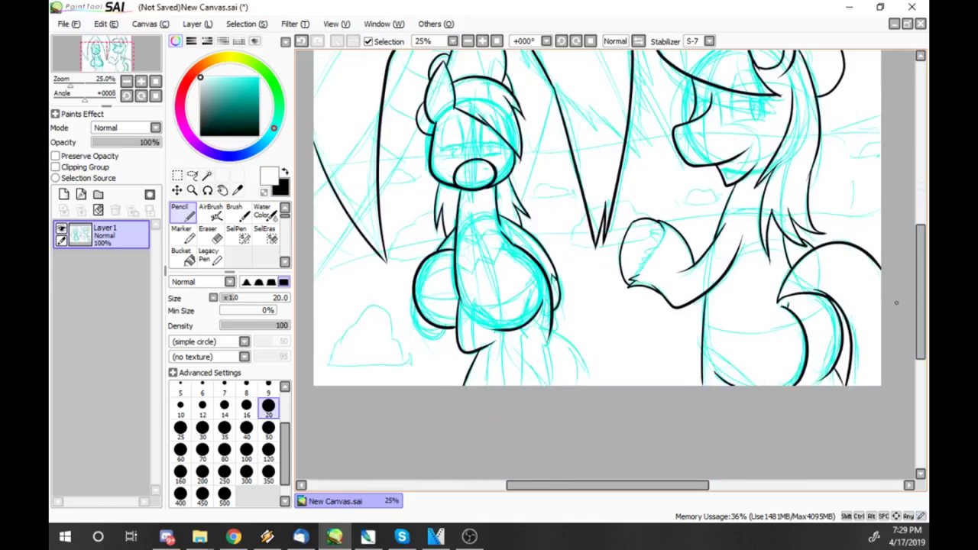
key(x)
drag(504, 333, 504, 386)
mouse_move(526, 324)
mouse_down()
mouse_move(521, 386)
mouse_move(549, 350)
mouse_move(558, 386)
mouse_move(579, 374)
mouse_move(576, 387)
mouse_up()
drag(507, 336, 510, 356)
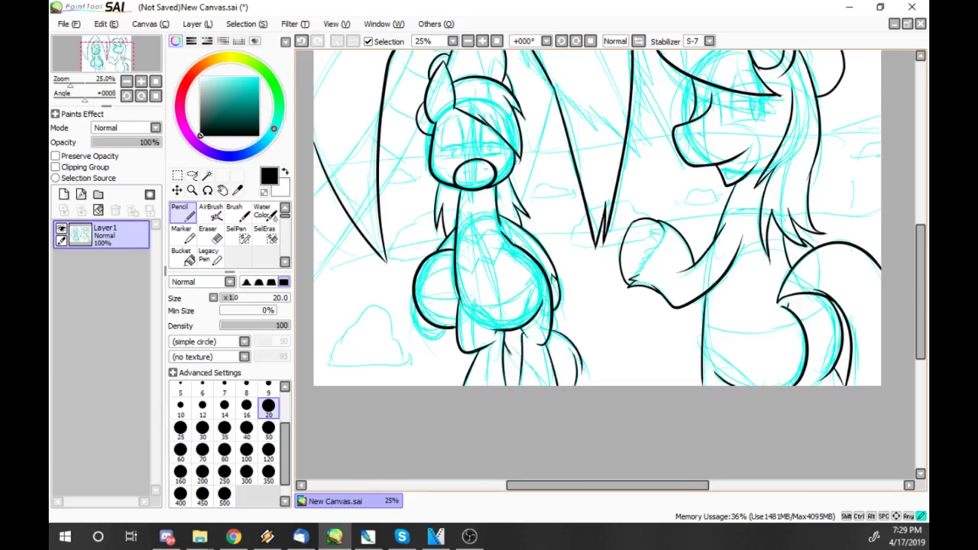
Step: Ink curved bands and the lower rim on the oval at the smaller pony's side, undoing the stray strokes
drag(413, 310, 441, 334)
drag(414, 298, 444, 336)
mouse_move(423, 273)
mouse_down()
mouse_move(413, 299)
mouse_move(456, 264)
mouse_move(422, 312)
mouse_move(455, 324)
mouse_up()
mouse_move(446, 252)
mouse_down()
mouse_move(417, 282)
mouse_move(446, 325)
mouse_move(415, 282)
mouse_up()
key(ctrl+z)
key(ctrl+z)
key(ctrl+z)
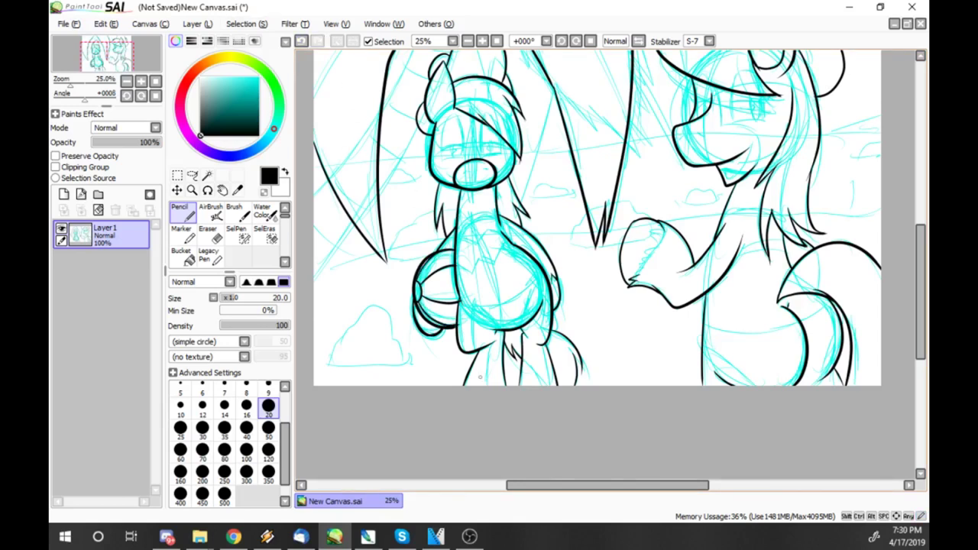
Step: Set the pencil size to 14 for finer lines on the large pony
click(224, 405)
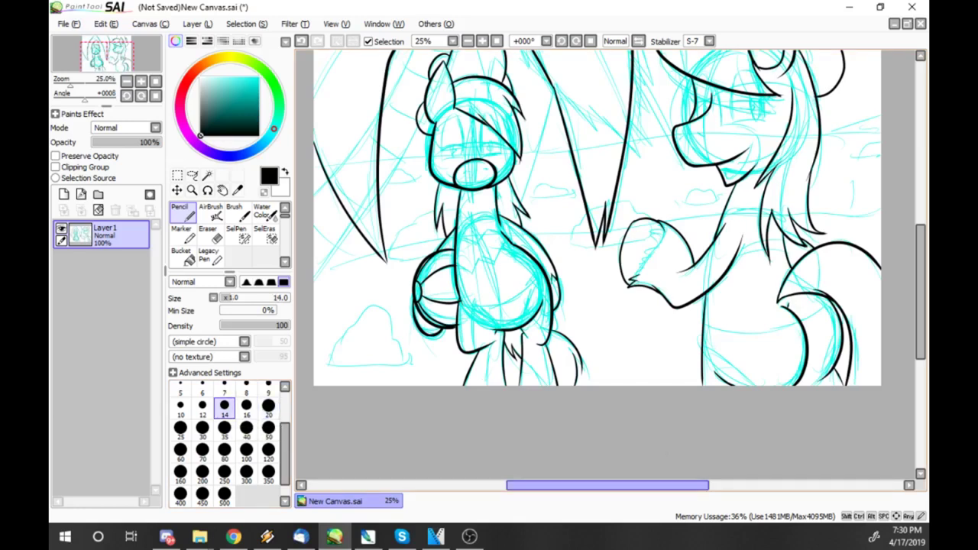
drag(611, 485, 679, 485)
mouse_move(498, 325)
mouse_down()
mouse_move(594, 329)
mouse_move(507, 326)
mouse_move(593, 329)
mouse_move(625, 303)
mouse_up()
key(ctrl+z)
key(ctrl+z)
key(ctrl+z)
key(ctrl+z)
Step: Ink the curved line across the large pony's lower torso with nearby crease lines, and a collar band at the neck base
mouse_move(498, 324)
mouse_down()
mouse_move(584, 330)
mouse_move(623, 303)
mouse_up()
drag(611, 329, 585, 345)
drag(498, 348, 545, 386)
drag(633, 336, 605, 385)
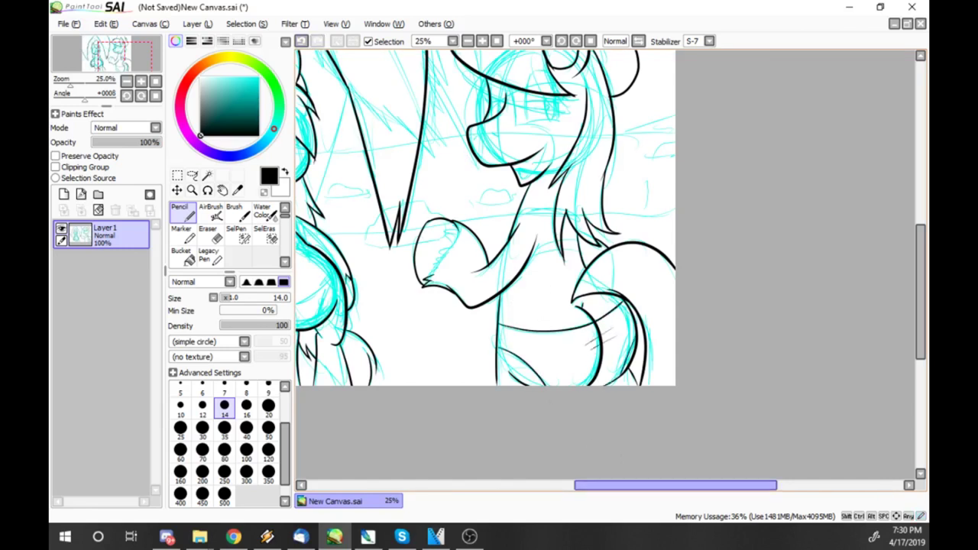
mouse_move(533, 249)
mouse_down()
mouse_move(579, 239)
mouse_move(579, 250)
mouse_up()
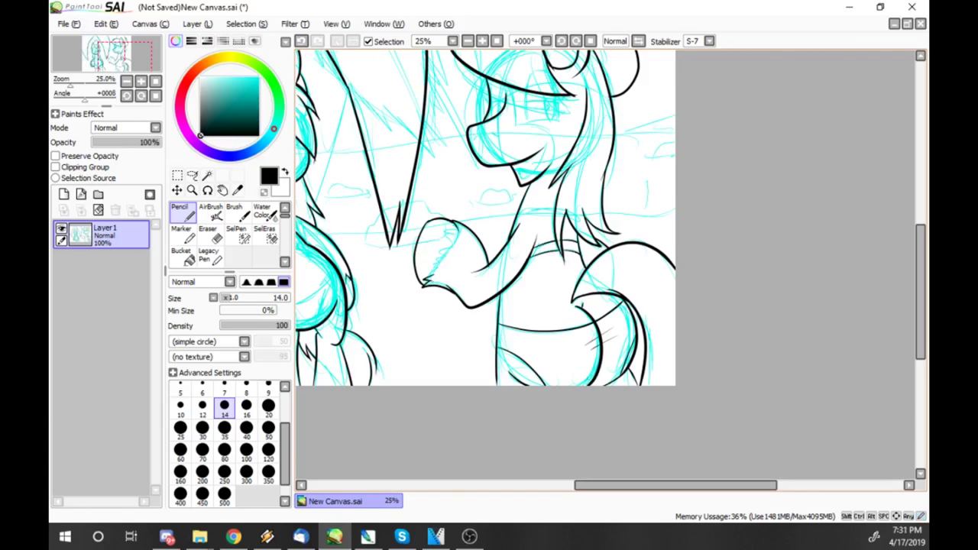
Step: Ink the large pony's muzzle and open smiling mouth, then the line beside the nose bridge, keeping black as the ink color
scroll(485, 263, up, 3)
mouse_move(507, 209)
mouse_down()
mouse_move(520, 248)
mouse_move(557, 289)
mouse_move(525, 301)
mouse_up()
drag(527, 284, 516, 302)
key(x)
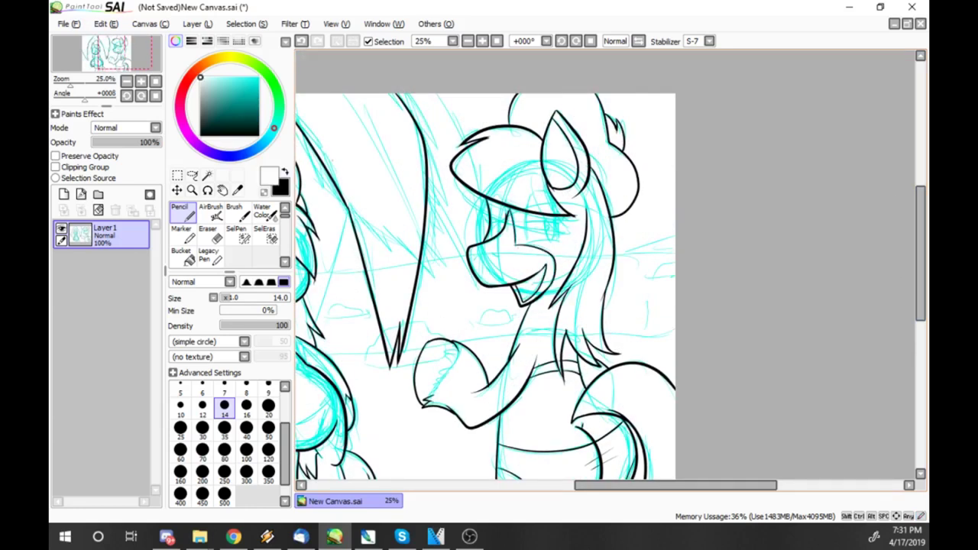
key(x)
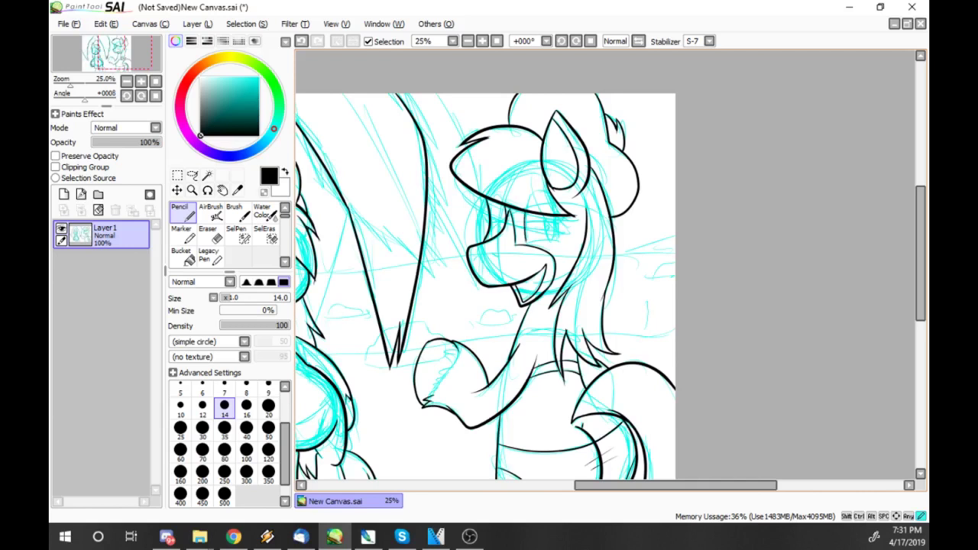
Step: Ink the large pony's eyes and lashes, and add the jagged fur edge across the raised hoof
mouse_move(558, 216)
mouse_down()
mouse_move(560, 235)
mouse_move(540, 225)
mouse_move(565, 218)
mouse_move(549, 231)
mouse_up()
key(ctrl+z)
mouse_move(490, 201)
mouse_down()
mouse_move(506, 219)
mouse_move(485, 223)
mouse_move(493, 235)
mouse_move(503, 230)
mouse_up()
drag(445, 350, 461, 348)
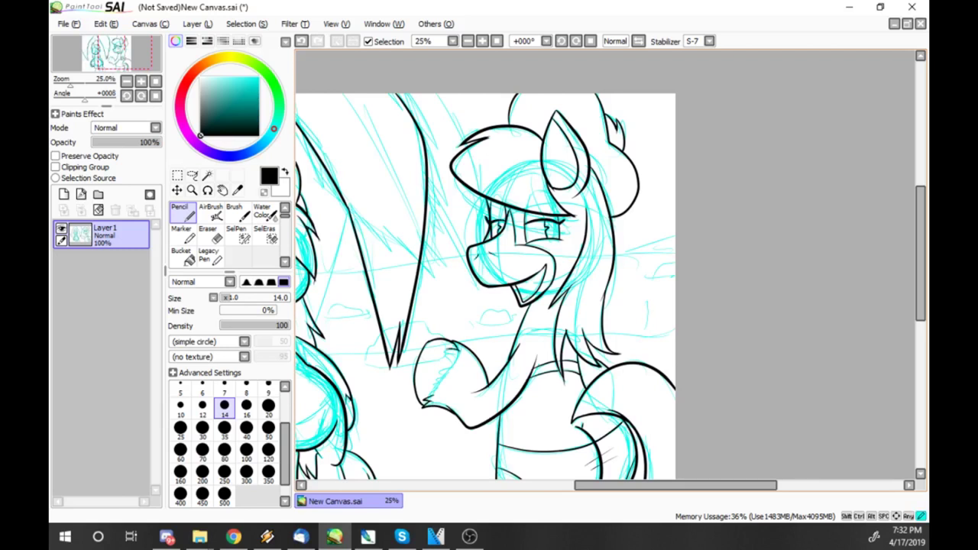
drag(425, 396, 436, 389)
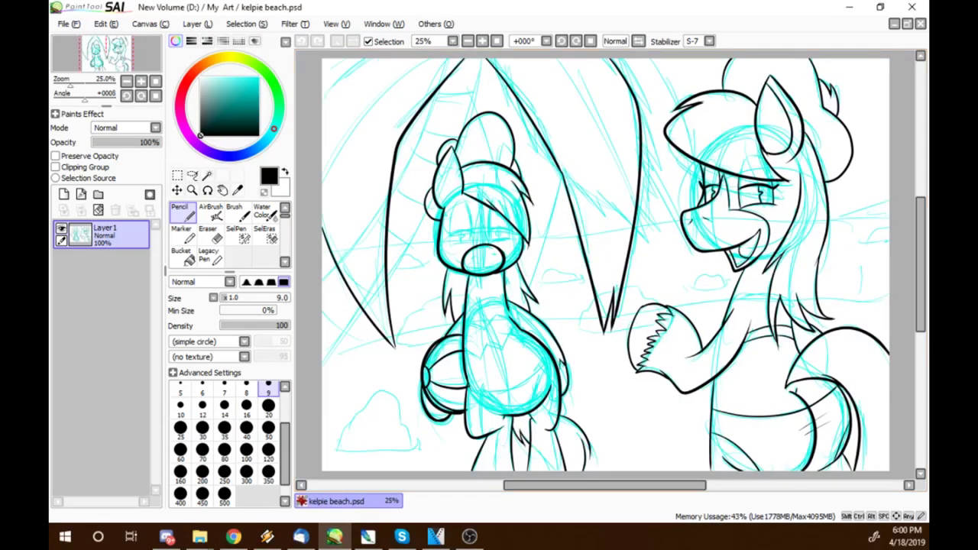
Step: Set the pencil size to 20 and ink the inner wing lines on both sides of the smaller pony's head
key(alt+Tab)
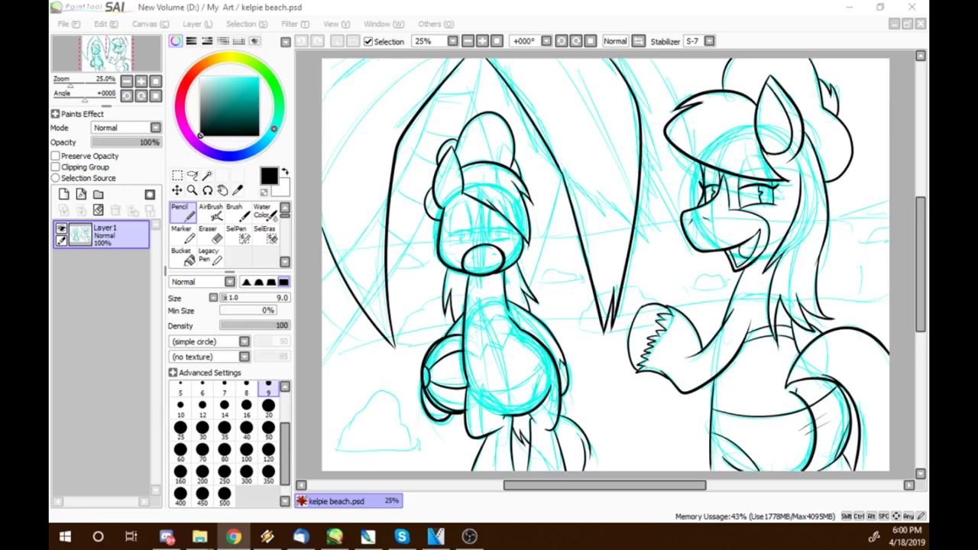
click(191, 189)
click(500, 229)
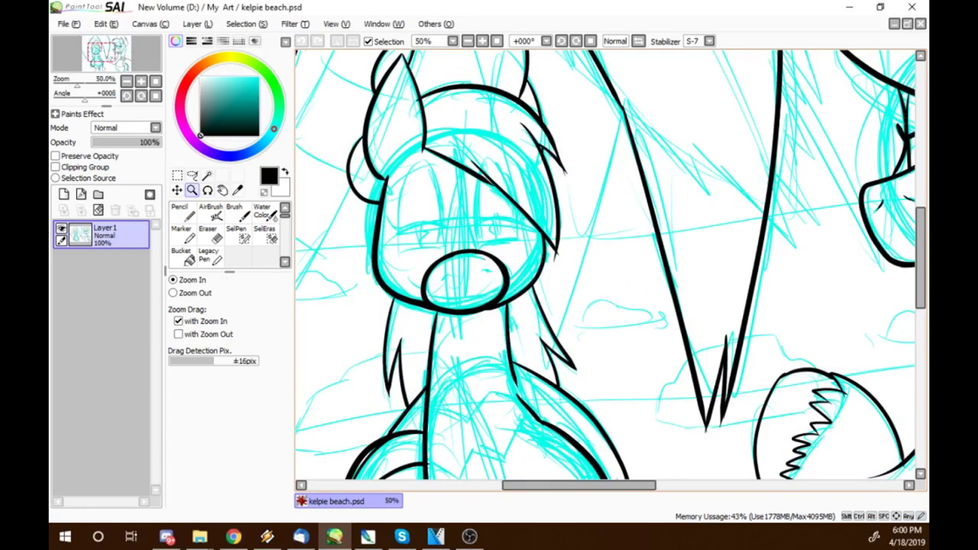
click(181, 212)
click(267, 405)
drag(620, 111, 560, 325)
drag(554, 371, 743, 375)
scroll(611, 267, up, 3)
drag(654, 136, 628, 264)
mouse_move(427, 136)
mouse_down()
mouse_move(336, 203)
mouse_move(444, 278)
mouse_up()
Step: Ink a diagonal stroke between the two ponies and the long wing line running down behind the large pony's head
drag(496, 484, 569, 485)
drag(555, 323, 649, 245)
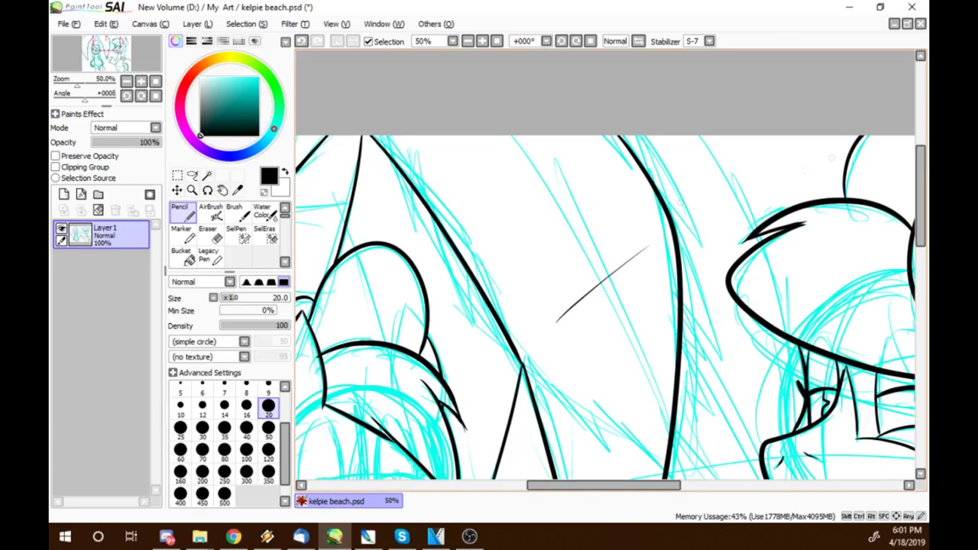
scroll(681, 203, down, 1)
drag(701, 111, 753, 200)
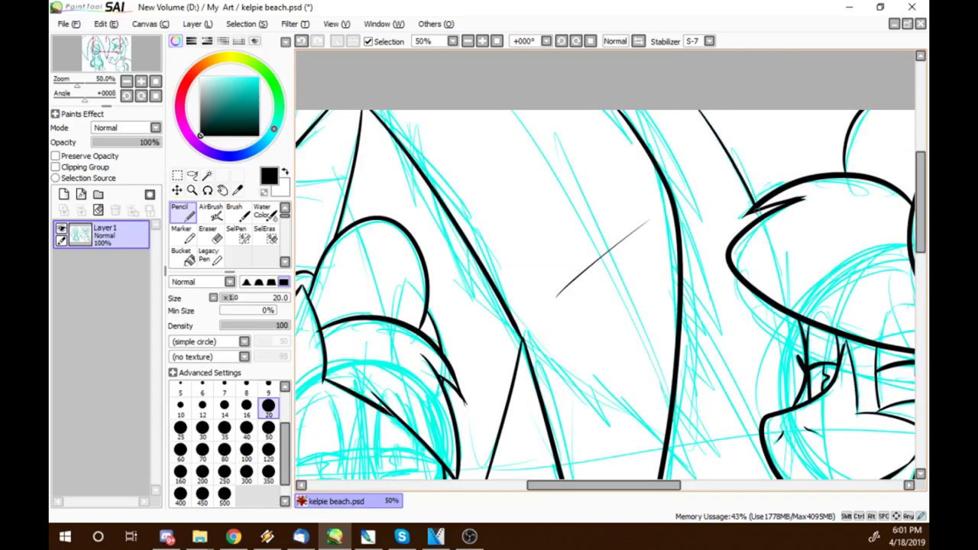
scroll(611, 267, down, 5)
drag(682, 193, 790, 376)
Step: Ink the inner lines of the wing beside the smaller pony and the diagonal segments reaching the canvas edge
drag(603, 484, 521, 485)
drag(585, 289, 503, 434)
click(233, 537)
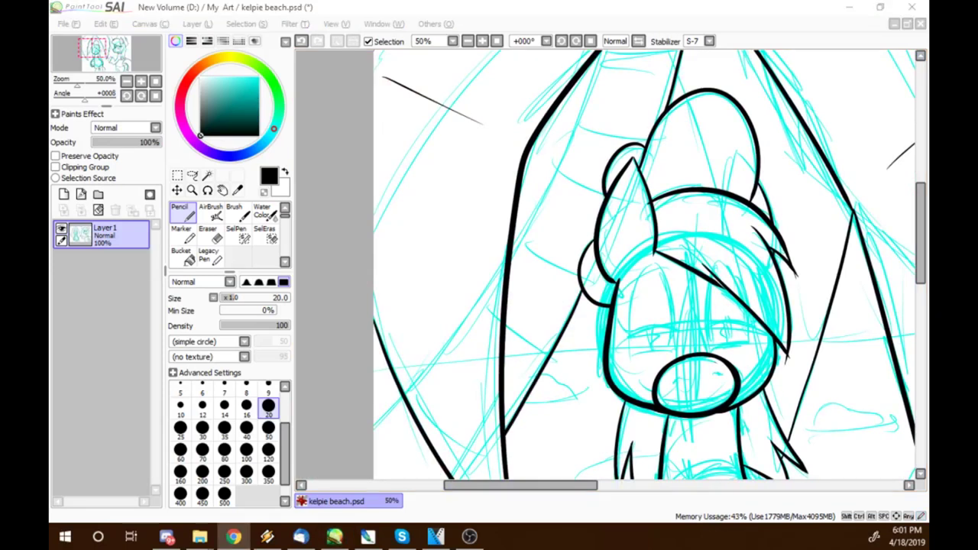
key(alt+Tab)
scroll(650, 267, up, 1)
mouse_move(599, 119)
mouse_down()
mouse_move(573, 206)
mouse_move(513, 319)
mouse_up()
scroll(649, 267, down, 5)
drag(459, 258, 372, 377)
drag(404, 166, 346, 203)
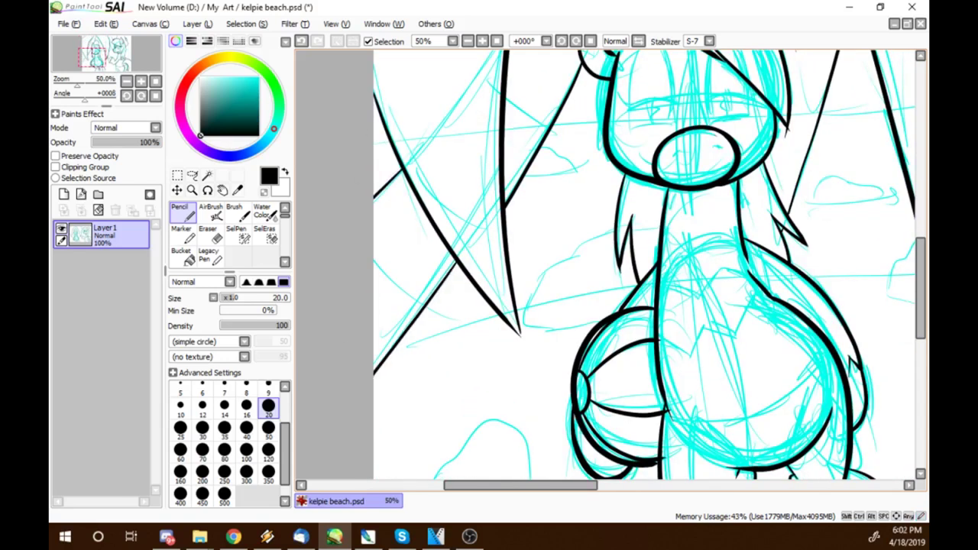
Step: Ink the smaller pony's nostrils, the two zigzag lines across the chest, and the curve over the lower torso
drag(673, 149, 682, 155)
drag(712, 145, 721, 150)
mouse_move(657, 279)
mouse_down()
mouse_move(697, 293)
mouse_move(715, 261)
mouse_move(750, 278)
mouse_up()
mouse_move(657, 339)
mouse_down()
mouse_move(690, 358)
mouse_move(707, 319)
mouse_move(746, 318)
mouse_up()
scroll(645, 264, down, 5)
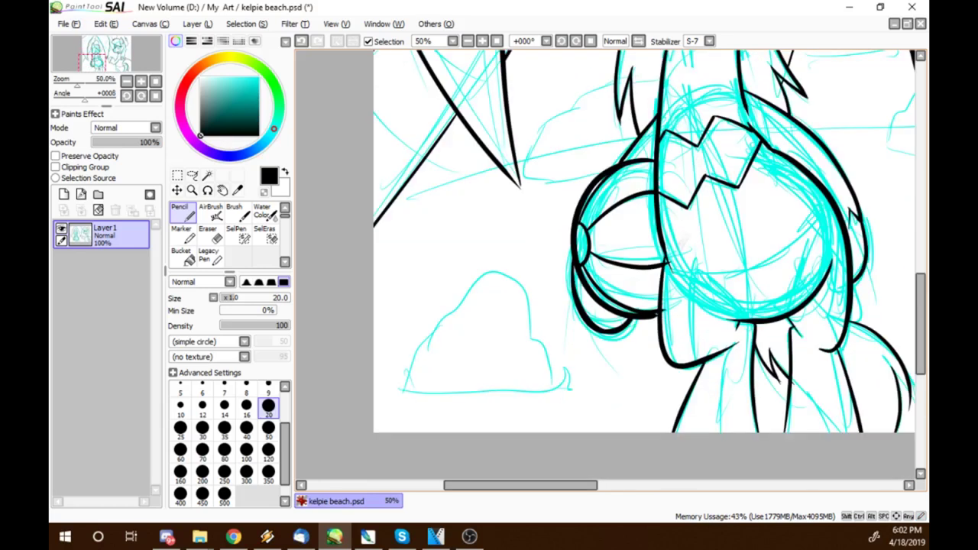
mouse_move(663, 261)
mouse_down()
mouse_move(768, 258)
mouse_move(828, 189)
mouse_move(799, 305)
mouse_move(707, 283)
mouse_move(756, 320)
mouse_up()
Step: Ink the rock outline near the smaller pony's legs and reduce the pencil size to 14
scroll(663, 267, left, 3)
mouse_move(494, 391)
mouse_down()
mouse_move(664, 391)
mouse_move(517, 345)
mouse_move(590, 271)
mouse_move(611, 280)
mouse_move(655, 393)
mouse_up()
key(bracketleft)
key(bracketleft)
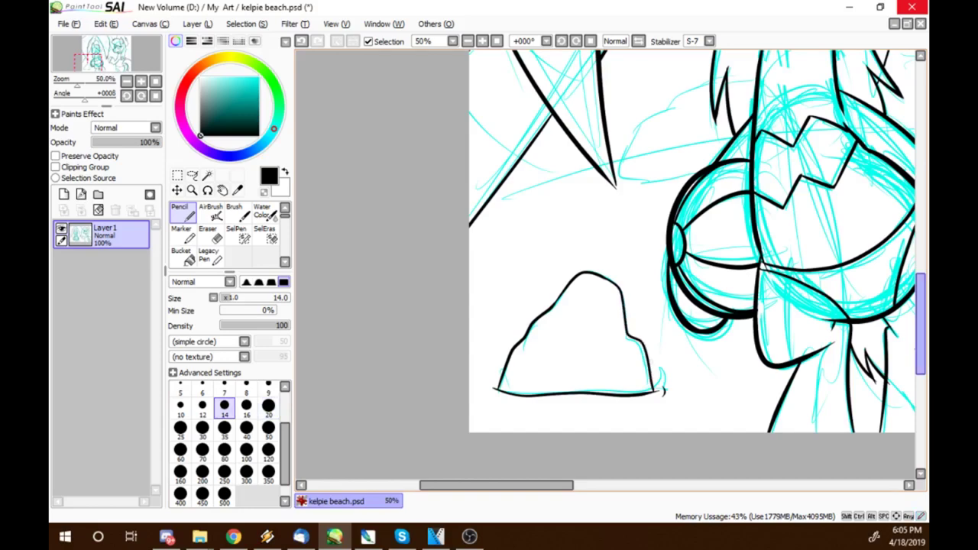
Step: Ink the smaller pony's brow line, mouth corner and both eye outlines, redoing the stray stroke on the second eye
drag(920, 314, 892, 234)
scroll(893, 234, right, 3)
drag(608, 241, 654, 218)
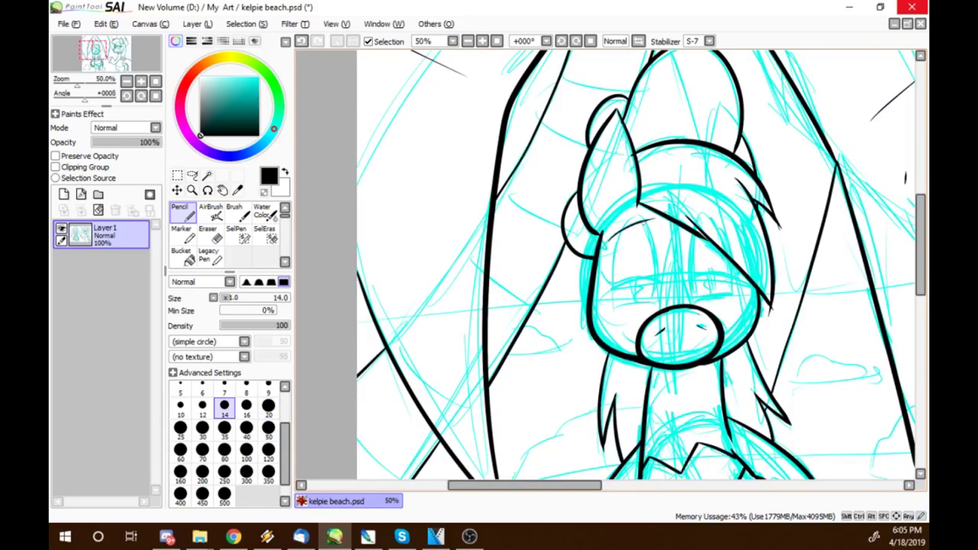
drag(628, 348, 639, 339)
drag(646, 221, 656, 297)
mouse_move(611, 239)
mouse_down()
mouse_move(615, 296)
mouse_move(654, 301)
mouse_up()
mouse_move(689, 235)
mouse_down()
mouse_move(691, 302)
mouse_move(733, 296)
mouse_up()
key(ctrl+z)
drag(731, 255, 733, 298)
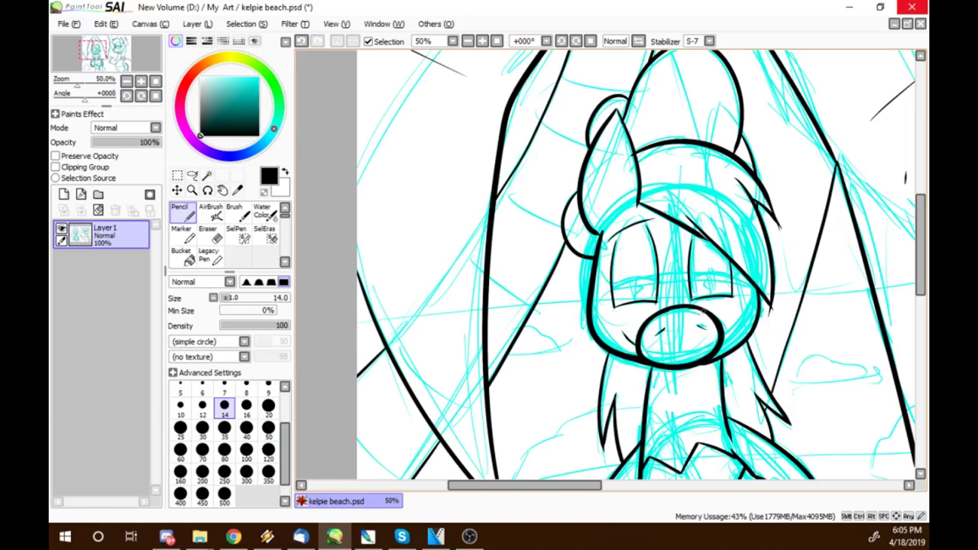
Step: Ink the smaller pony's half-closed eyelids, lashes and pupils, plus the narrow pointed marking between the eyes
mouse_move(615, 284)
mouse_down()
mouse_move(659, 280)
mouse_move(618, 281)
mouse_up()
drag(616, 279, 658, 274)
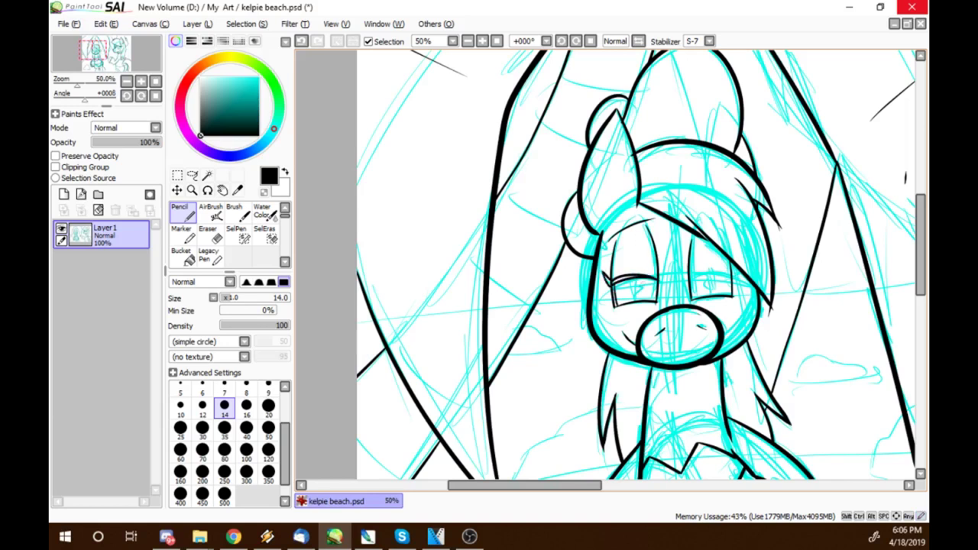
drag(687, 279, 729, 272)
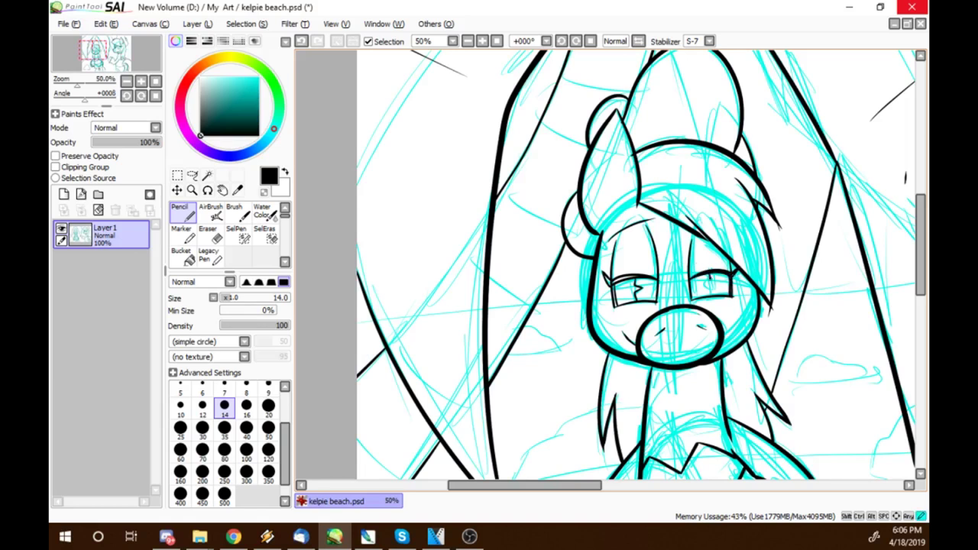
mouse_move(667, 258)
mouse_down()
mouse_move(657, 301)
mouse_move(686, 289)
mouse_move(691, 302)
mouse_up()
drag(675, 234, 663, 295)
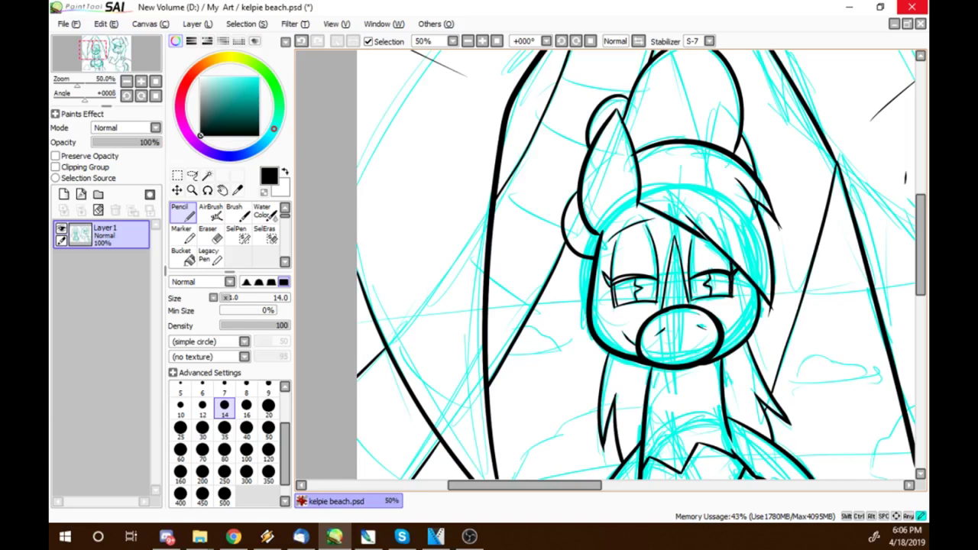
Step: Clean up the smaller pony's eye and cheek outlines with white strokes, and ink the inner ear line in black
drag(691, 245, 691, 298)
key(x)
drag(691, 237, 691, 302)
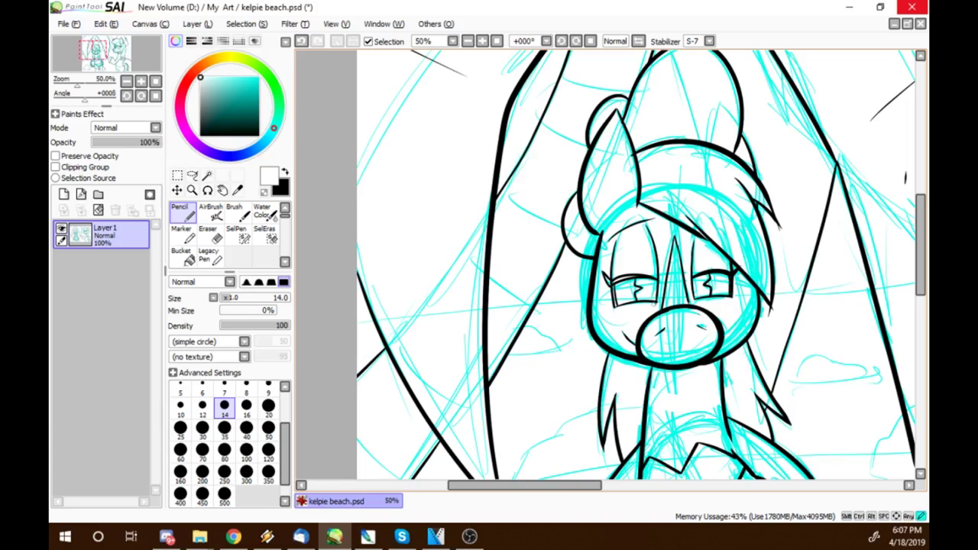
key(x)
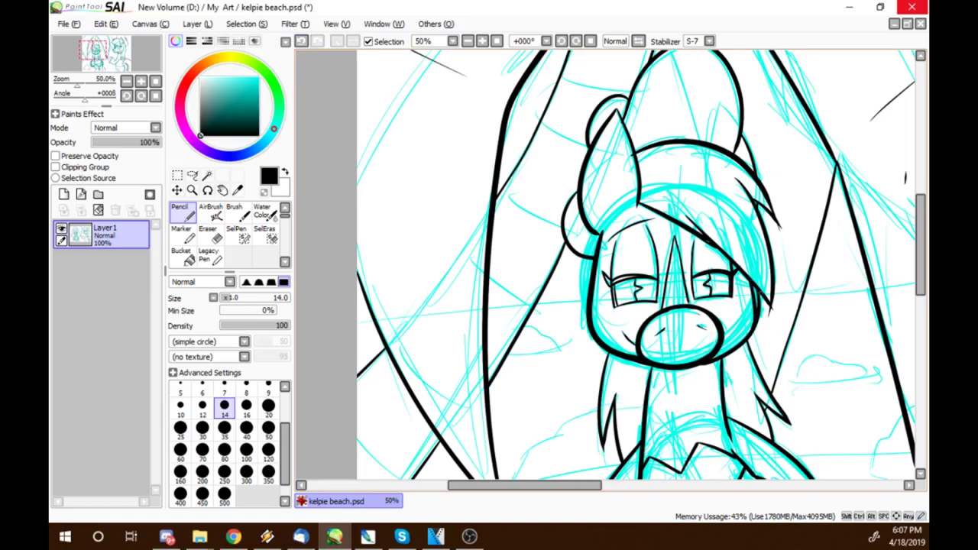
key(x)
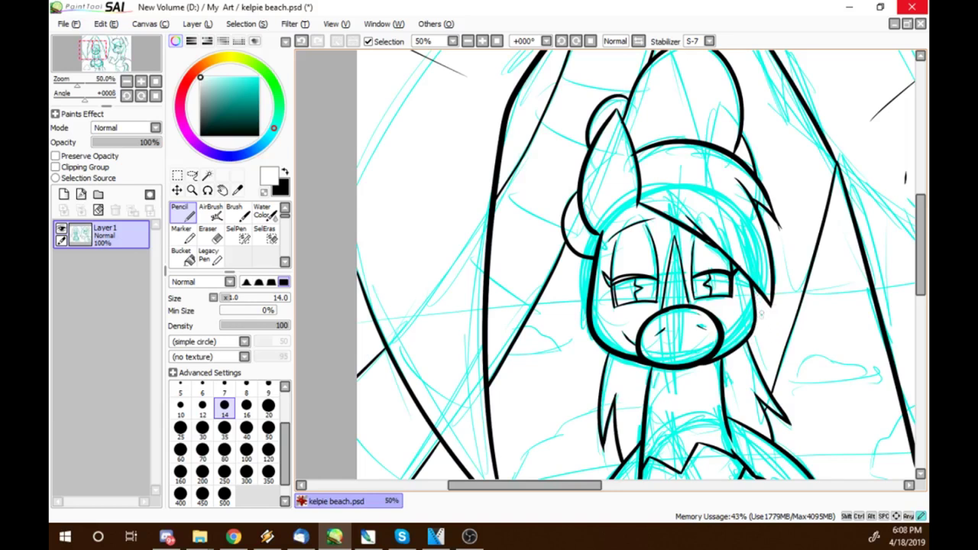
key(x)
drag(619, 116, 603, 231)
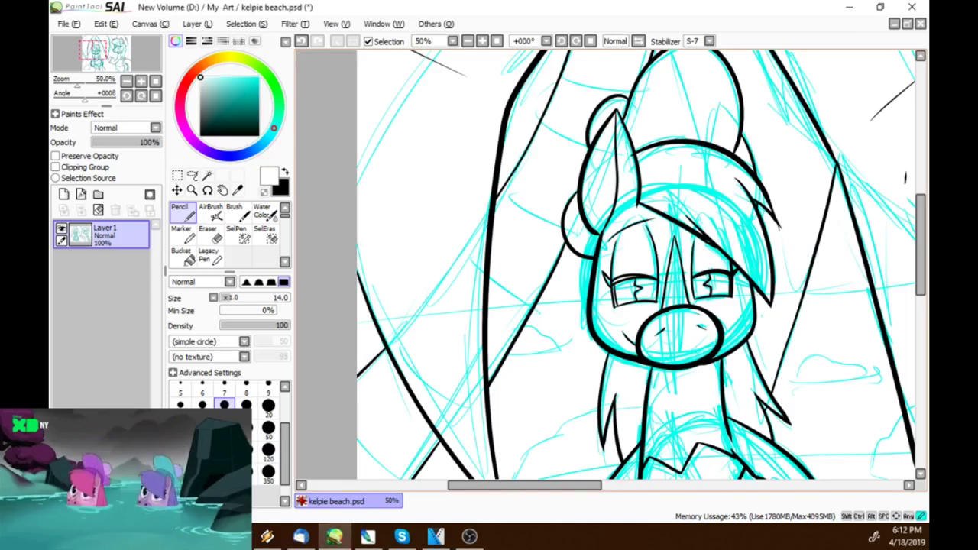
Step: Ink the base, side and top of the background rock behind the wing tips between the two ponies
scroll(634, 263, down, 5)
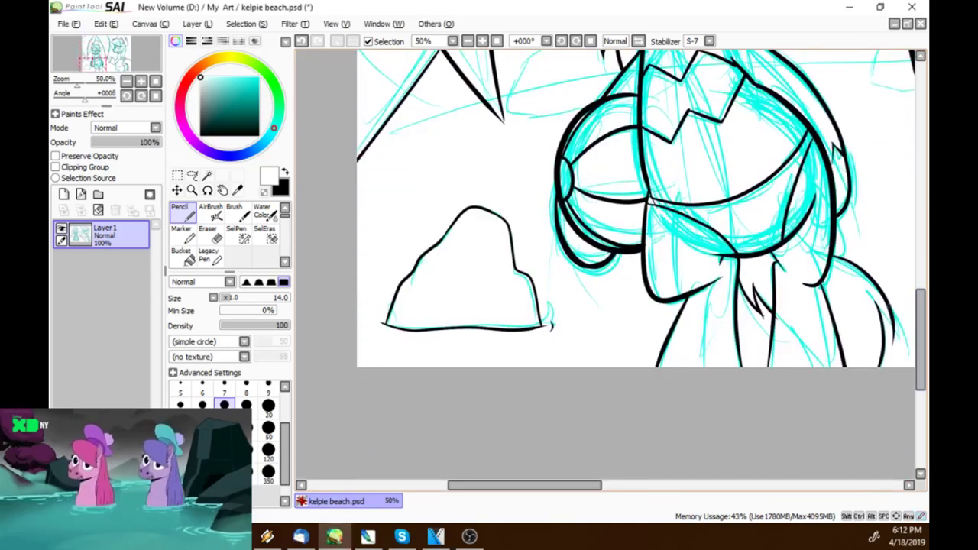
scroll(603, 263, up, 5)
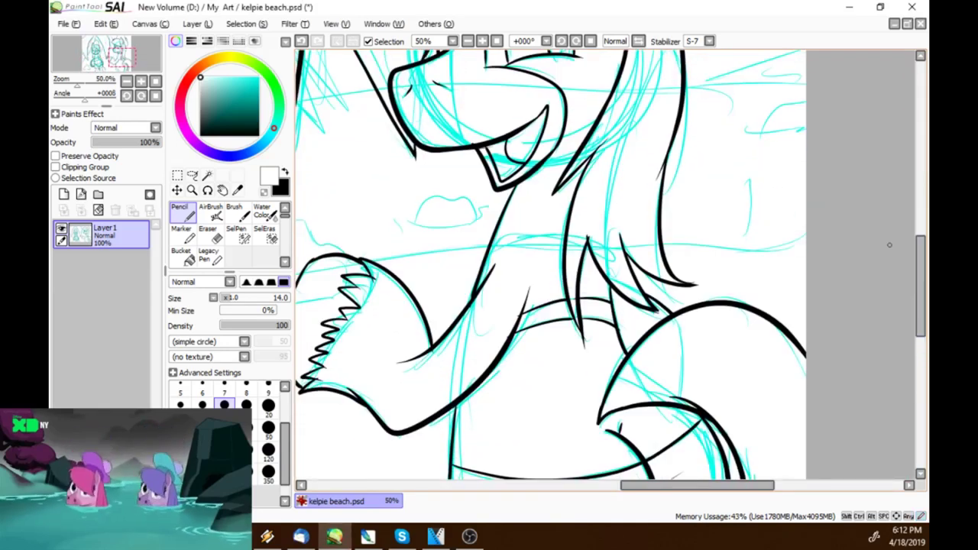
scroll(604, 263, left, 5)
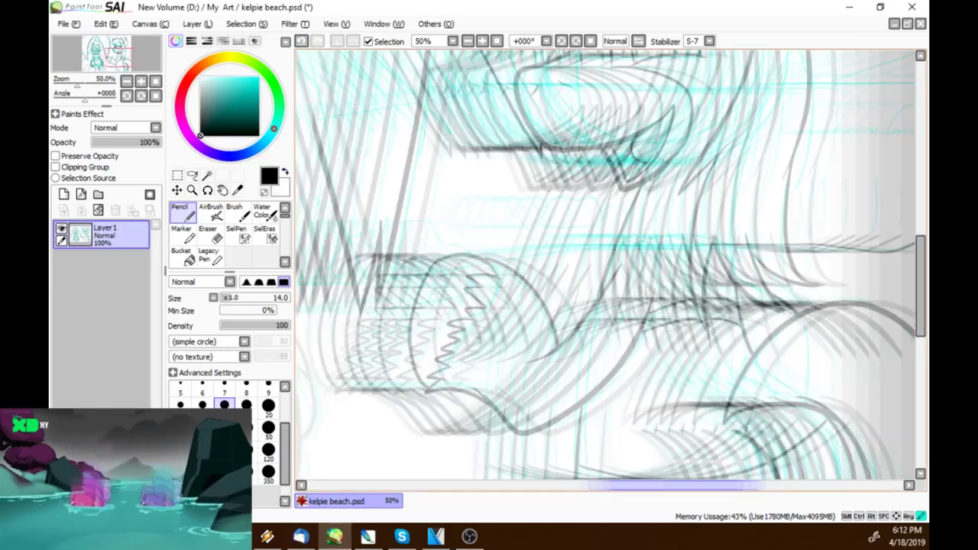
mouse_move(533, 302)
mouse_down()
mouse_move(623, 313)
mouse_move(637, 306)
mouse_up()
drag(534, 302, 565, 246)
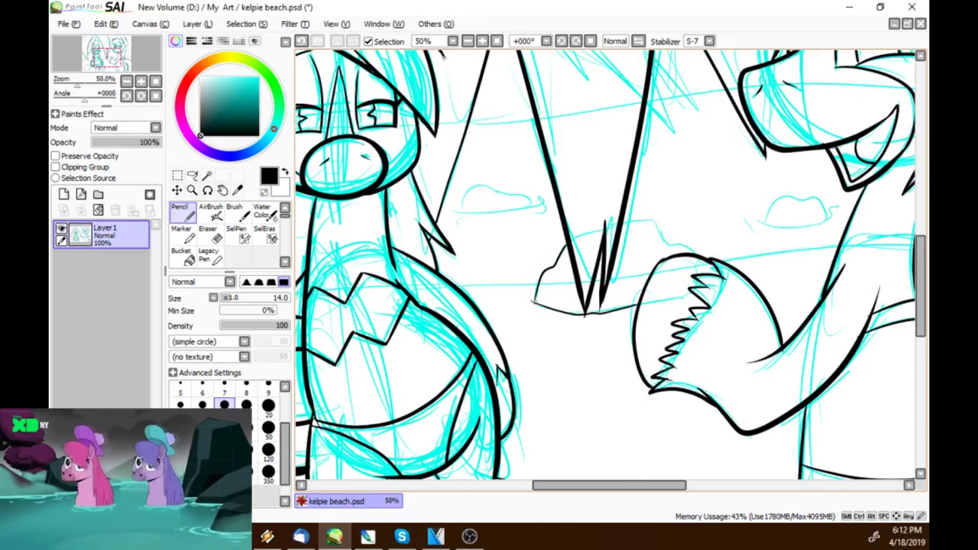
drag(620, 225, 670, 246)
Step: Ink the shoreline on both sides of the middle rock and the base of the small rock near the large pony
drag(450, 284, 543, 283)
drag(724, 261, 837, 245)
drag(754, 225, 831, 222)
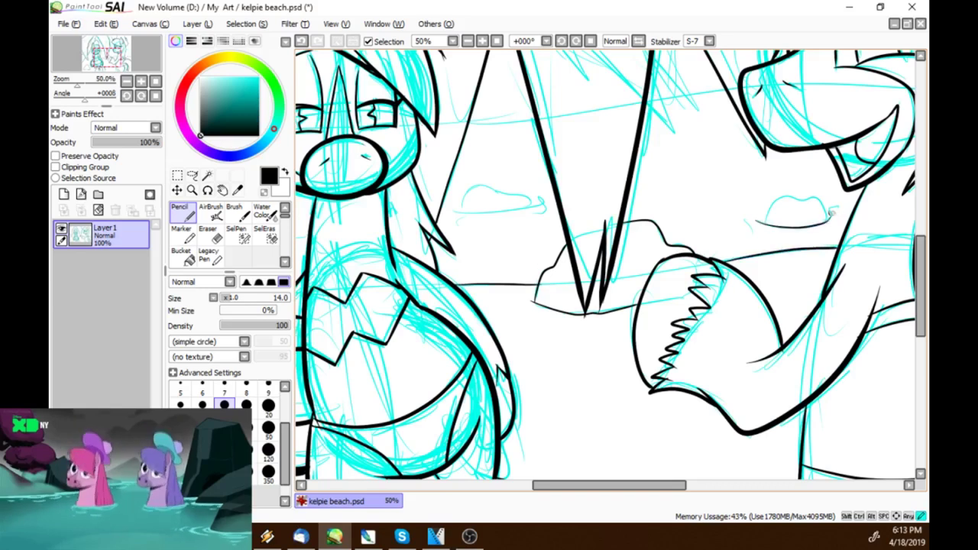
Step: Ink the large rock behind the smaller pony, the shoreline toward the canvas edge, and the small rock above it
scroll(605, 271, left, 3)
scroll(606, 271, left, 2)
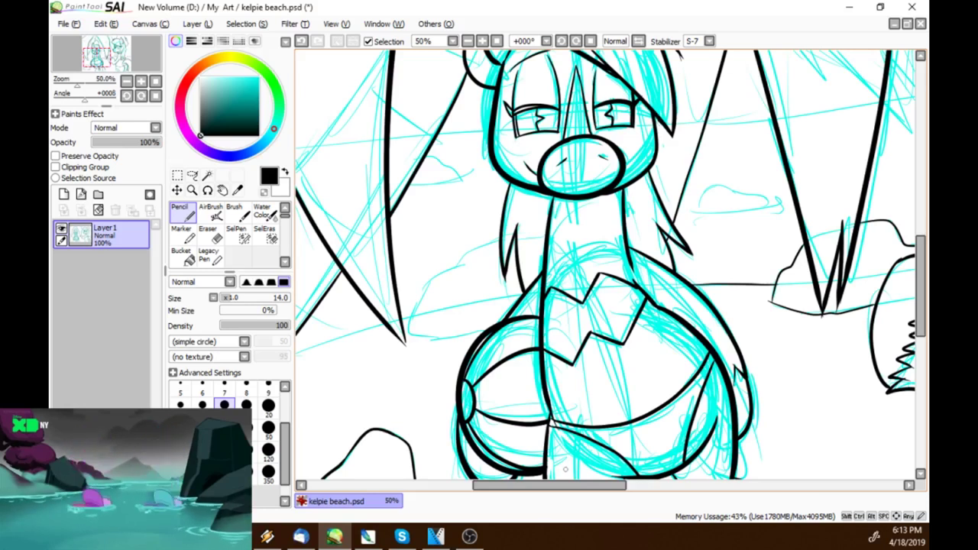
mouse_move(399, 327)
mouse_down()
mouse_move(409, 347)
mouse_move(481, 334)
mouse_move(426, 289)
mouse_move(498, 237)
mouse_up()
scroll(606, 271, left, 2)
drag(562, 316, 430, 352)
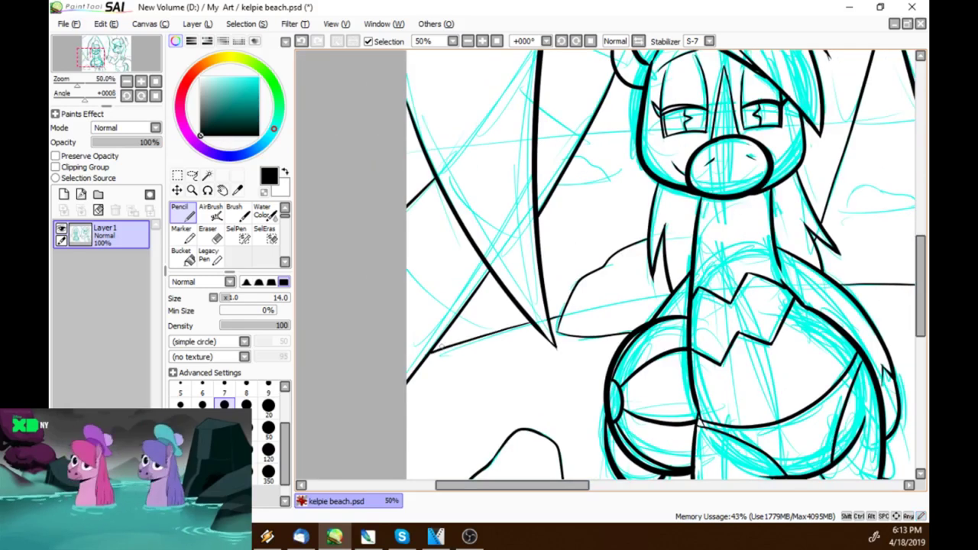
mouse_move(556, 185)
mouse_down()
mouse_move(614, 173)
mouse_move(586, 160)
mouse_move(617, 182)
mouse_up()
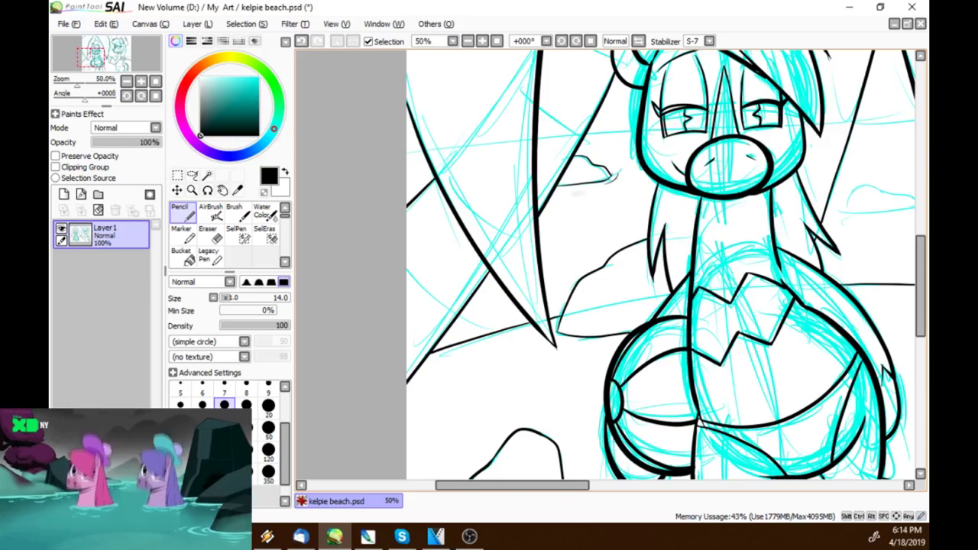
Step: Ink the curved cross lines spanning the inner strip of the wing beside the smaller pony's head
scroll(611, 131, up, 5)
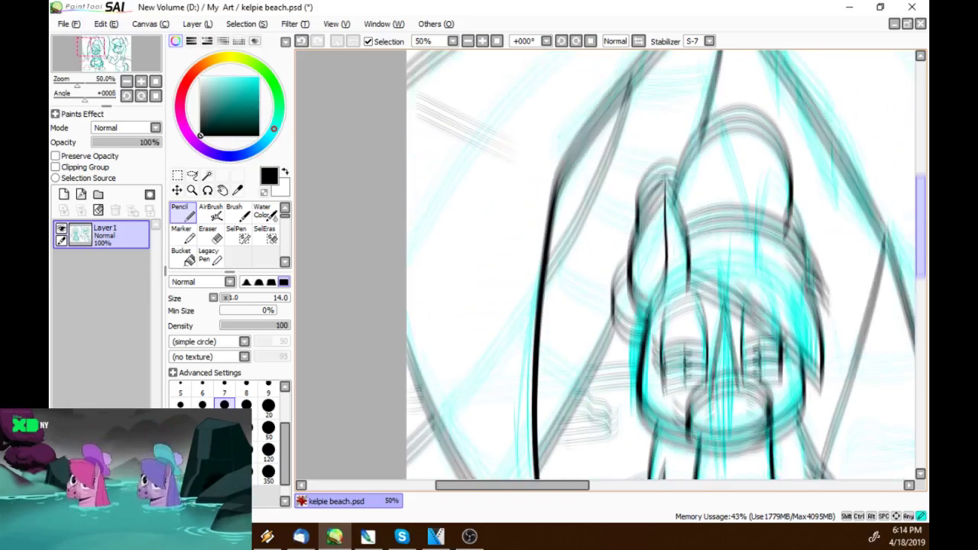
drag(631, 204, 714, 203)
mouse_move(611, 278)
mouse_down()
mouse_move(649, 293)
mouse_move(681, 289)
mouse_up()
drag(589, 321, 637, 354)
scroll(664, 267, down, 2)
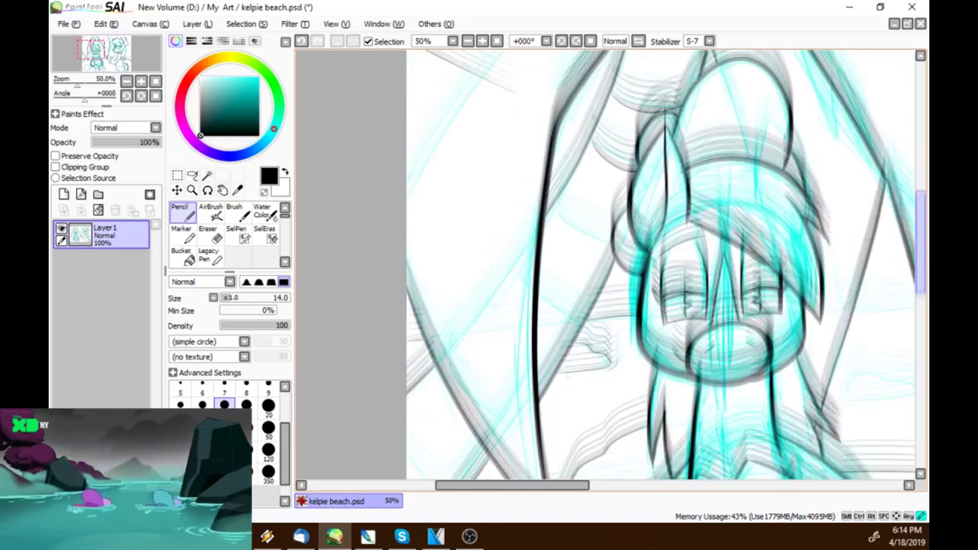
drag(553, 318, 611, 370)
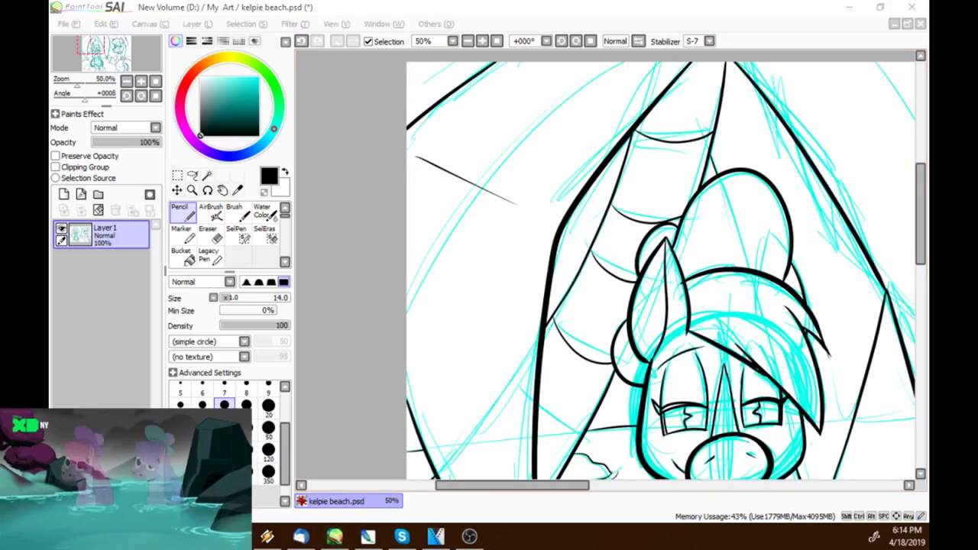
key(alt+Tab)
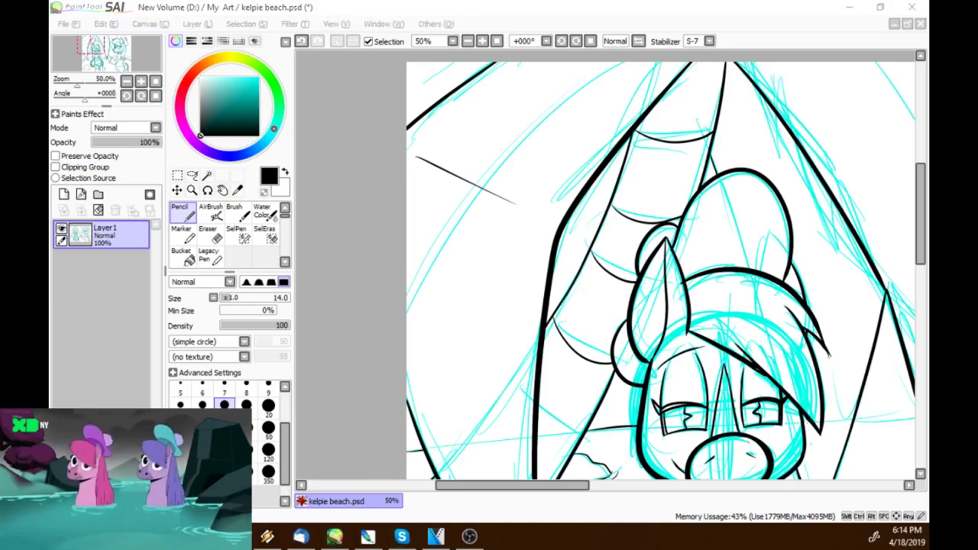
key(alt+Tab)
scroll(664, 265, down, 4)
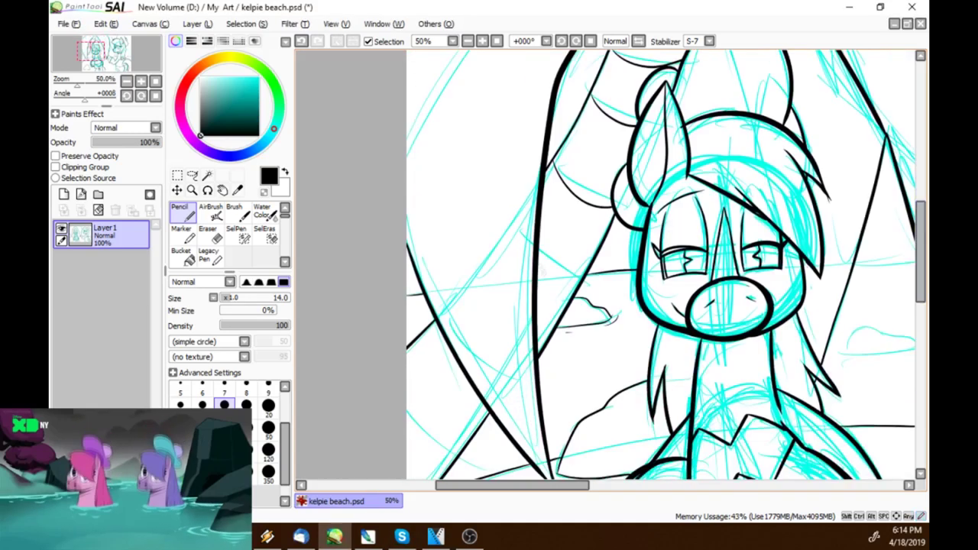
scroll(603, 264, right, 6)
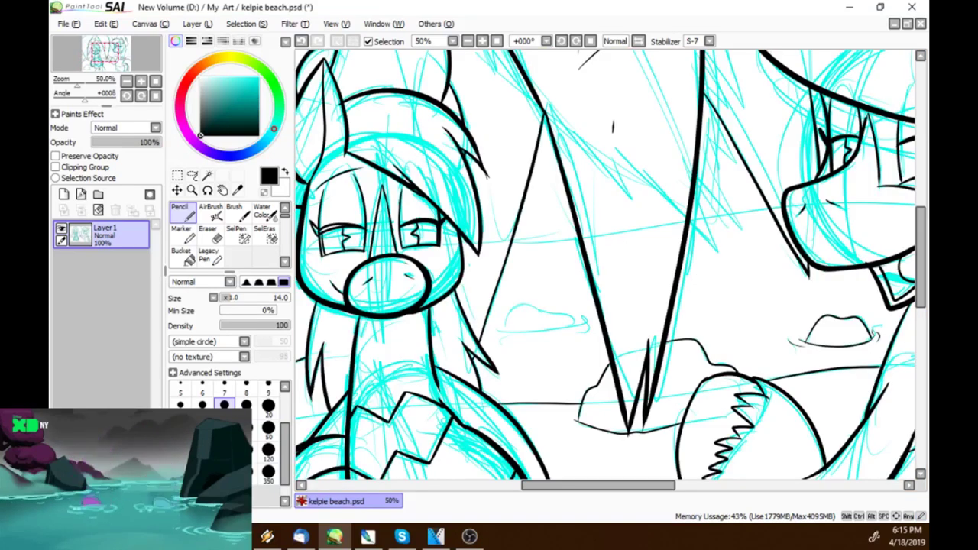
Step: Ink the small rock between the wing tips, the rock at the canvas edge and the horizon line behind the large pony
mouse_move(492, 332)
mouse_down()
mouse_move(556, 332)
mouse_move(586, 318)
mouse_move(503, 318)
mouse_move(534, 306)
mouse_move(573, 321)
mouse_up()
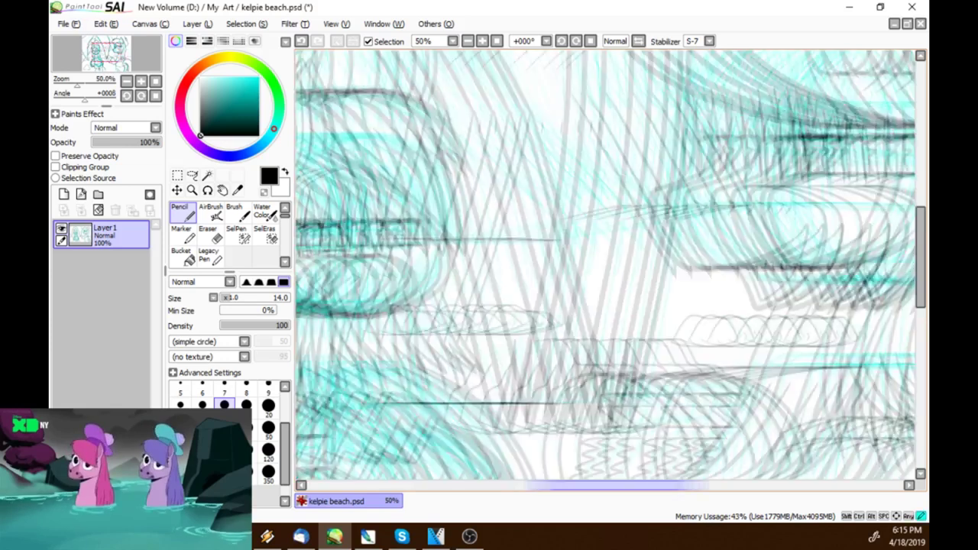
scroll(733, 210, right, 7)
drag(612, 247, 672, 251)
mouse_move(622, 251)
mouse_down()
mouse_move(643, 226)
mouse_move(672, 220)
mouse_up()
drag(550, 204, 672, 203)
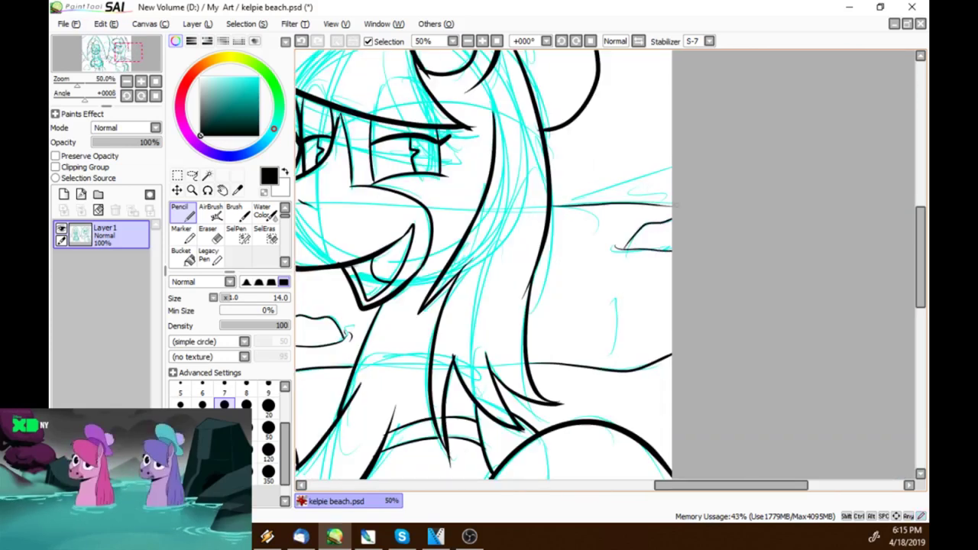
Step: Clean up the front tip of the large pony's bangs with white
scroll(617, 288, left, 3)
scroll(618, 288, down, 6)
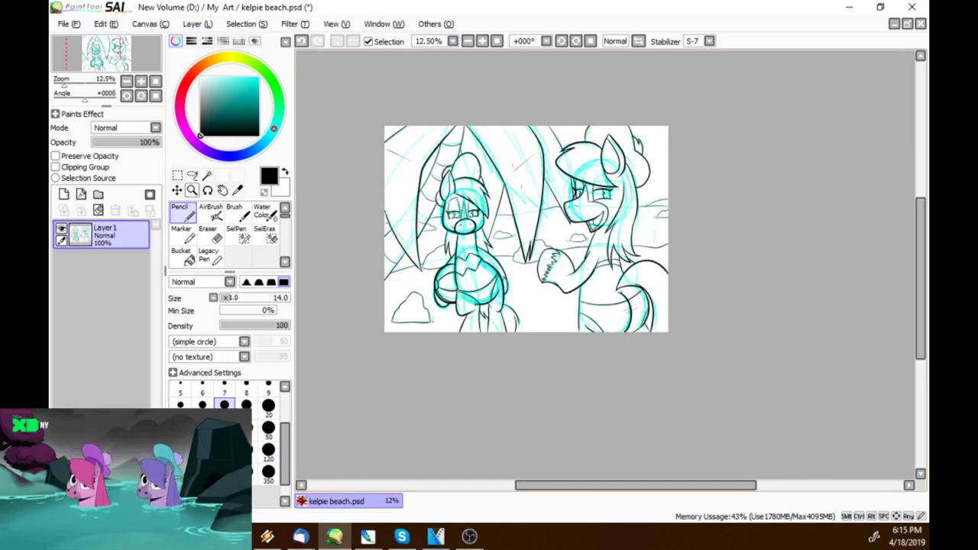
scroll(588, 198, up, 6)
key(x)
drag(502, 85, 440, 113)
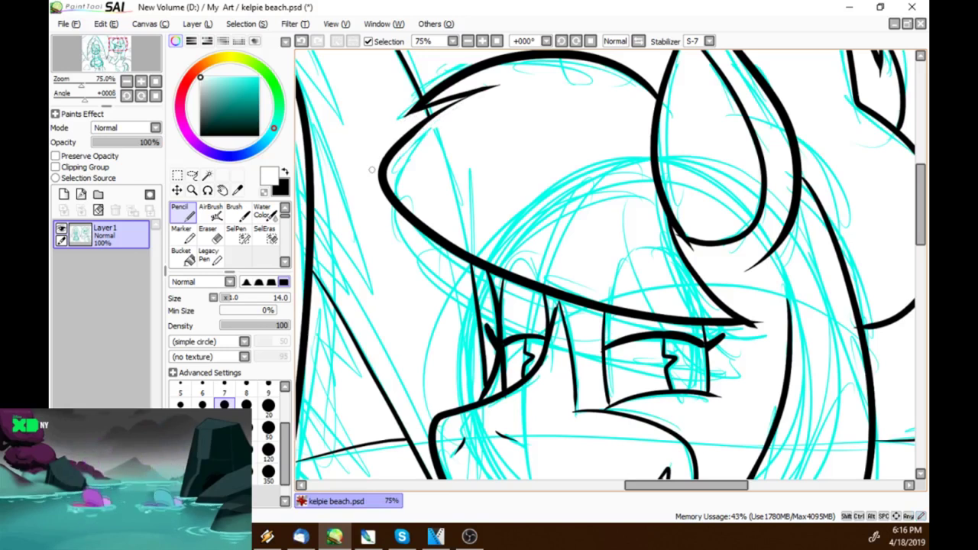
Step: Ink the hat's inner brim behind the large pony's ear and join the hair outline to the ear in black
key(x)
drag(796, 136, 844, 249)
drag(764, 254, 800, 355)
key(x)
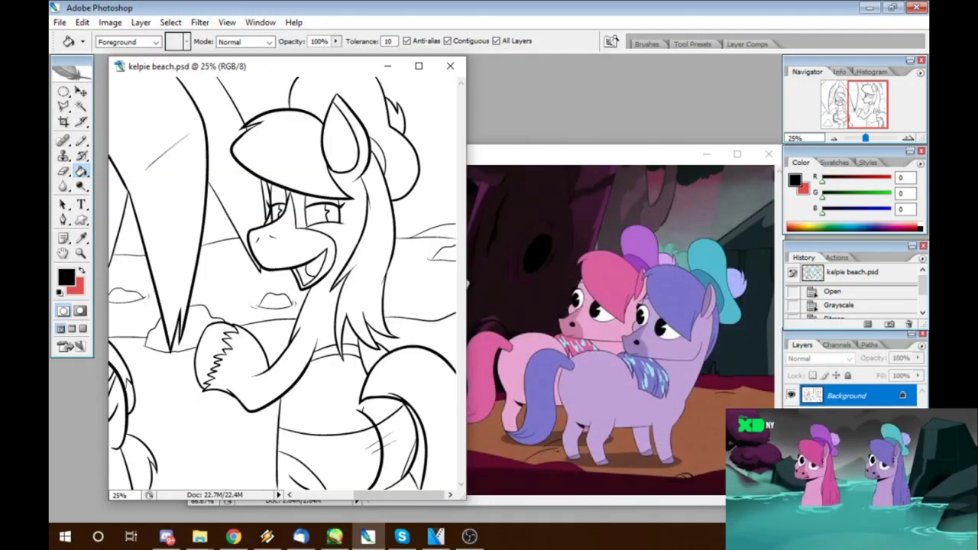
Step: In Photoshop, fill the large pony's mouth and pupil with black and its tongue with red #df4e4b
click(306, 275)
click(332, 214)
key(x)
click(66, 276)
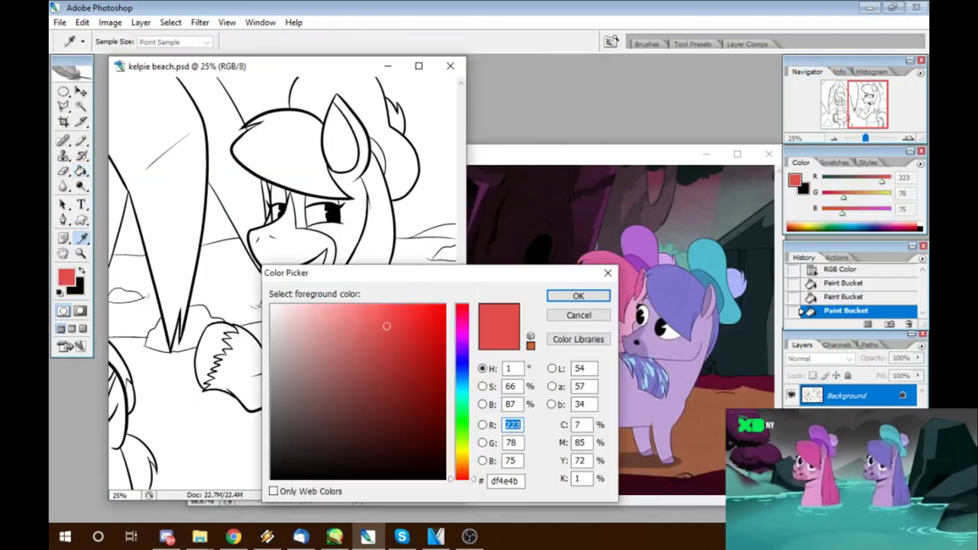
key(Return)
click(312, 267)
Step: Sample the teal from the reference pony's hat, try a fill with it on the drawing, and undo that fill
key(Tab)
key(Tab)
key(i)
click(707, 264)
key(g)
click(359, 252)
key(ctrl+z)
Step: Close the outline gap at the tip of the large pony's ear with the black Pencil
key(z)
click(340, 103)
click(340, 104)
click(340, 103)
click(340, 103)
click(340, 103)
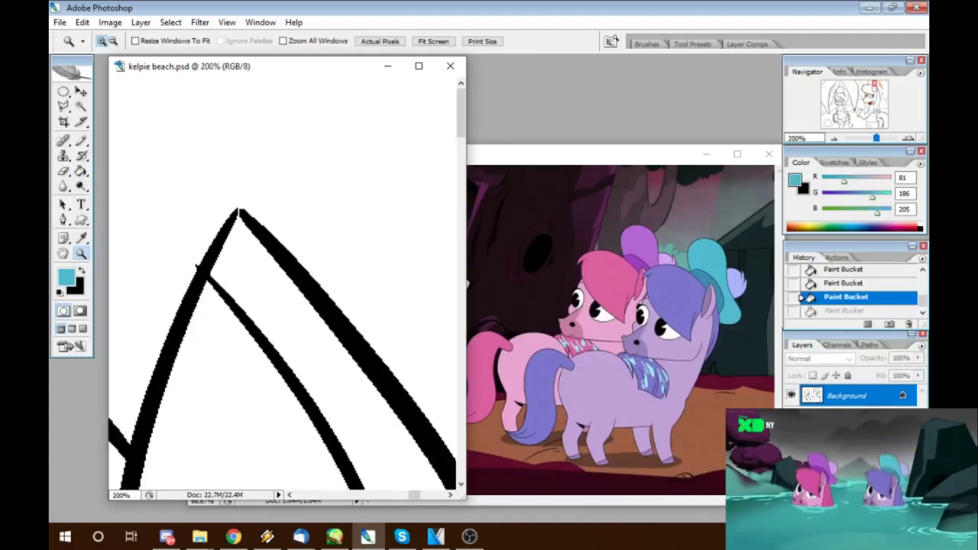
key(d)
key(b)
click(239, 211)
Step: Fill the large pony's hat with the sampled teal
key(x)
key(g)
click(234, 191)
Step: Fill both parts of the large pony's swimsuit bottom and the upper strap with the same teal
key(ctrl+minus)
key(ctrl+minus)
key(ctrl+minus)
key(ctrl+minus)
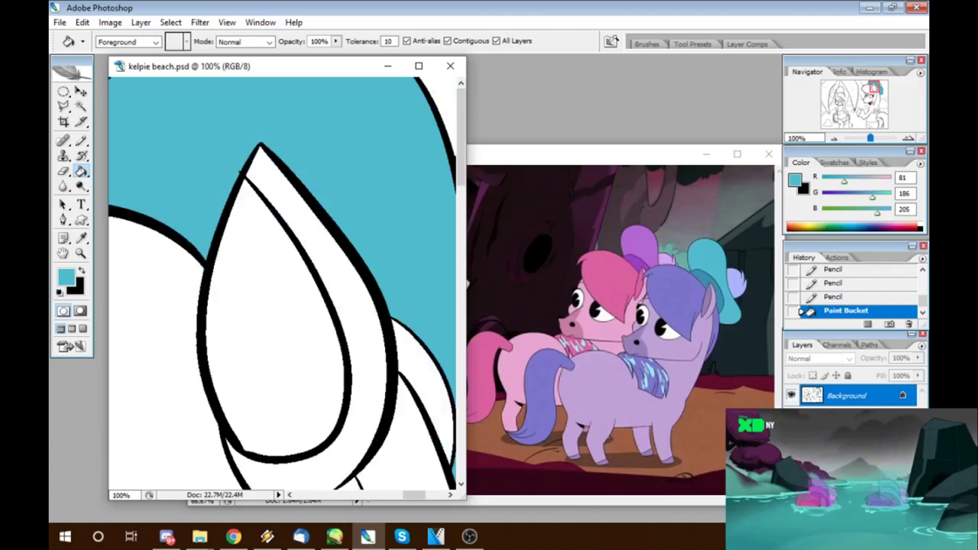
key(ctrl+minus)
click(321, 458)
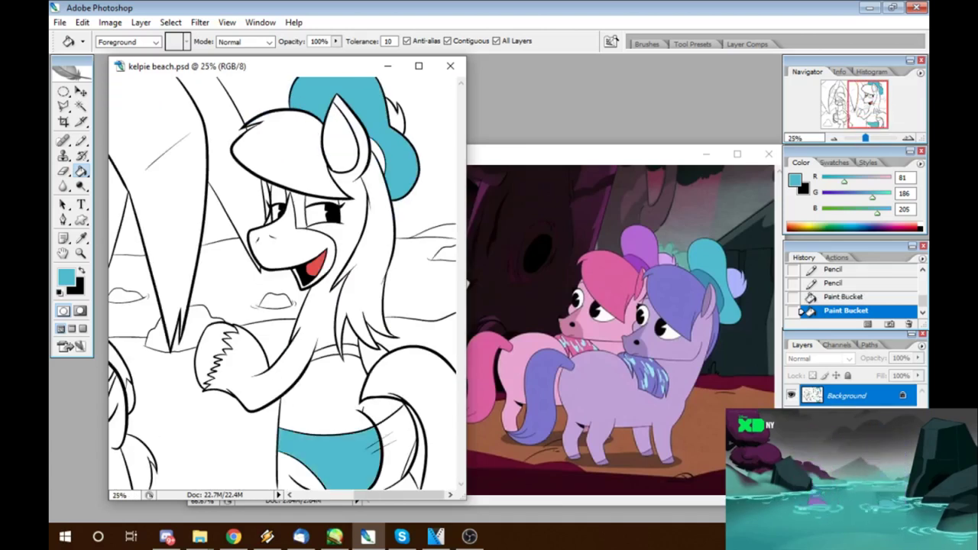
click(399, 451)
click(324, 352)
click(351, 351)
Step: Sample the violet of the reference pony's mane and fill the large pony's mane and tail with it
key(i)
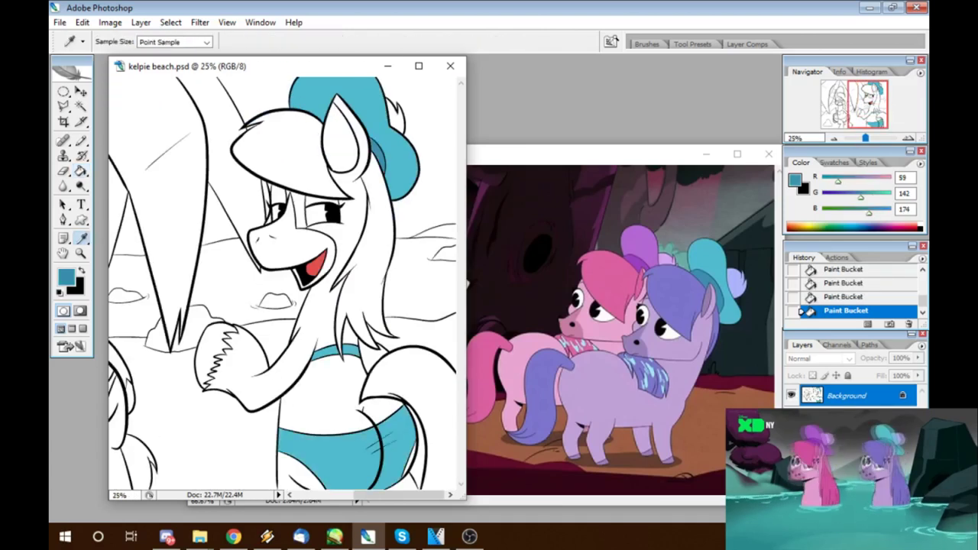
click(672, 298)
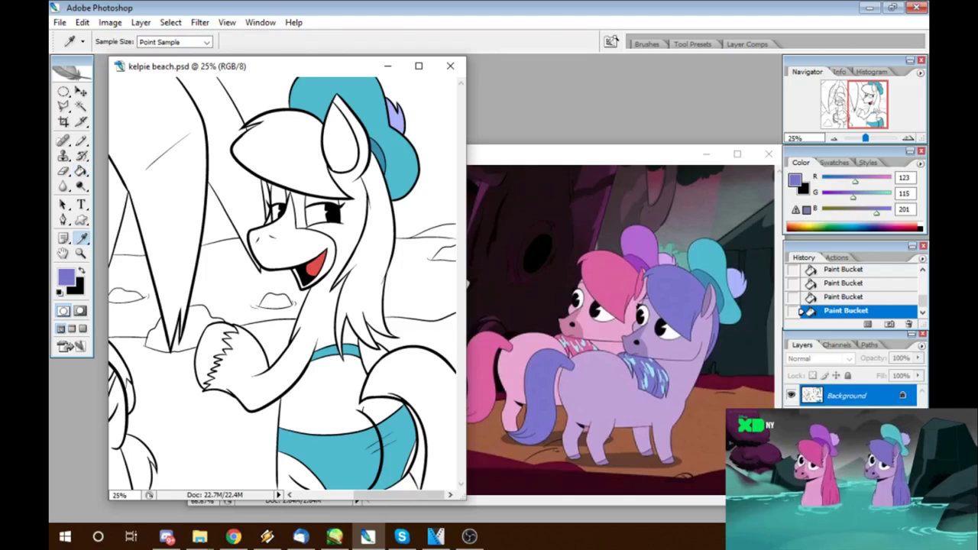
key(g)
click(291, 145)
click(412, 397)
Step: Sample the light purple of the reference pony's body and fill the large pony's head, foreleg, back and thigh
key(i)
click(596, 413)
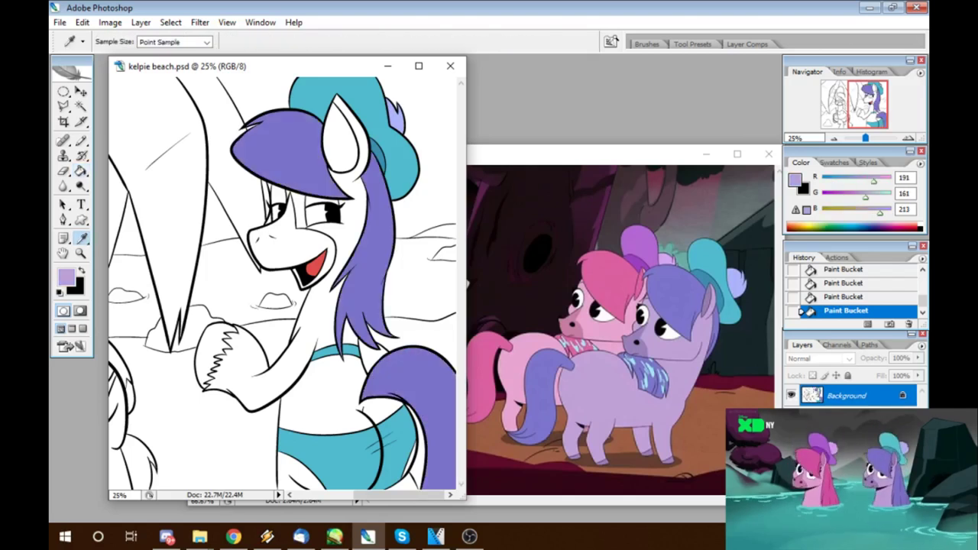
key(g)
click(348, 290)
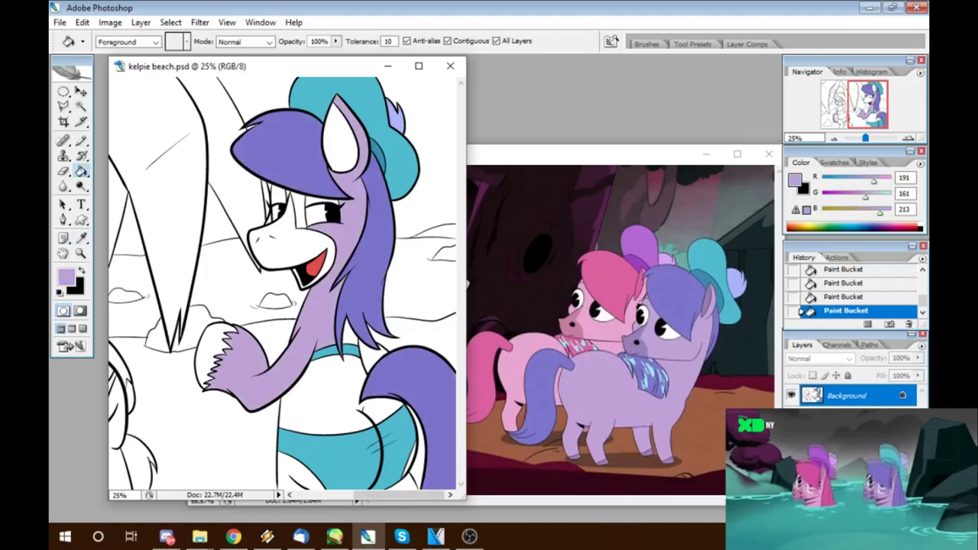
click(344, 389)
click(298, 480)
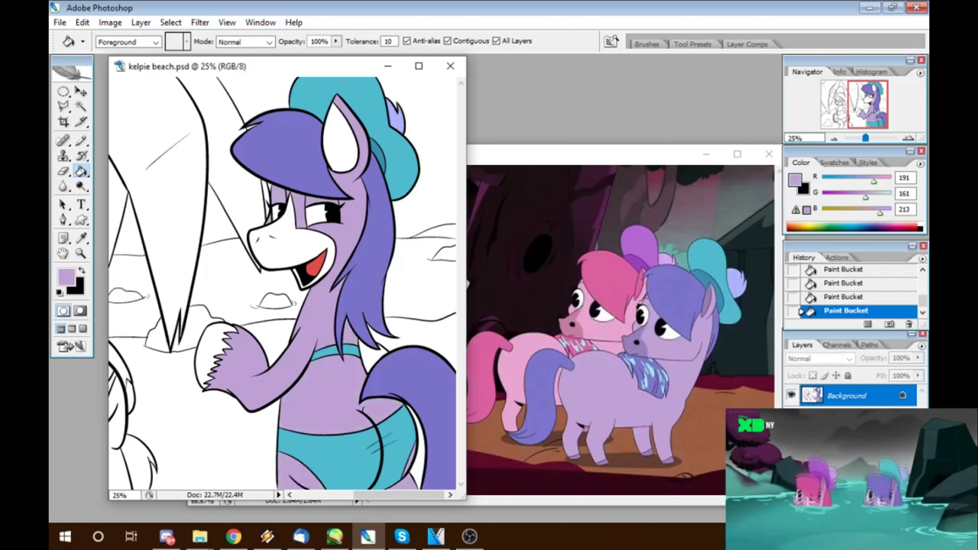
Step: Sample a darker purple from the reference pony's leg and fill the large pony's inner ear, muzzle and hoof
key(i)
click(581, 428)
key(g)
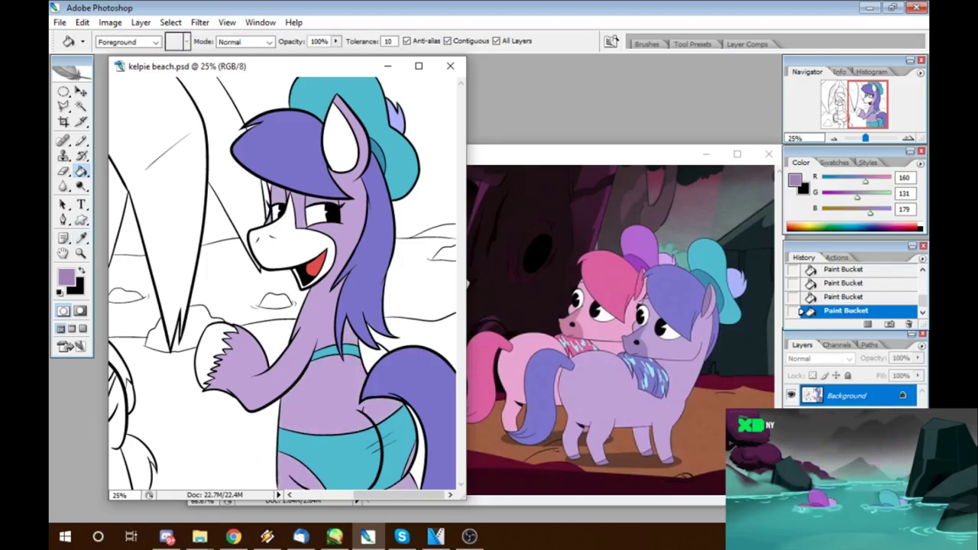
click(340, 138)
click(283, 237)
click(214, 359)
Step: Select the black outlines of the large pony's face with the Magic Wand
key(z)
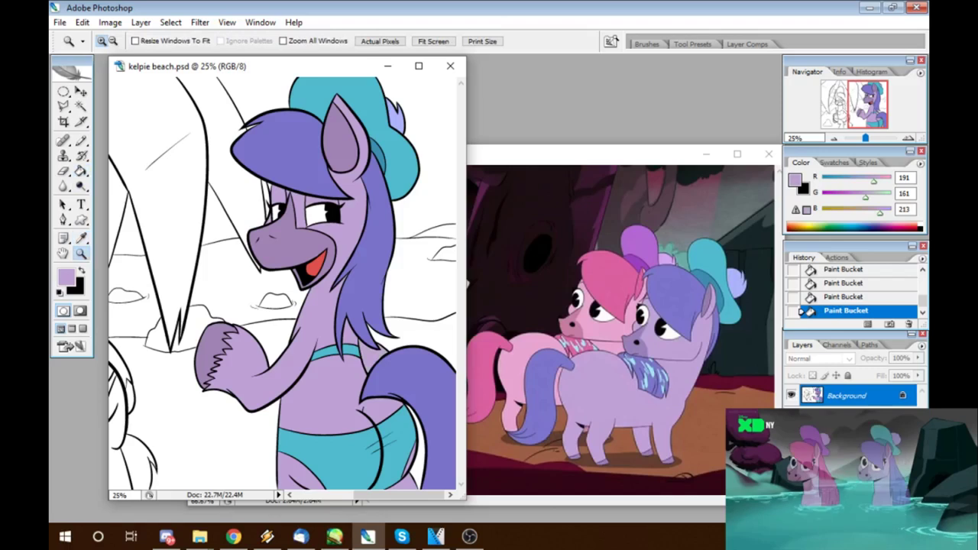
click(300, 205)
click(299, 205)
click(299, 204)
click(300, 205)
key(w)
click(191, 252)
Step: Sample the darker purple and pencil over the muzzle line inside the selection, undoing the last stroke beside the jaw
key(i)
click(267, 435)
key(b)
drag(221, 244, 260, 329)
drag(176, 229, 290, 260)
scroll(282, 283, down, 5)
drag(329, 344, 336, 340)
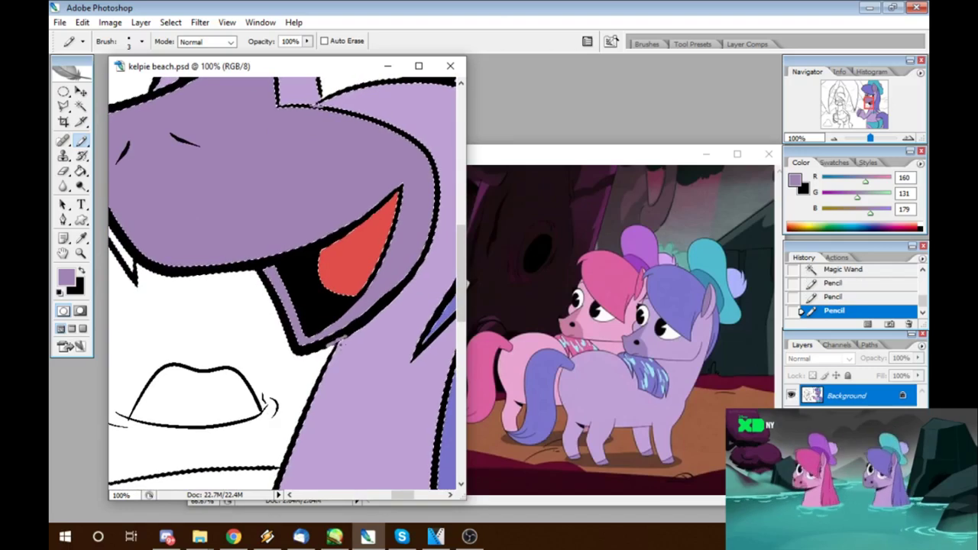
key(ctrl+z)
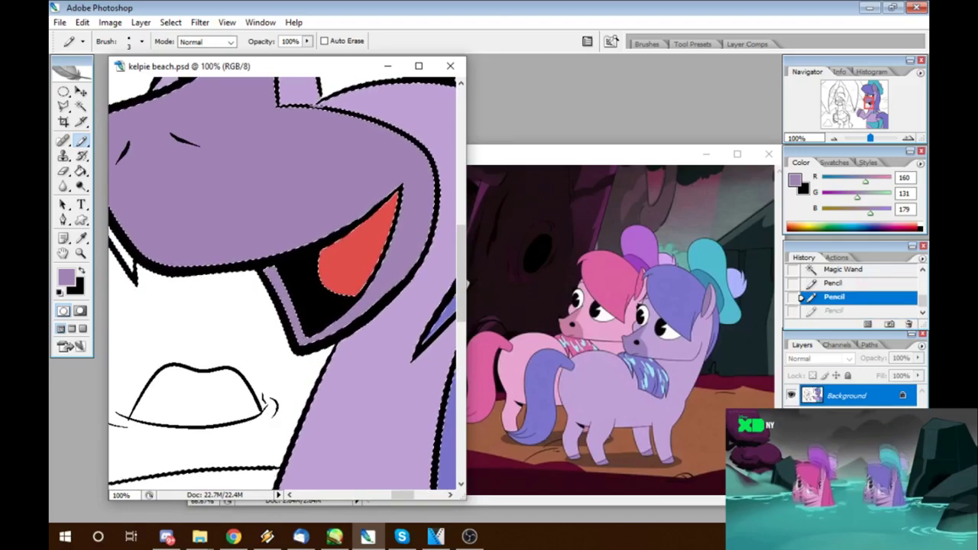
key(super+e)
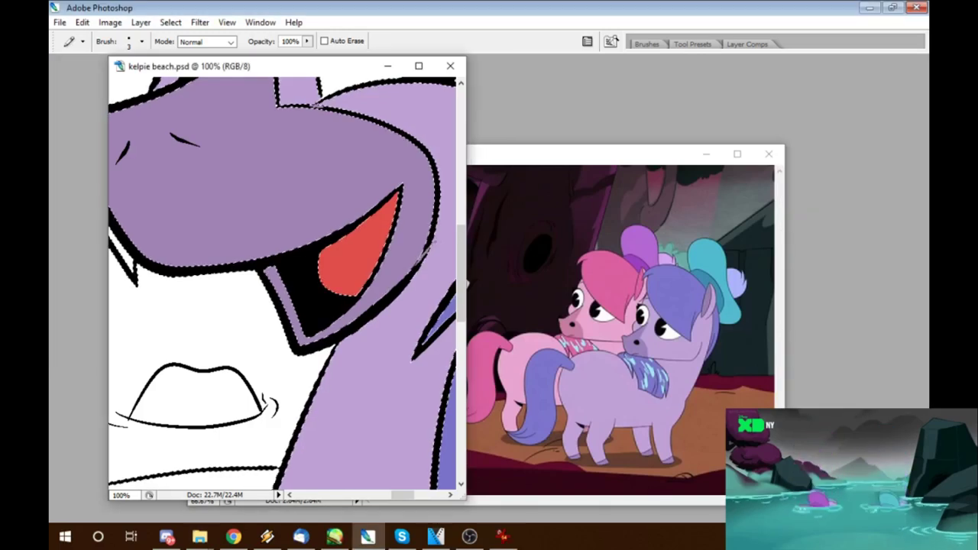
key(alt+Tab)
Step: Recolour the line between muzzle and face darker purple, clear the selection and touch up the spot below the eye corner
key(g)
scroll(282, 282, up, 5)
key(ctrl+d)
key(b)
click(319, 342)
click(319, 342)
click(319, 341)
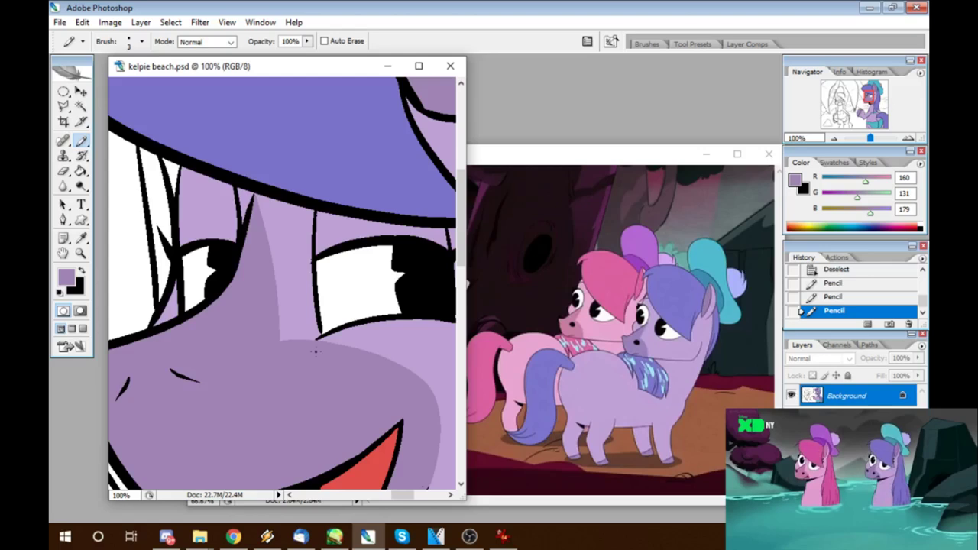
Step: Sample the light body purple and fill a small leftover area on the large pony with it
key(ctrl+minus)
key(ctrl+minus)
key(ctrl+minus)
key(ctrl+minus)
key(ctrl+minus)
key(ctrl+minus)
key(z)
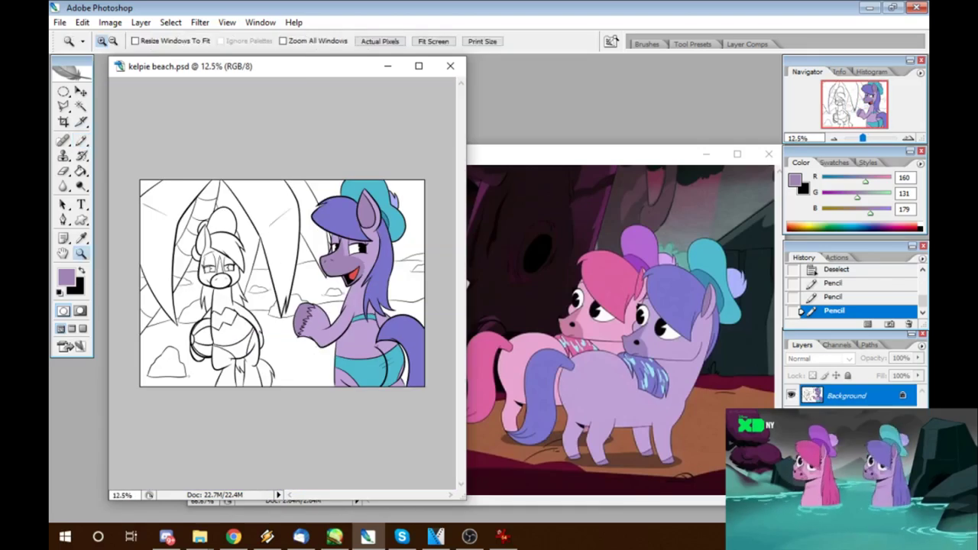
click(336, 255)
click(284, 277)
key(i)
click(290, 313)
key(g)
click(290, 313)
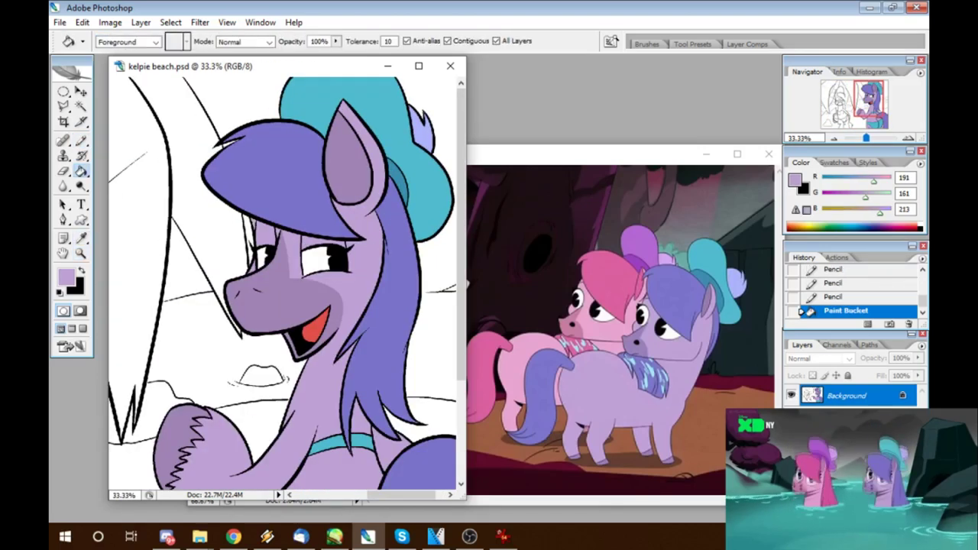
Step: Fill both pupils of the smaller pony with black
scroll(284, 282, down, 5)
scroll(285, 283, left, 5)
key(z)
key(ctrl+plus)
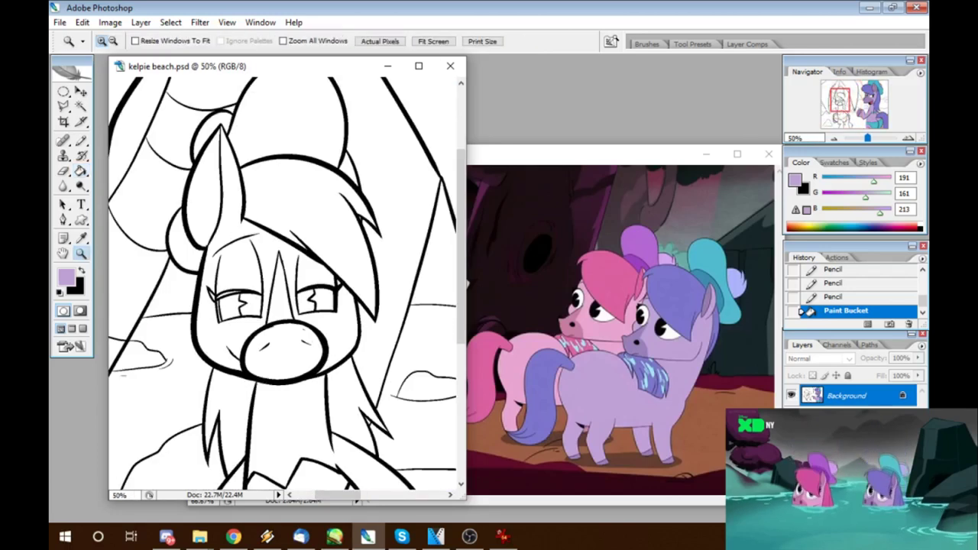
key(ctrl+plus)
key(ctrl+plus)
key(b)
key(x)
key(g)
click(162, 269)
click(272, 266)
Step: Extend the outer edge of the smaller pony's eye beside the bangs with black Pencil marks
scroll(284, 282, left, 3)
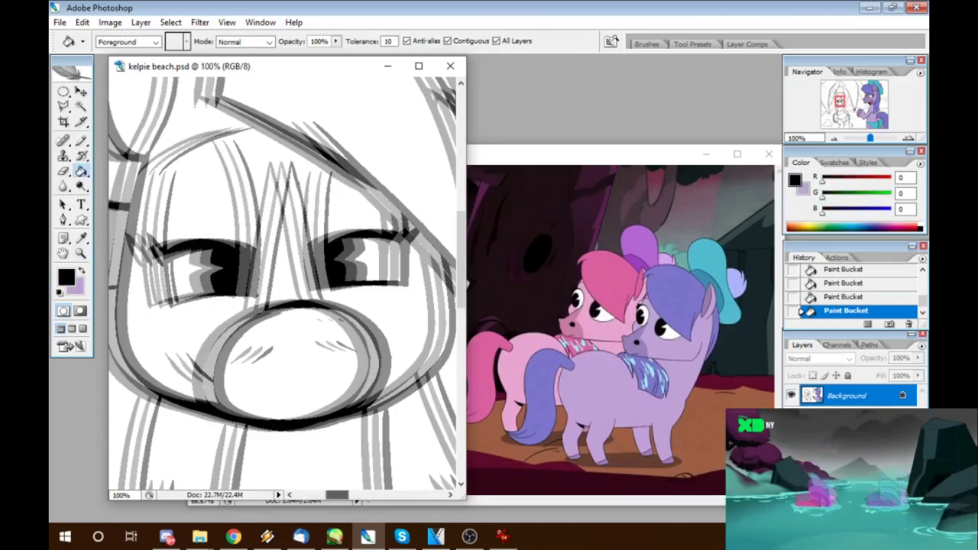
key(b)
click(413, 287)
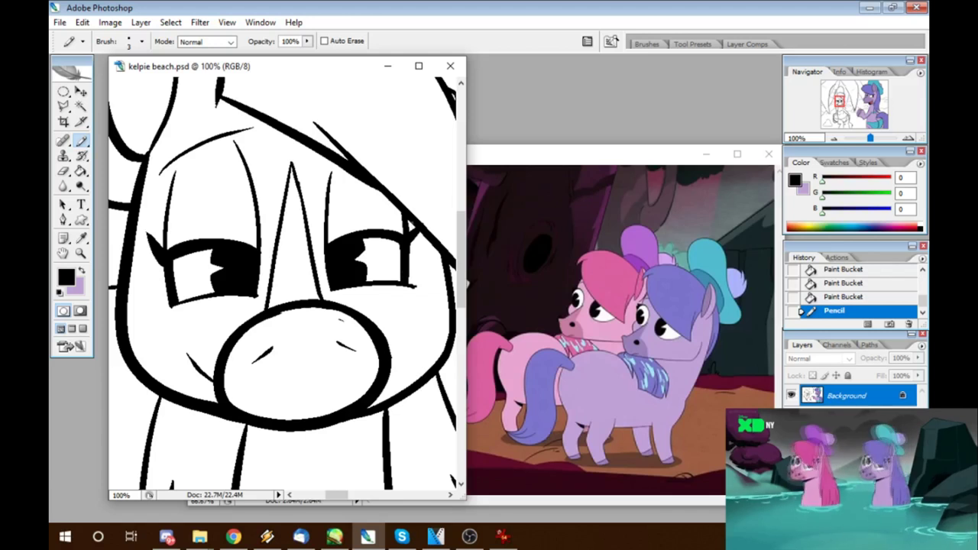
click(409, 241)
click(411, 253)
click(414, 269)
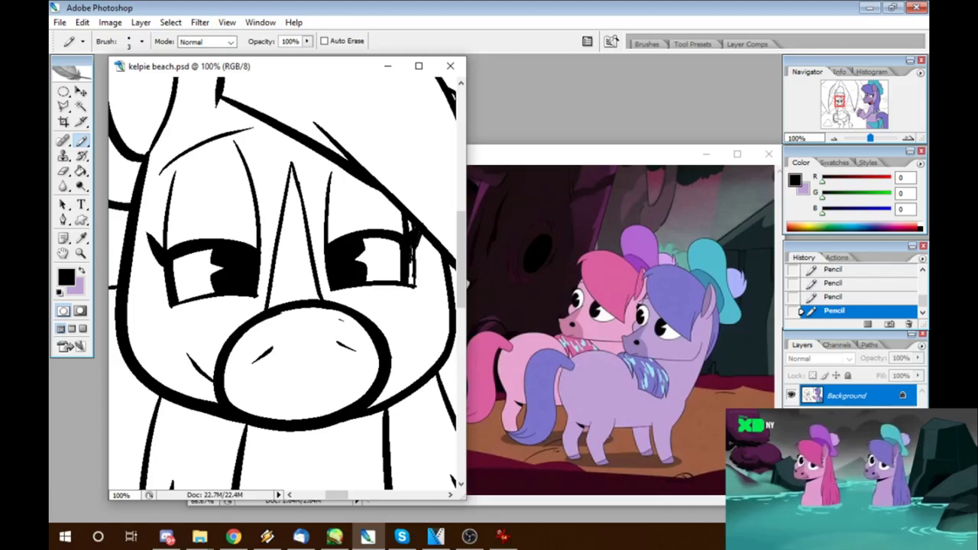
Step: Trim the thickened outer edge of the smaller pony's eye with the white Pencil
key(d)
key(x)
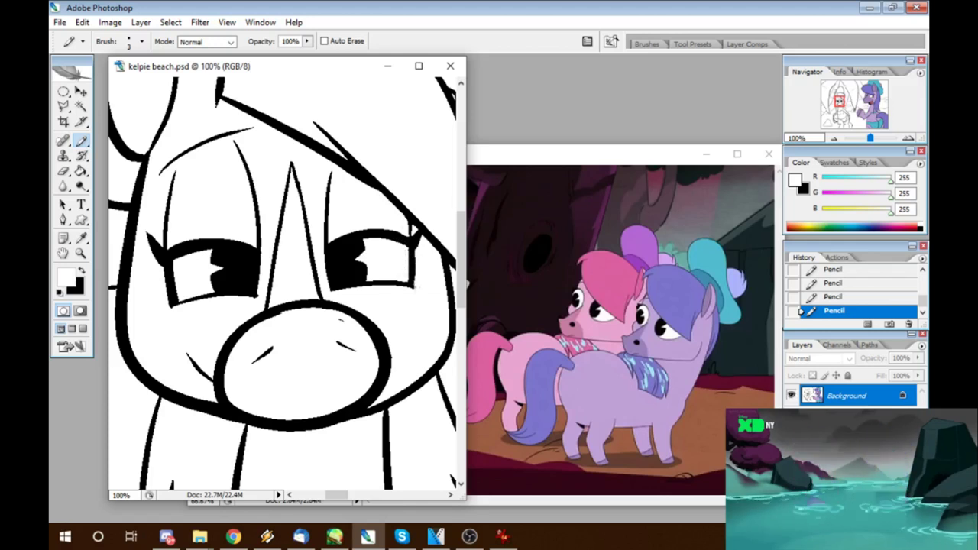
key(x)
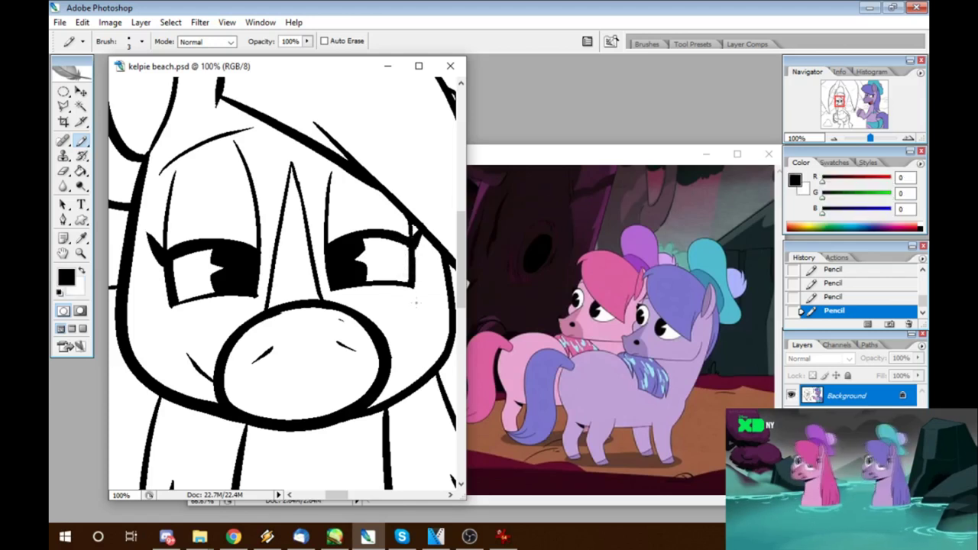
key(x)
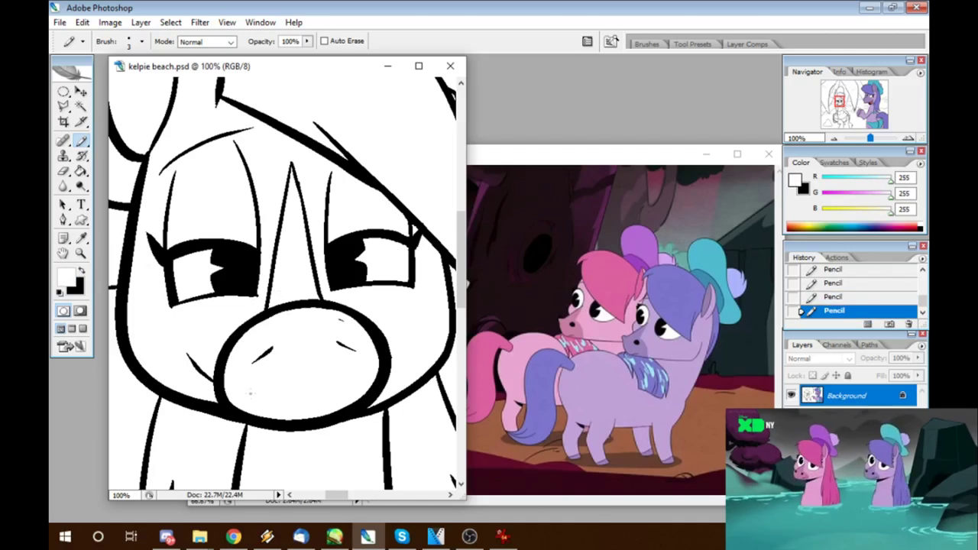
Step: Sample the light pink of the reference pony's body and fill the smaller pony's face and eyelid areas
key(i)
drag(288, 315, 504, 359)
key(g)
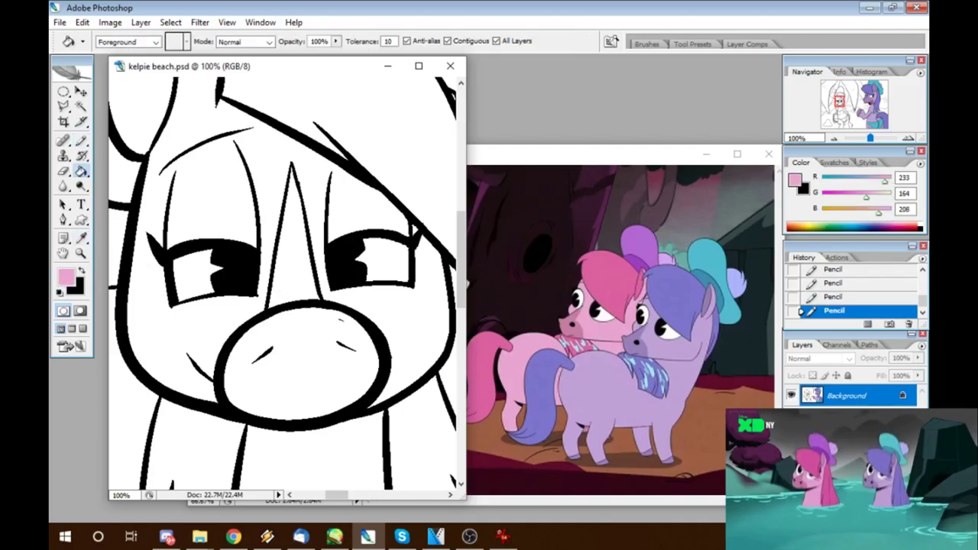
click(336, 191)
click(336, 191)
Step: Fill the smaller pony's neck, shoulders, torso and upper leg with the same light pink
key(ctrl+minus)
key(ctrl+minus)
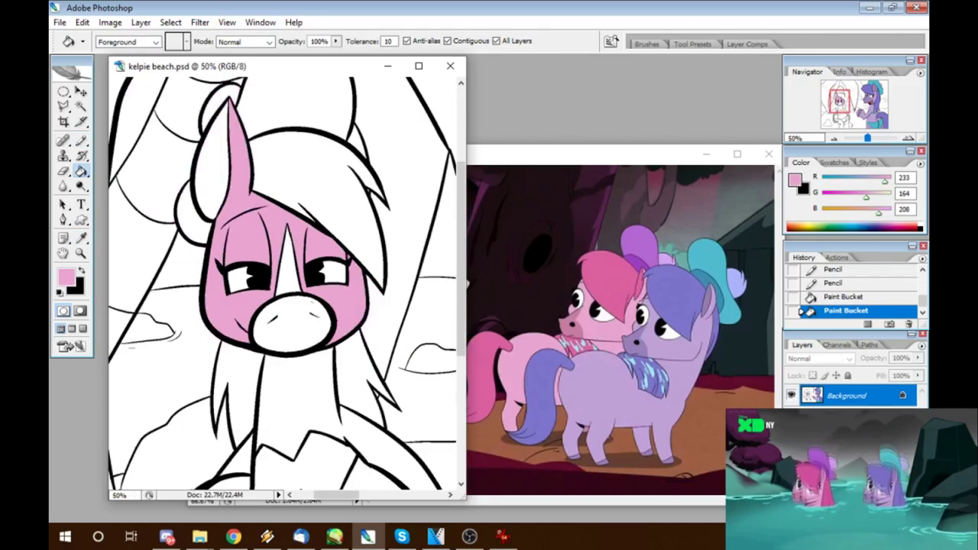
scroll(283, 283, down, 3)
click(291, 244)
click(237, 306)
click(359, 389)
click(268, 455)
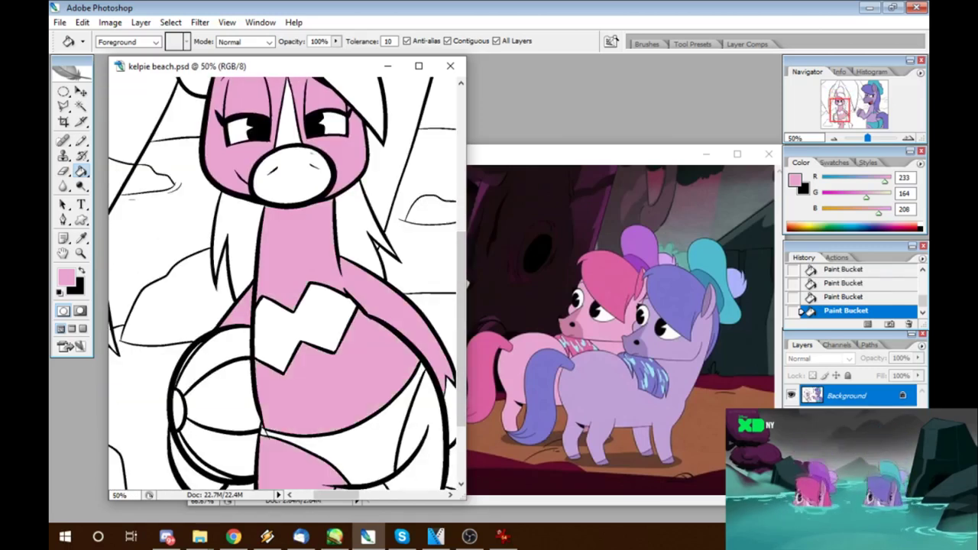
Step: Fill the smaller pony's muzzle, inner ear and the ear part behind the bangs with darker pink
scroll(283, 282, down, 2)
scroll(282, 283, up, 10)
click(294, 378)
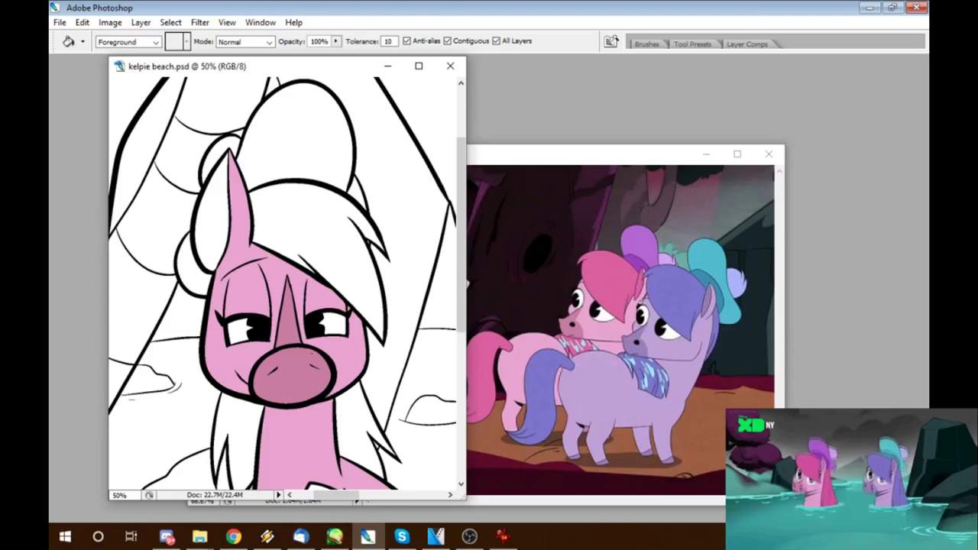
click(210, 217)
click(357, 195)
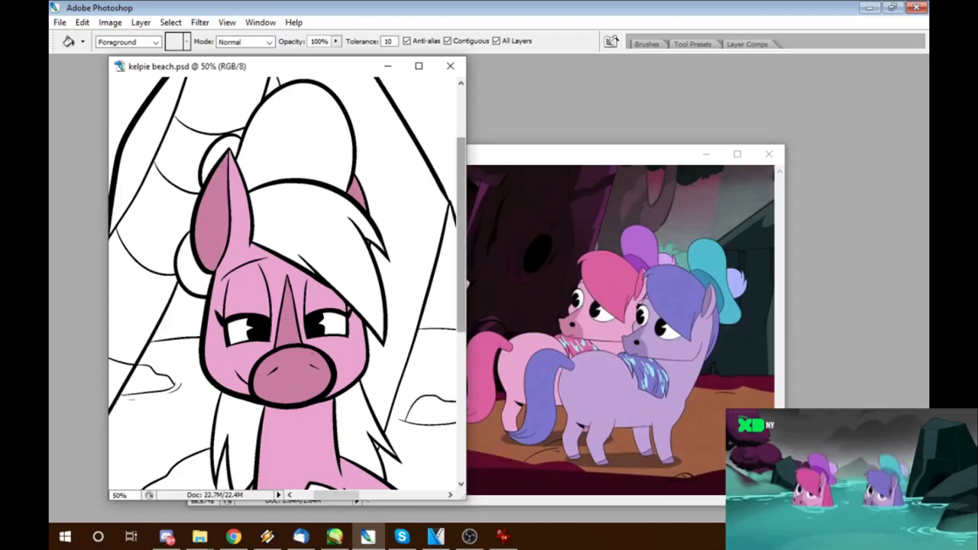
scroll(283, 282, down, 6)
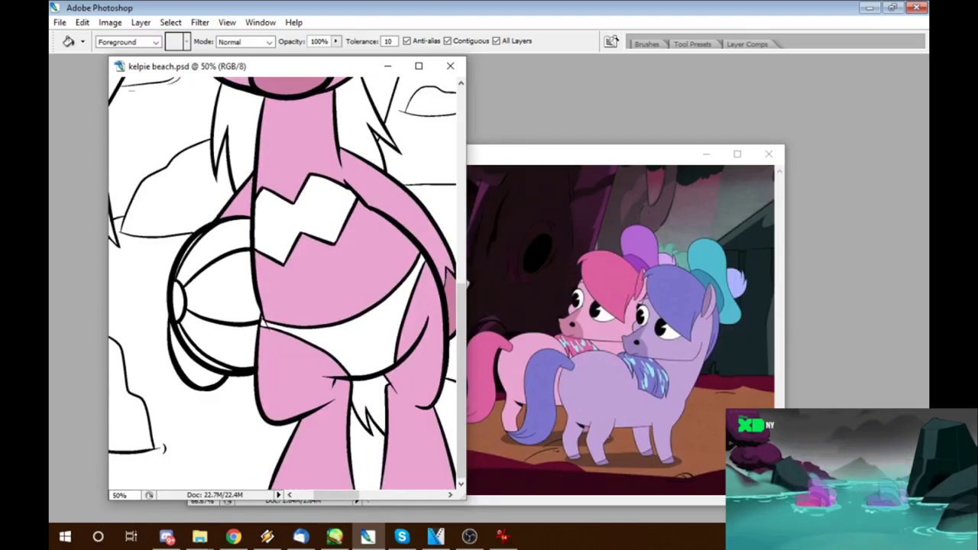
Step: Sample the mane pink from the reference pony and fill the smaller pony's bangs, hanging mane strands and tail
key(Tab)
scroll(283, 283, up, 6)
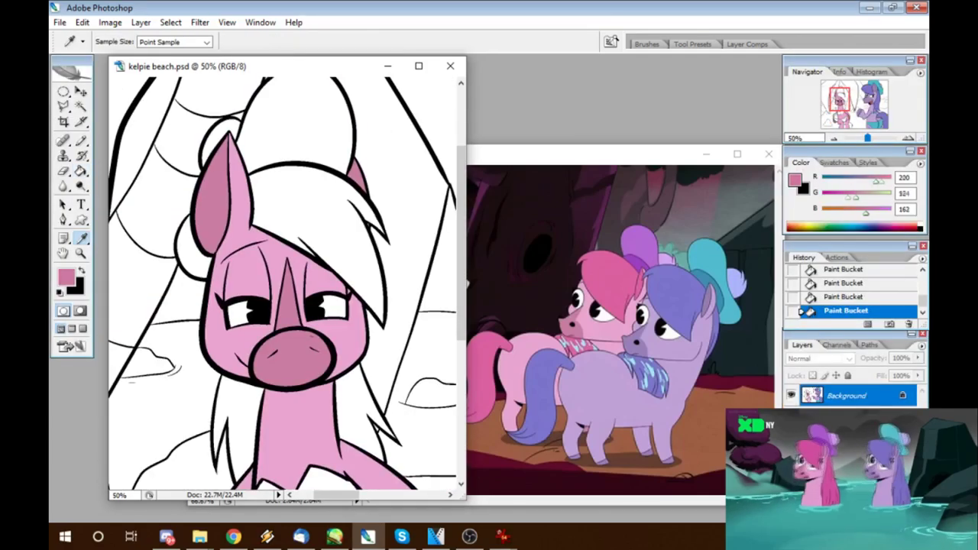
alt+click(603, 268)
click(321, 214)
click(365, 413)
click(238, 428)
scroll(282, 283, down, 6)
scroll(283, 283, up, 6)
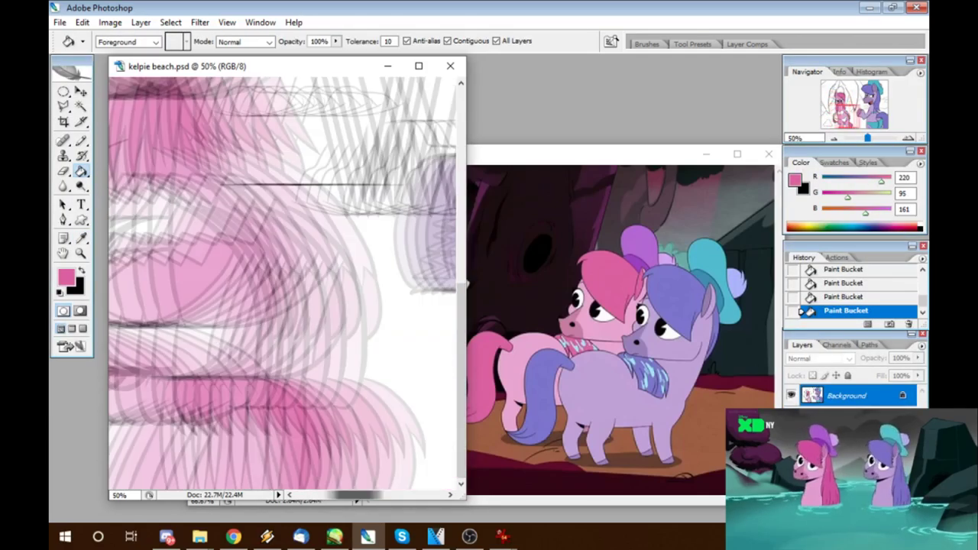
Step: Fill the smaller pony's hat with the same pink as its mane
alt+click(611, 305)
click(229, 65)
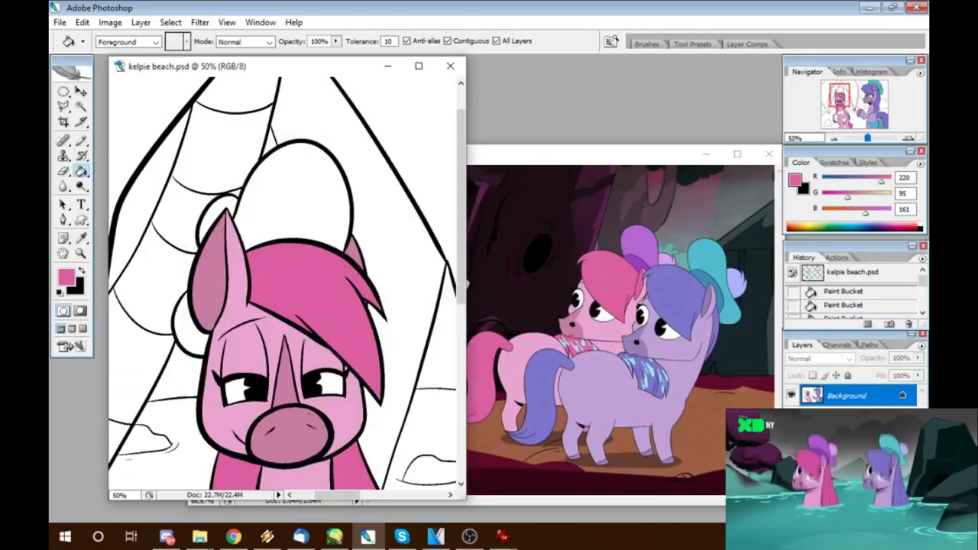
click(291, 183)
scroll(282, 283, right, 6)
scroll(283, 283, left, 7)
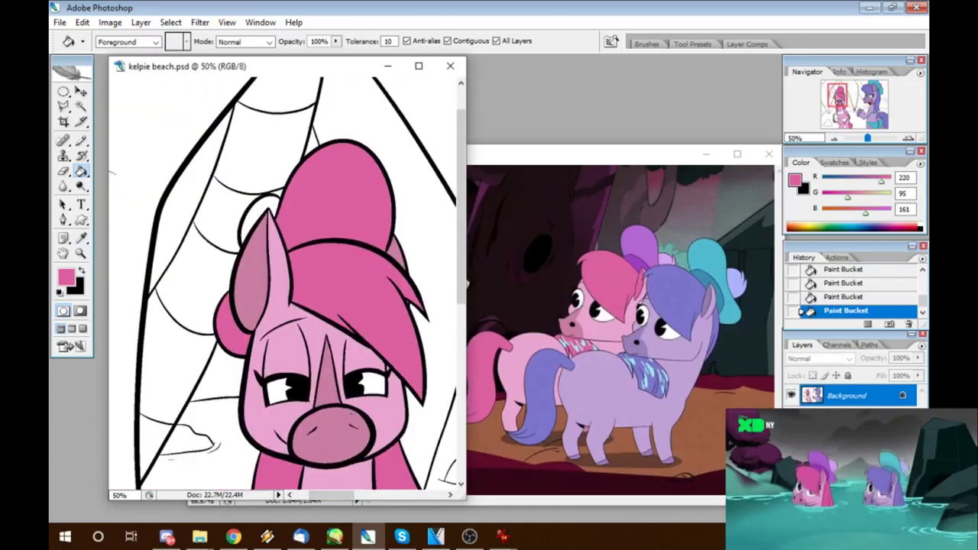
Step: Sample the purple of the reference pony's hat and fill the smaller pony's hat with it
key(z)
click(353, 268)
key(i)
click(638, 243)
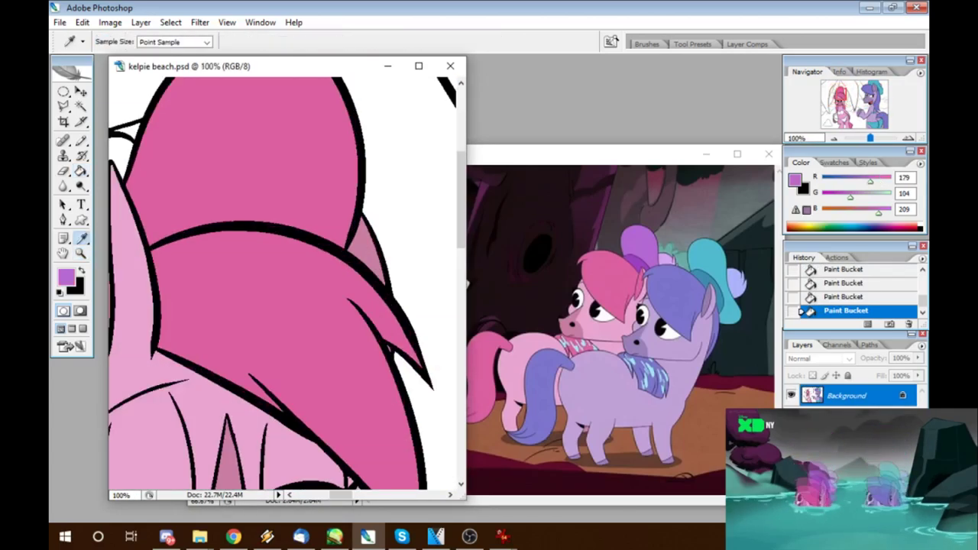
key(g)
click(237, 153)
Step: Fill the smaller pony's bikini top and bottoms with the hat's purple and the hat's pompom with light lavender
key(ctrl+minus)
key(z)
key(ctrl+plus)
key(ctrl+plus)
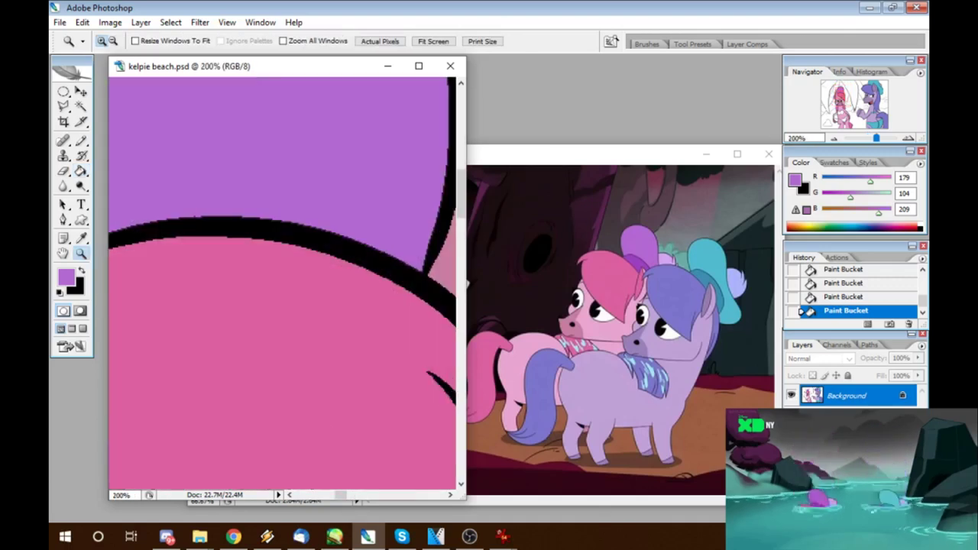
key(ctrl+minus)
key(ctrl+minus)
key(ctrl+minus)
key(ctrl+minus)
key(ctrl+minus)
key(ctrl+plus)
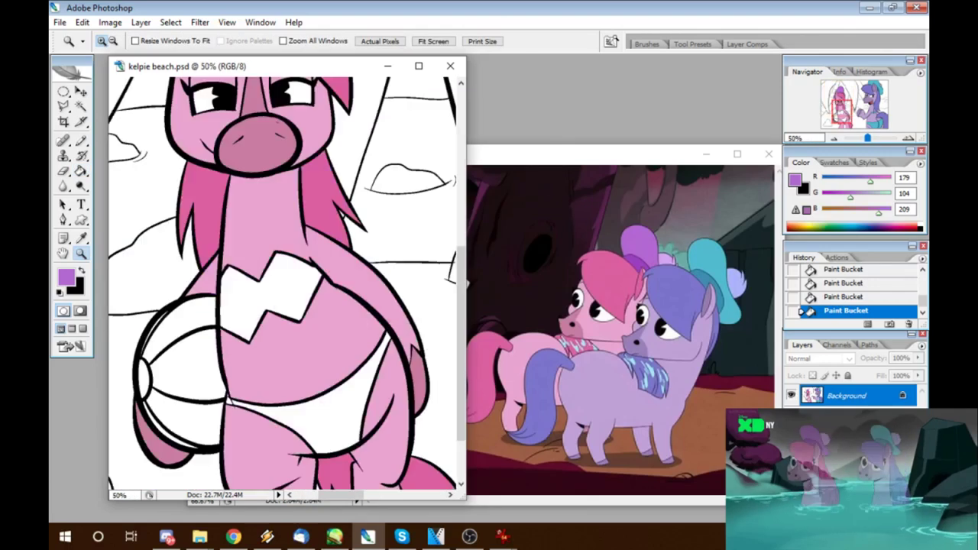
key(ctrl+minus)
key(g)
click(276, 353)
click(301, 405)
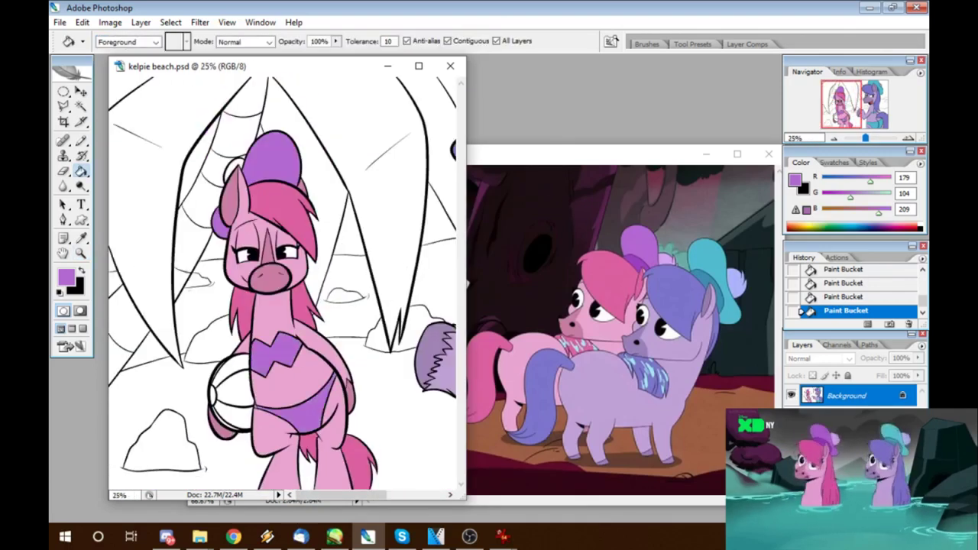
alt+click(611, 413)
click(233, 169)
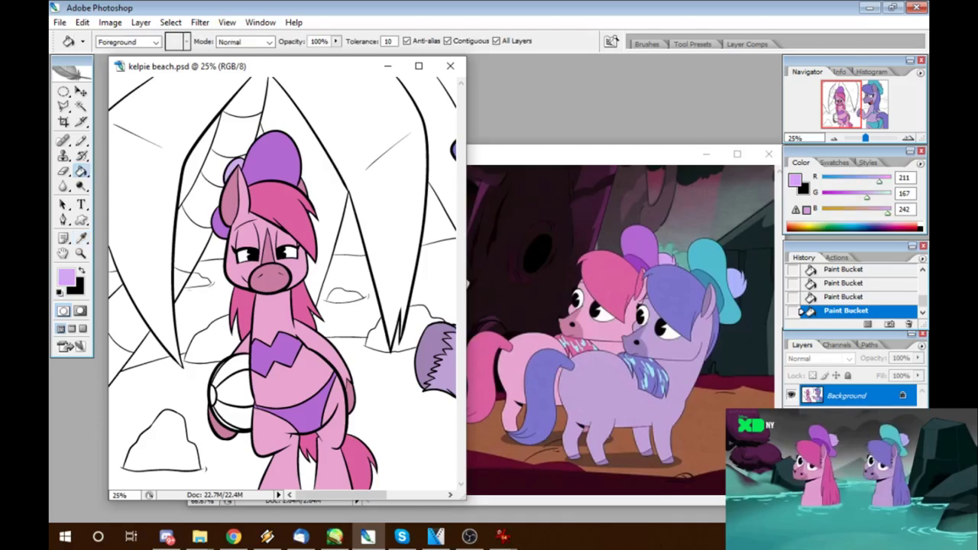
Step: Set the foreground colour to RGB 233, 97, 97 and fill the beach ball's upper stripe with this red
click(65, 275)
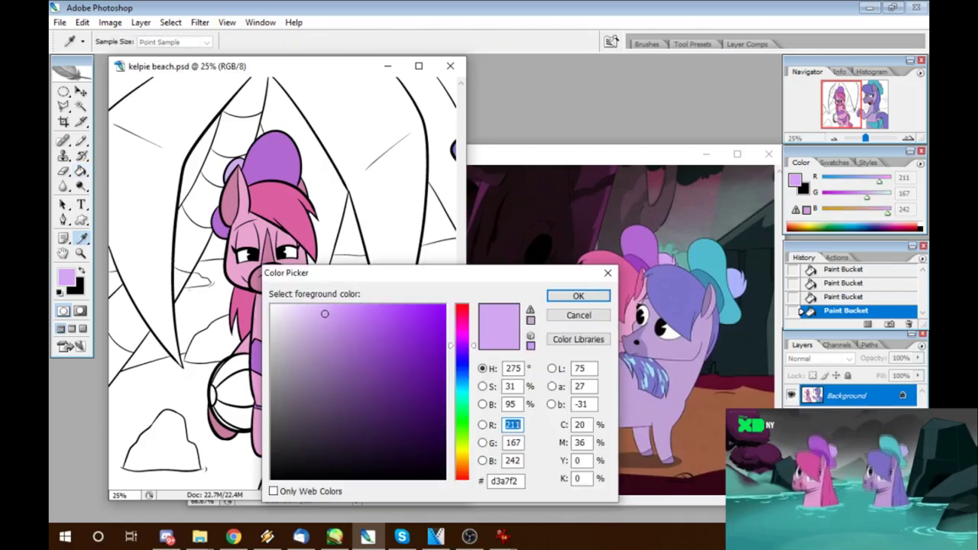
text(233)
key(Tab)
text(97)
key(Tab)
text(97)
key(Return)
key(Tab)
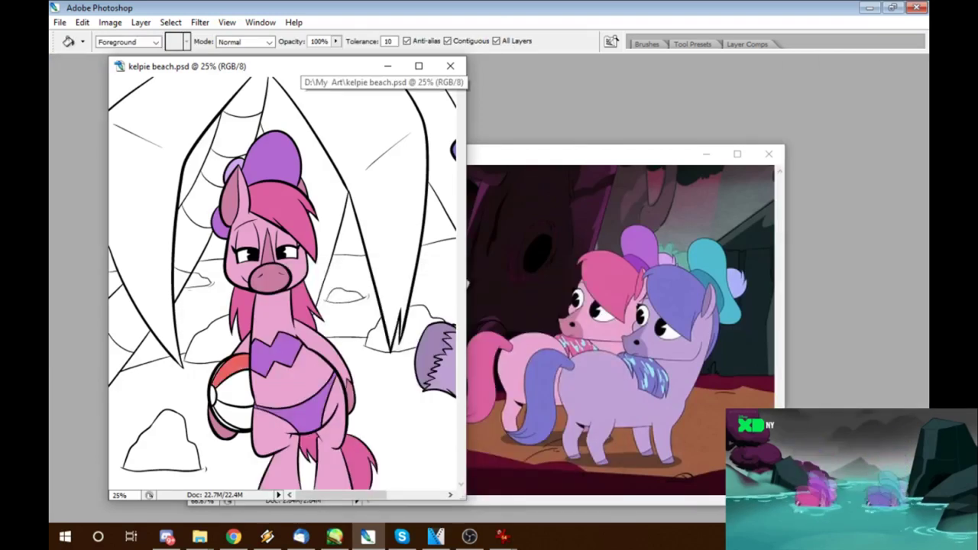
Step: Choose orange (RGB 250, 176, 79) and fill the beach ball's stripe below the red one
key(Tab)
key(z)
click(254, 388)
click(66, 275)
click(461, 463)
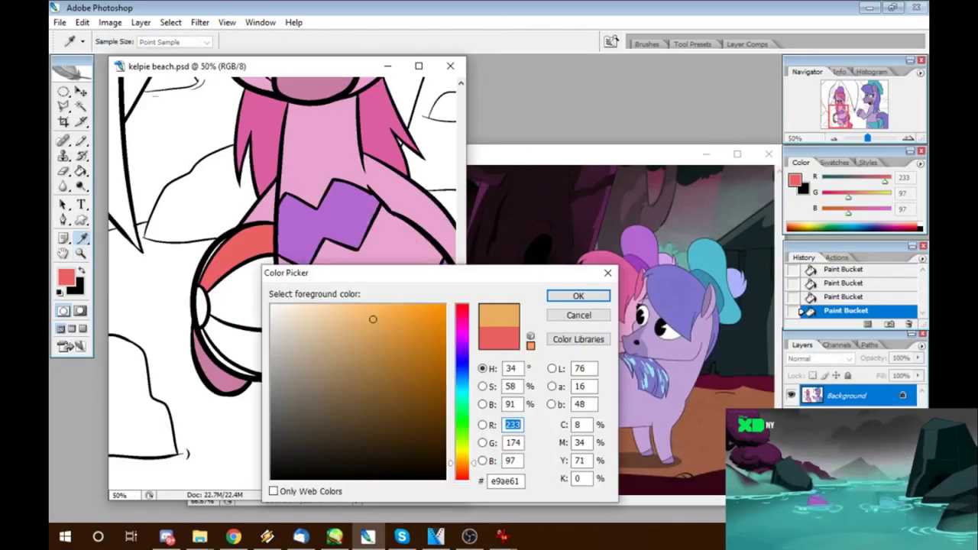
key(Return)
key(Tab)
key(ctrl+plus)
key(ctrl+minus)
key(Tab)
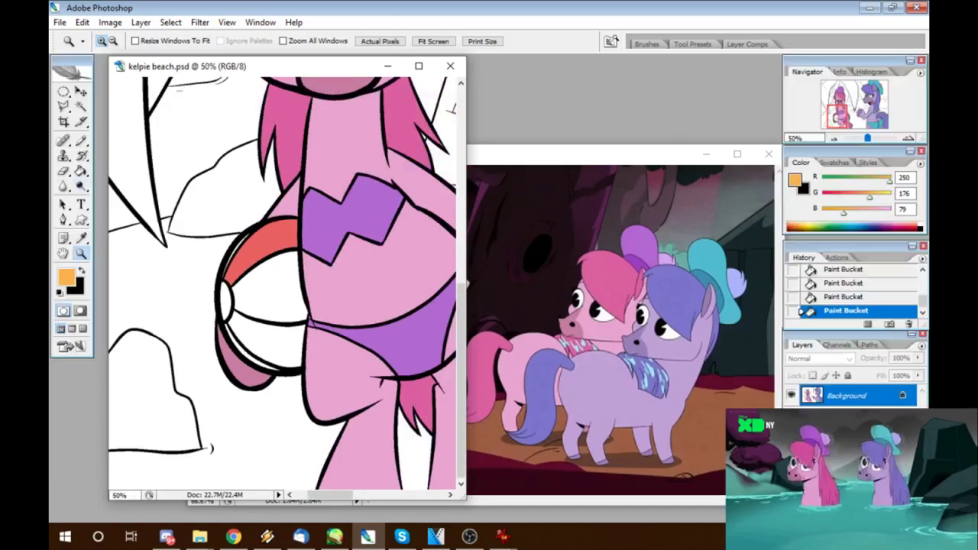
key(g)
click(267, 289)
Step: Choose a light yellow and fill the beach ball's stripe below the orange one
click(65, 276)
click(462, 449)
click(374, 305)
key(Return)
key(Tab)
key(Tab)
click(267, 344)
Step: Choose a bright green and fill the thin stripe along the beach ball's lower edge
click(66, 276)
click(462, 421)
key(Return)
key(Tab)
key(Tab)
click(233, 340)
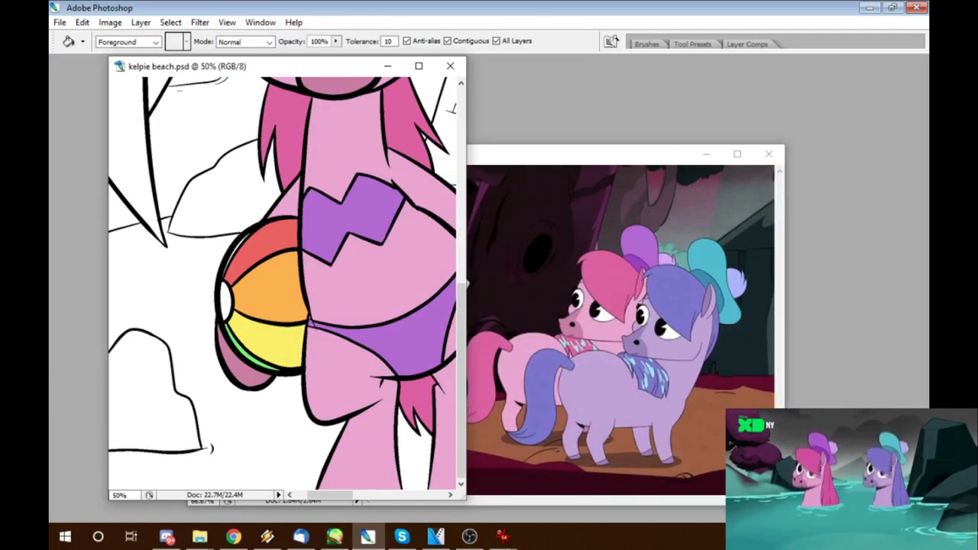
Step: Choose blue (RGB 104, 151, 249) and fill the thin sliver along the beach ball's upper outer edge
click(66, 276)
drag(461, 421, 462, 372)
key(Return)
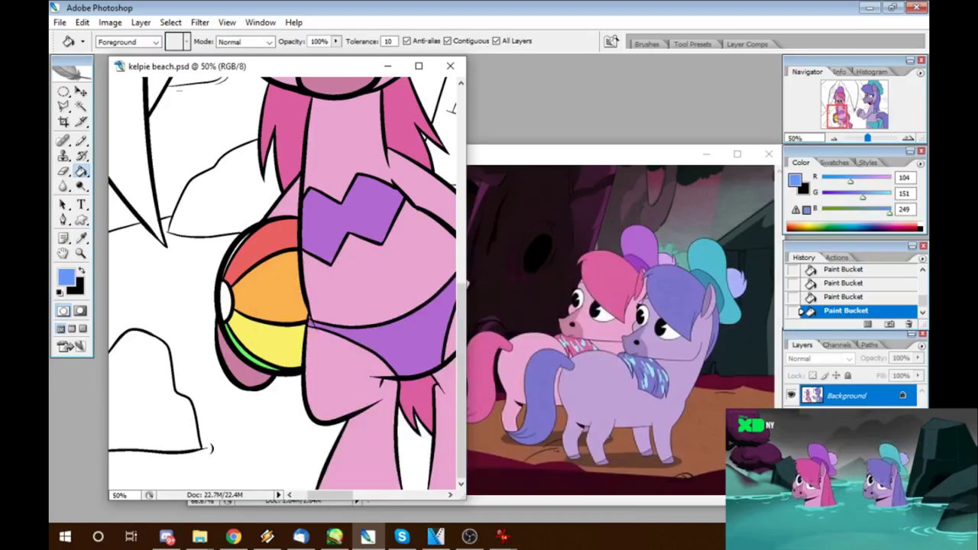
key(Tab)
scroll(463, 282, up, 5)
key(Tab)
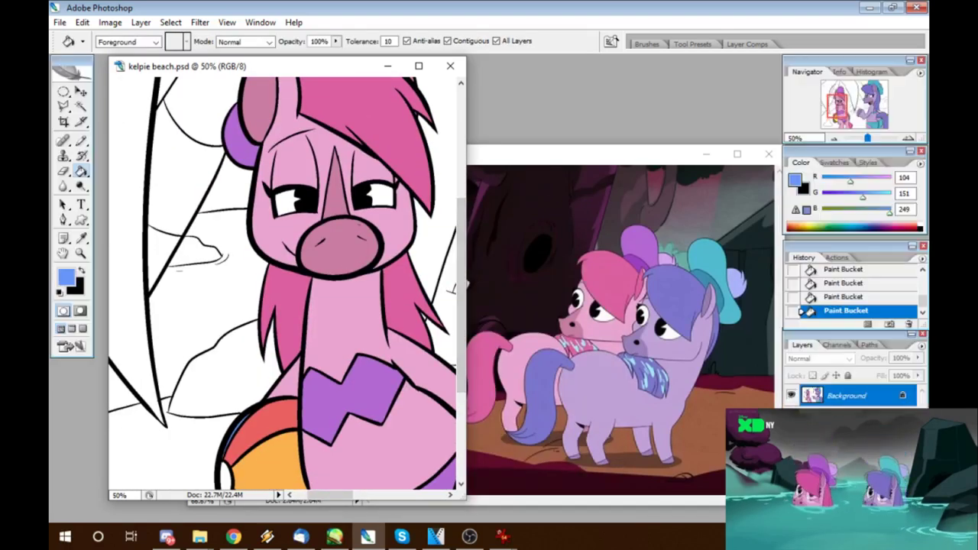
Step: Draw the missing edge of the palm leaf behind the smaller pony with the black Pencil
key(b)
click(141, 41)
double_click(130, 196)
key(Tab)
mouse_move(193, 251)
mouse_down()
mouse_move(246, 351)
mouse_move(258, 305)
mouse_up()
key(Tab)
Step: Fill the palm leaf area beside the smaller pony's head with black
key(g)
click(225, 283)
click(243, 336)
click(225, 183)
key(ctrl+minus)
key(ctrl+minus)
key(ctrl+minus)
click(243, 229)
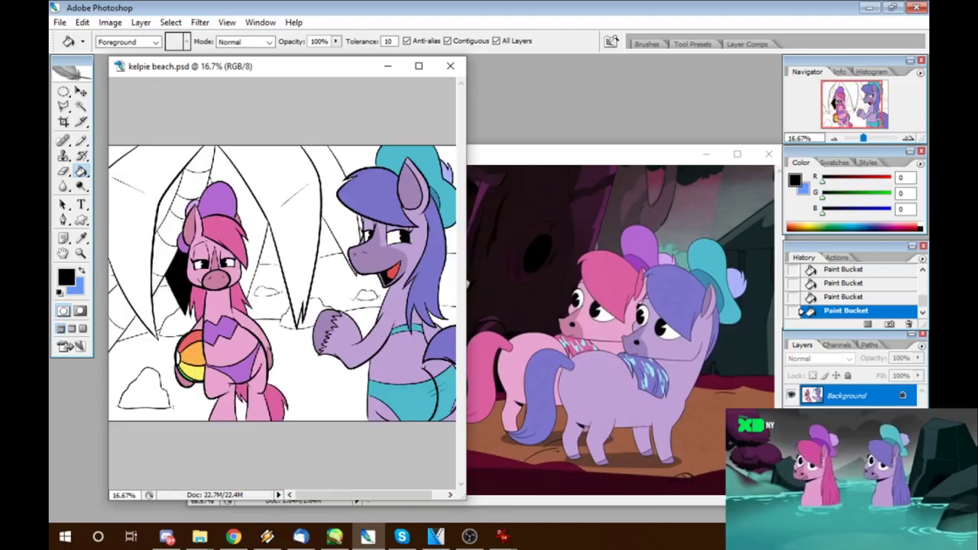
click(168, 200)
Step: Undo the black fills in the palm leaf area beside the smaller pony's head
key(ctrl+alt+z)
key(ctrl+alt+z)
key(ctrl+alt+z)
key(ctrl+alt+z)
key(ctrl+alt+z)
key(ctrl+alt+z)
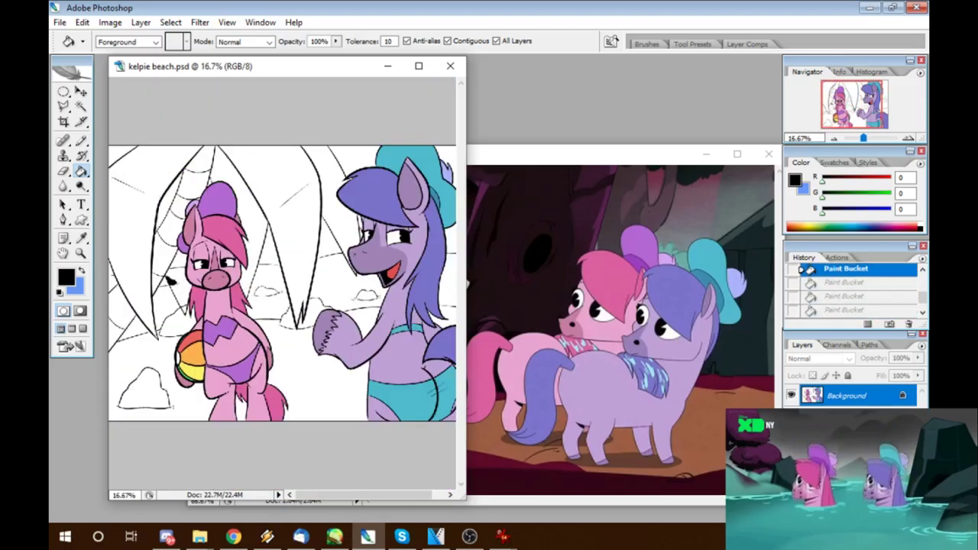
key(z)
click(214, 222)
click(214, 222)
click(214, 222)
key(ctrl+alt+z)
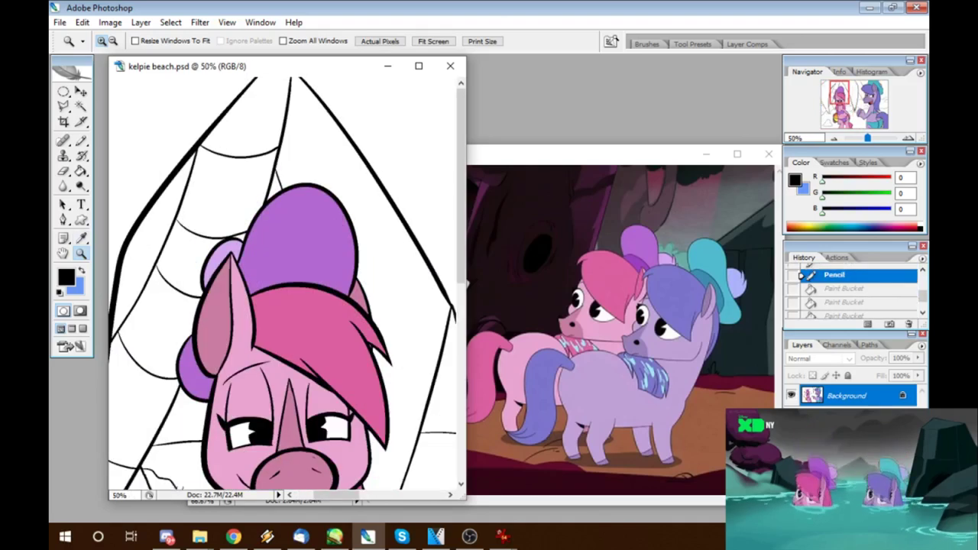
Step: Erase the stray line above the hat and the rock and horizon lines crossing the rear palm leaf with the white Pencil
key(b)
key(d)
key(x)
click(281, 188)
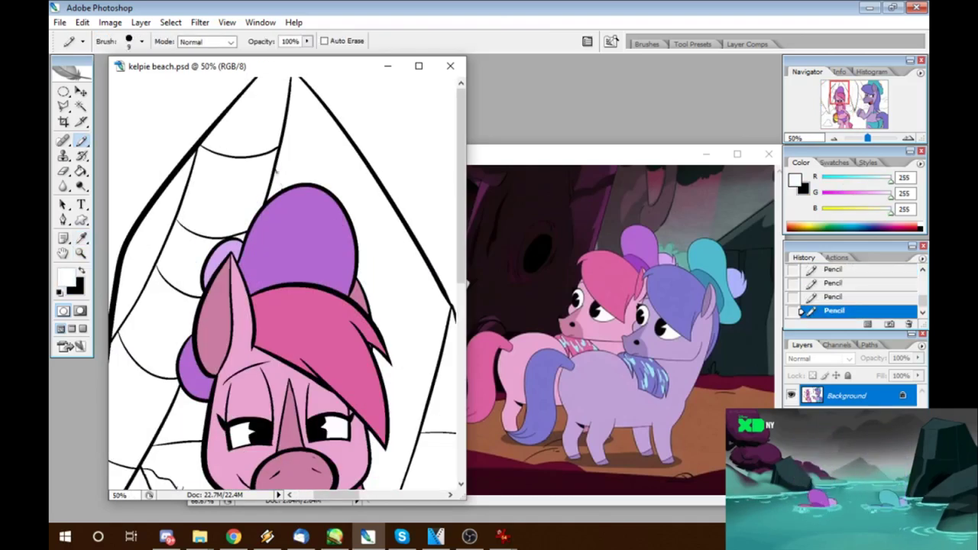
scroll(292, 164, down, 5)
scroll(209, 332, up, 2)
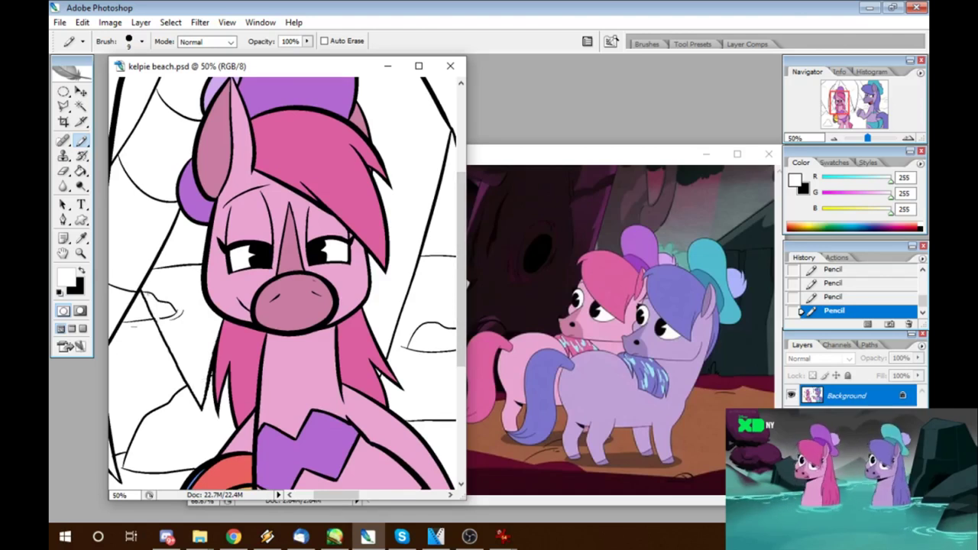
drag(162, 313, 182, 312)
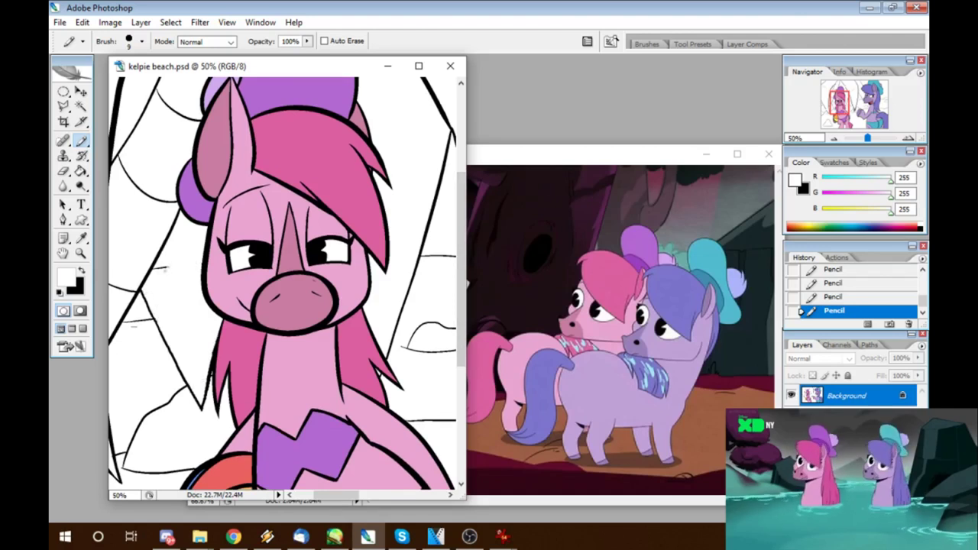
key(ctrl+minus)
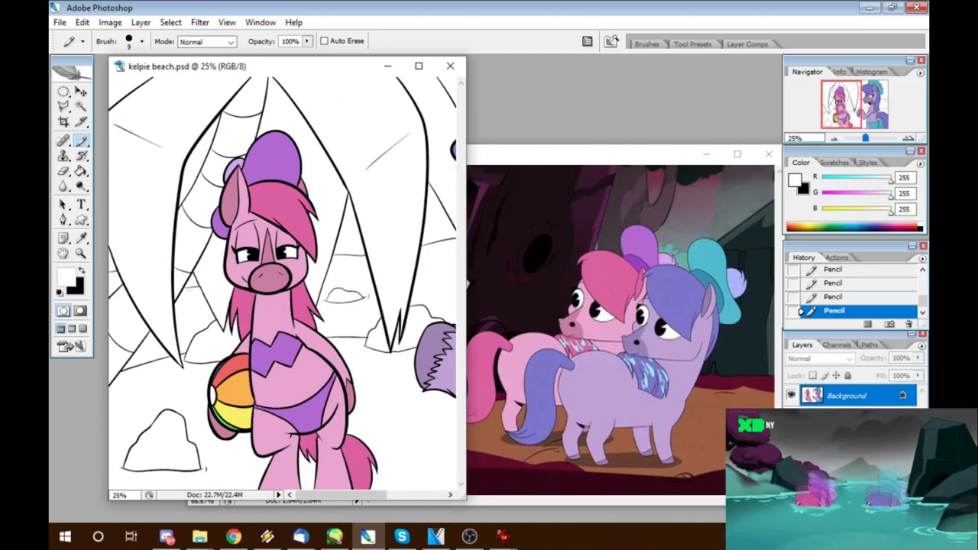
Step: Choose green (RGB 80, 201, 82) and fill the two large front palm leaves
click(67, 277)
click(395, 370)
click(375, 343)
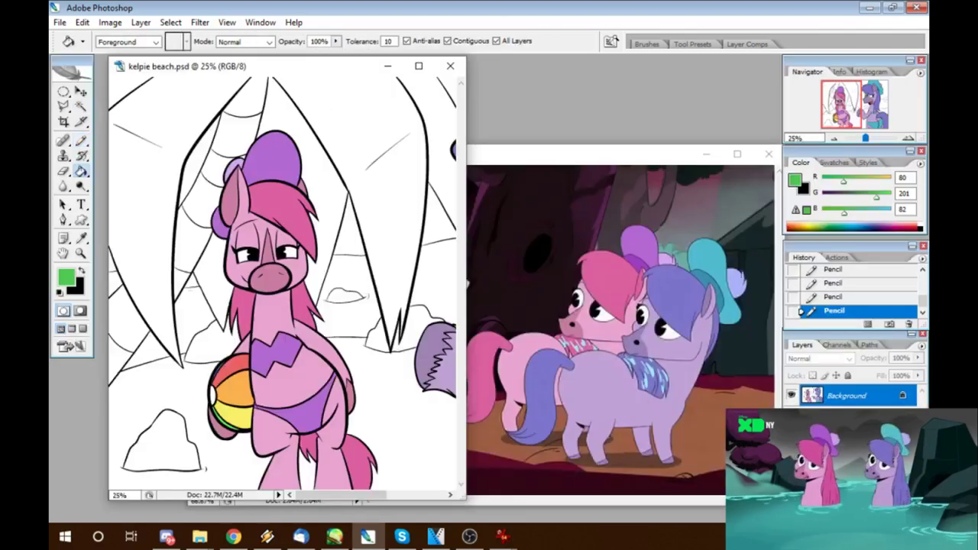
click(153, 214)
click(382, 191)
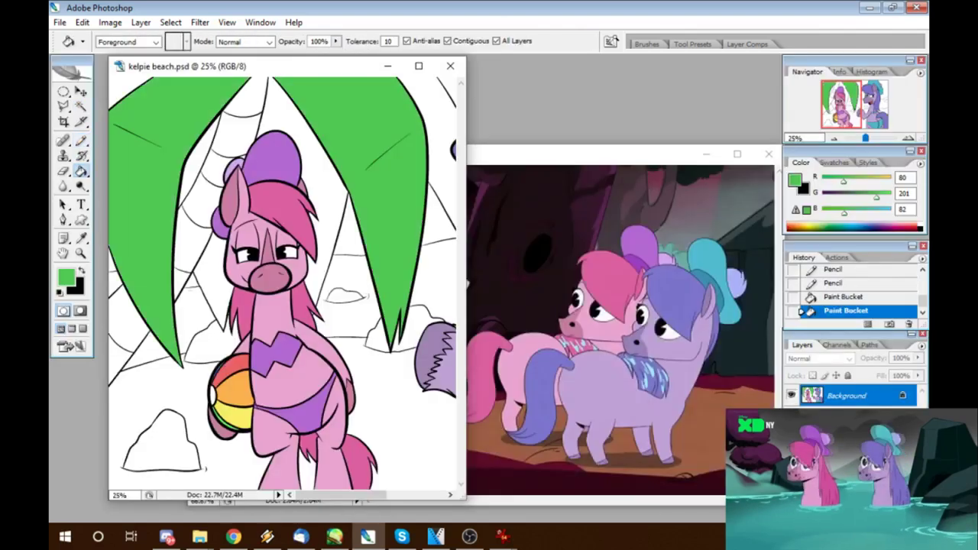
Step: Fill the outer rear palm leaves with darker green (RGB 46, 162, 48) and the innermost leaves with deep green (RGB 14, 125, 17)
click(66, 276)
click(395, 367)
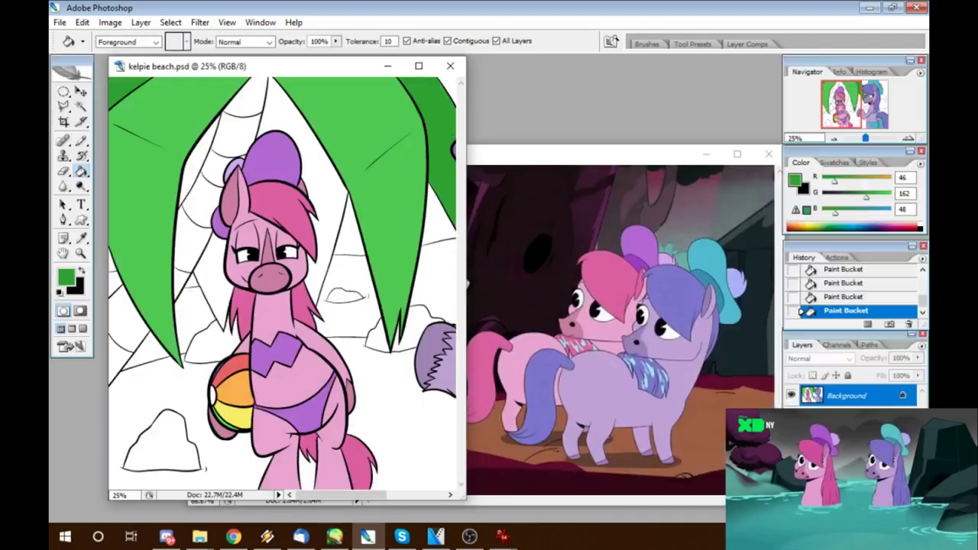
click(67, 276)
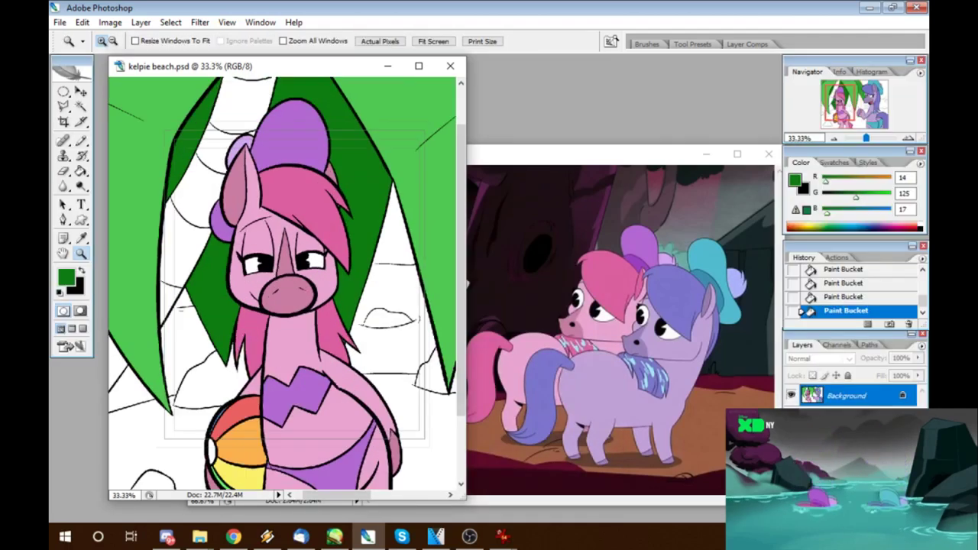
Step: Select the black line art and recolour the outline of the smaller pony's nose-bridge stripe with its darker pink, then deselect
key(ctrl+plus)
key(ctrl+plus)
key(ctrl+plus)
click(81, 105)
click(112, 257)
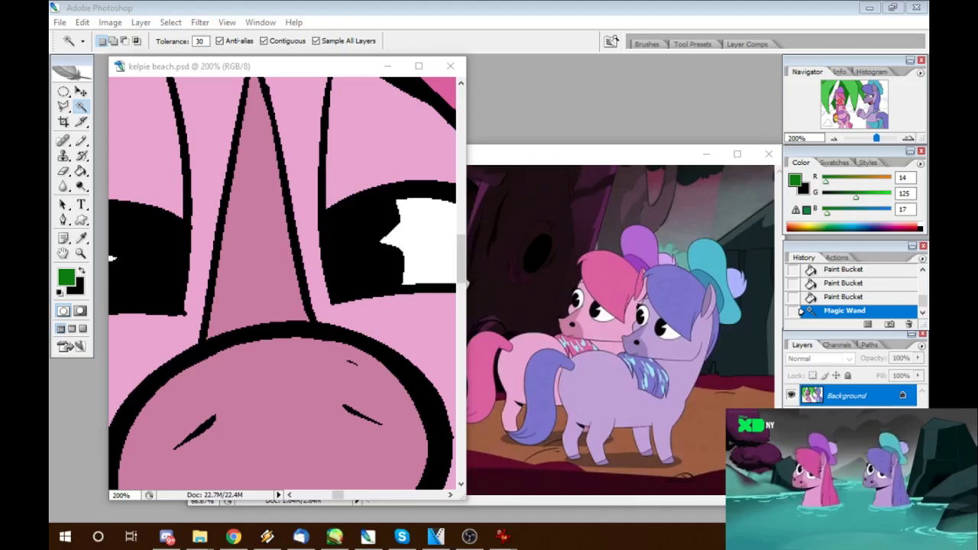
key(i)
key(b)
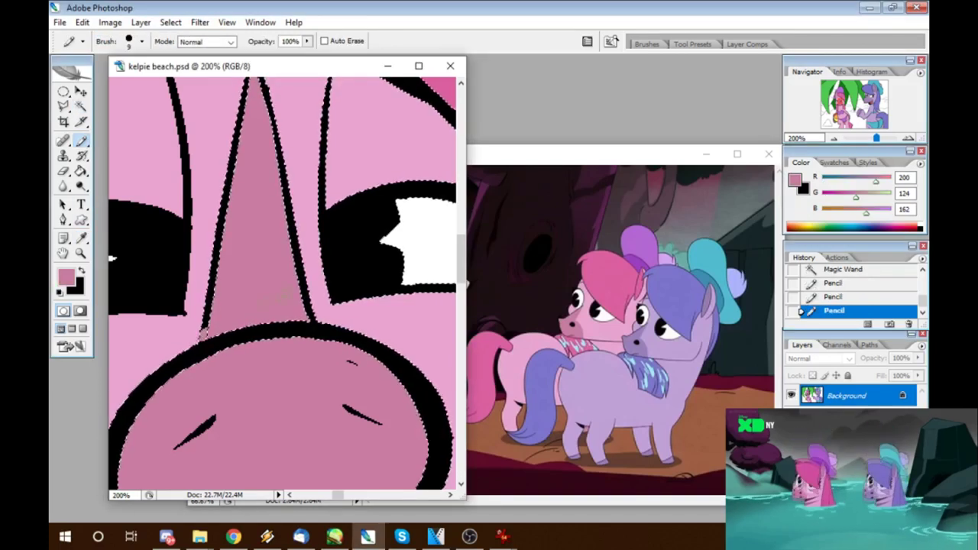
key(g)
click(381, 401)
click(171, 22)
click(183, 46)
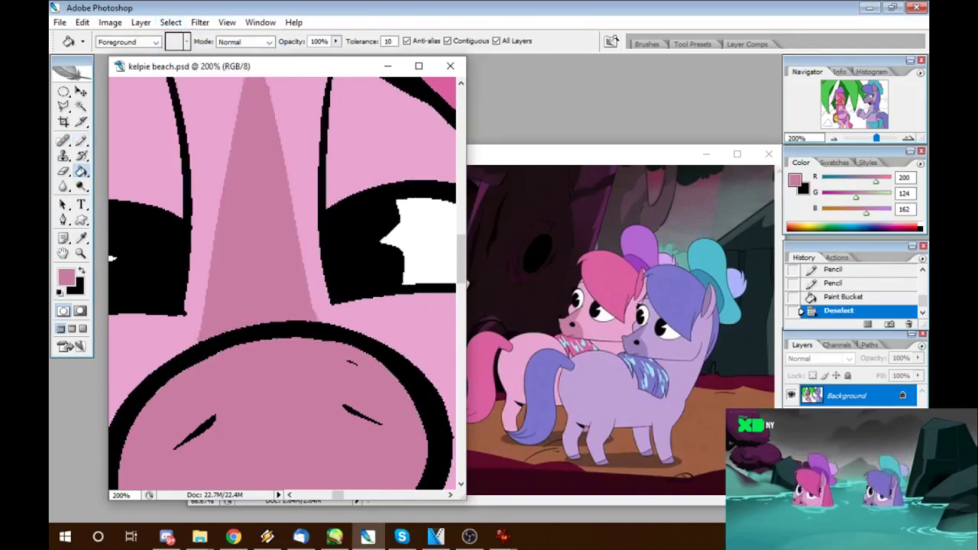
Step: Choose yellow (RGB 222, 217, 89) and fill the segments of the palm trunk
key(ctrl+minus)
key(ctrl+minus)
key(ctrl+minus)
key(ctrl+minus)
key(ctrl+minus)
key(ctrl+minus)
key(ctrl+minus)
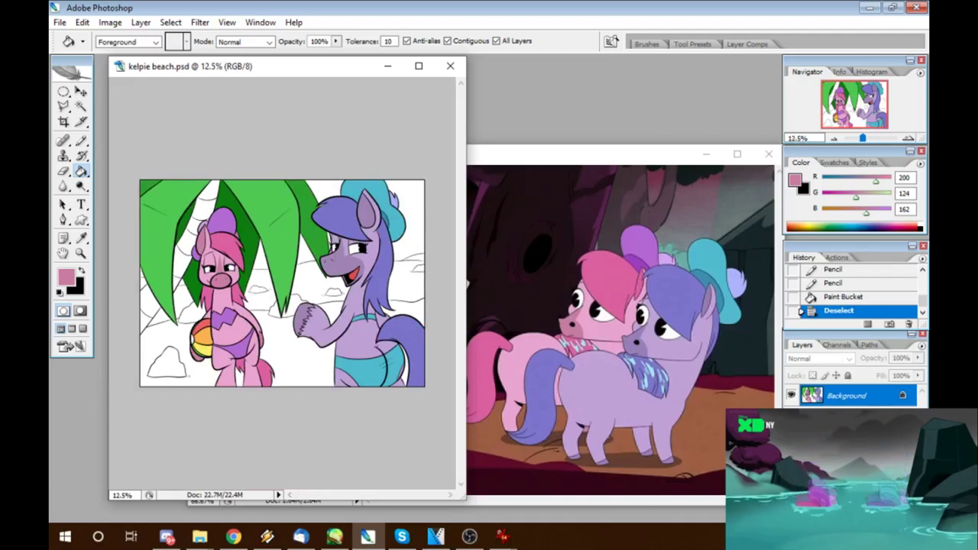
click(66, 276)
click(461, 453)
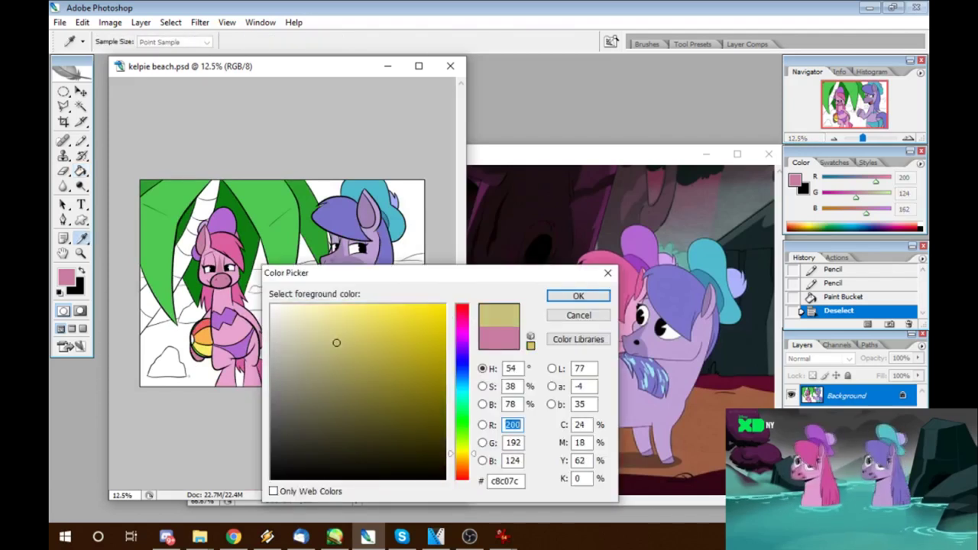
click(359, 305)
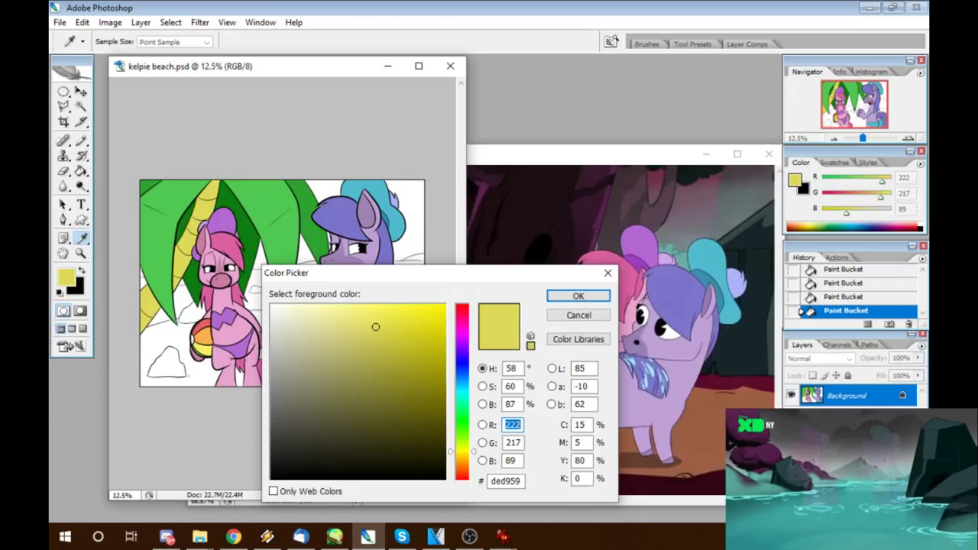
Step: Fill the sand with pale yellow (RGB 254, 250, 153) and the rocks with brown (RGB 176, 136, 51)
click(339, 306)
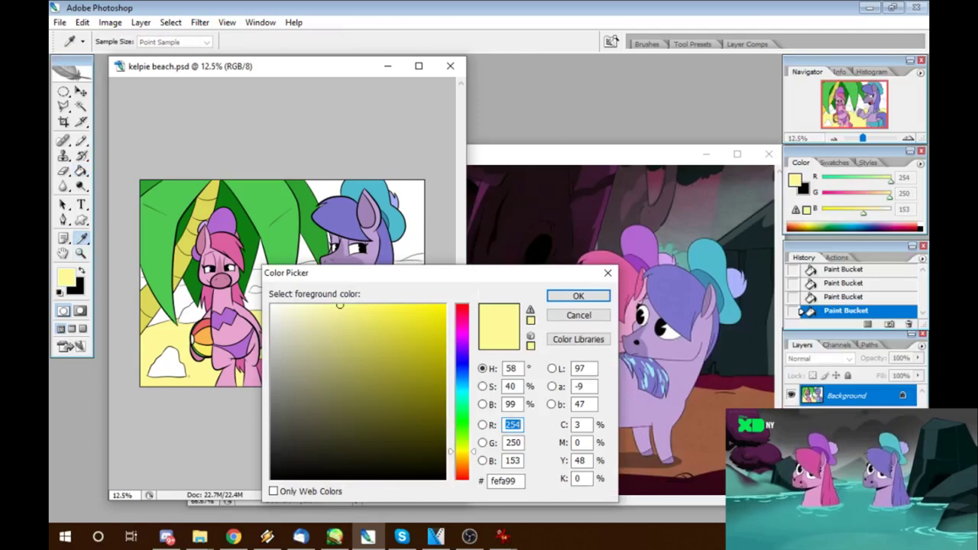
click(395, 354)
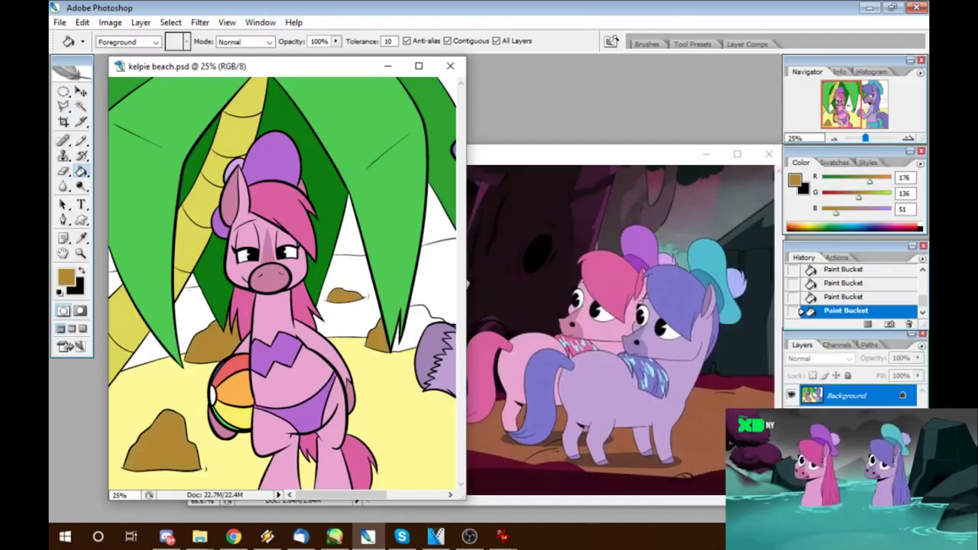
Step: Finish filling the shoreline rock with brown and fill the sea with blue (RGB 72, 132, 240)
click(416, 328)
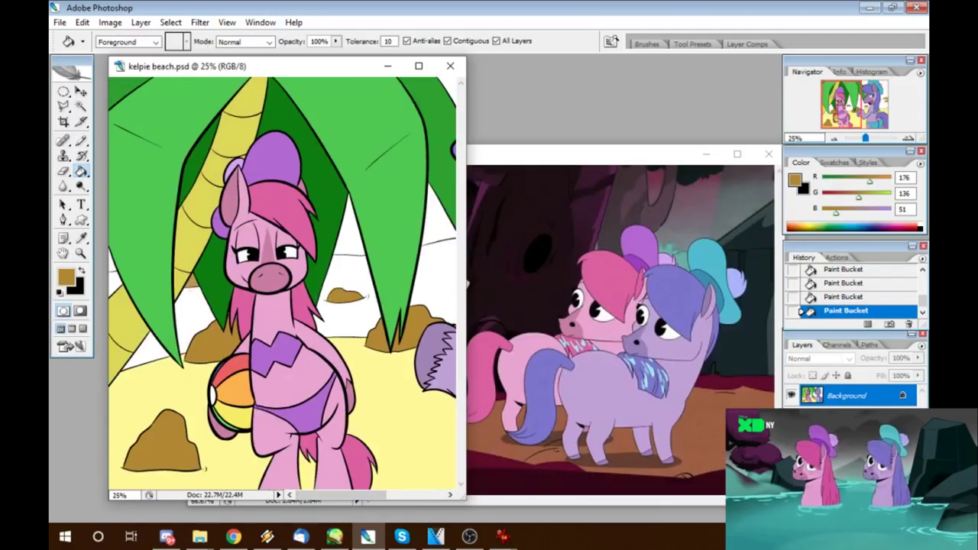
key(Tab)
click(363, 267)
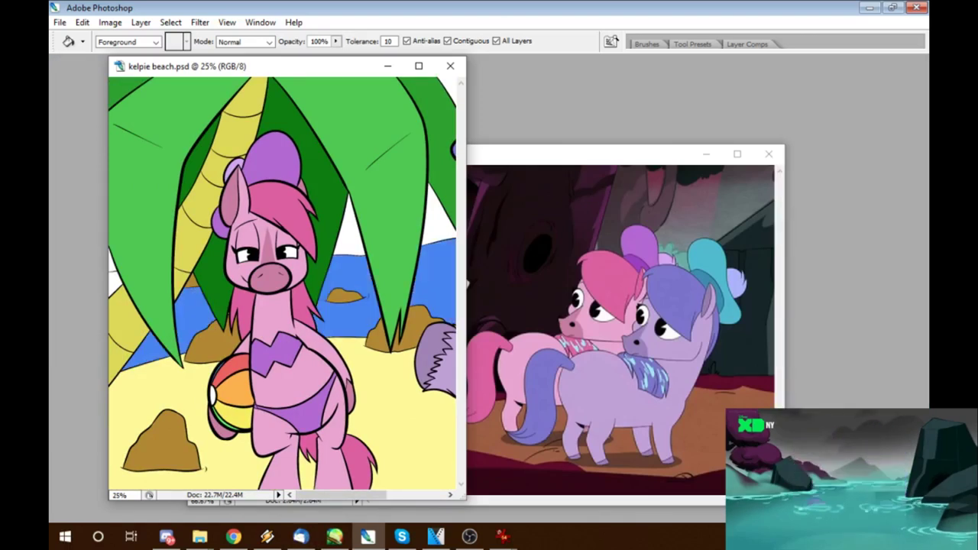
scroll(282, 283, right, 5)
key(ctrl+minus)
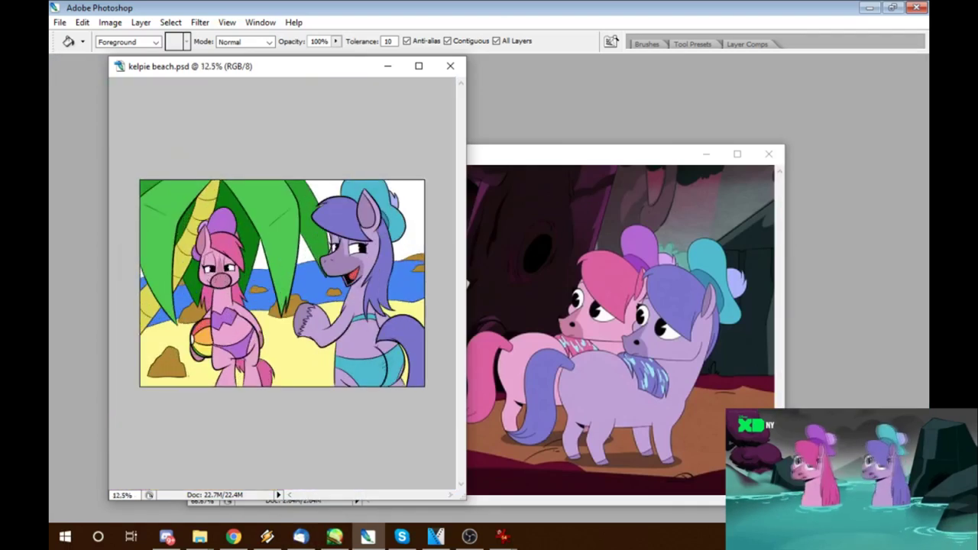
Step: Touch up the black outline around the smaller pony's lower hair strands beside the rock with the Pencil
key(Tab)
key(z)
click(264, 245)
click(264, 246)
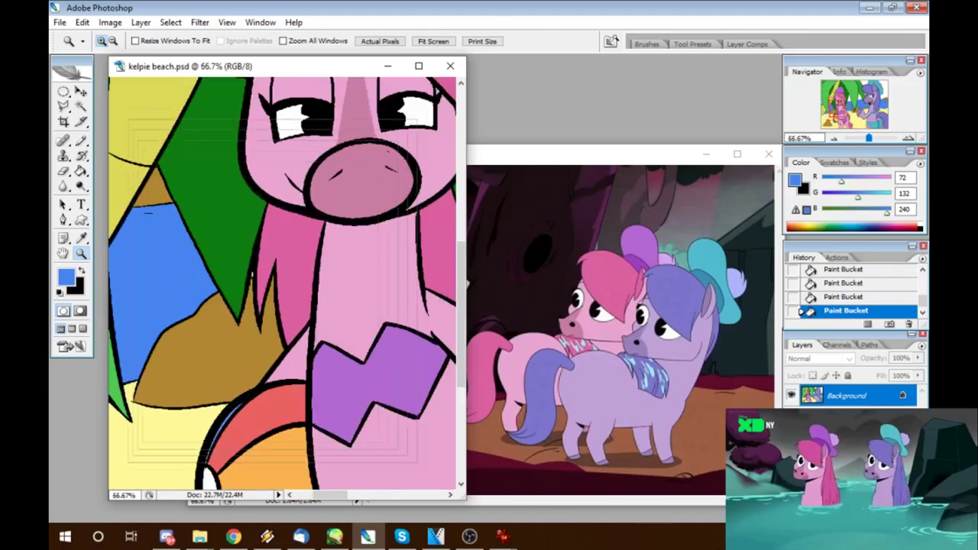
click(264, 245)
click(264, 245)
key(g)
key(b)
click(323, 258)
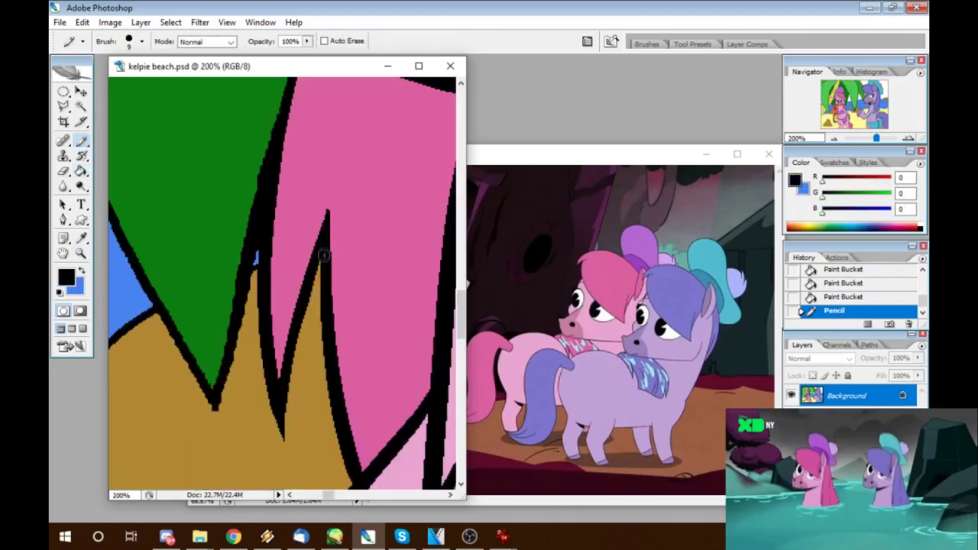
Step: Choose light blue (RGB 140, 172, 255) and fill all sky areas behind the palm leaves and the larger pony
key(ctrl+minus)
key(ctrl+minus)
key(ctrl+minus)
key(ctrl+minus)
key(ctrl+minus)
key(ctrl+minus)
key(ctrl+minus)
key(g)
click(261, 254)
click(306, 249)
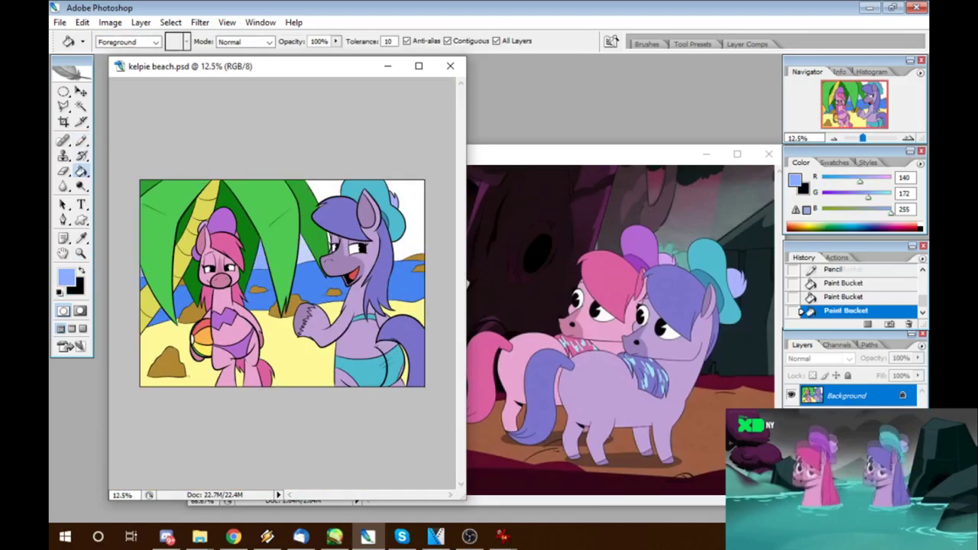
click(412, 221)
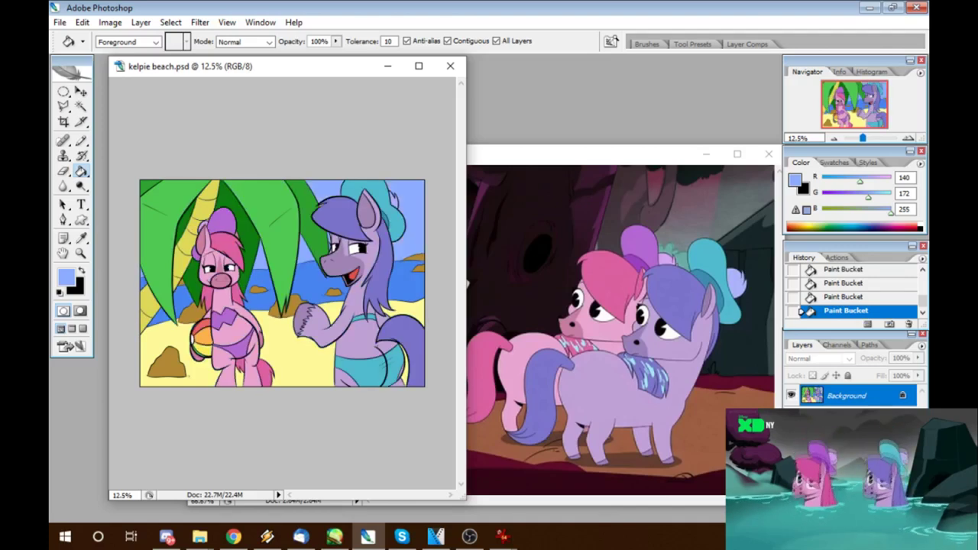
Step: Select the black line art, pick up the sea blue and pencil over the shoreline beside the palm trunk
scroll(185, 377, up, 3)
key(w)
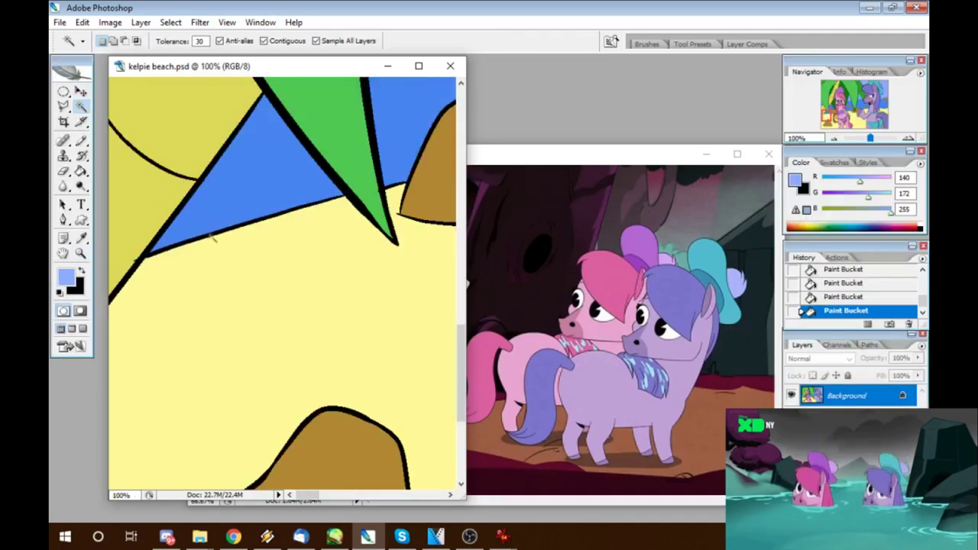
click(214, 239)
key(i)
click(183, 233)
key(b)
drag(149, 252, 179, 240)
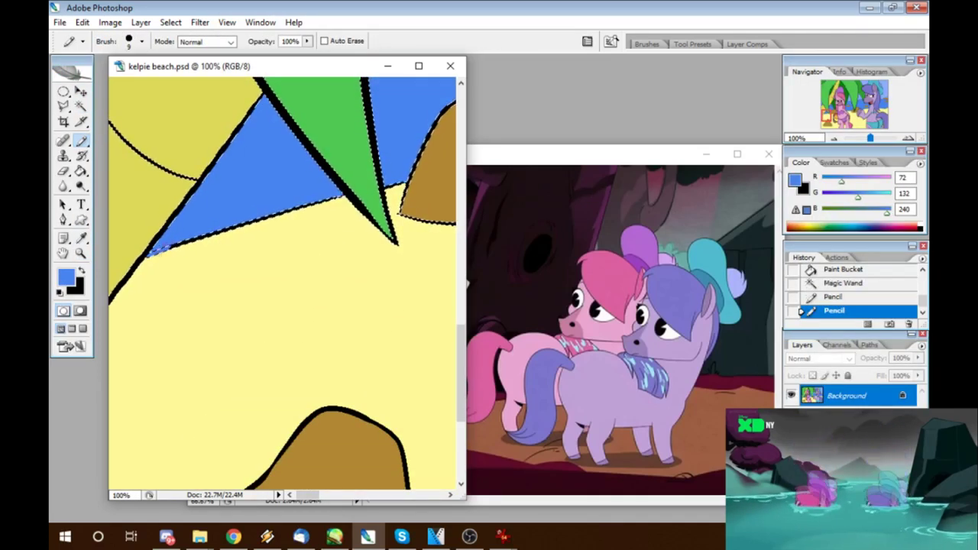
drag(319, 203, 359, 193)
click(391, 186)
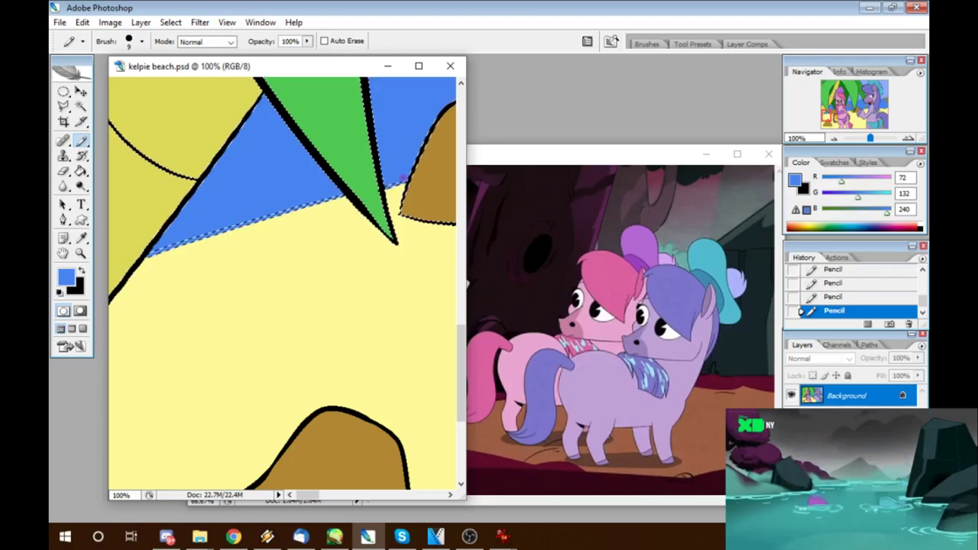
Step: Recolour the rest of the shoreline, from the smaller pony to past the larger pony's hair, with the sea blue
scroll(340, 153, right, 5)
scroll(341, 153, up, 5)
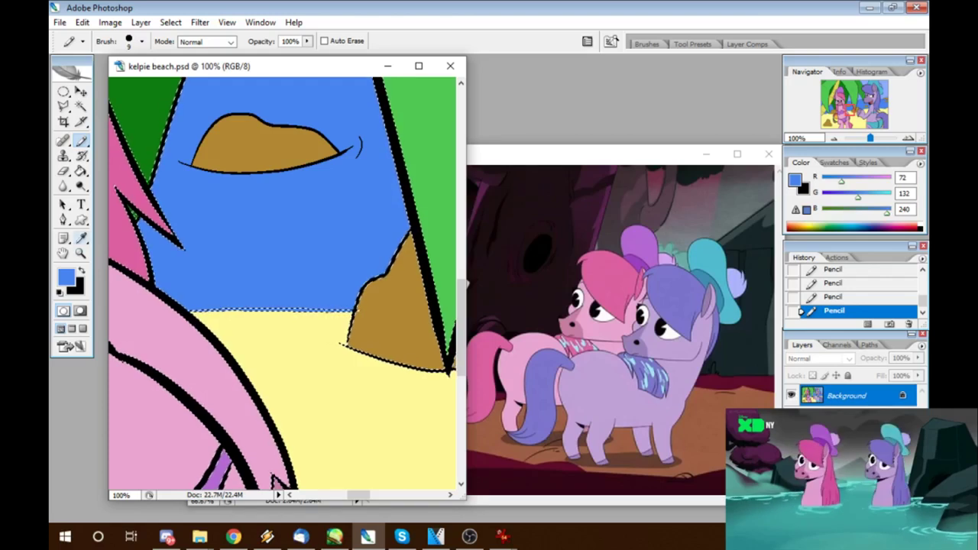
alt+click(360, 315)
scroll(361, 315, right, 5)
key(x)
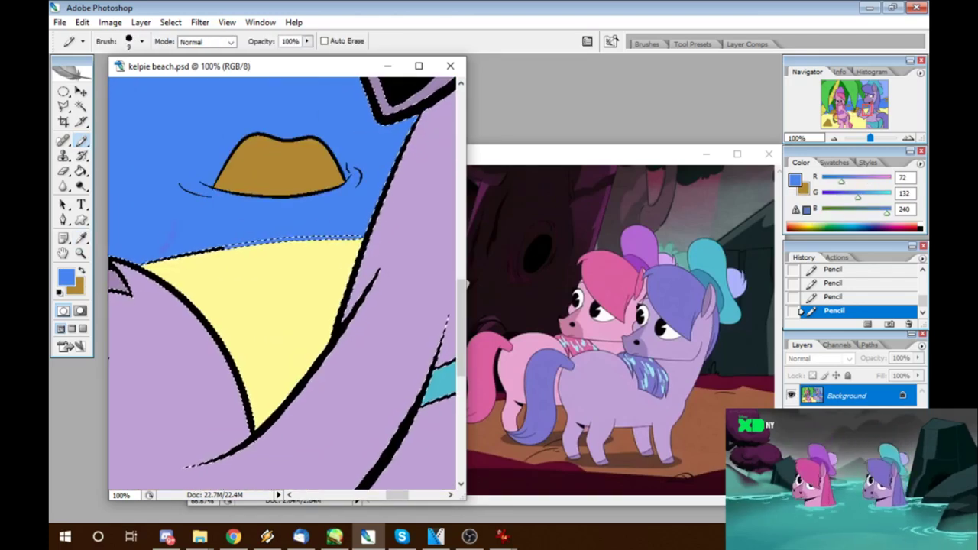
scroll(283, 282, right, 5)
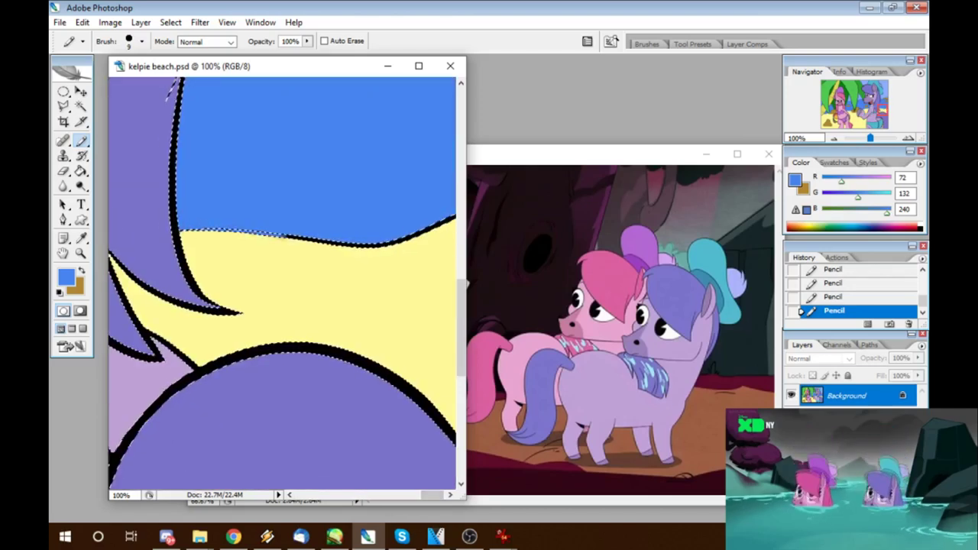
scroll(283, 283, right, 1)
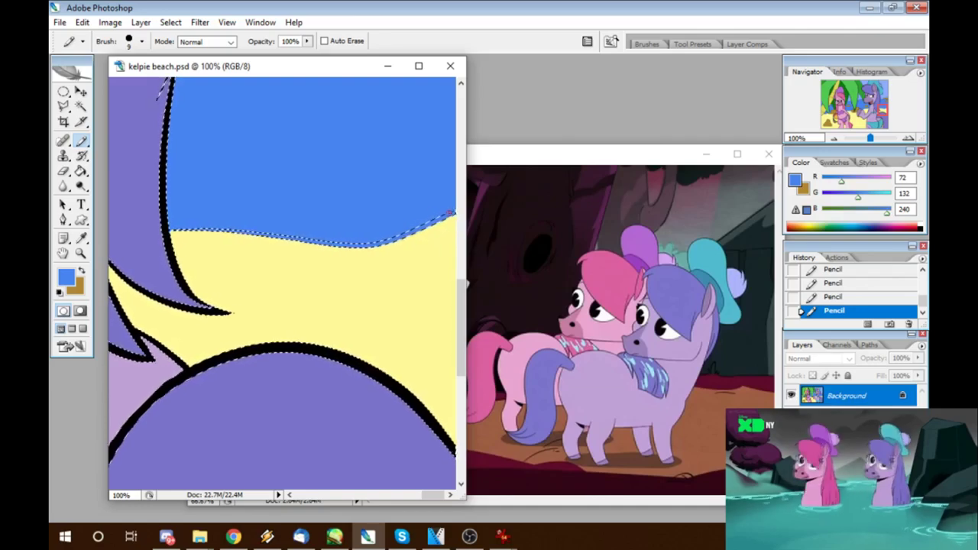
Step: Pencil over the rock's waterline behind the palm trunk and the horizon line between the palm leaves with the sea blue
key(ctrl+minus)
key(ctrl+minus)
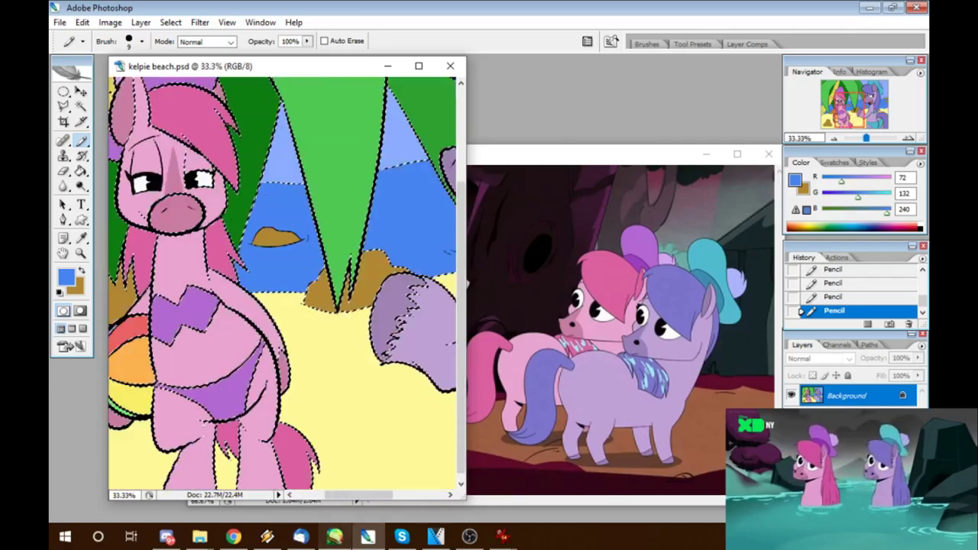
key(ctrl+minus)
key(ctrl+minus)
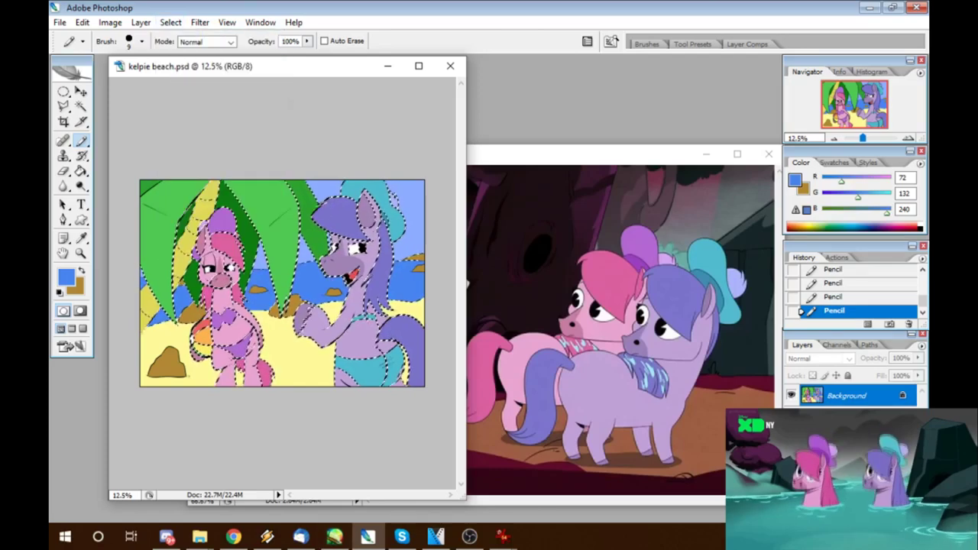
key(z)
click(213, 256)
click(183, 263)
click(183, 263)
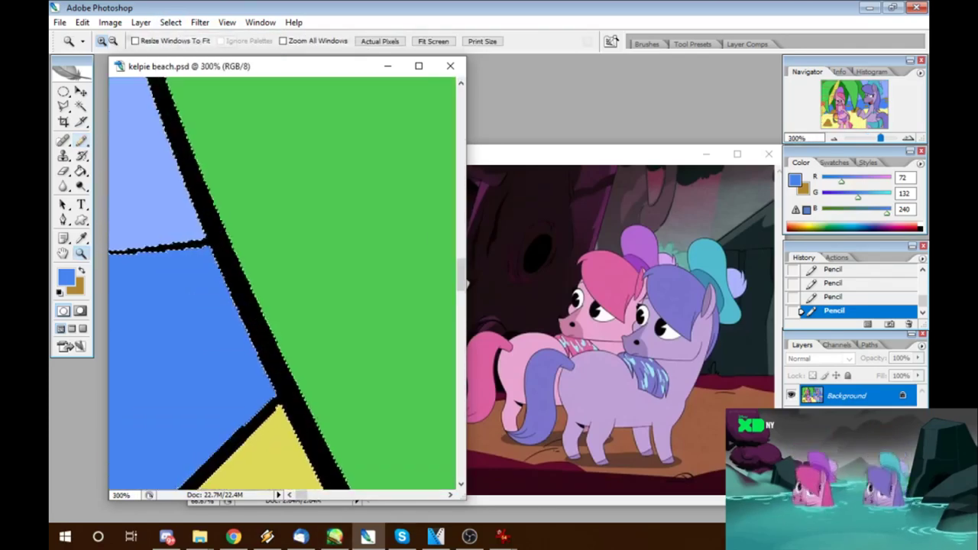
key(b)
scroll(115, 237, down, 5)
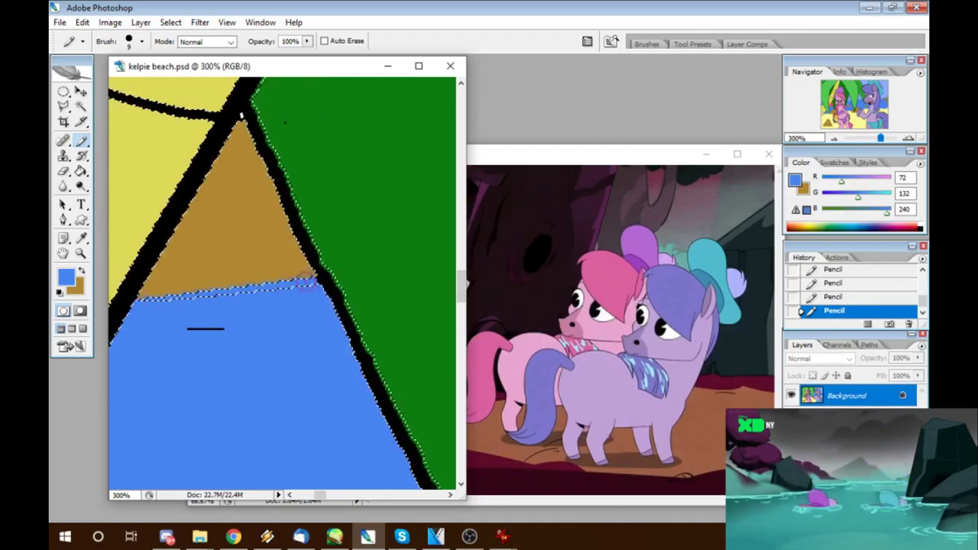
scroll(306, 282, down, 6)
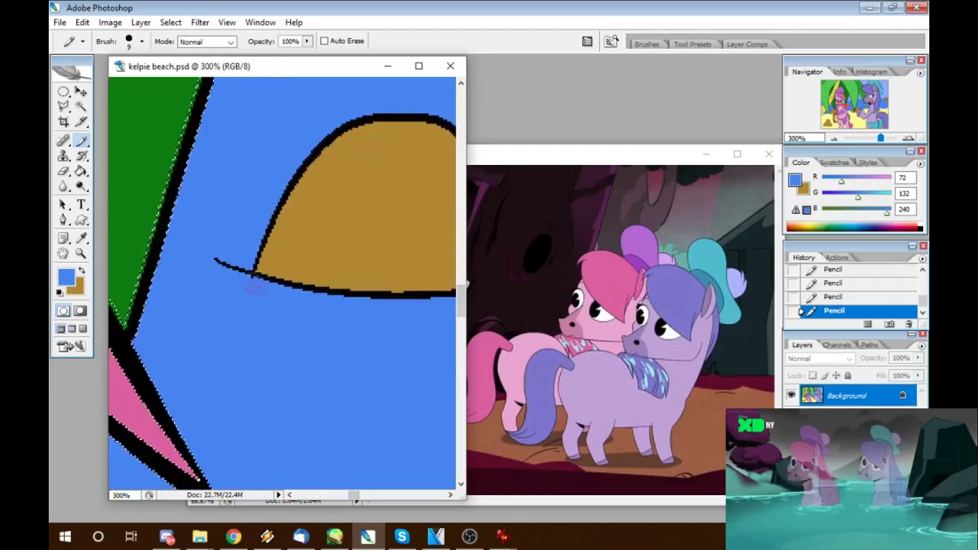
scroll(254, 284, up, 8)
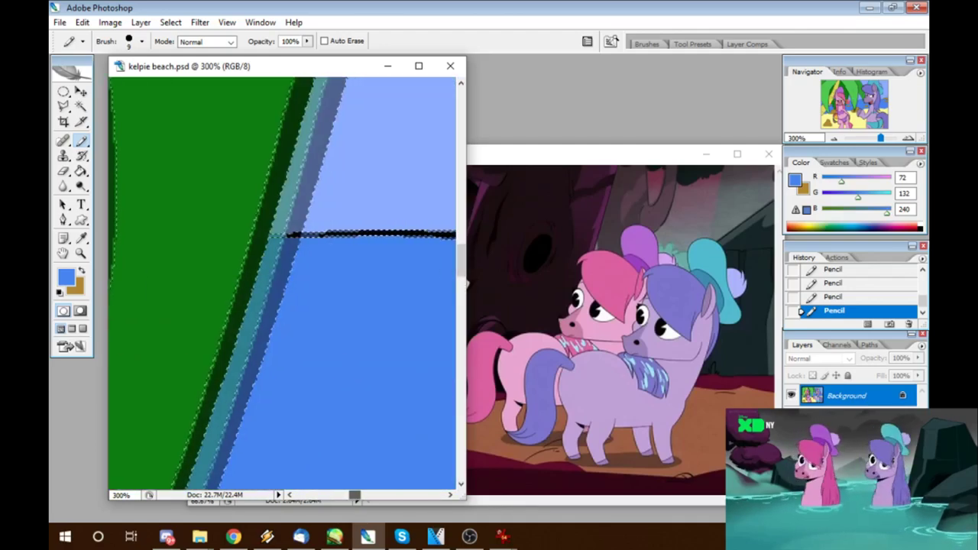
scroll(222, 198, right, 3)
scroll(309, 229, right, 5)
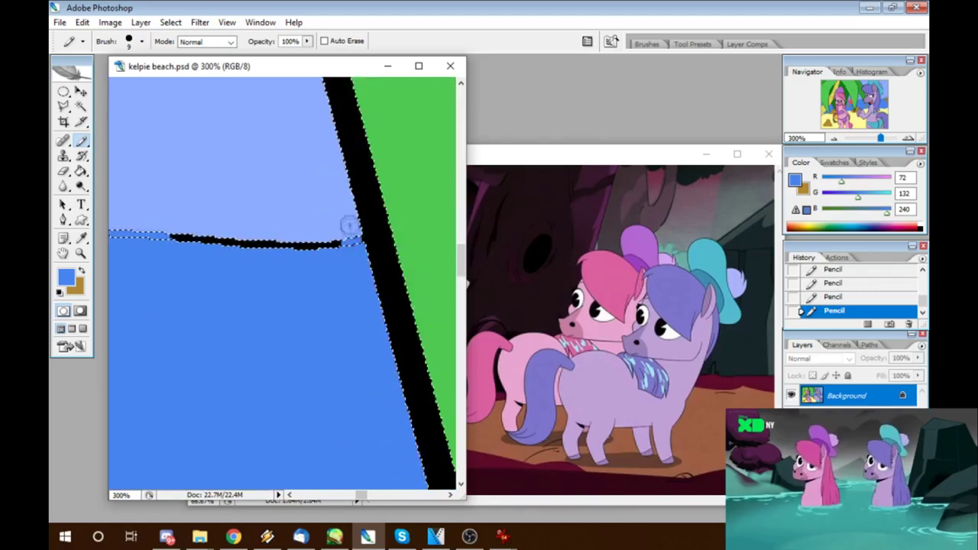
scroll(218, 227, right, 6)
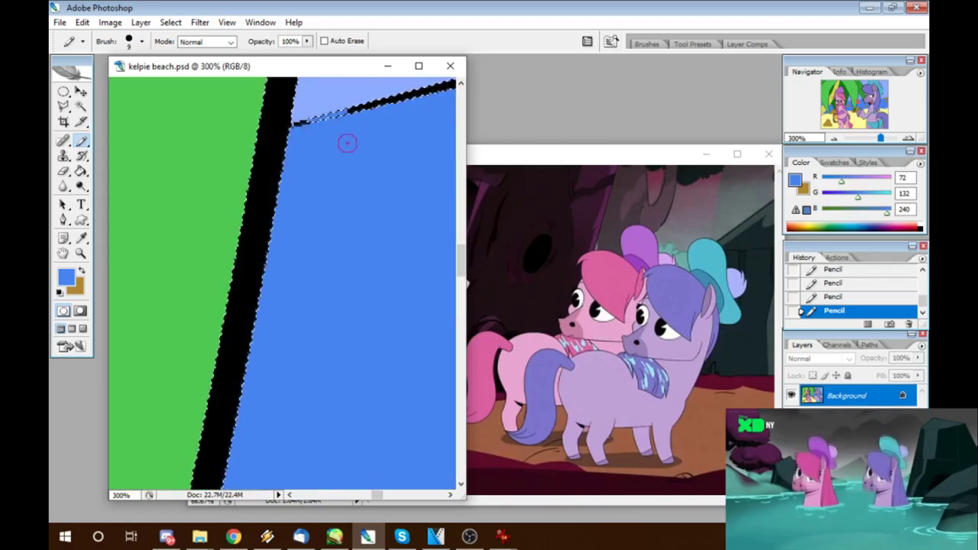
Step: Recolour the remaining horizon line up to and under the distant rock behind the larger pony in sea blue, then deselect
scroll(345, 142, up, 2)
scroll(283, 282, left, 3)
key(g)
click(191, 177)
scroll(228, 171, right, 10)
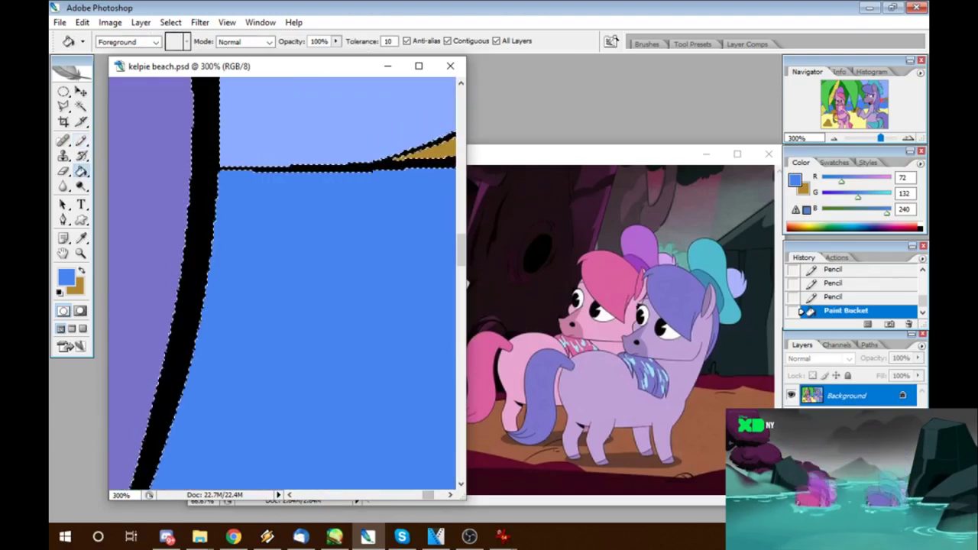
key(b)
drag(227, 172, 291, 168)
drag(291, 168, 359, 168)
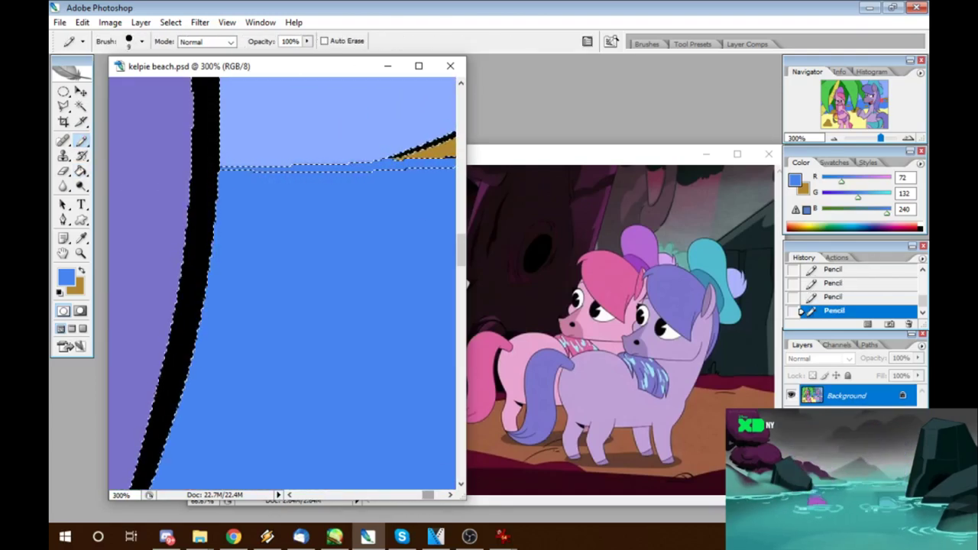
scroll(282, 282, right, 5)
scroll(283, 283, right, 5)
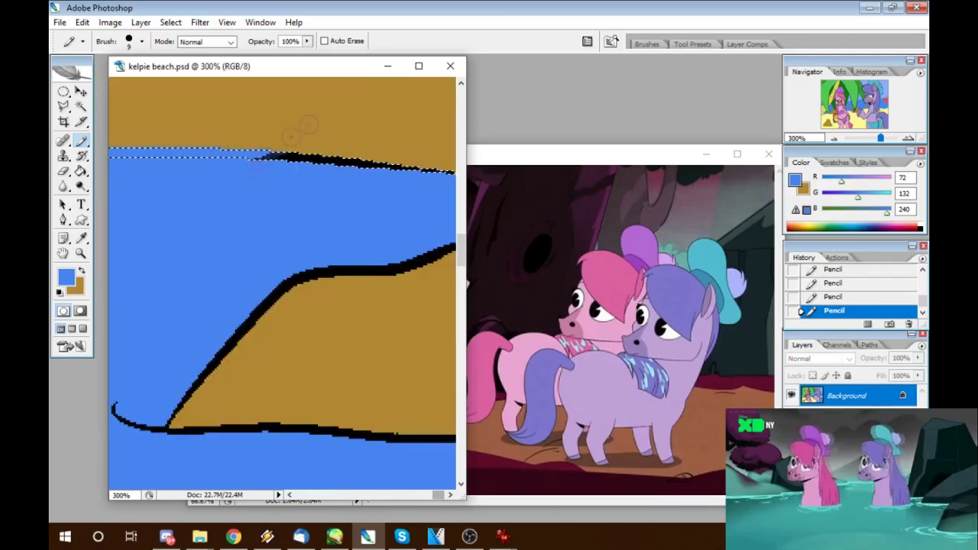
click(170, 22)
click(184, 48)
key(ctrl+minus)
key(ctrl+minus)
key(ctrl+minus)
key(ctrl+minus)
key(ctrl+minus)
key(ctrl+minus)
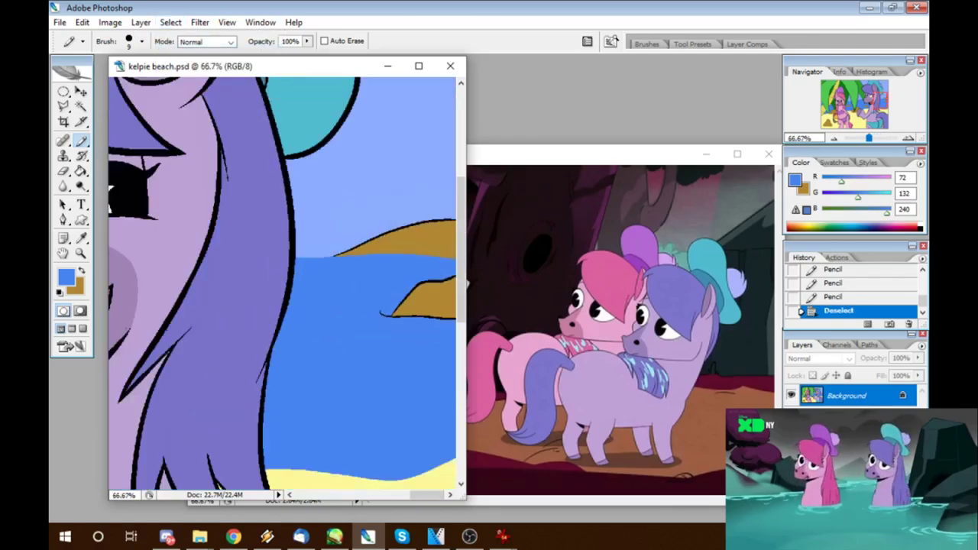
key(ctrl+minus)
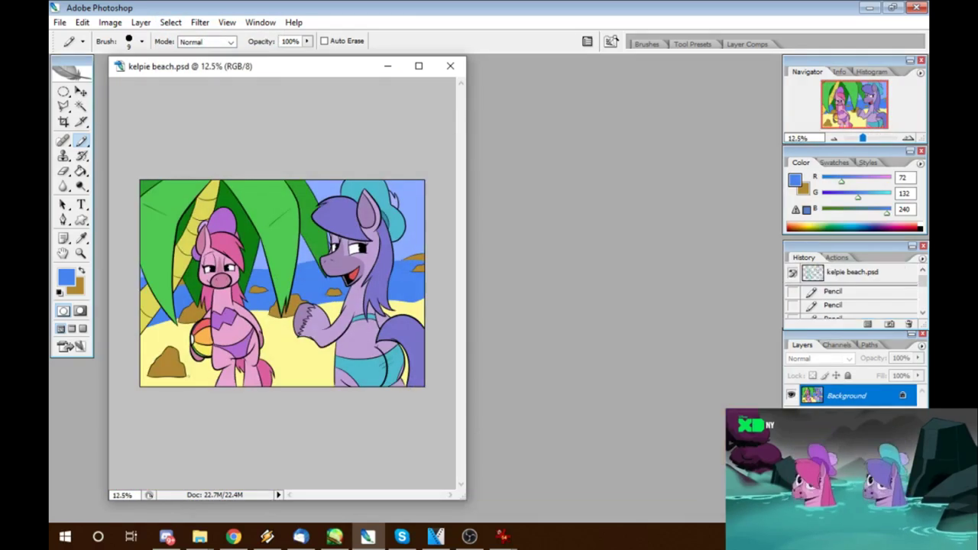
Step: Paint the white gap at the tip of the rock beside the palm trunk brown with a size 3 pencil
key(z)
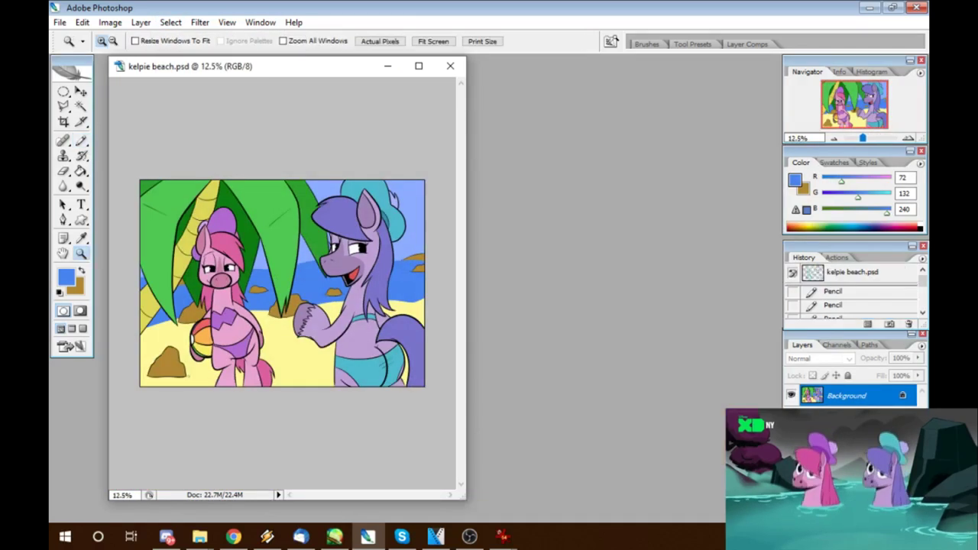
click(201, 262)
key(ctrl+plus)
key(ctrl+plus)
key(ctrl+plus)
key(ctrl+plus)
scroll(283, 282, left, 3)
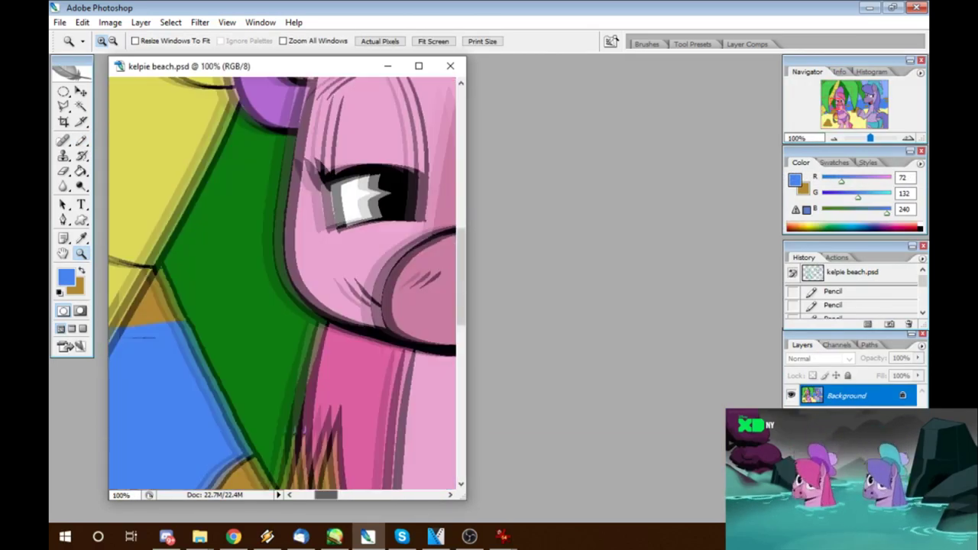
key(ctrl+plus)
key(ctrl+plus)
key(x)
key(b)
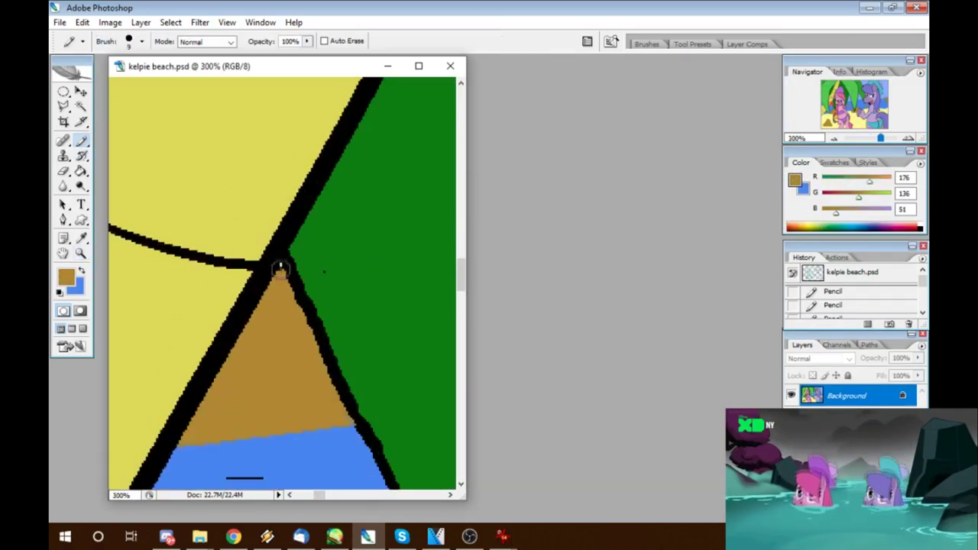
key(Return)
key(Escape)
key(Tab)
key(ctrl+minus)
key(ctrl+minus)
key(ctrl+minus)
key(ctrl+minus)
key(ctrl+minus)
key(ctrl+minus)
key(ctrl+minus)
key(ctrl+minus)
key(Tab)
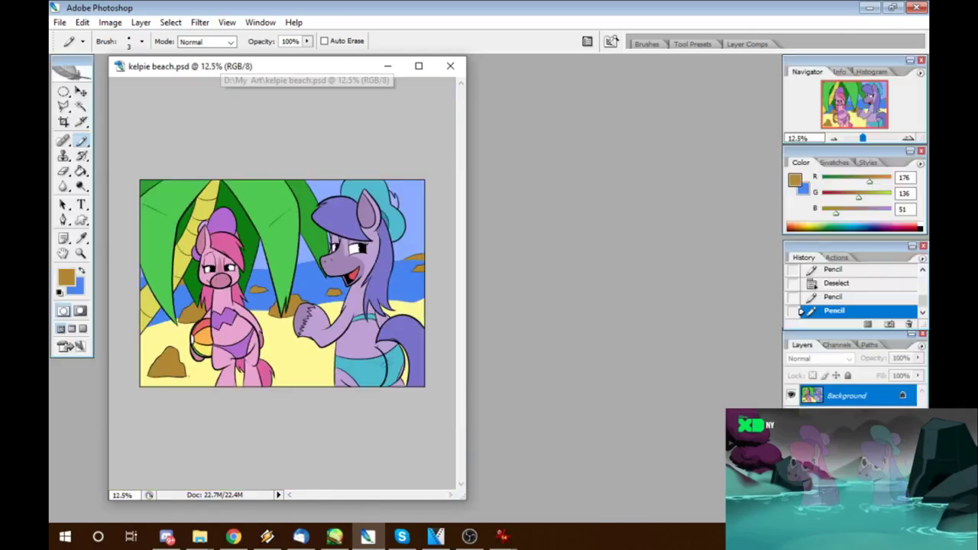
Step: Pencil over the leftover black speck on the horizon between the palm leaves with the sea blue
key(z)
key(ctrl+plus)
key(ctrl+plus)
key(ctrl+plus)
key(ctrl+plus)
key(ctrl+plus)
key(ctrl+plus)
scroll(283, 283, right, 3)
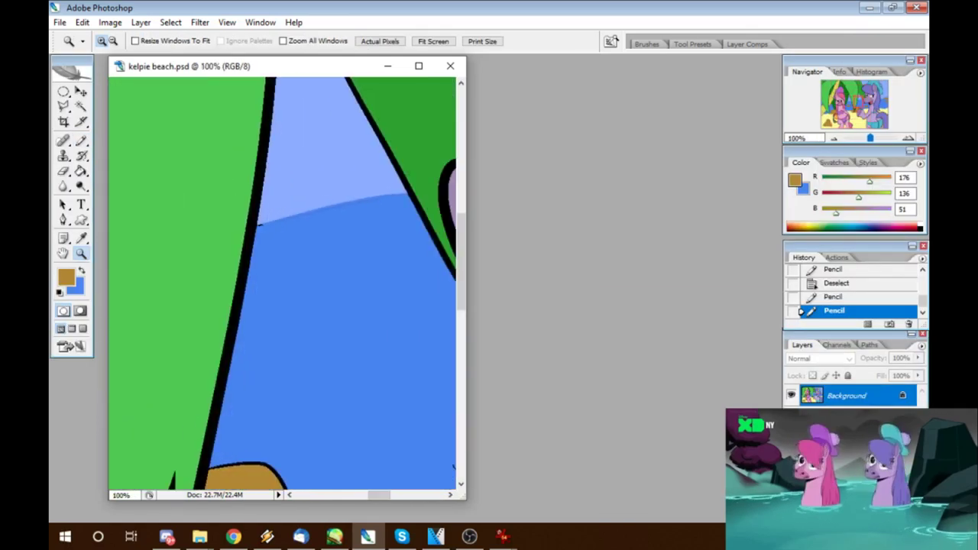
key(b)
key(x)
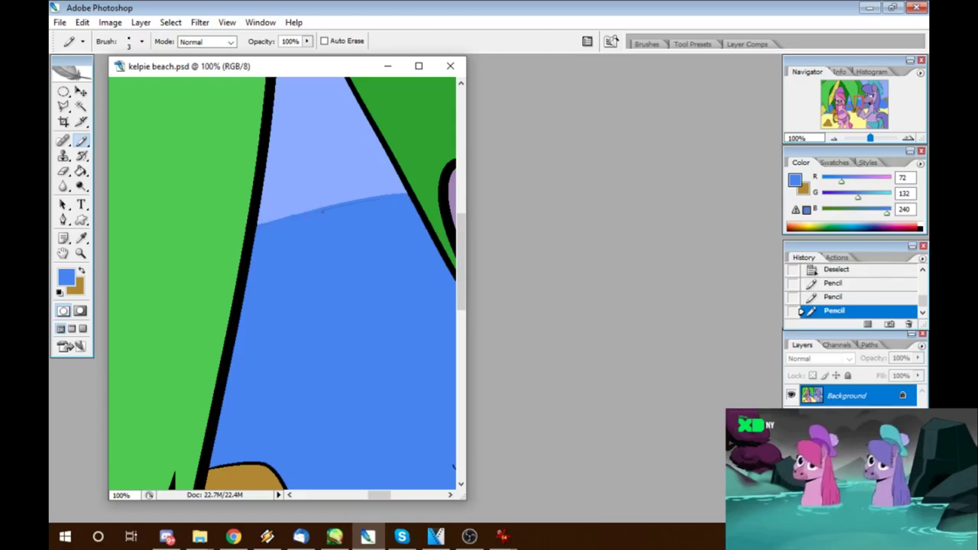
Step: Select the outline of the lower rock behind the larger pony, recolour its waterline and ripple sea blue, and deselect
scroll(282, 283, right, 4)
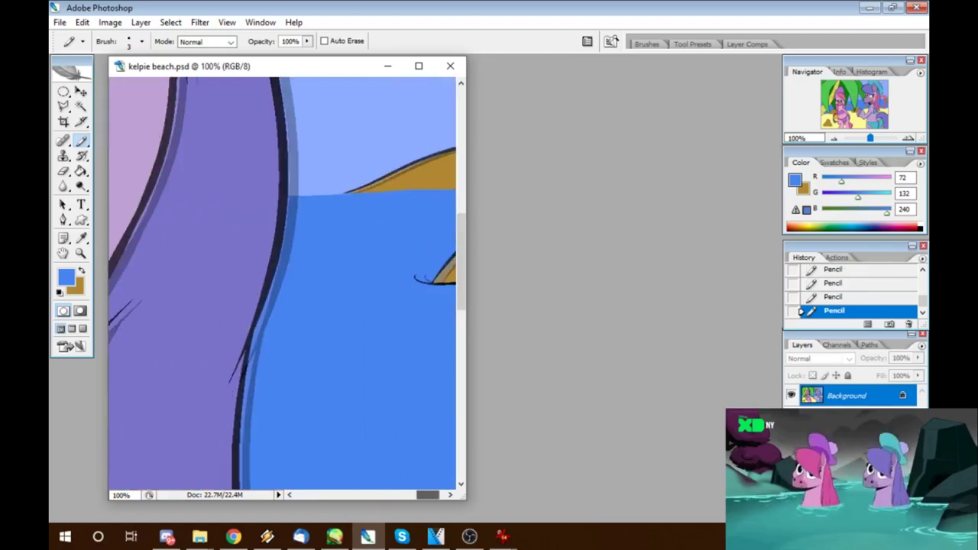
key(z)
click(368, 285)
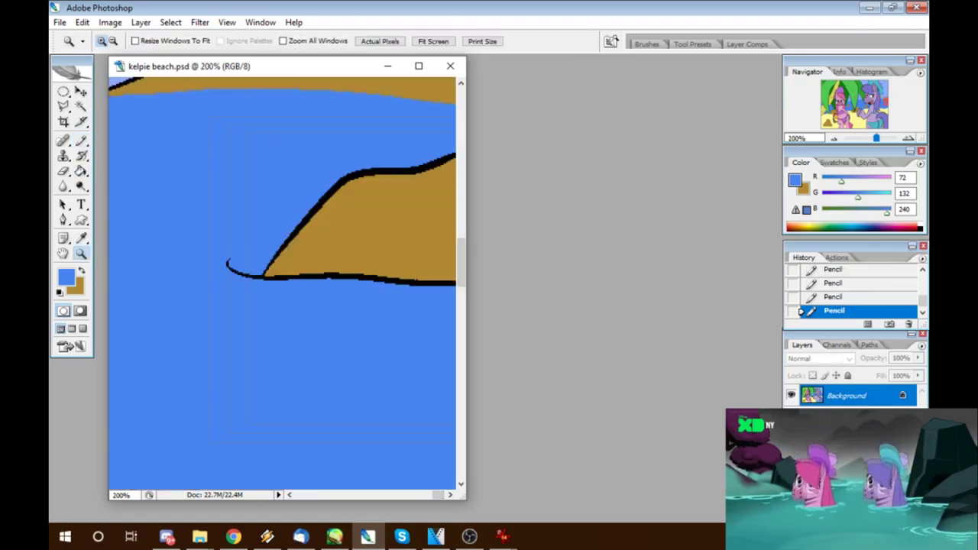
click(342, 280)
key(w)
click(121, 187)
key(b)
key(g)
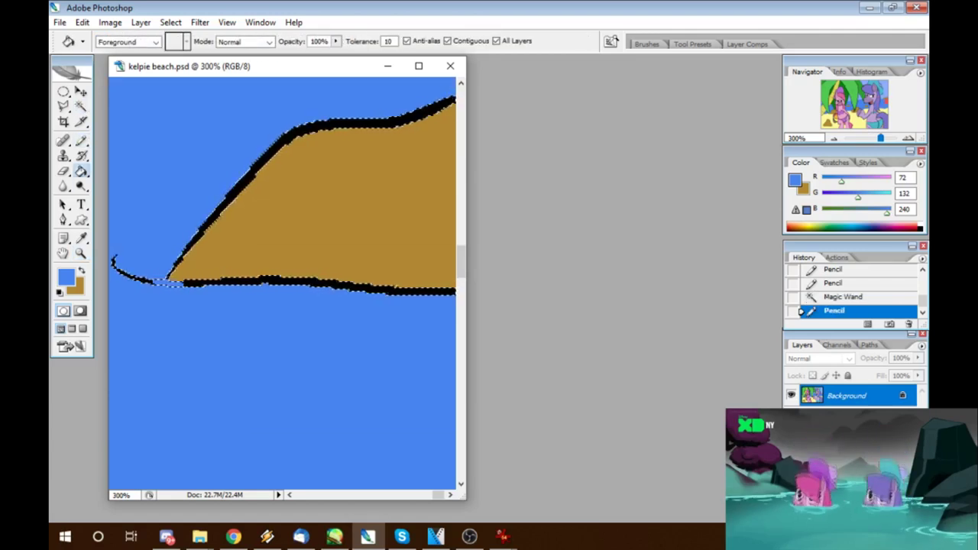
click(138, 272)
click(230, 285)
click(170, 22)
click(183, 49)
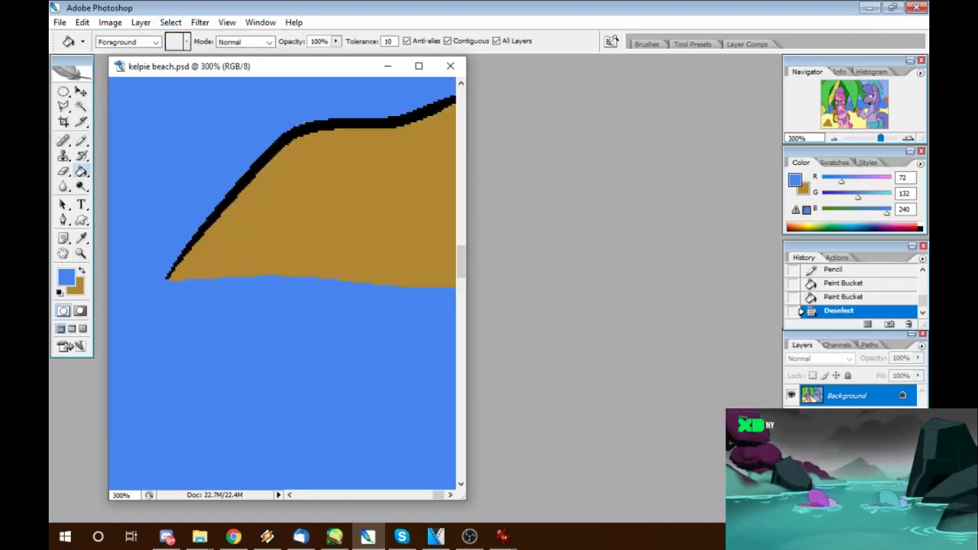
Step: Separate and recolour the waterline of the rock beneath the larger pony's chin in sea blue, then deselect
key(ctrl+0)
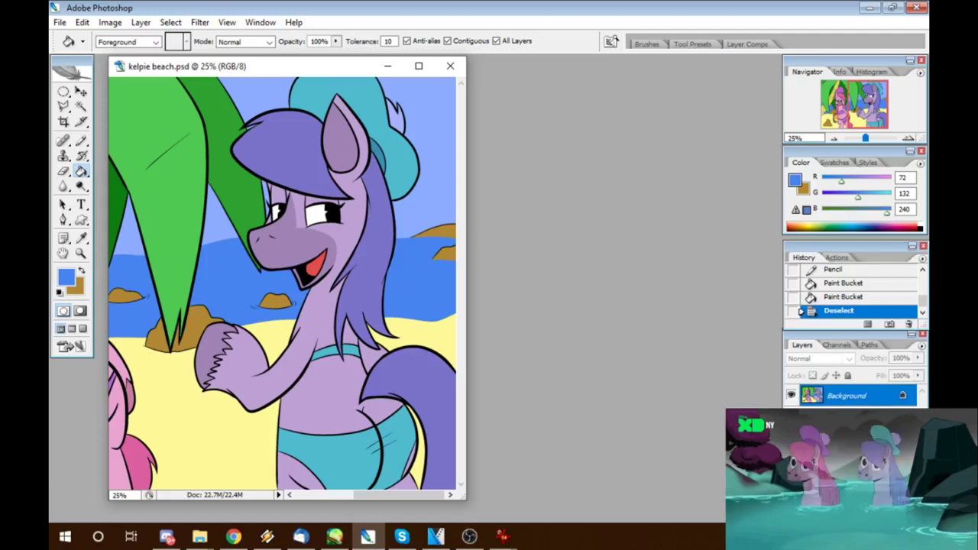
key(Tab)
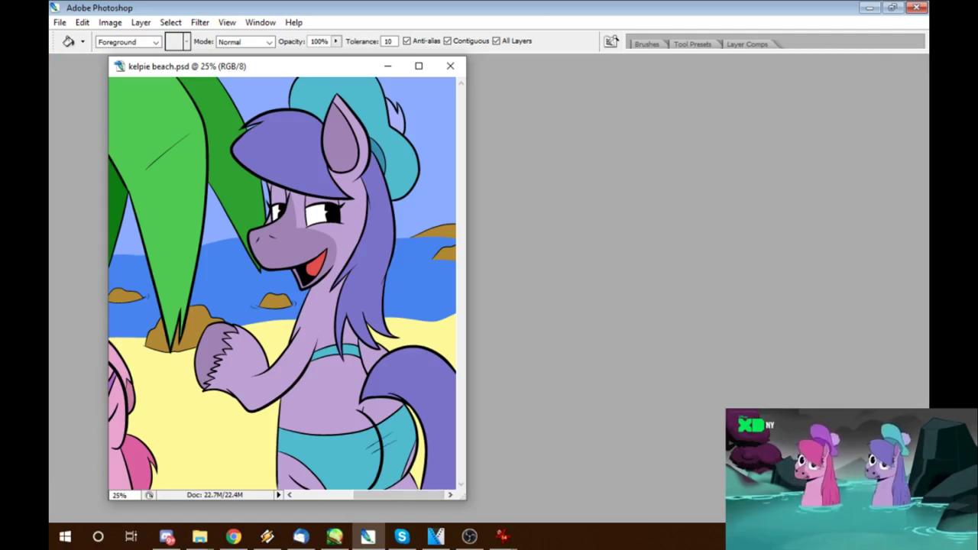
key(Tab)
key(z)
key(ctrl+plus)
key(ctrl+plus)
key(ctrl+plus)
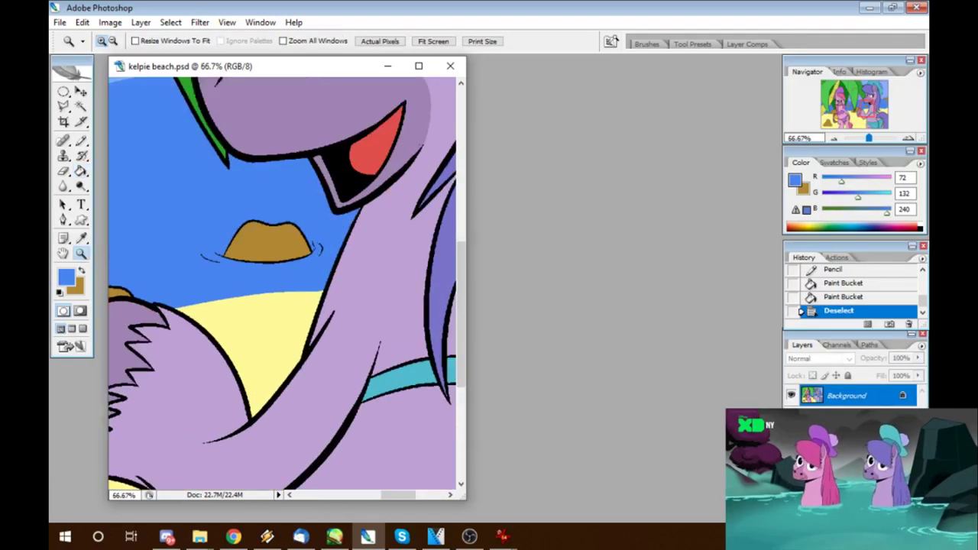
key(ctrl+plus)
key(ctrl+plus)
scroll(283, 282, right, 3)
key(w)
click(230, 196)
key(b)
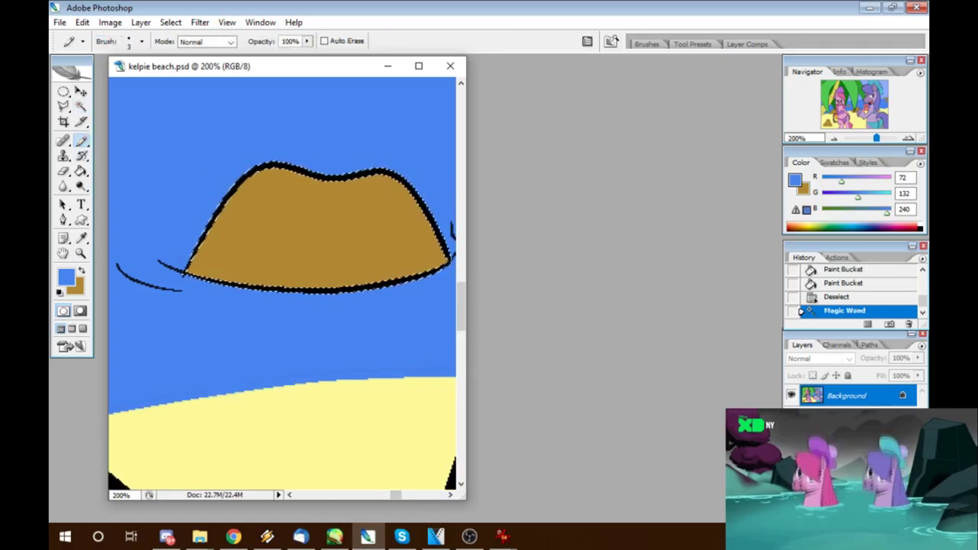
drag(187, 277, 252, 288)
drag(389, 275, 449, 258)
scroll(283, 283, right, 2)
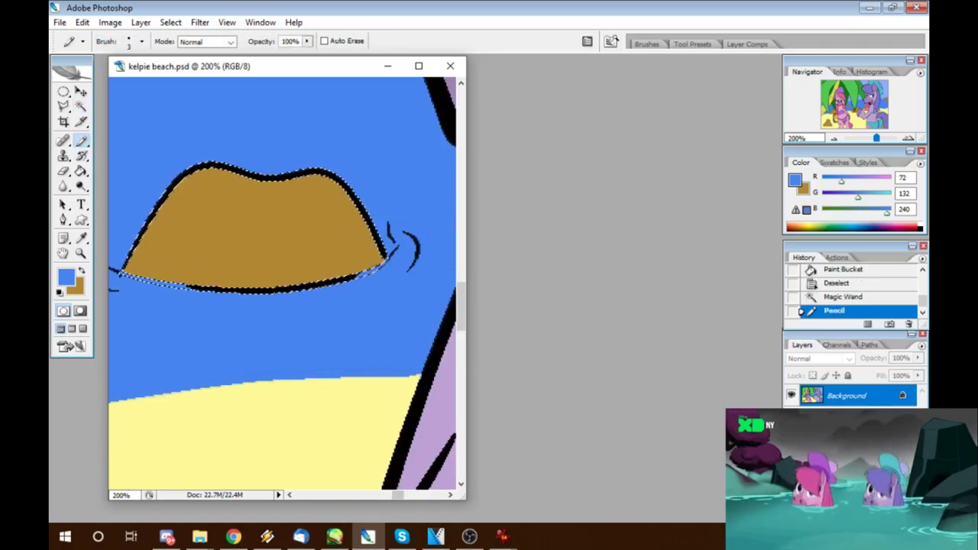
key(g)
click(252, 229)
click(170, 22)
click(197, 50)
Step: Pencil over the waterline remnants and ripple marks around the rock beneath the larger pony's chin with the sea blue
key(b)
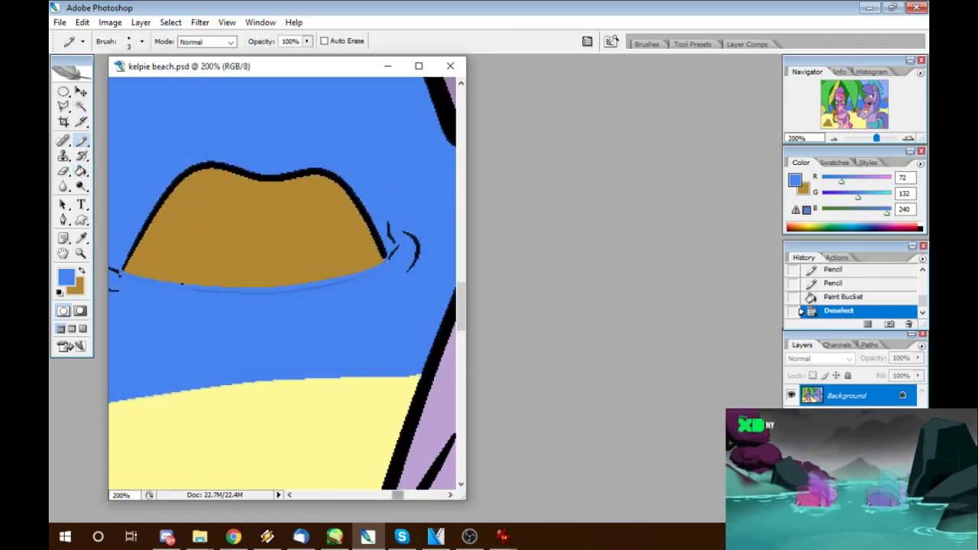
scroll(282, 306, left, 1)
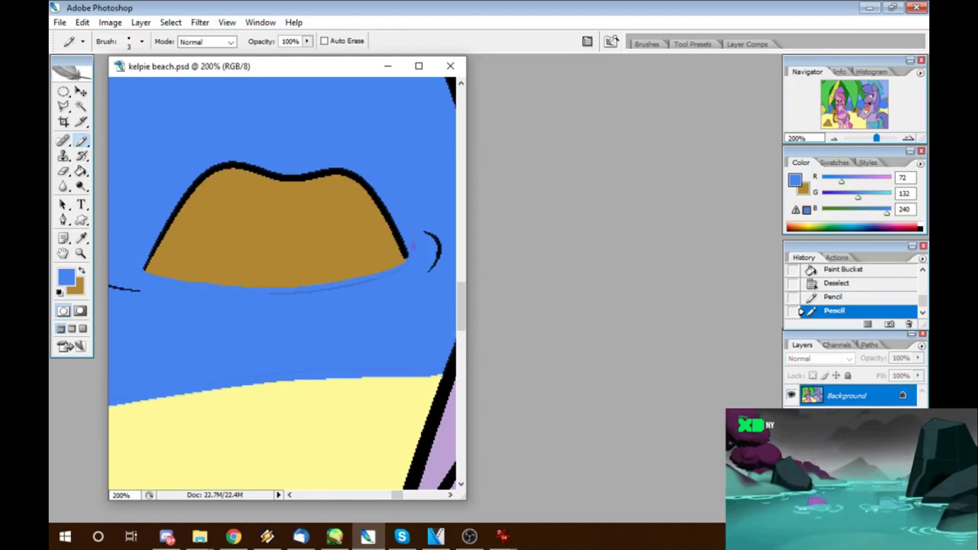
scroll(440, 240, left, 2)
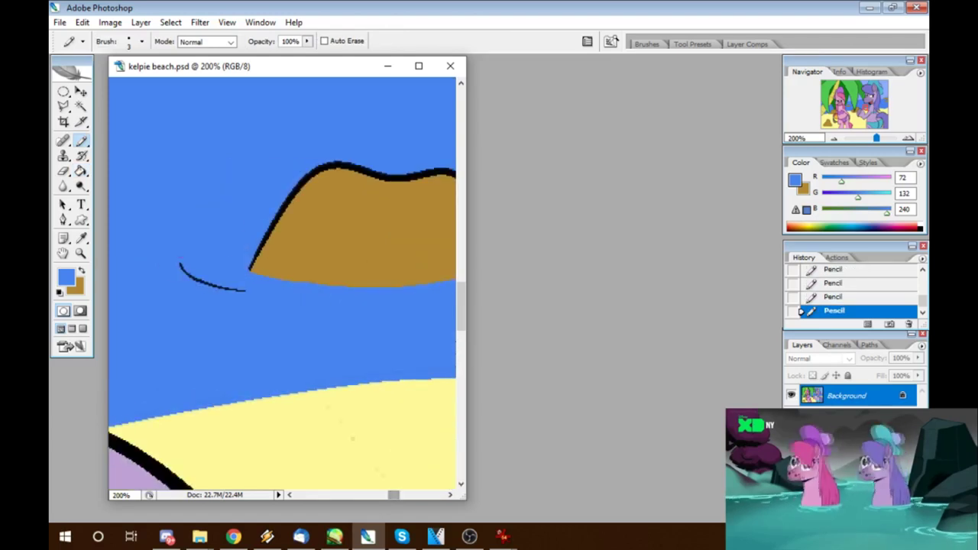
Step: Select the outline of the small rock between the palm leaves and recolour its waterline sea blue
scroll(283, 282, right, 3)
scroll(283, 283, up, 5)
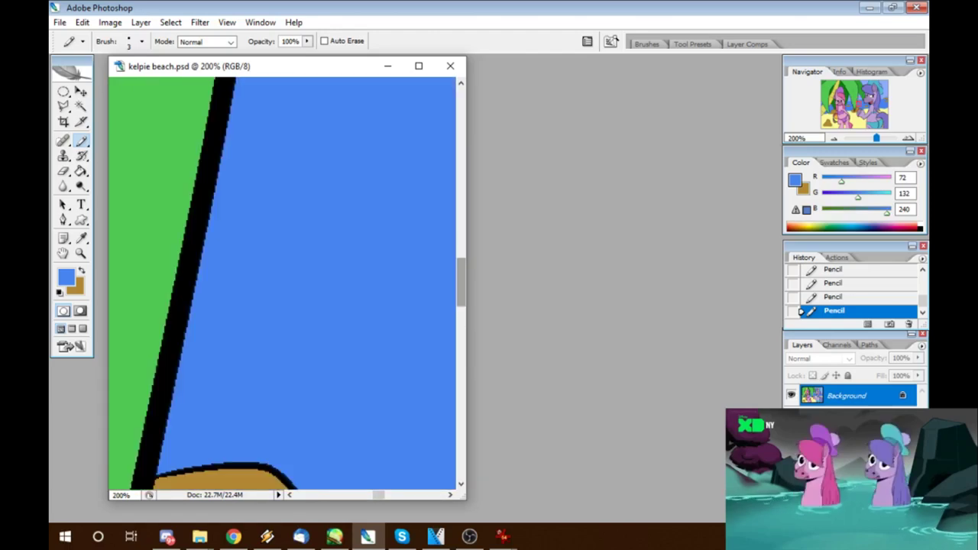
key(ctrl+minus)
key(ctrl+minus)
key(ctrl+minus)
key(z)
key(ctrl+minus)
key(ctrl+minus)
key(ctrl+minus)
key(ctrl+minus)
key(ctrl+plus)
key(ctrl+plus)
key(ctrl+plus)
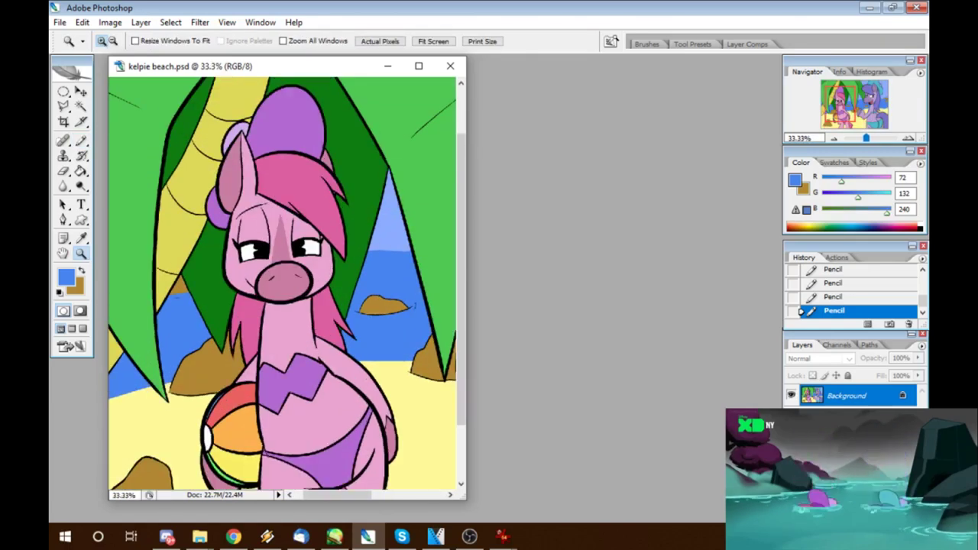
key(ctrl+plus)
key(ctrl+plus)
key(ctrl+plus)
key(w)
click(252, 217)
key(b)
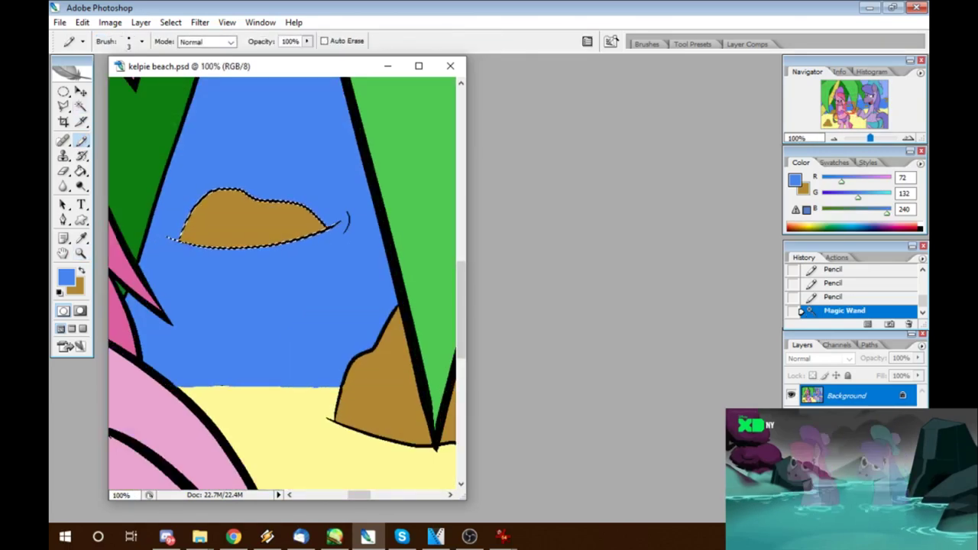
drag(320, 228, 338, 222)
key(z)
key(ctrl+plus)
key(b)
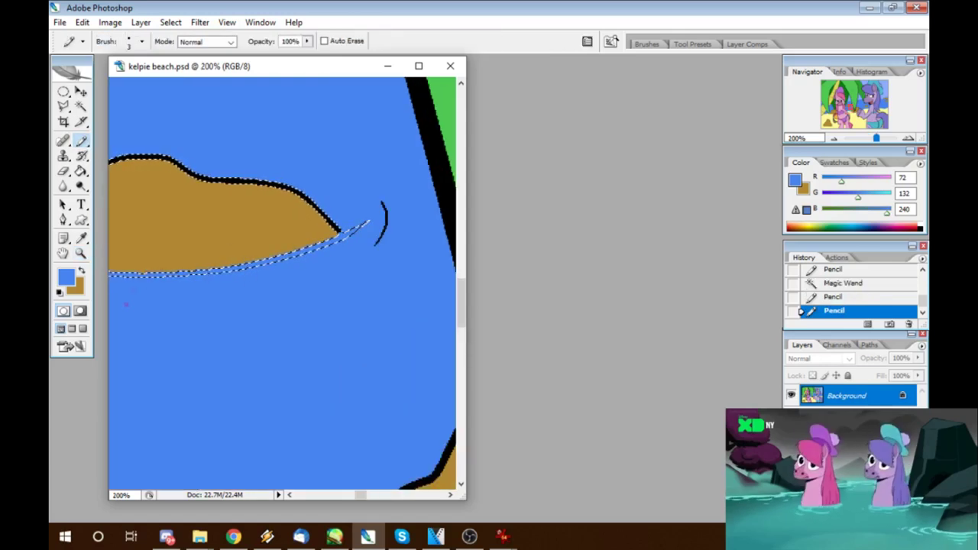
Step: Deselect and pencil over the leftover ripple marks by the palm trunk and the small rock between the leaves in sea blue
key(ctrl+minus)
key(ctrl+minus)
key(ctrl+minus)
key(ctrl+minus)
key(ctrl+minus)
key(ctrl+minus)
key(z)
key(ctrl+plus)
key(ctrl+plus)
key(ctrl+plus)
key(ctrl+plus)
key(ctrl+plus)
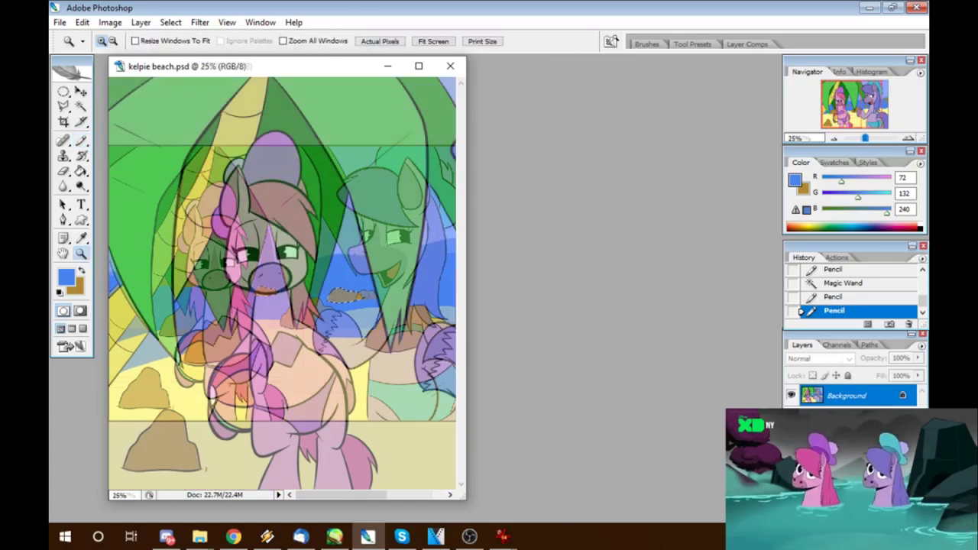
key(b)
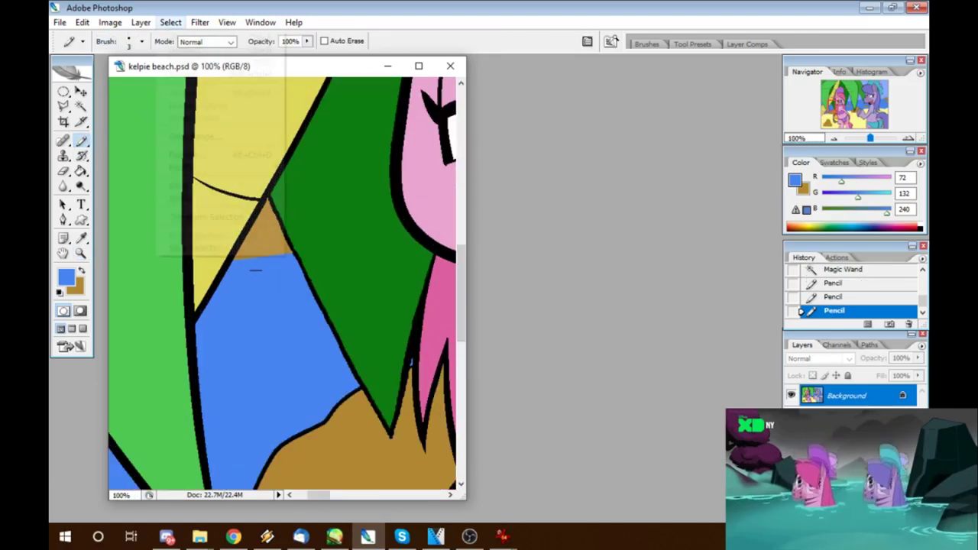
key(Tab)
scroll(267, 271, right, 5)
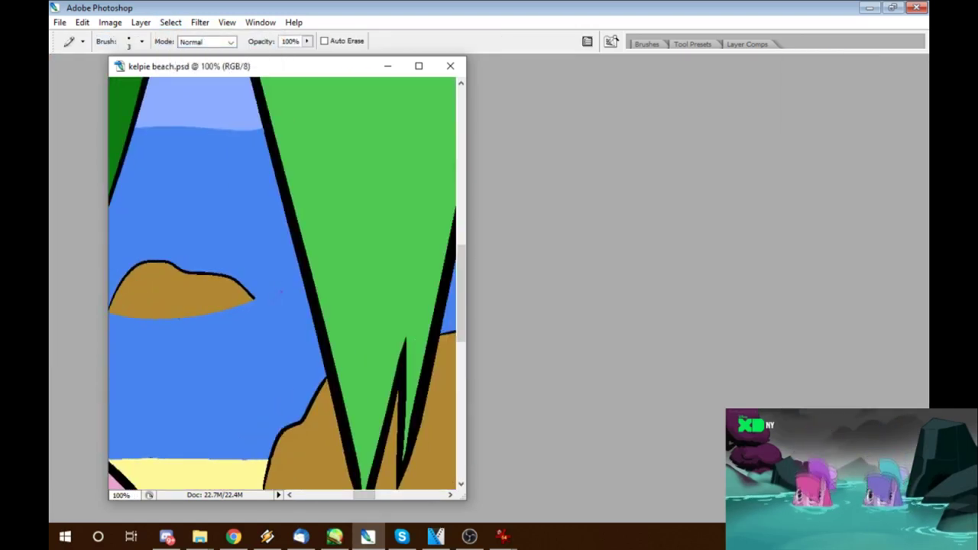
Step: Fill the outlines of the rock between the palm leaves and the rock beneath the larger pony's chin with the rock brown
key(Tab)
key(x)
key(g)
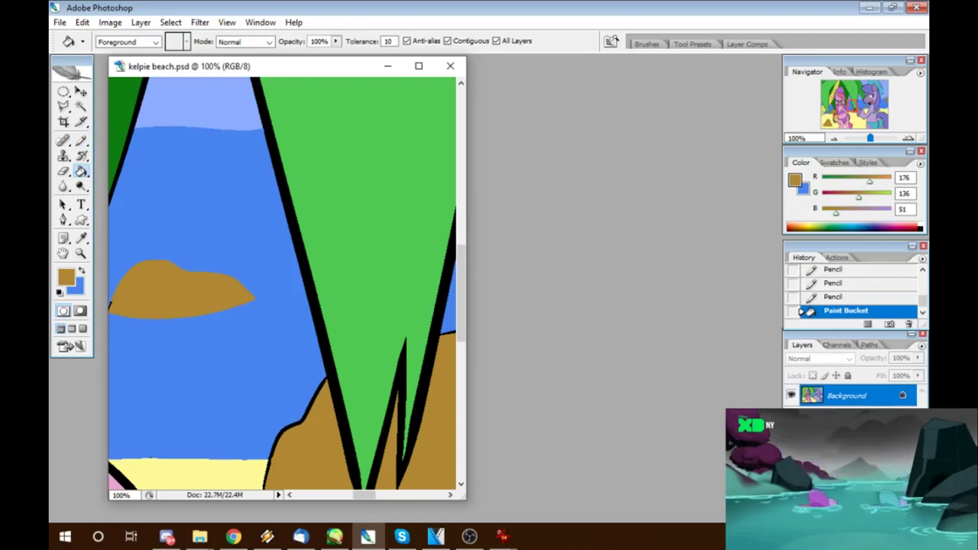
scroll(282, 288, left, 5)
scroll(142, 330, right, 20)
click(142, 330)
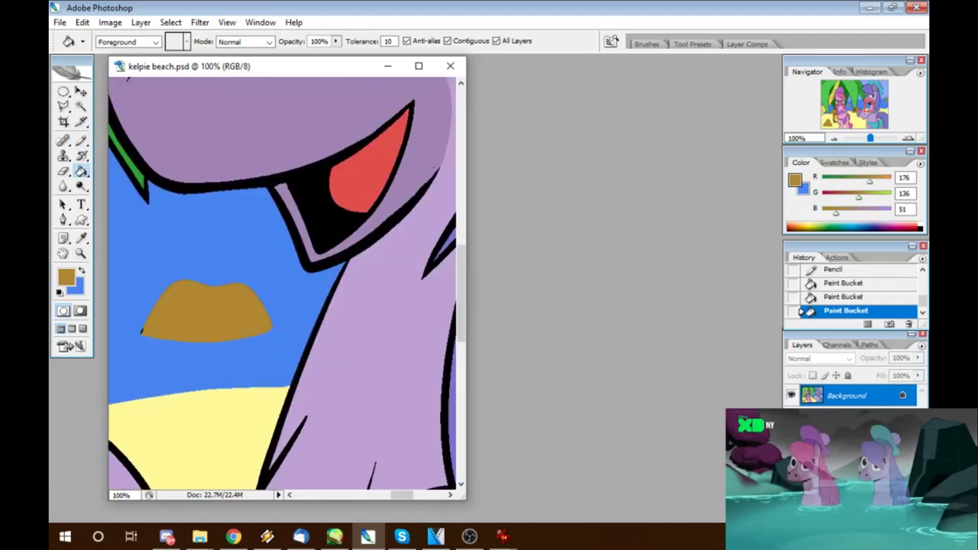
key(b)
Step: Fill the outlines of both rocks behind the larger pony's hair with the rock brown and pencil over their black tips
scroll(282, 288, right, 10)
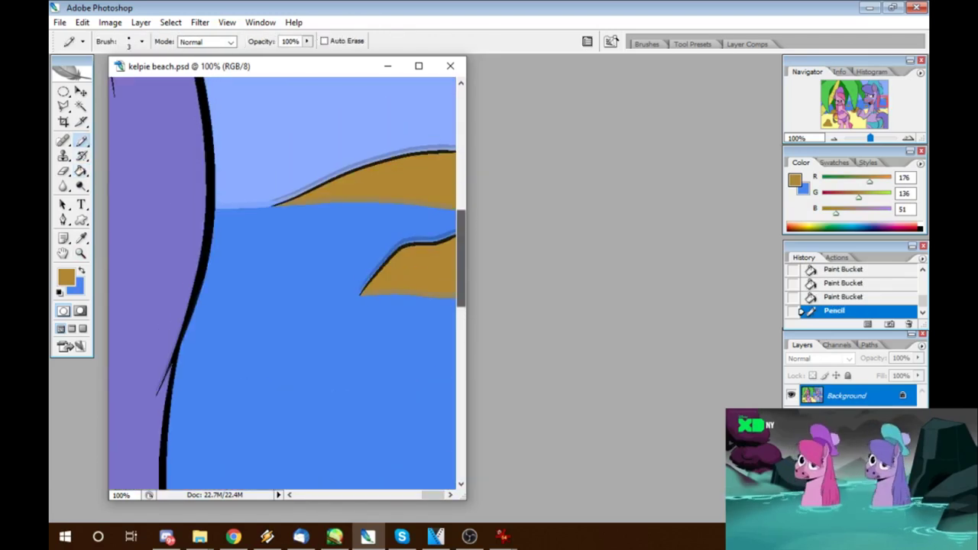
key(g)
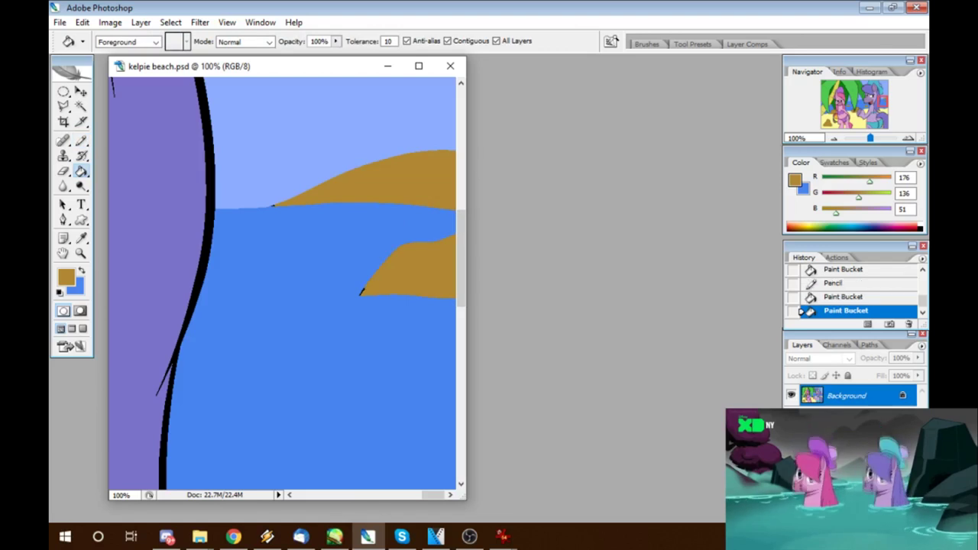
key(b)
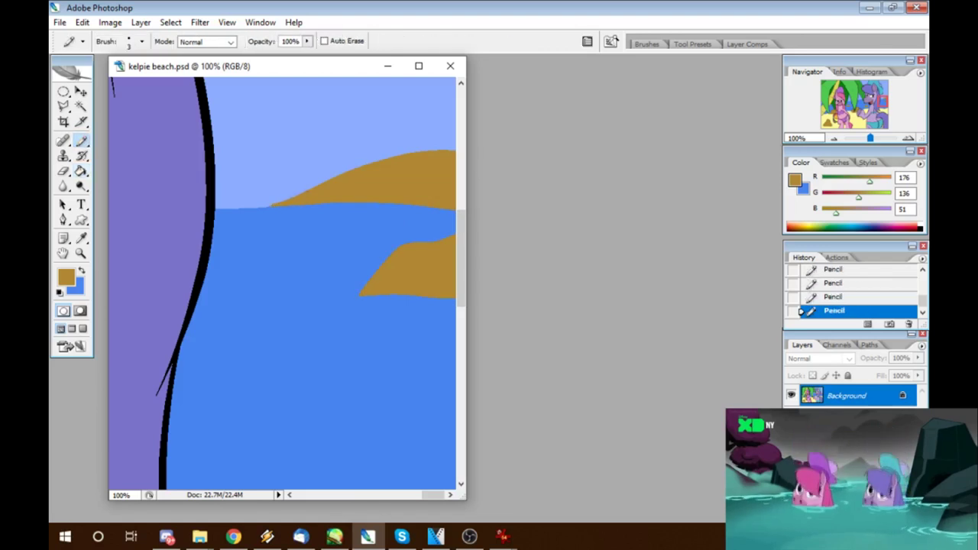
Step: Select the outline of the large rock behind the larger pony's hoof and recolour its upper edge beside the palm leaf brown
scroll(285, 226, left, 10)
scroll(285, 226, down, 5)
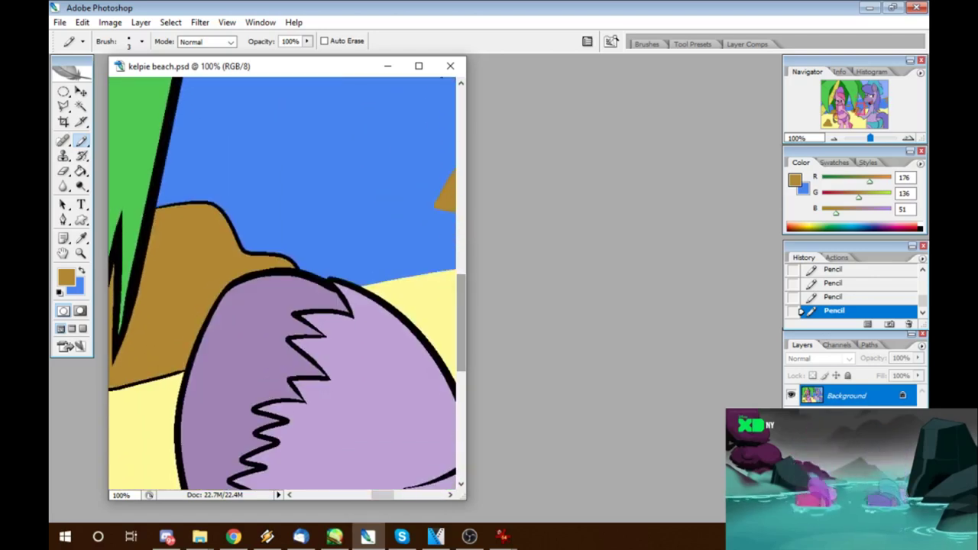
key(w)
click(227, 221)
key(b)
click(228, 221)
click(228, 221)
click(228, 220)
key(g)
click(228, 229)
scroll(282, 283, left, 5)
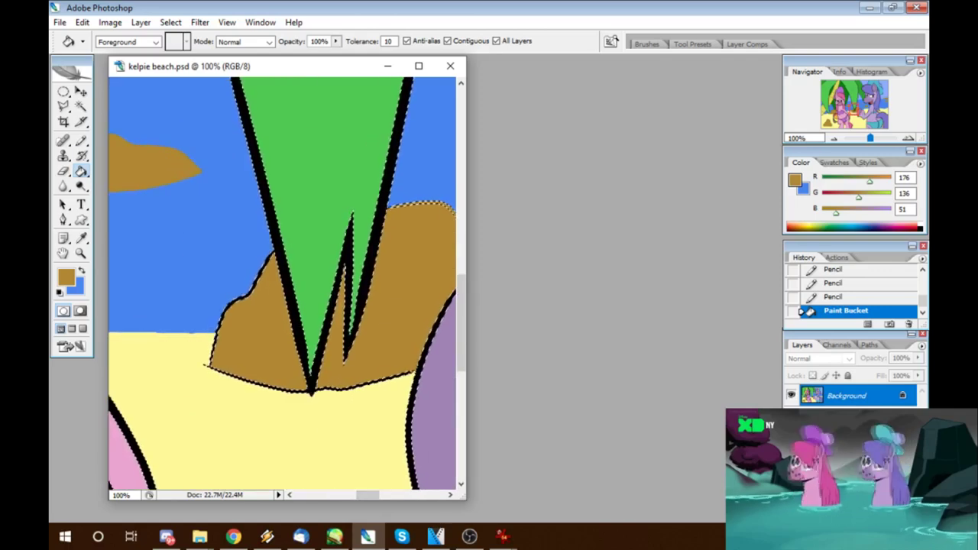
Step: Break the large rock's lower outline at the leaf tip and the hoof, and fill the stretch between them brown
key(z)
click(333, 405)
key(b)
click(251, 260)
click(432, 226)
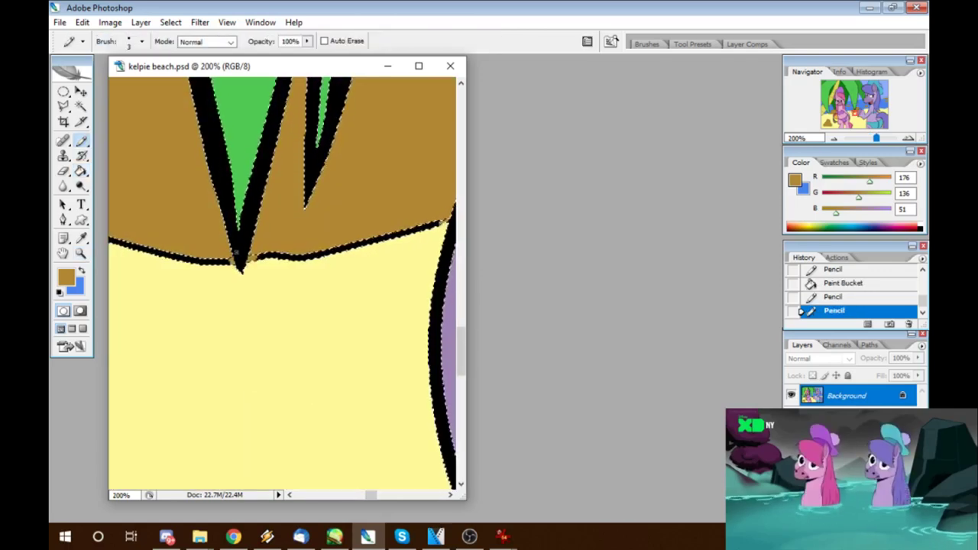
key(g)
click(344, 240)
Step: Recolour the rest of the large rock's outline on the far side of the palm leaf brown, and deselect
scroll(283, 283, left, 5)
scroll(283, 283, up, 5)
key(b)
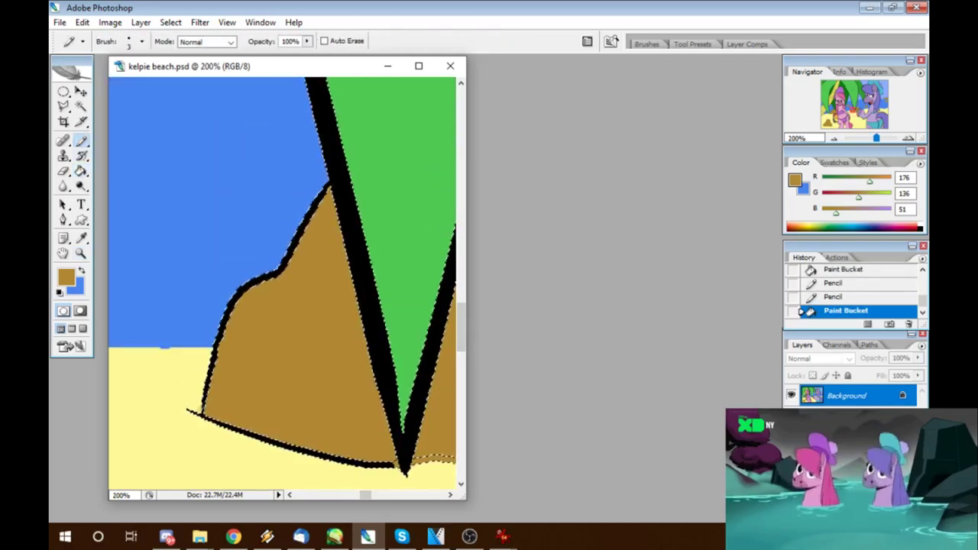
click(329, 187)
key(g)
click(305, 451)
key(b)
click(252, 275)
key(g)
key(b)
key(alt+s)
key(d)
Step: Select the line art around the rock behind the beach ball and pencil breaks in its outline at the palm leaf and the ball
key(ctrl+minus)
key(ctrl+minus)
key(ctrl+minus)
key(ctrl+minus)
key(ctrl+minus)
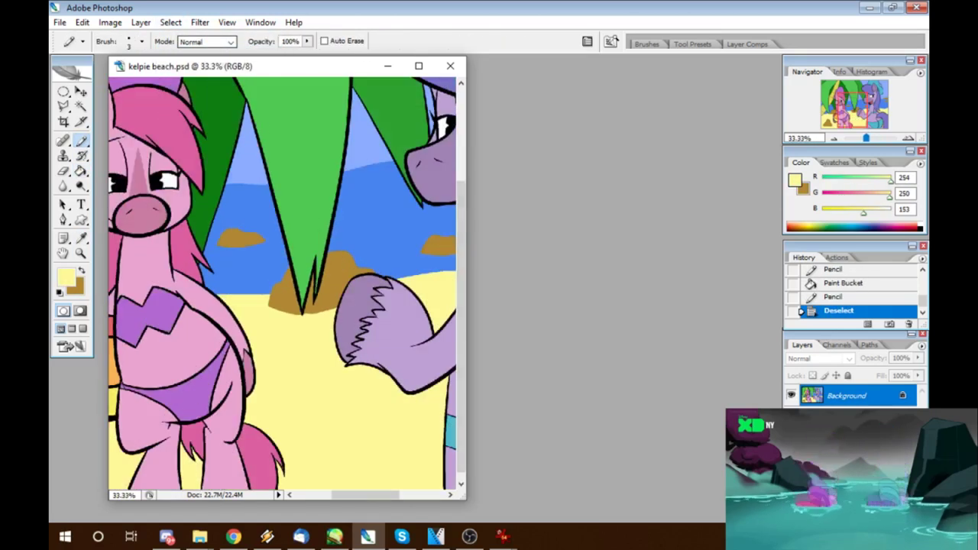
key(Tab)
scroll(282, 282, left, 3)
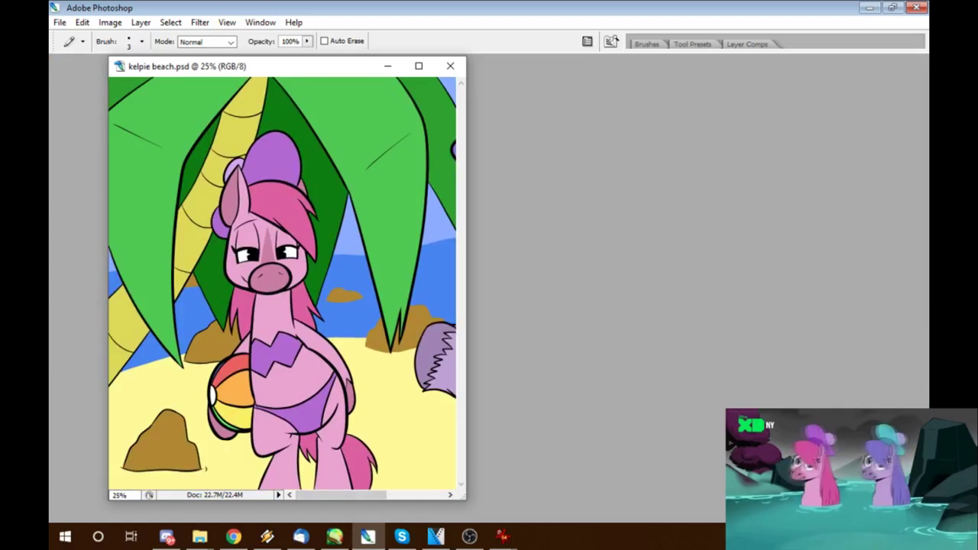
key(Tab)
key(z)
key(ctrl+plus)
key(ctrl+plus)
key(ctrl+plus)
key(ctrl+plus)
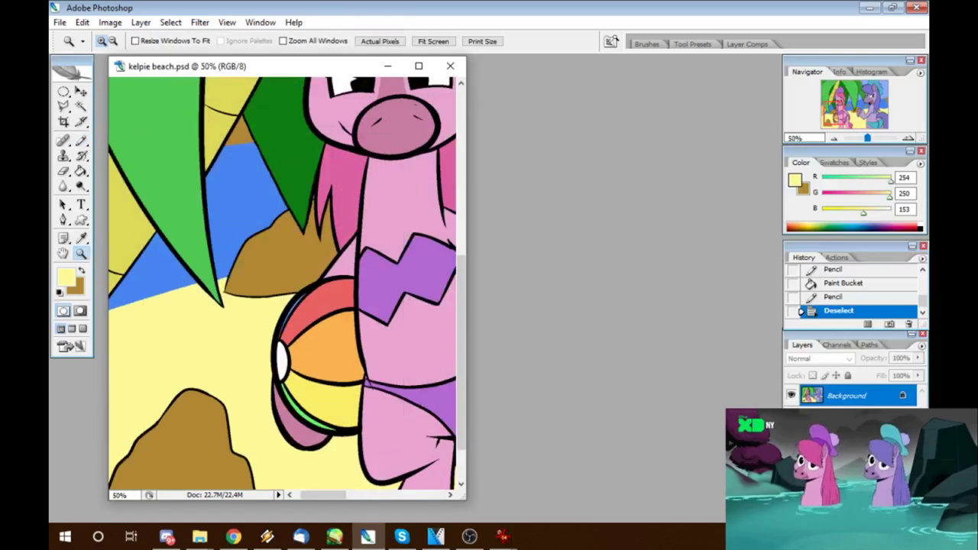
key(w)
click(454, 481)
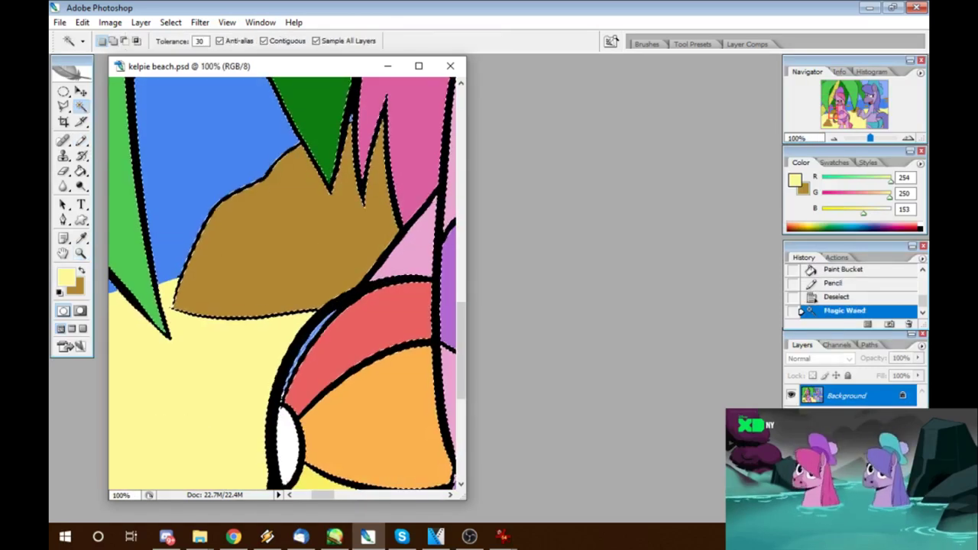
key(b)
click(454, 482)
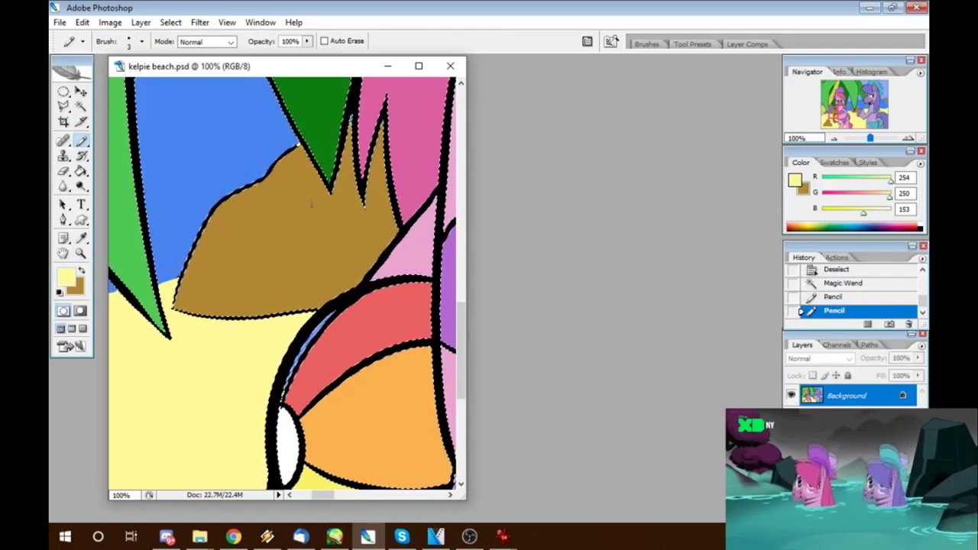
key(x)
key(ctrl+z)
key(ctrl+z)
click(287, 390)
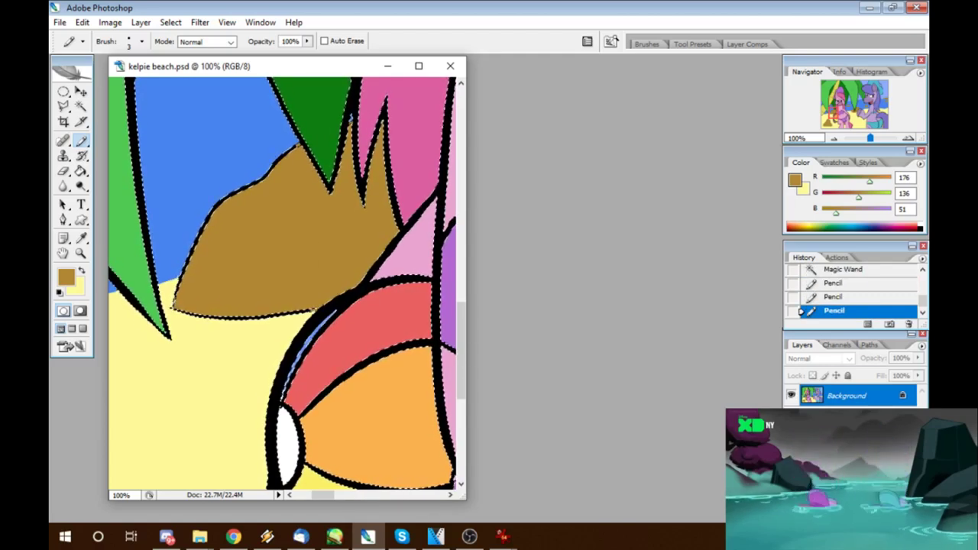
Step: Fill the outline of the rock behind the beach ball with brown, deselect, and pencil over its leftover black bits
key(g)
click(229, 229)
click(244, 298)
key(b)
key(x)
click(194, 386)
click(170, 22)
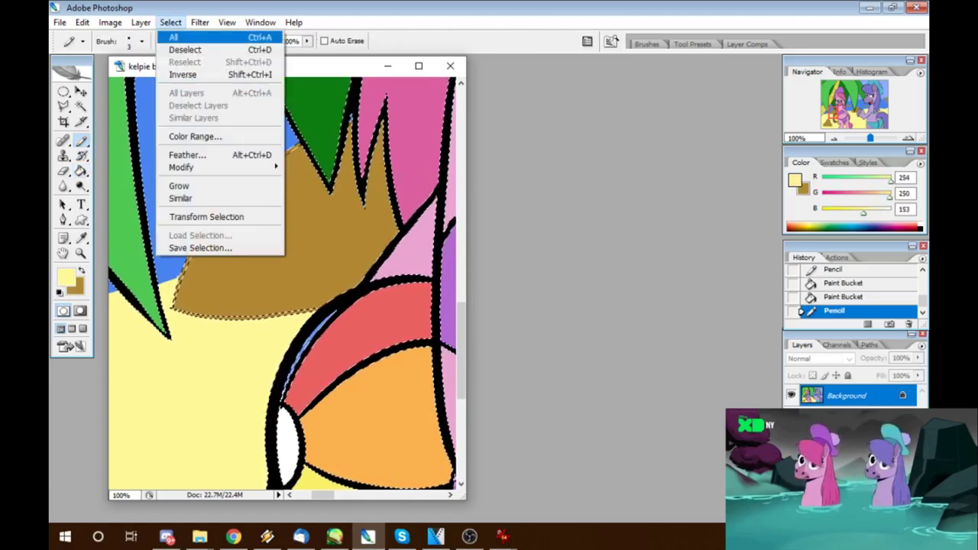
click(185, 48)
key(x)
click(329, 193)
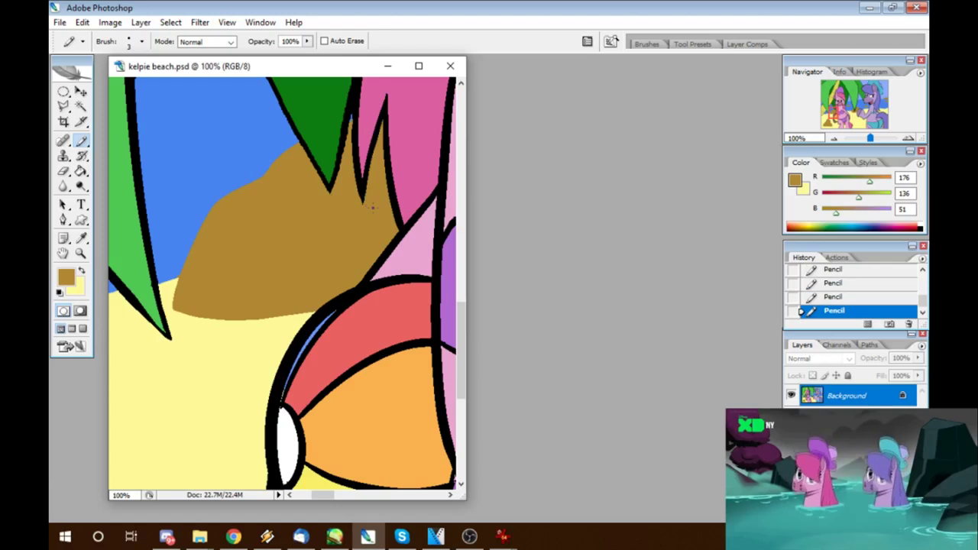
Step: Fill the front rock's outline with brown and pencil over the stray line at its lower corner in sand yellow
key(ctrl+minus)
key(ctrl+minus)
key(ctrl+minus)
key(ctrl+minus)
key(ctrl+plus)
key(ctrl+plus)
key(ctrl+plus)
key(g)
click(252, 359)
key(x)
key(b)
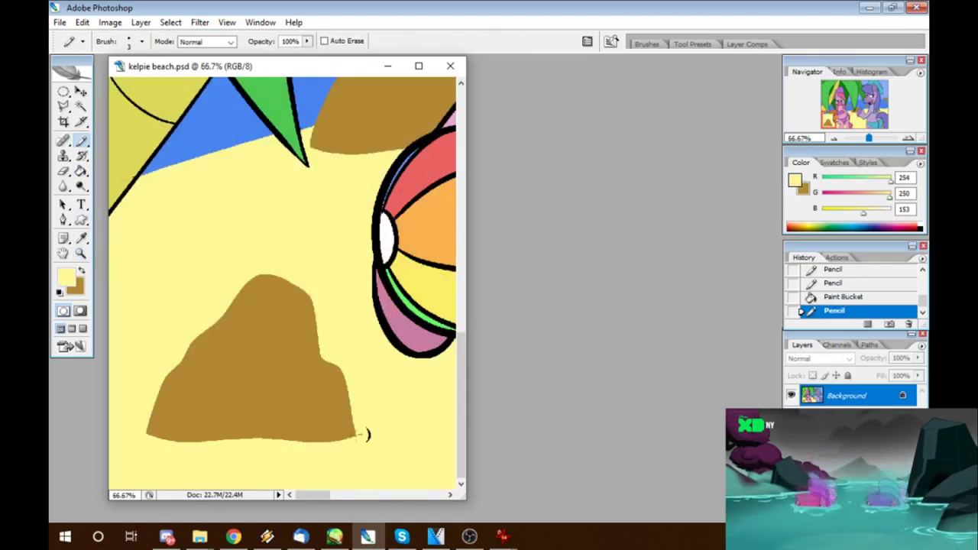
Step: Sample the light leaf green and fill the black line between the left palm leaf and the darker leaf in the corner
key(ctrl+minus)
key(ctrl+minus)
key(ctrl+minus)
key(ctrl+minus)
key(ctrl+minus)
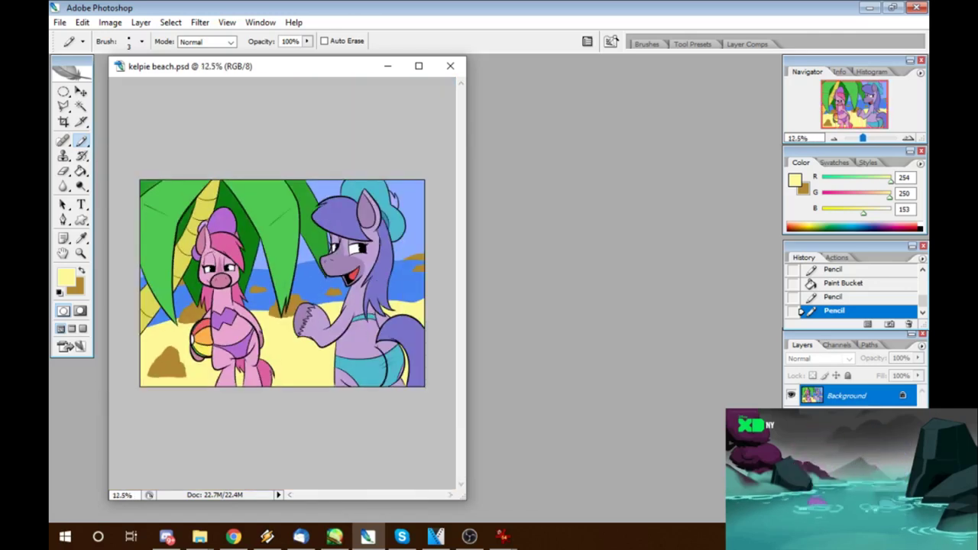
ctrl+click(222, 282)
ctrl+click(221, 283)
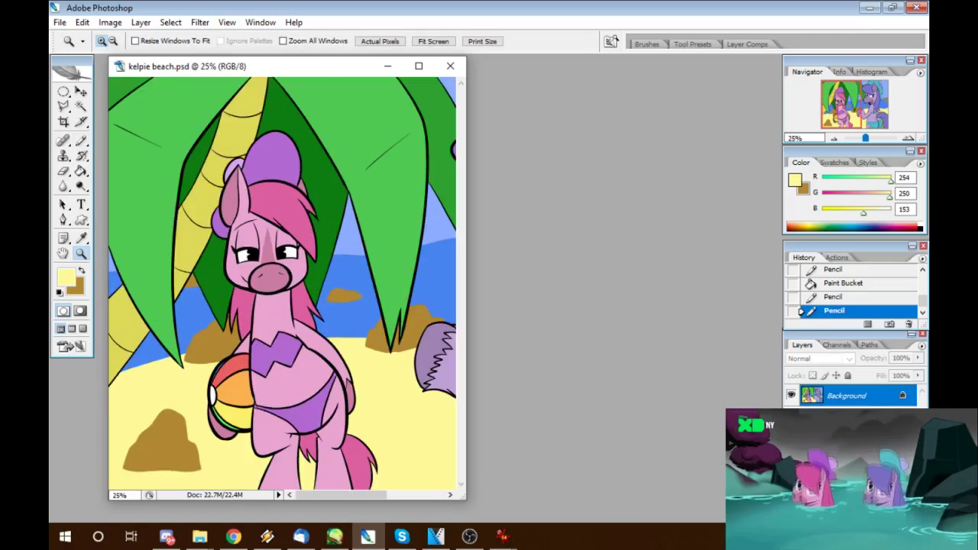
key(g)
alt+click(153, 153)
click(130, 94)
Step: Select the line art around the left palm leaf and pencil light green breaks where its outline meets the trunk
key(w)
click(191, 153)
key(z)
click(180, 172)
click(180, 172)
click(180, 172)
key(b)
drag(142, 245, 149, 257)
drag(215, 365, 223, 380)
drag(283, 289, 282, 311)
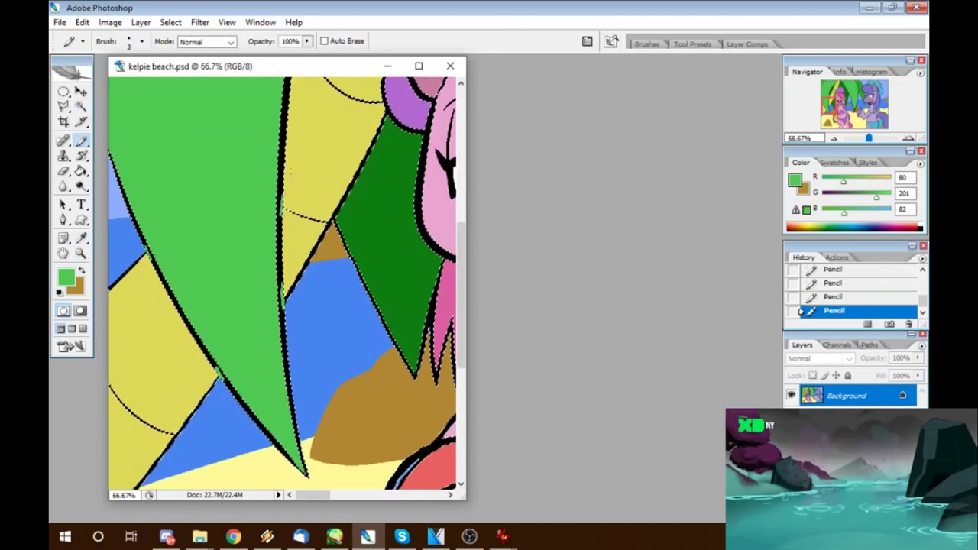
Step: Try to fill the left palm leaf's outline beside the upper trunk with light green
scroll(282, 283, up, 3)
scroll(282, 283, up, 3)
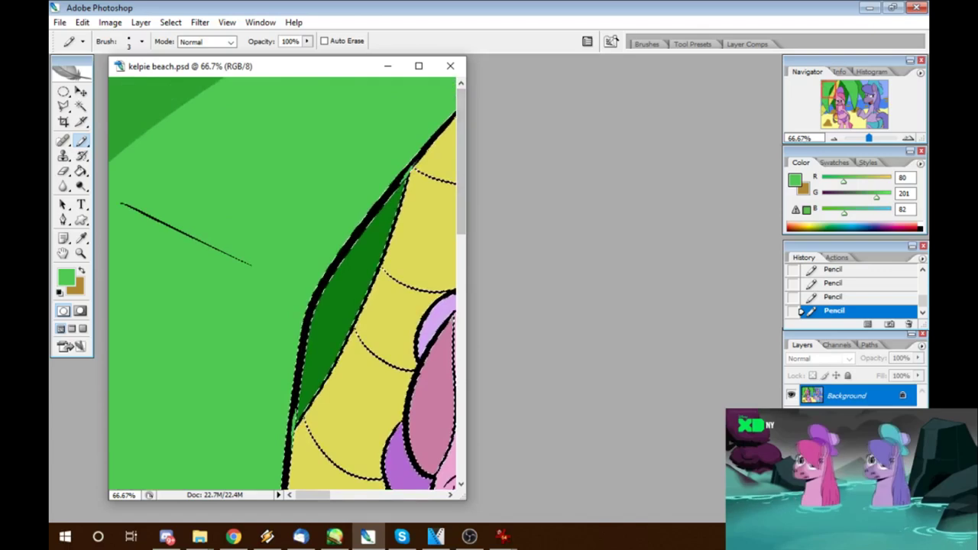
scroll(283, 283, down, 5)
key(g)
click(149, 229)
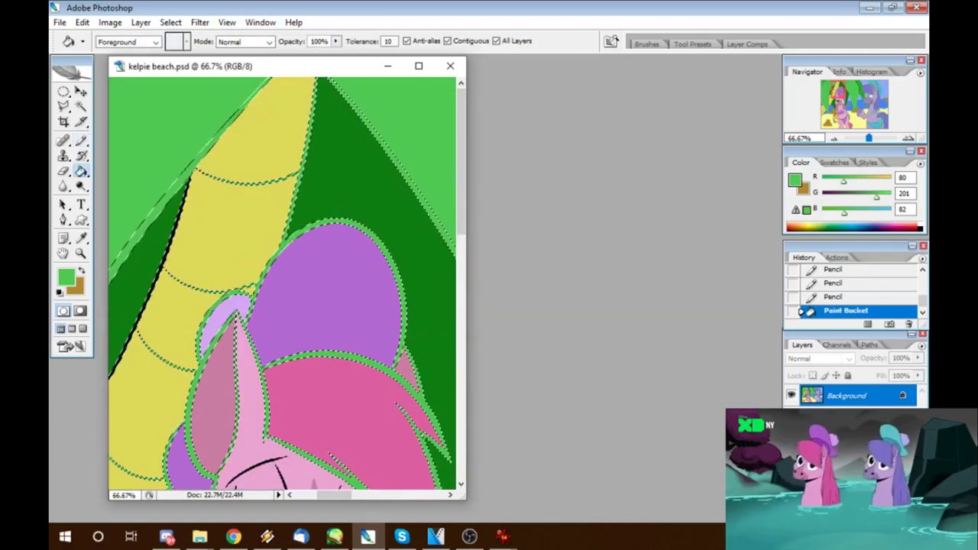
key(ctrl+z)
key(b)
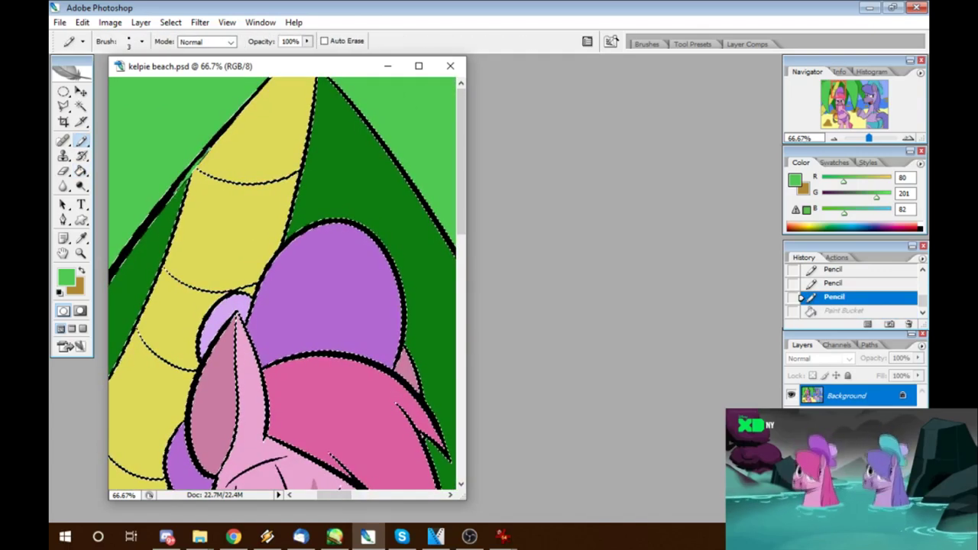
key(g)
click(149, 229)
key(ctrl+z)
Step: Pencil further light green breaks where the left leaf's outline touches the trunk, and fill that outline light green
scroll(282, 283, left, 3)
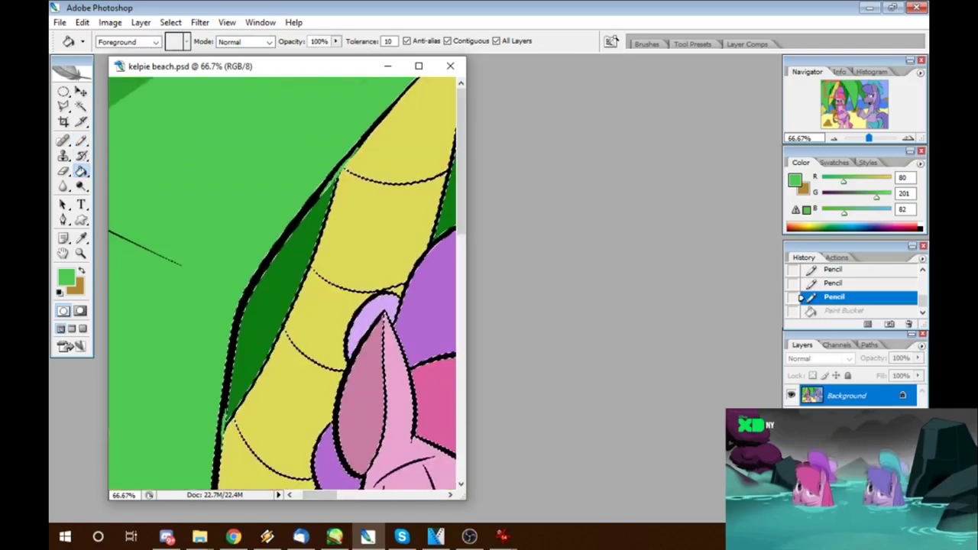
scroll(283, 283, down, 5)
key(b)
drag(229, 210, 220, 305)
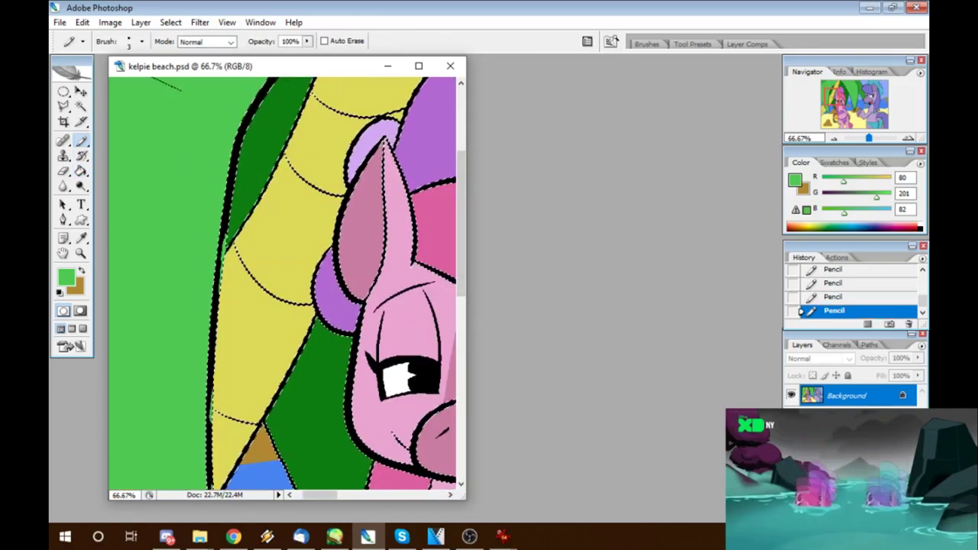
scroll(282, 283, down, 3)
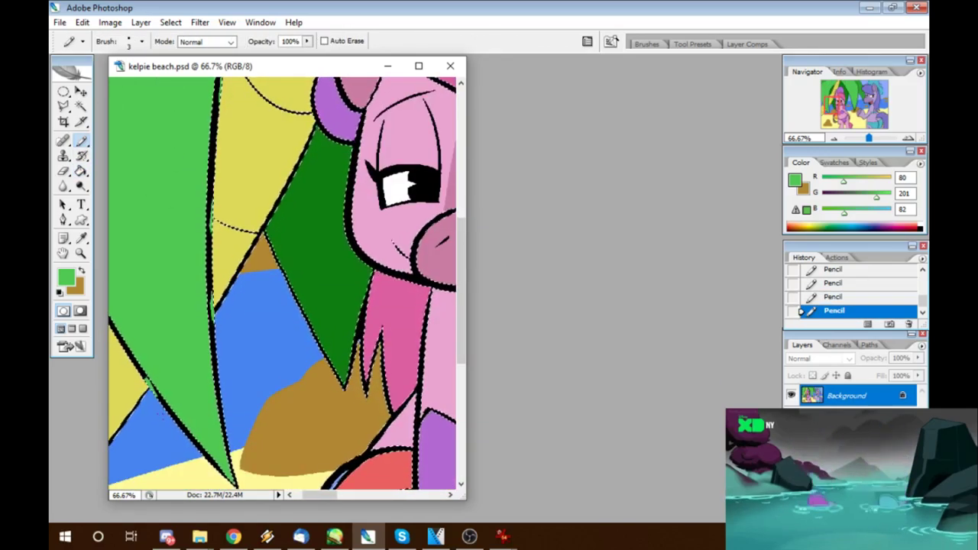
scroll(282, 283, left, 2)
key(g)
scroll(283, 283, up, 3)
Step: Separate the middle palm leaf's outline from the trunk and fill its edge along the dark leaf with light green
scroll(283, 283, right, 3)
key(b)
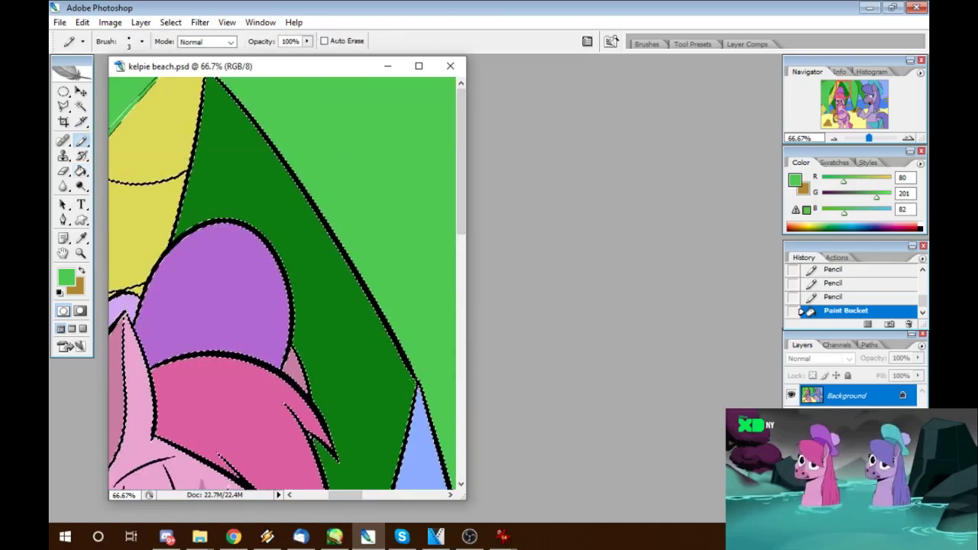
click(210, 83)
key(g)
click(312, 222)
scroll(283, 282, down, 2)
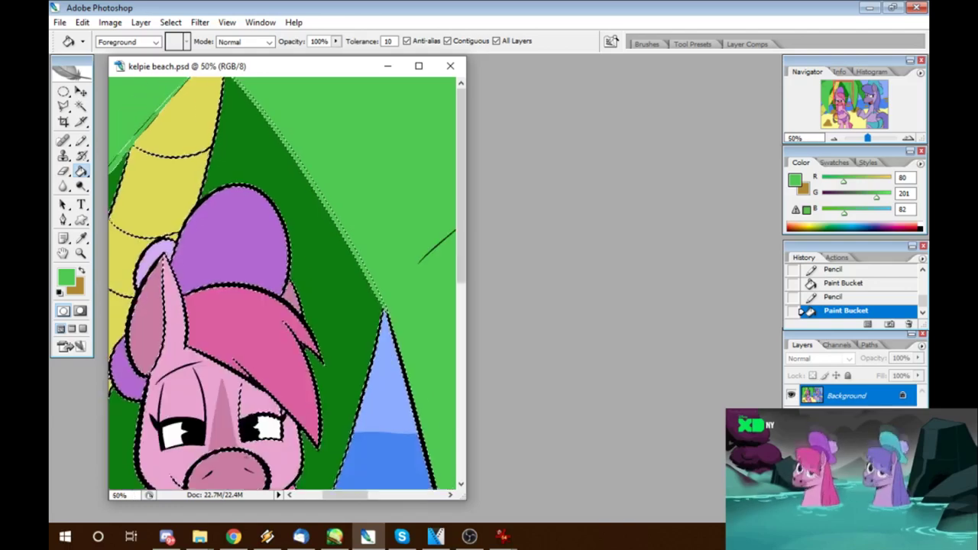
Step: Fill the remaining outline of the middle palm leaf with light green and deselect
scroll(283, 282, right, 4)
scroll(283, 283, up, 1)
key(b)
click(237, 80)
key(g)
click(292, 230)
click(170, 22)
click(180, 48)
Step: Fill the left leaf's vein line with a medium green and pencil over leftover black along the leaf in light green
key(Tab)
scroll(283, 283, left, 4)
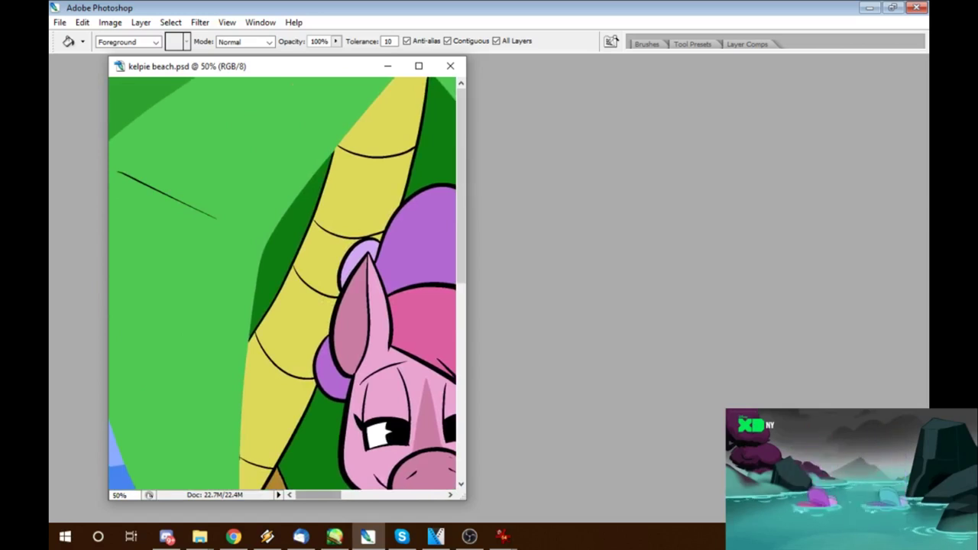
key(Tab)
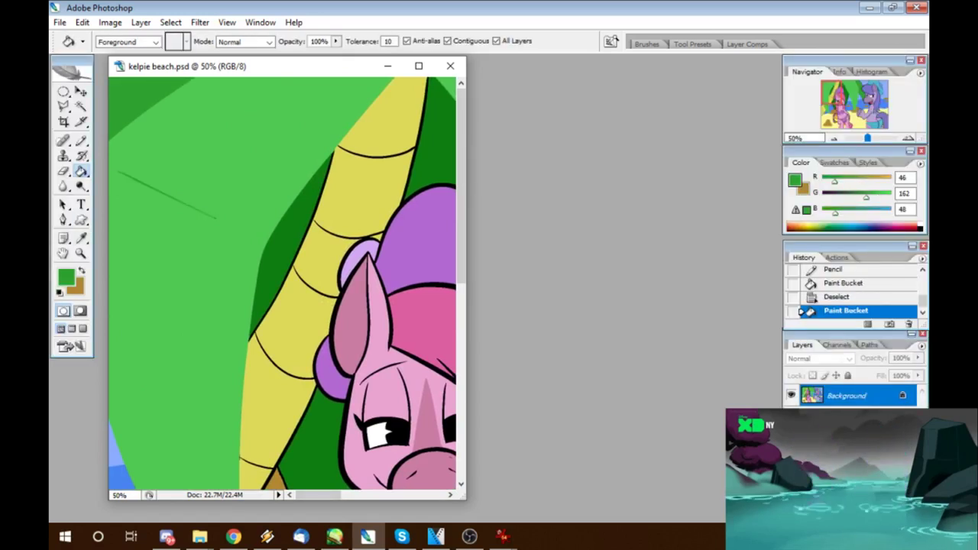
key(b)
alt+click(220, 220)
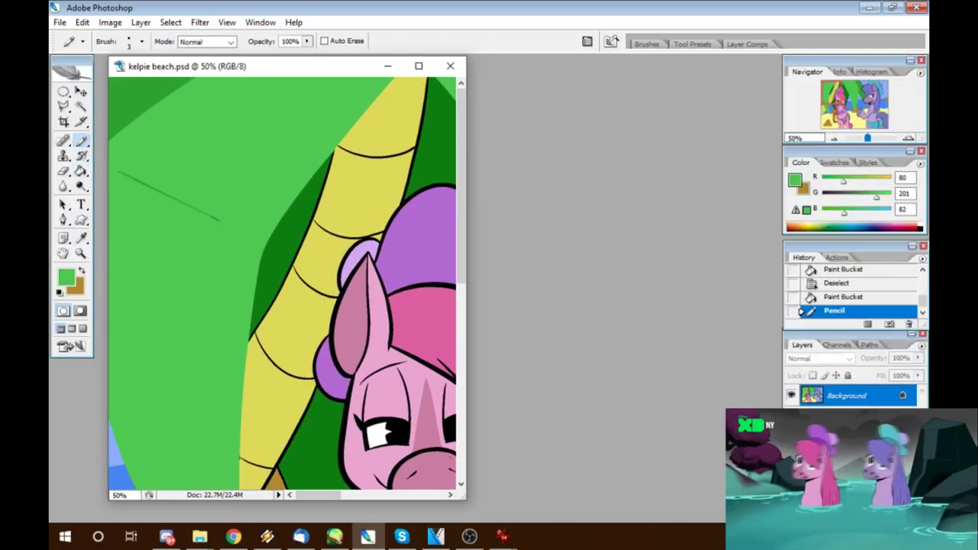
scroll(225, 229, down, 6)
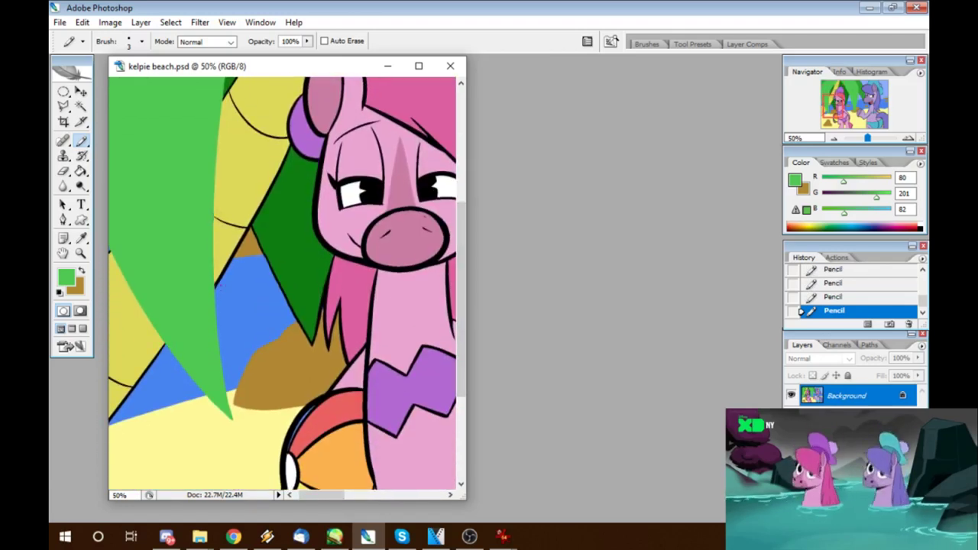
Step: Select the line art around the dark leaf behind the smaller pony, sample its dark green, and set the pencil to 9 px
key(w)
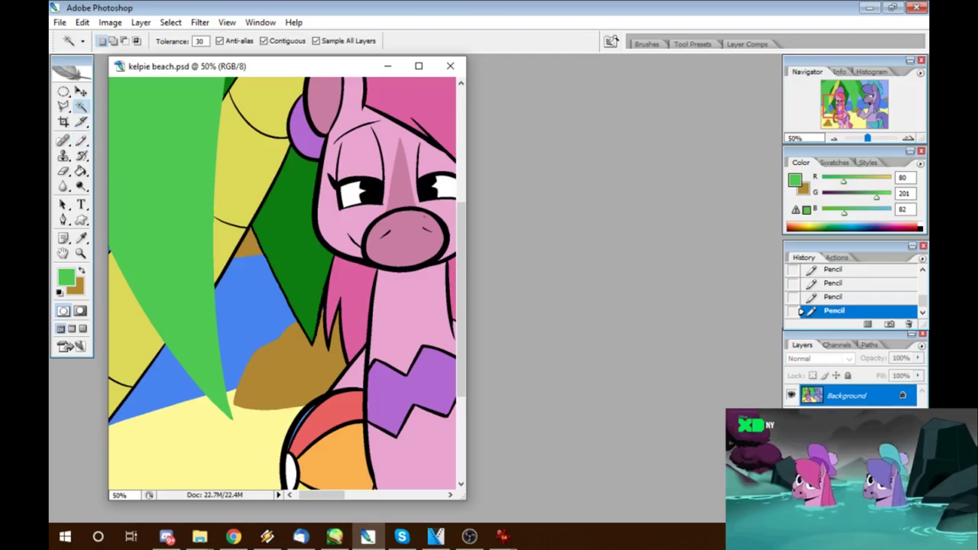
click(284, 290)
key(i)
click(284, 290)
key(z)
click(306, 252)
click(305, 275)
key(b)
click(163, 275)
click(142, 42)
key(Tab)
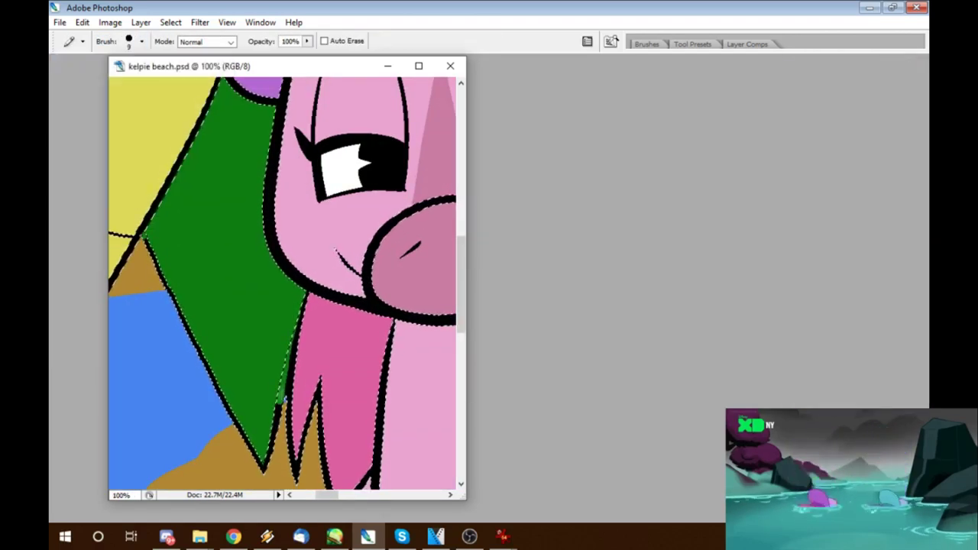
Step: Recolour the dark leaf's outlines on both sides of the smaller pony dark green with pencil and fill, and deselect
key(Tab)
key(g)
scroll(283, 282, right, 3)
key(b)
drag(199, 378, 243, 439)
drag(176, 256, 229, 374)
scroll(413, 205, up, 5)
key(g)
click(328, 321)
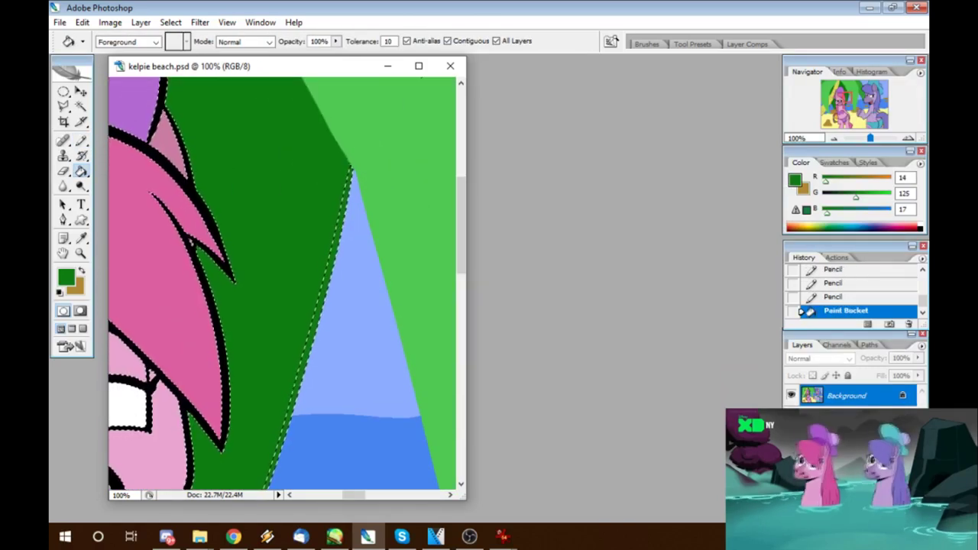
key(ctrl+minus)
key(ctrl+minus)
key(ctrl+minus)
key(ctrl+minus)
key(ctrl+minus)
key(ctrl+d)
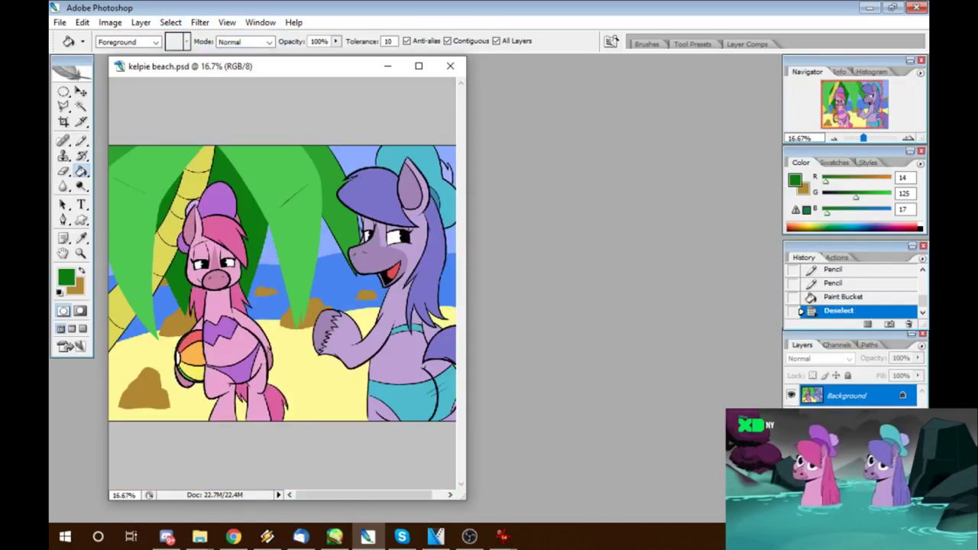
Step: Fill the vein lines on the left and middle palm leaves with the dark green
key(ctrl+plus)
key(ctrl+plus)
key(ctrl+plus)
key(ctrl+plus)
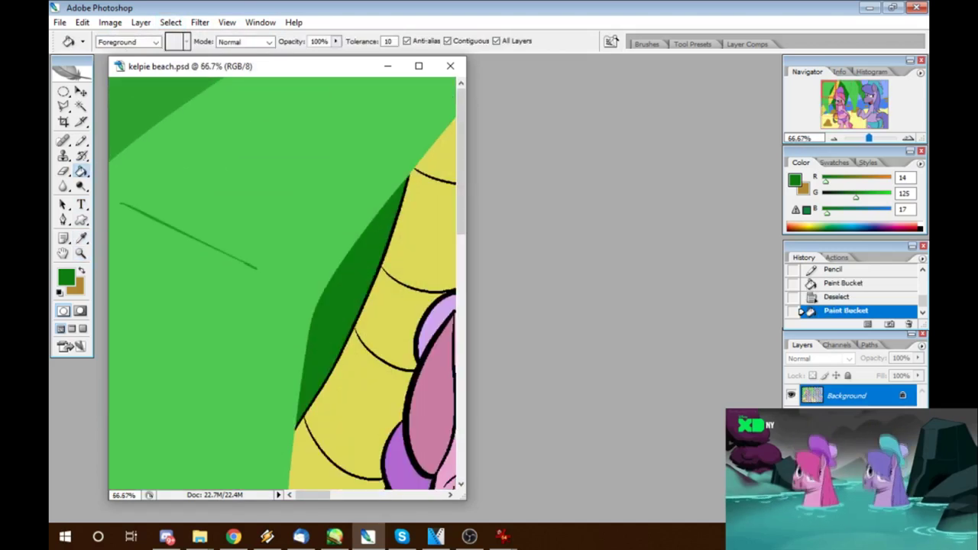
scroll(283, 283, right, 5)
key(b)
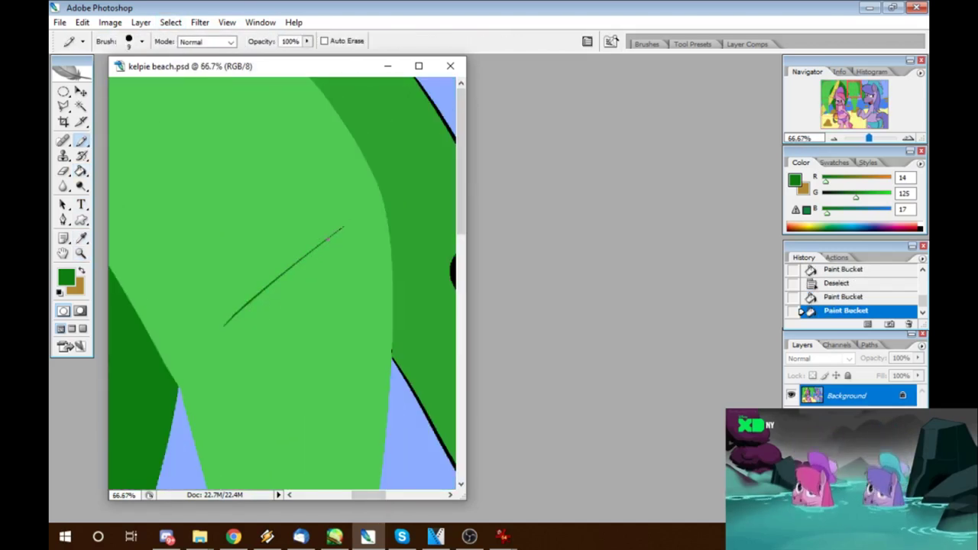
Step: Undo the last two pencil strokes on the middle leaf's vein and set the pencil size to 5 px
key(ctrl+alt+z)
key(ctrl+alt+z)
click(141, 41)
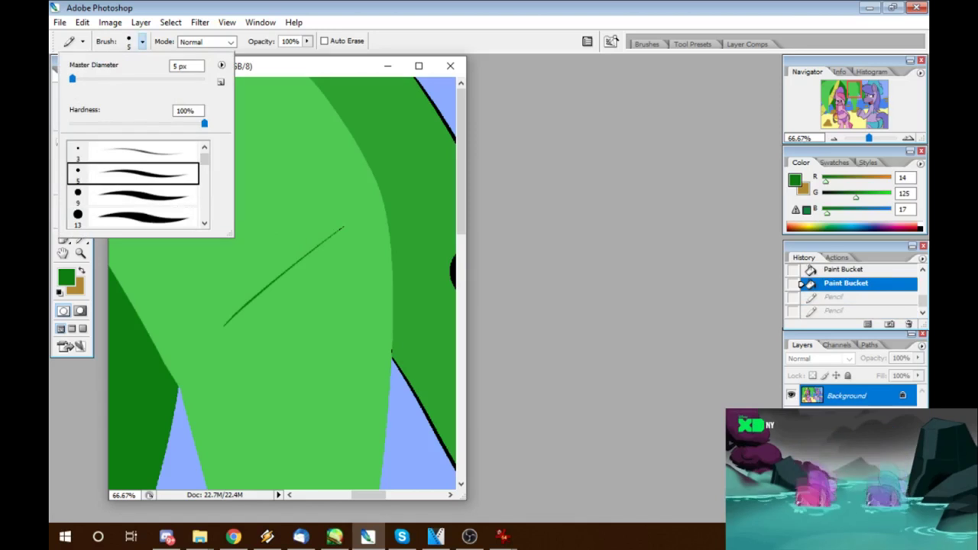
Step: Set the Pencil's diameter to 5 px at 100% hardness for touching up the light green palm frond
key(Return)
key(Tab)
key(Tab)
scroll(282, 283, right, 5)
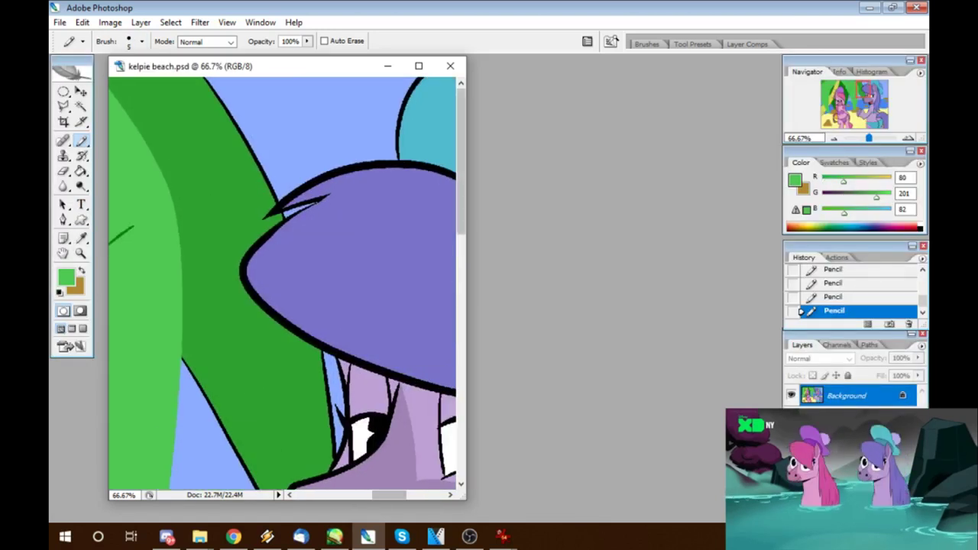
Step: Break the frond's selected outline at the purple hair and fill it with the frond's mid green, RGB 46, 162, 48
key(i)
key(z)
key(ctrl+plus)
key(i)
key(x)
click(321, 366)
key(b)
key(w)
click(370, 260)
key(b)
key(x)
click(370, 260)
click(371, 260)
key(g)
click(370, 260)
Step: Separate the frond's outline from the purple pony's muzzle, fill the frond's remaining black edges with mid green, and deselect
scroll(283, 283, down, 10)
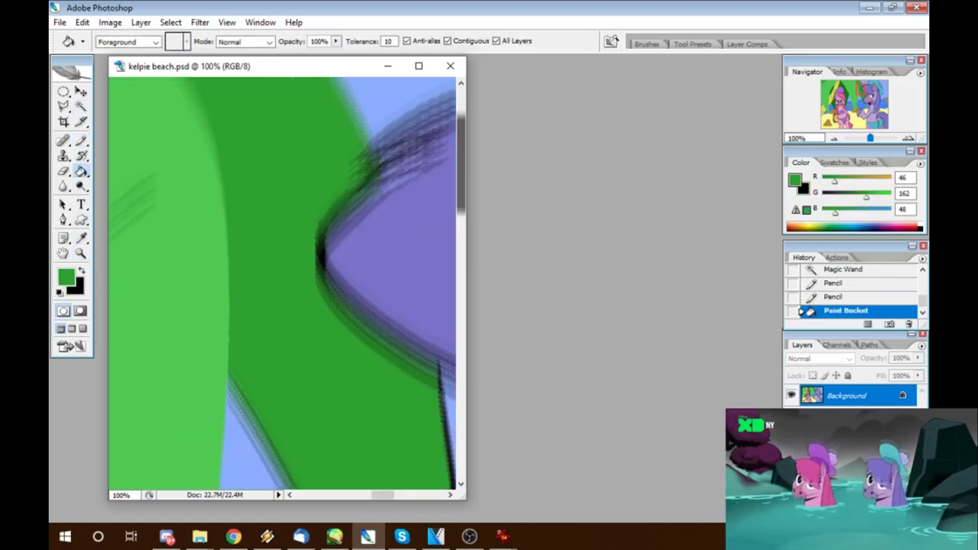
key(b)
click(252, 252)
click(233, 469)
key(g)
click(252, 191)
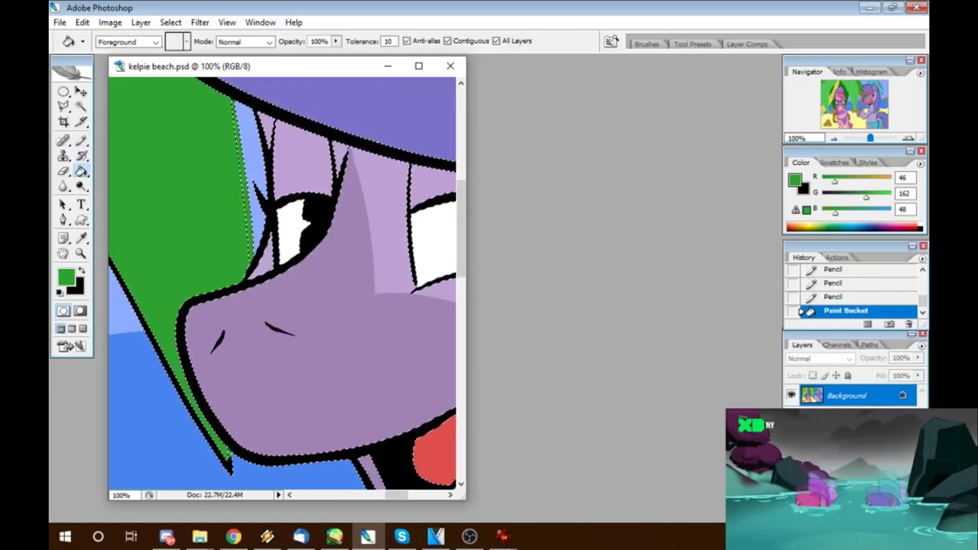
scroll(282, 282, left, 5)
click(359, 191)
key(ctrl+0)
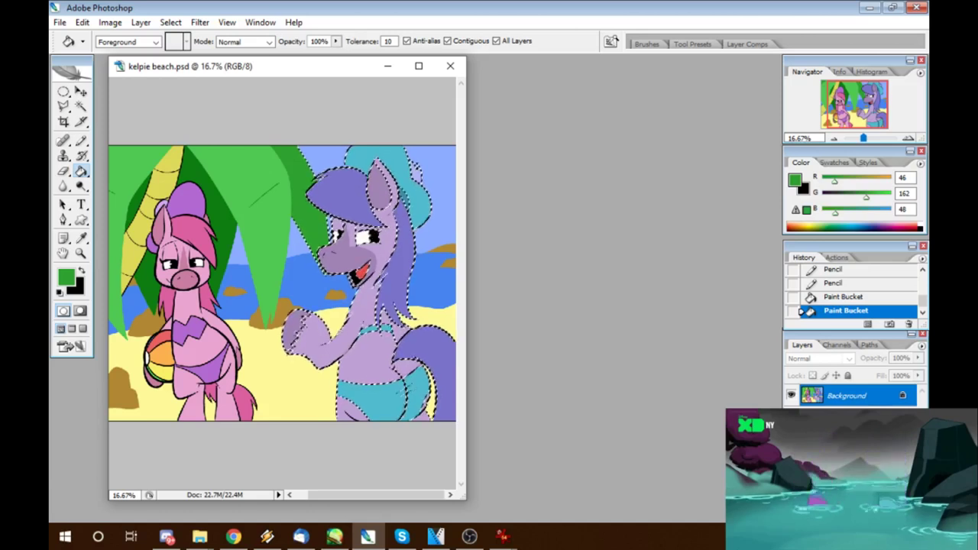
key(ctrl+d)
Step: Sample the palm trunk's yellow and set the foreground color to a darker yellow, RGB 190, 185, 48
key(z)
key(ctrl+plus)
key(ctrl+plus)
key(ctrl+plus)
key(i)
click(191, 290)
click(66, 277)
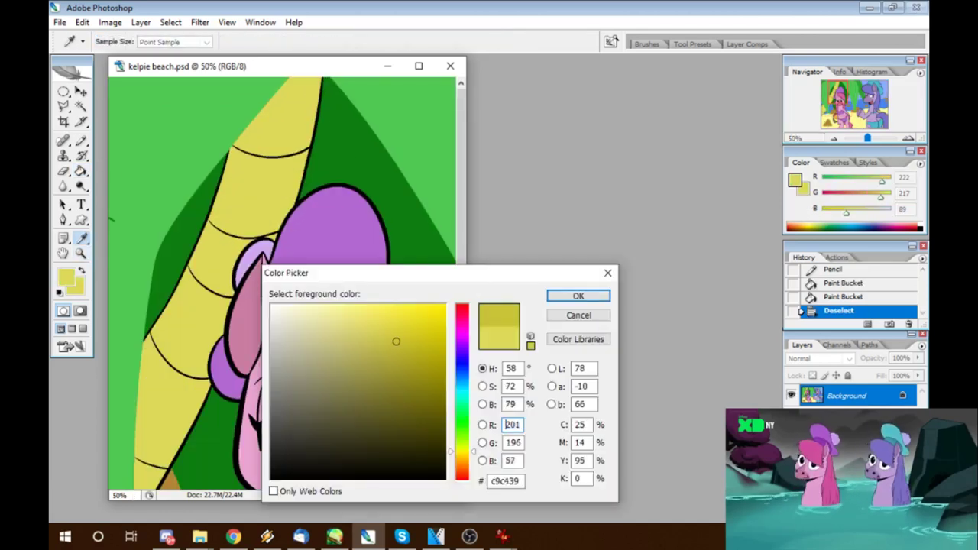
key(Return)
key(g)
click(244, 191)
key(ctrl+z)
Step: Close the gaps at the ends of the trunk's curved segment lines with the Pencil in sampled black
key(z)
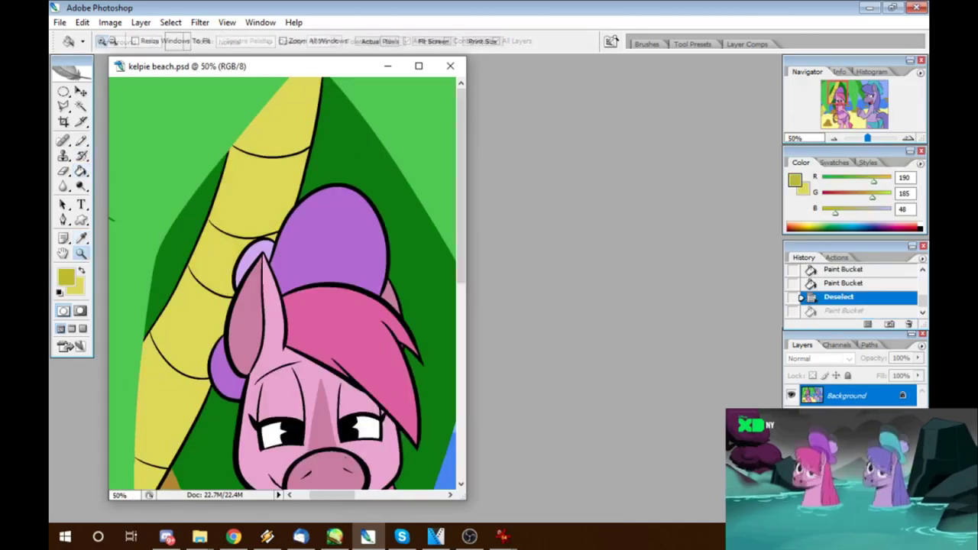
click(248, 202)
key(i)
click(189, 305)
key(b)
click(189, 305)
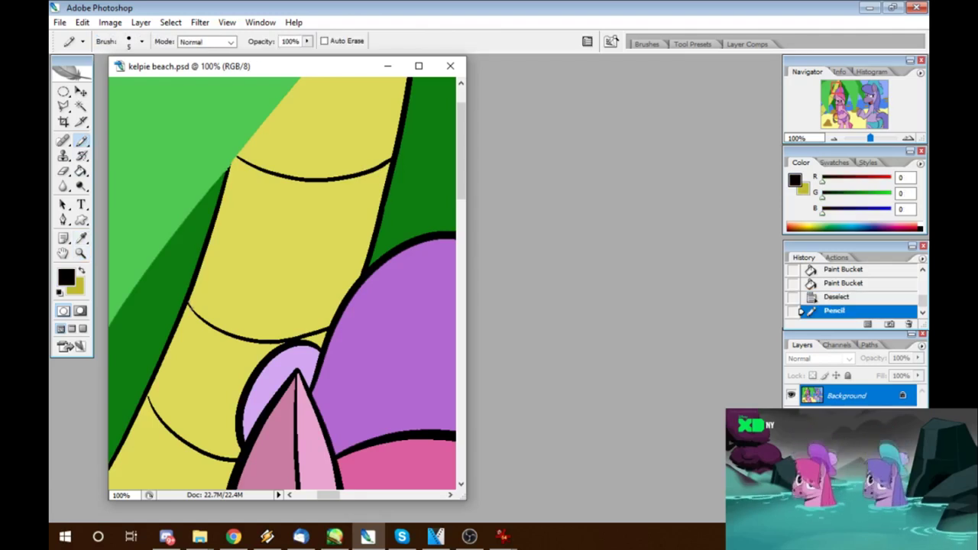
click(150, 400)
Step: Fill alternate segments of the palm trunk with the darker yellow, down to the trunk's base
key(g)
key(x)
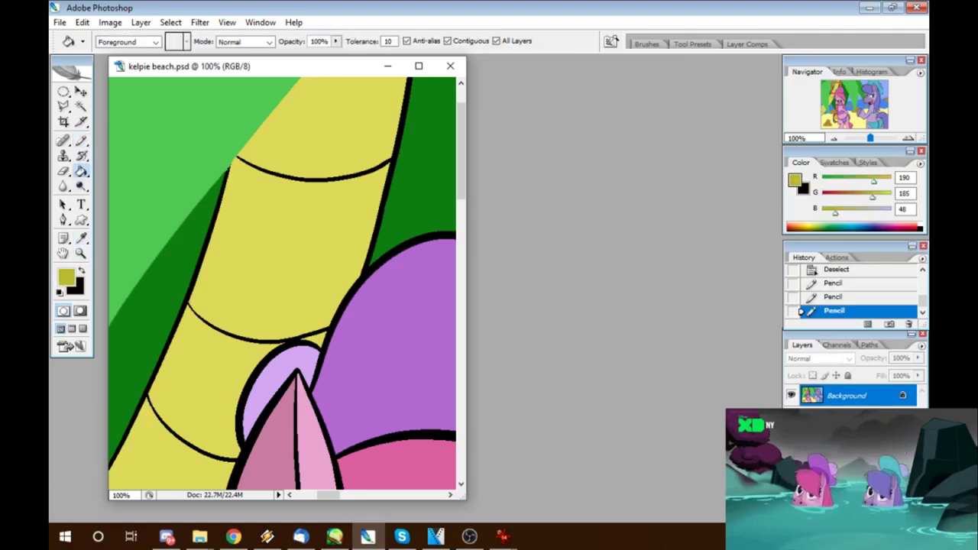
click(257, 208)
scroll(256, 208, up, 2)
scroll(282, 283, down, 10)
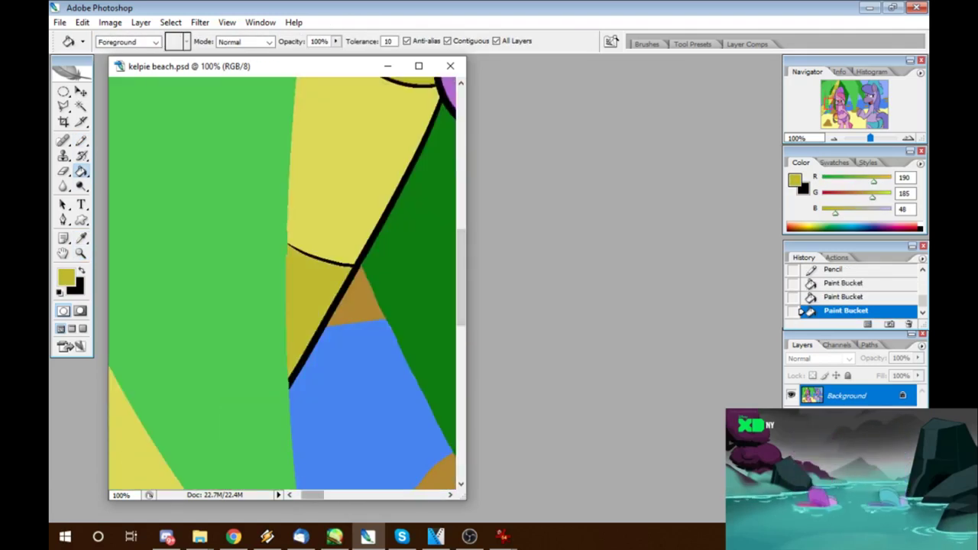
scroll(283, 282, down, 1)
click(153, 328)
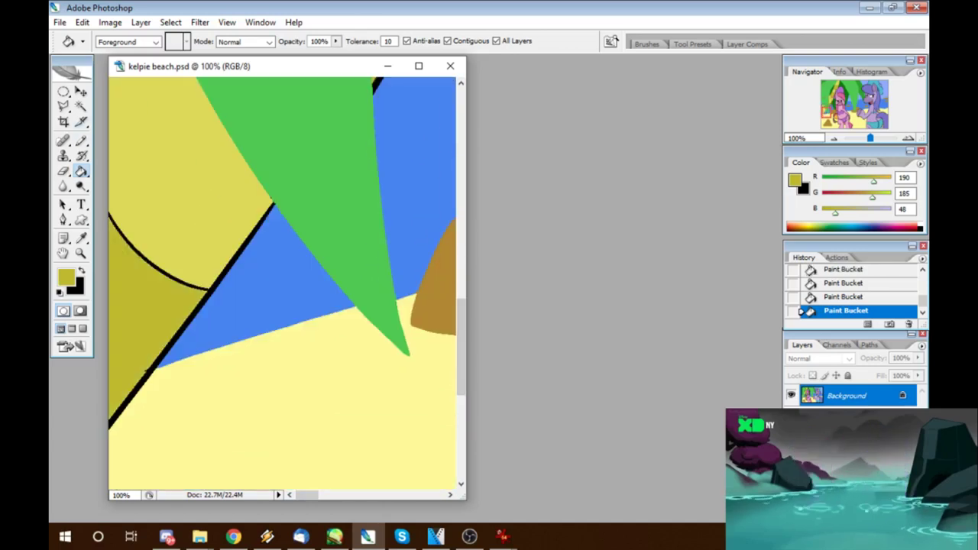
Step: Select the outline at the trunk's base, break it between segments, and fill each part with its segment's yellow
key(w)
key(b)
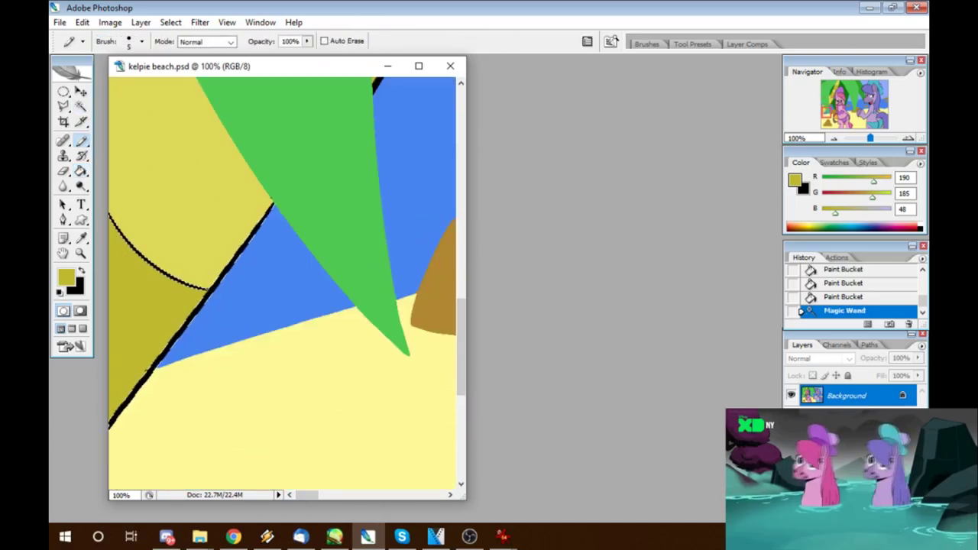
click(209, 290)
key(g)
click(175, 328)
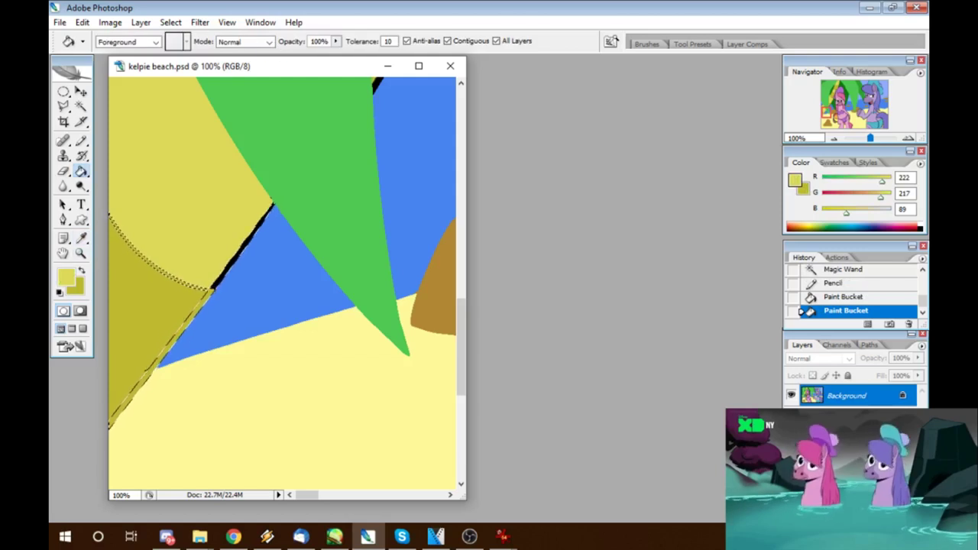
click(242, 246)
Step: Select the trunk outline above the sea, break it at the segment junction, and fill the dark segment's edges with darker yellow
scroll(283, 283, up, 5)
key(Tab)
scroll(283, 282, right, 5)
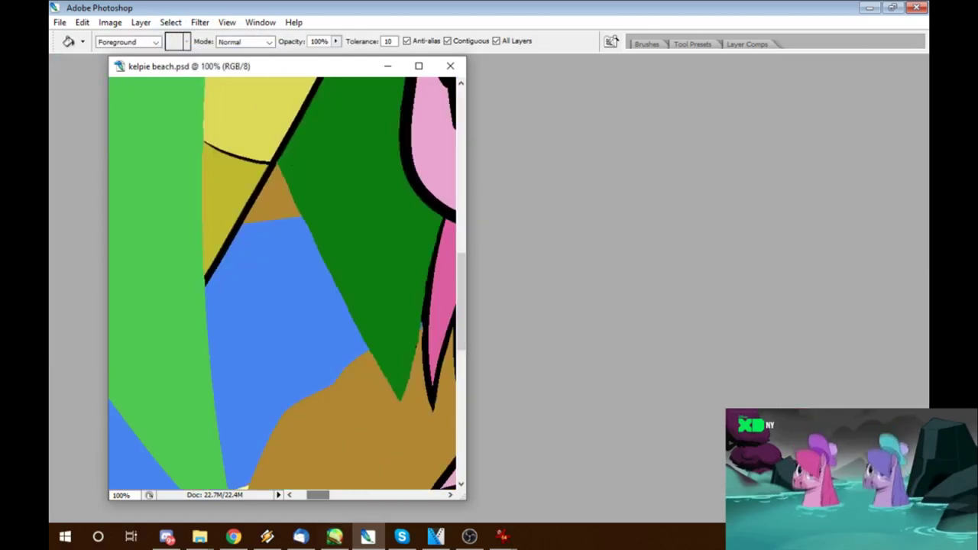
mouse_move(334, 536)
key(Tab)
key(w)
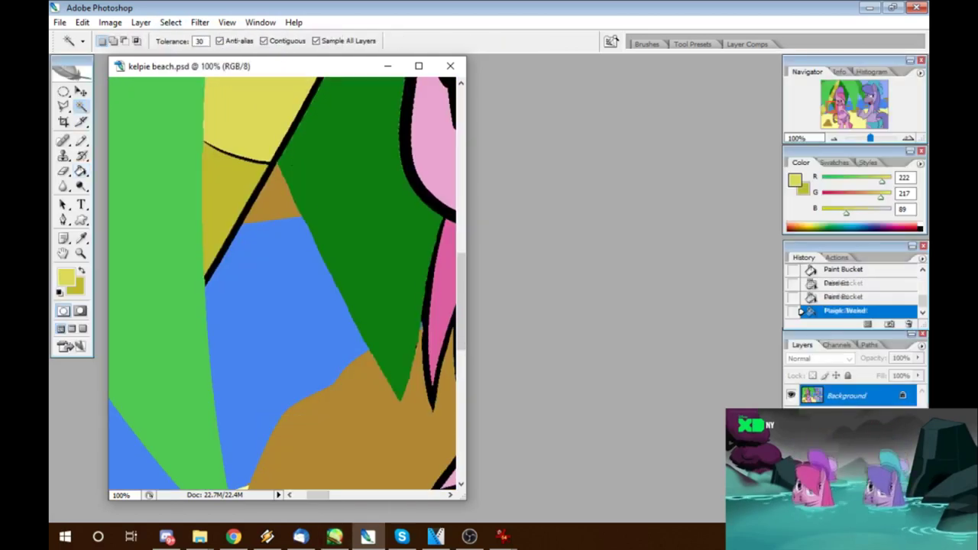
click(266, 167)
key(b)
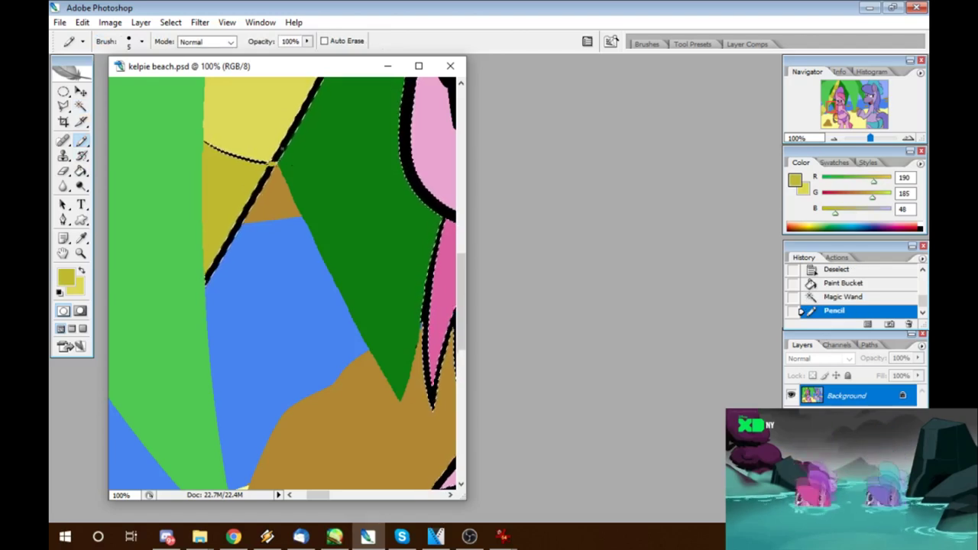
key(g)
click(233, 222)
click(229, 191)
Step: Break the outline where the trunk meets the purple hat and fill the light segment's edges with light yellow, RGB 222, 217, 89
scroll(283, 283, up, 5)
alt+click(252, 306)
key(b)
click(237, 359)
key(g)
click(280, 372)
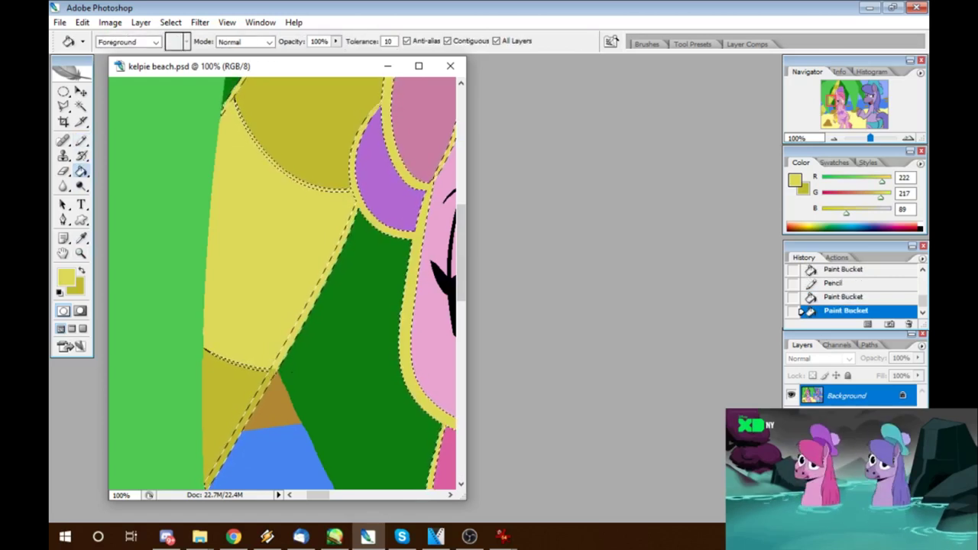
key(b)
click(356, 208)
key(g)
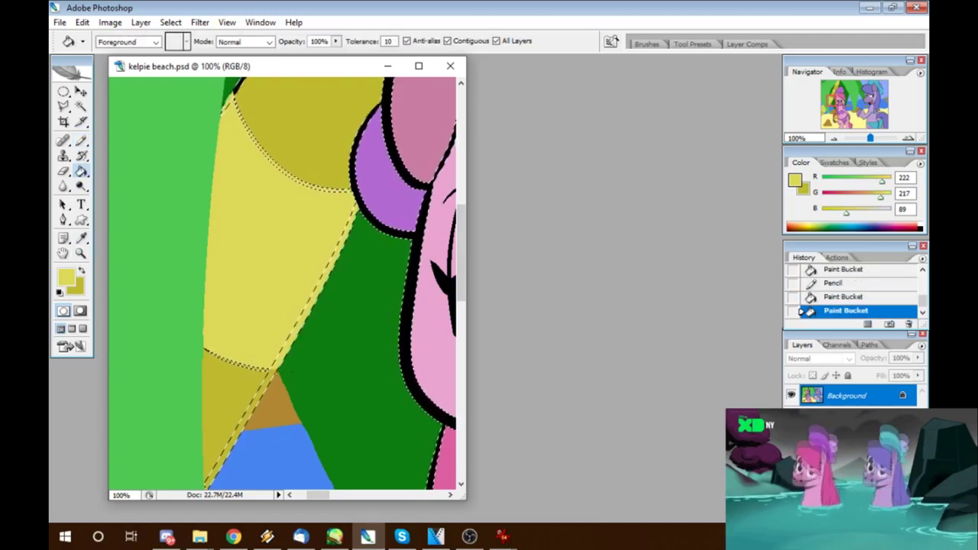
Step: Break the outline above the dark segment beside the pink pony's ear and fill the segment's edges with darker yellow
scroll(286, 283, up, 5)
key(b)
alt+click(264, 252)
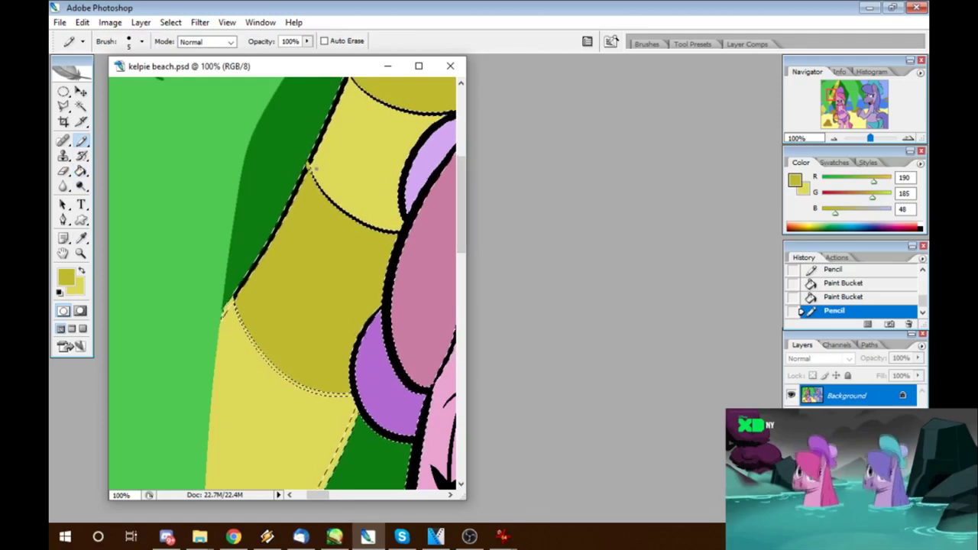
drag(310, 169, 336, 204)
key(g)
click(256, 275)
key(ctrl+z)
key(ctrl+z)
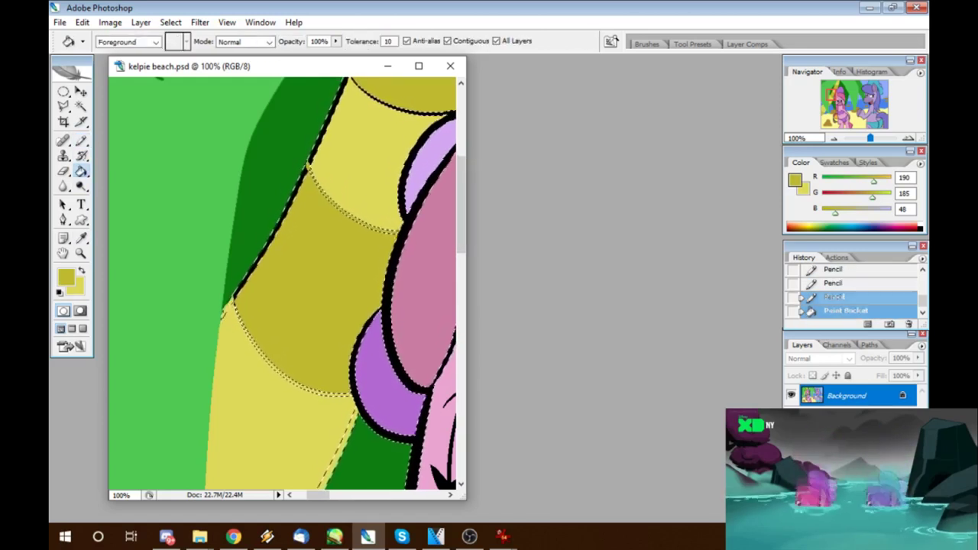
Step: Break the outline around the light segment behind the hat's pompom and fill its edges with sampled light yellow
scroll(286, 283, up, 3)
scroll(286, 282, right, 4)
alt+click(265, 207)
key(b)
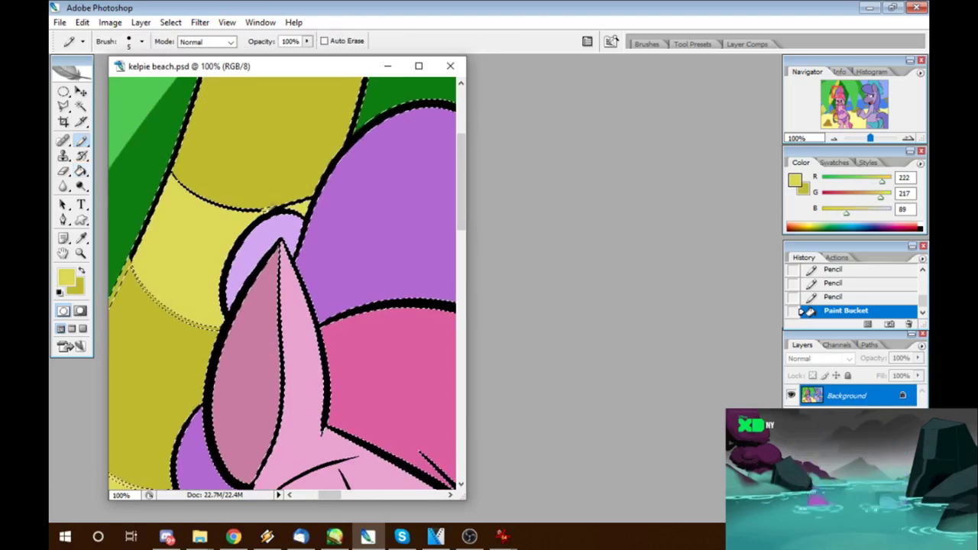
click(308, 196)
click(167, 171)
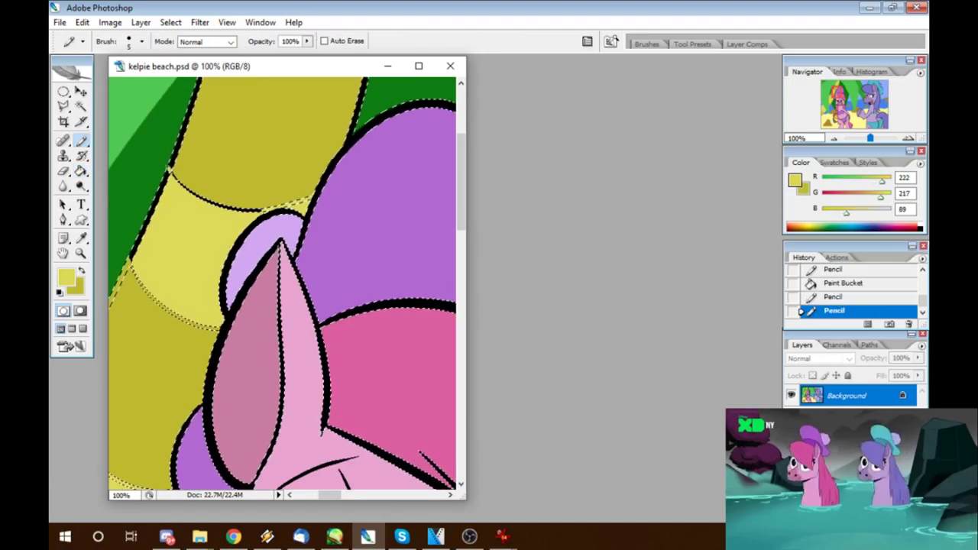
key(g)
click(152, 229)
click(221, 201)
Step: Separate the next dark segment's outline from the purple hat and recolor the segment's edges with darker yellow
scroll(287, 282, up, 3)
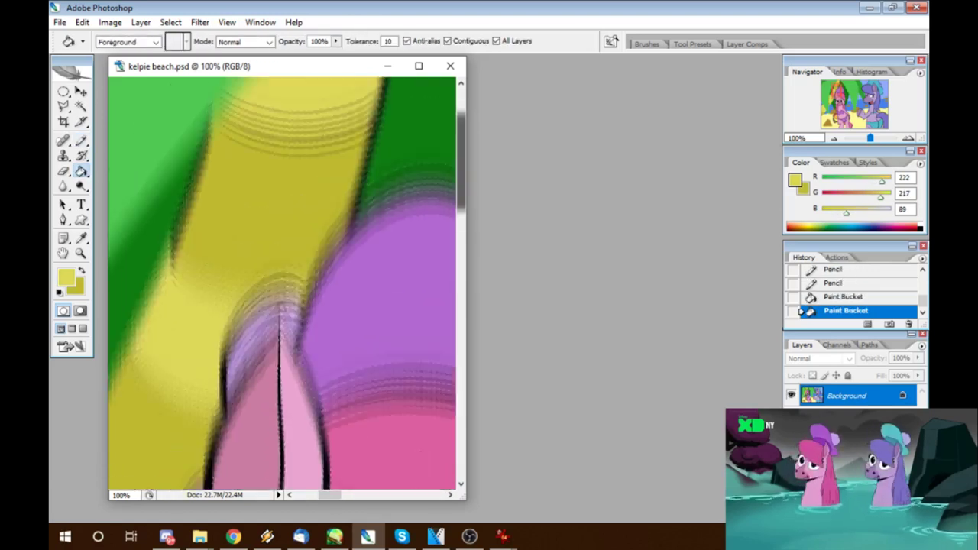
key(b)
key(g)
click(313, 176)
click(359, 245)
key(ctrl+z)
key(b)
drag(360, 230, 348, 258)
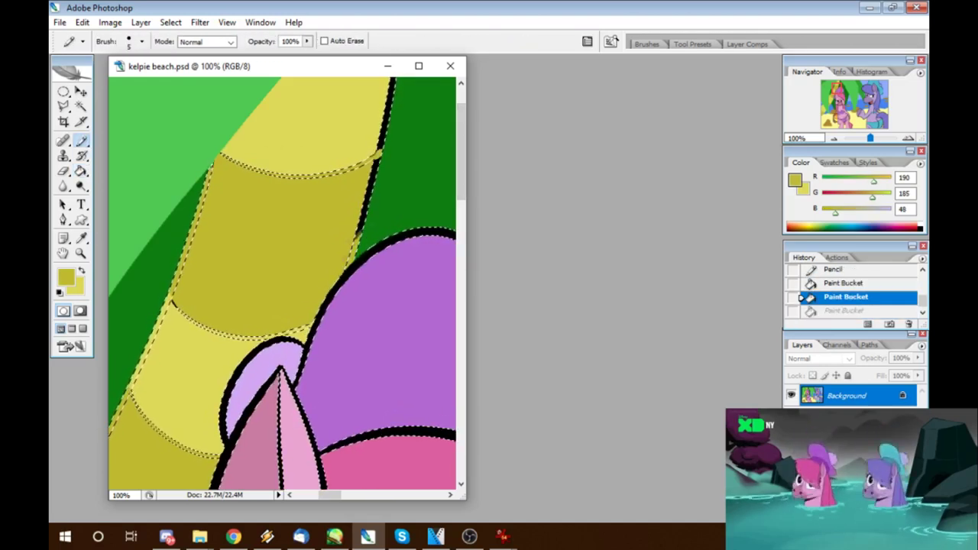
drag(378, 157, 372, 182)
Step: Fill the topmost trunk segment's outline with light yellow and clear the selection
scroll(282, 283, up, 2)
key(g)
click(391, 138)
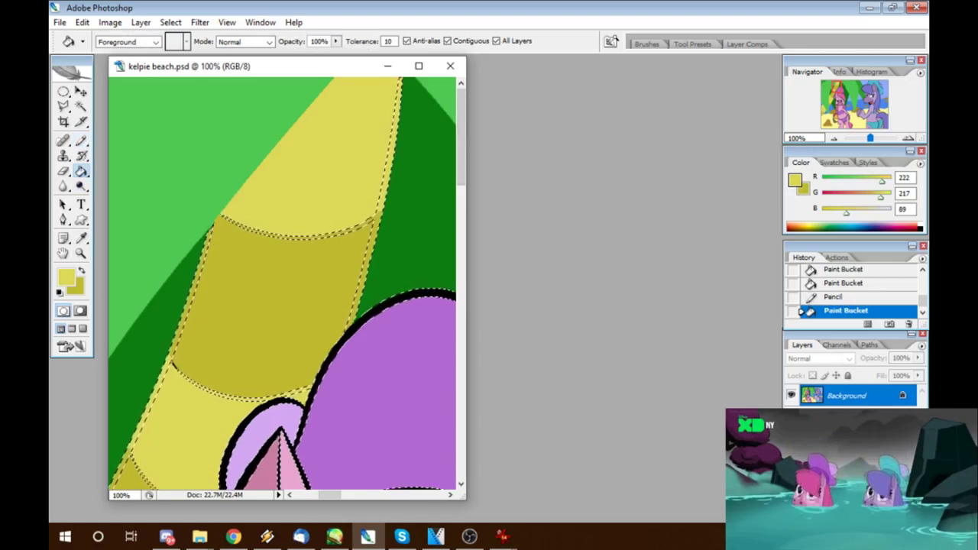
key(ctrl+d)
Step: Paint over the leftover line traces along the trunk segments with the Pencil in the matching yellows
key(b)
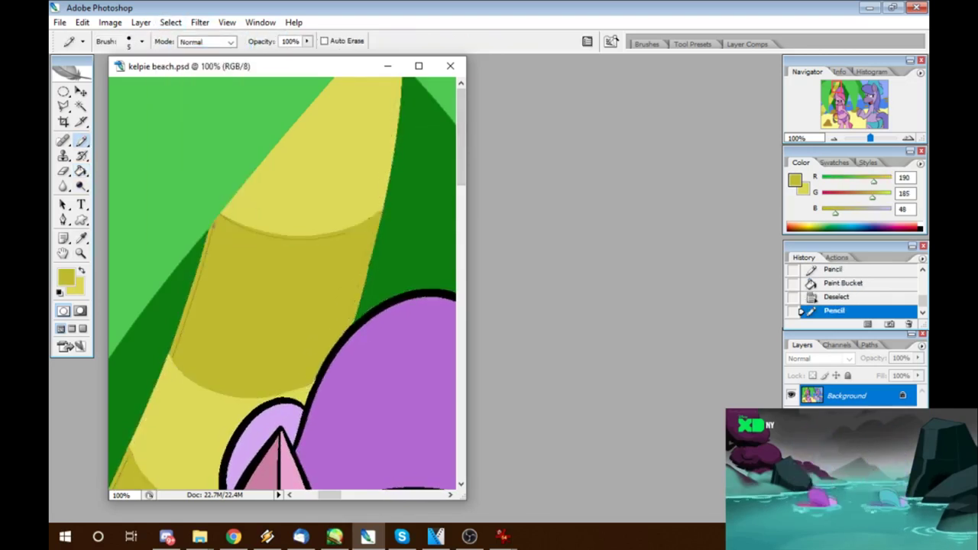
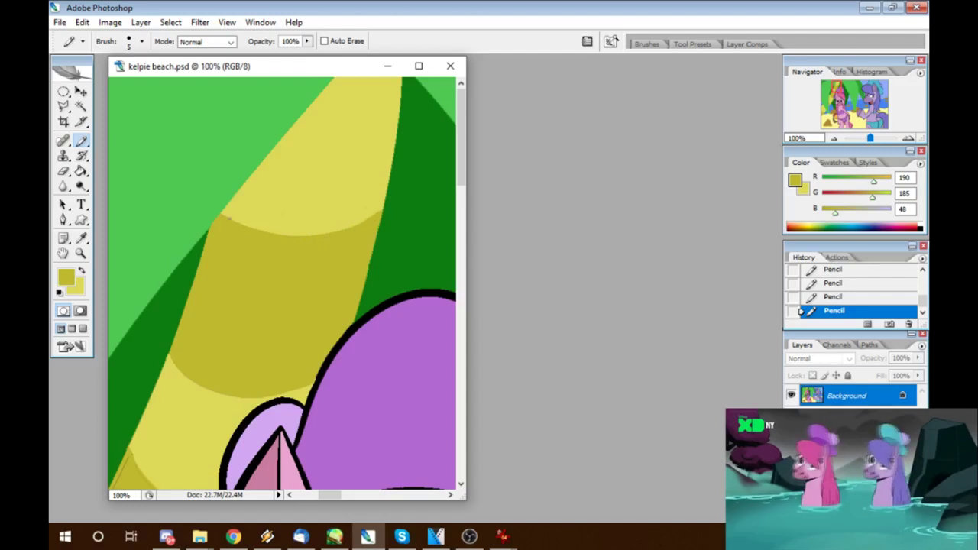
scroll(229, 219, down, 5)
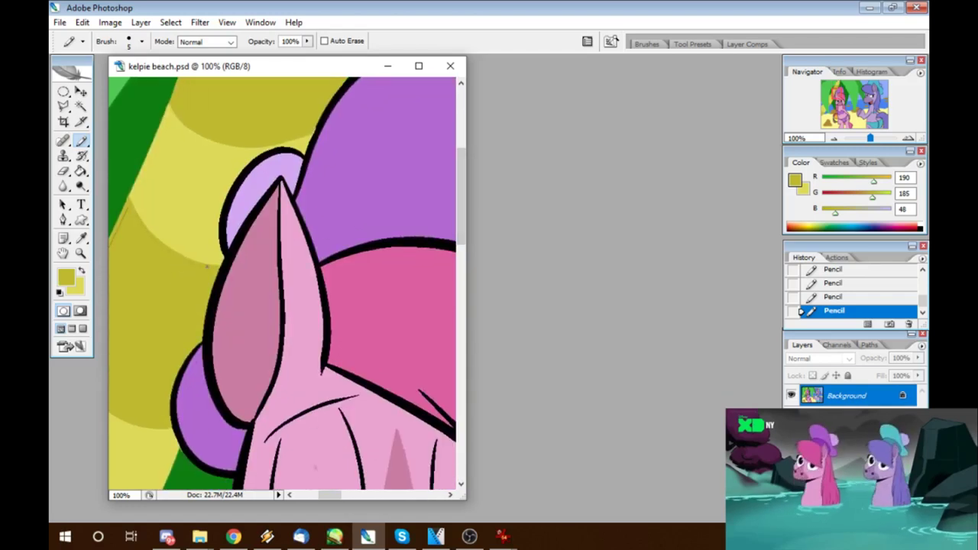
scroll(206, 266, left, 2)
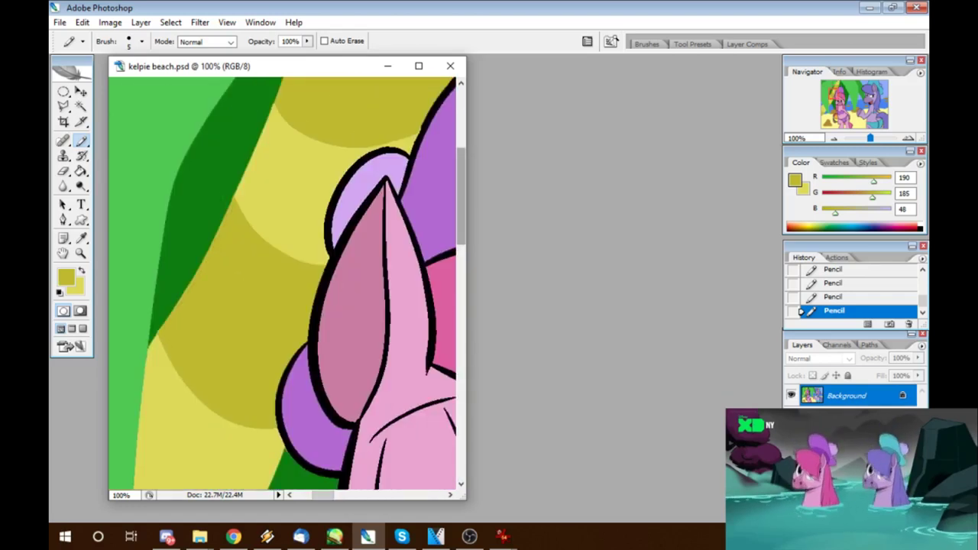
scroll(283, 283, down, 7)
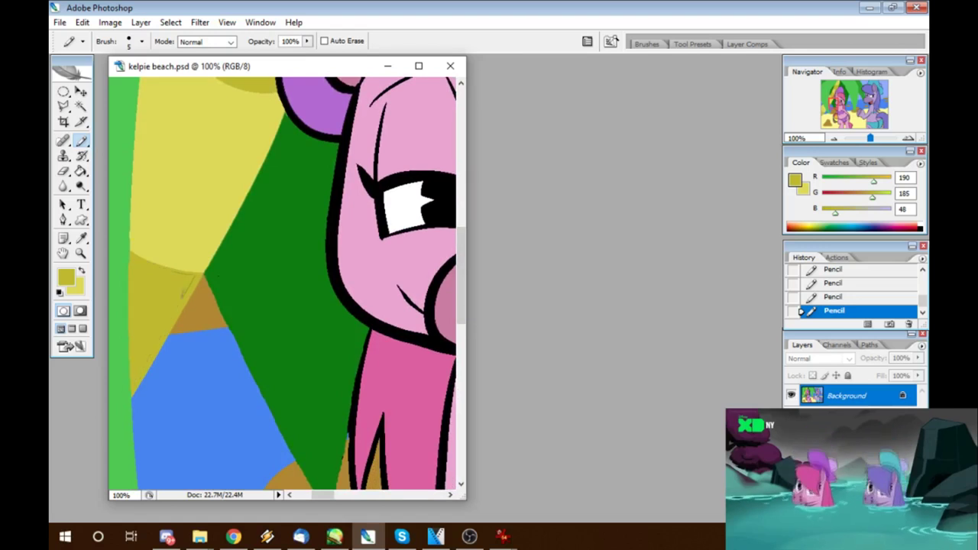
Step: Touch up the hanging frond's edge with sampled light green, RGB 80, 201, 82, and the trunk's base with darker yellow
scroll(229, 283, left, 4)
alt+click(161, 312)
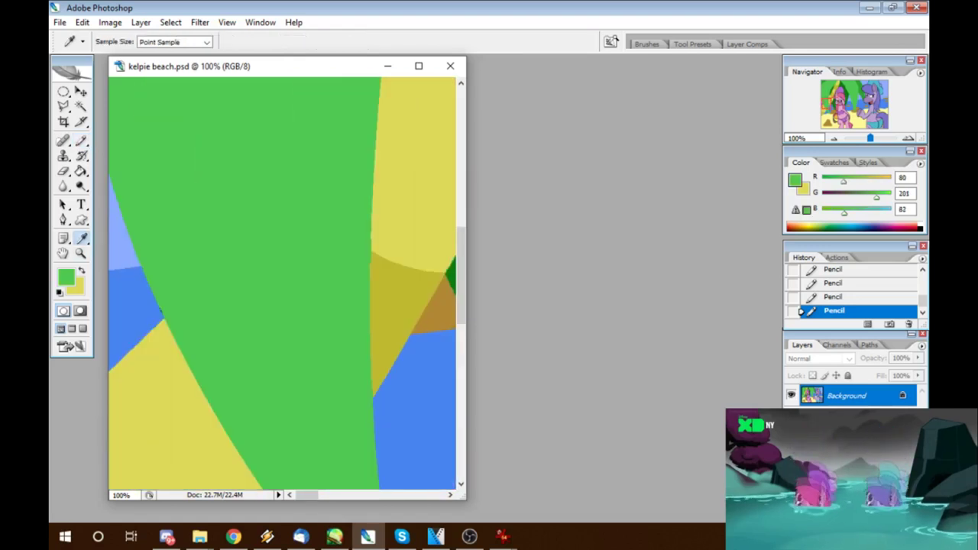
key(ctrl+z)
key(ctrl+z)
scroll(283, 282, down, 7)
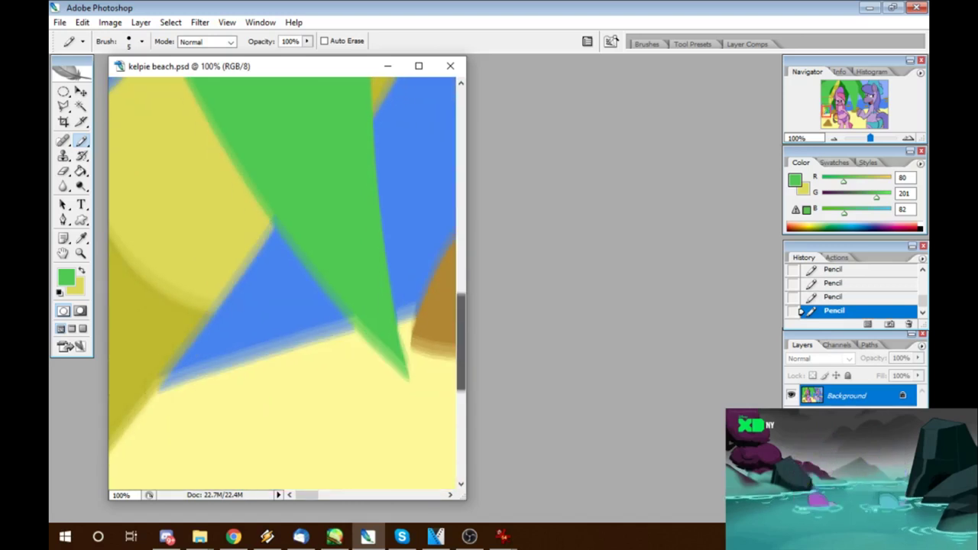
alt+click(145, 329)
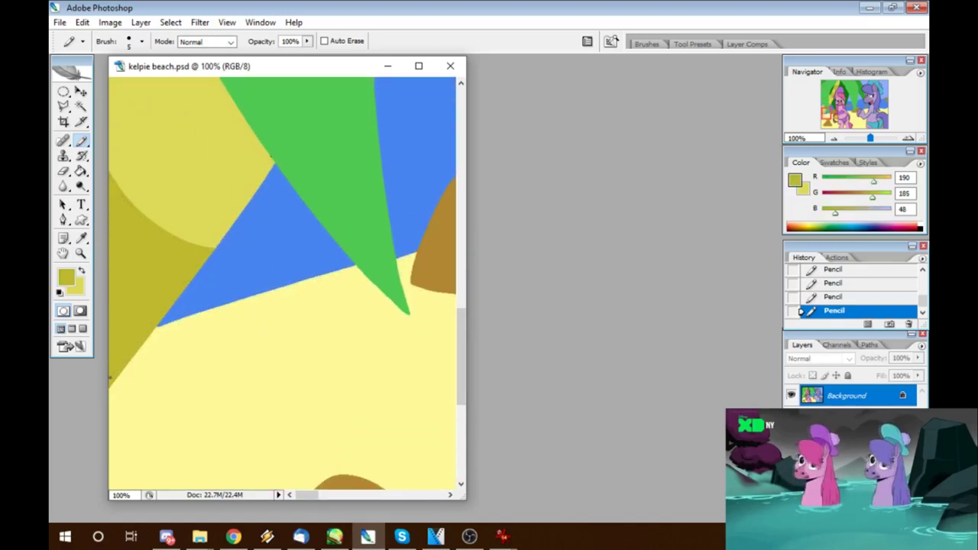
Step: Set Layer 2 to Lighten blending at 40% opacity and ready the Pencil in blue, RGB 0, 24, 255, at the purple pony's head
key(ctrl+minus)
key(ctrl+minus)
key(ctrl+minus)
key(ctrl+minus)
key(ctrl+minus)
key(ctrl+minus)
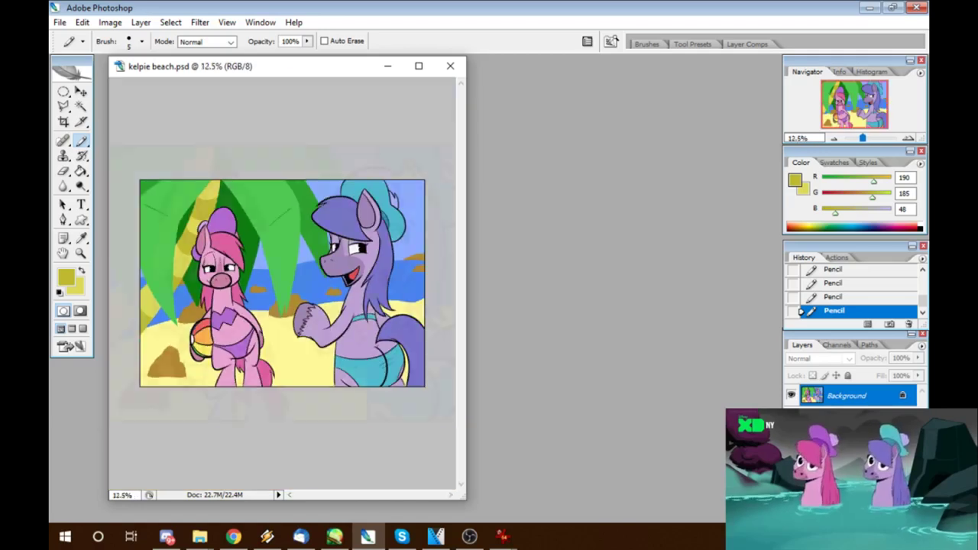
key(ctrl+plus)
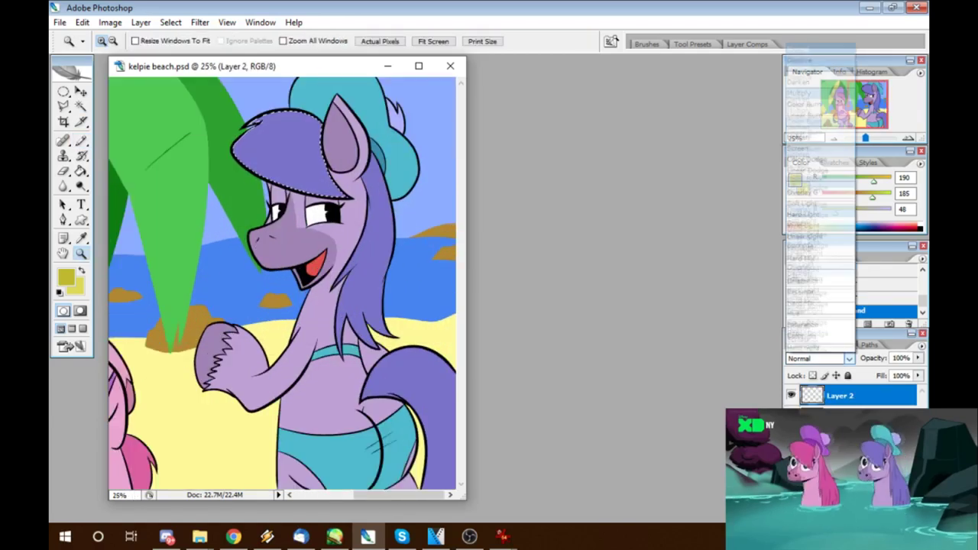
click(819, 359)
click(807, 92)
key(ctrl+plus)
key(ctrl+plus)
key(b)
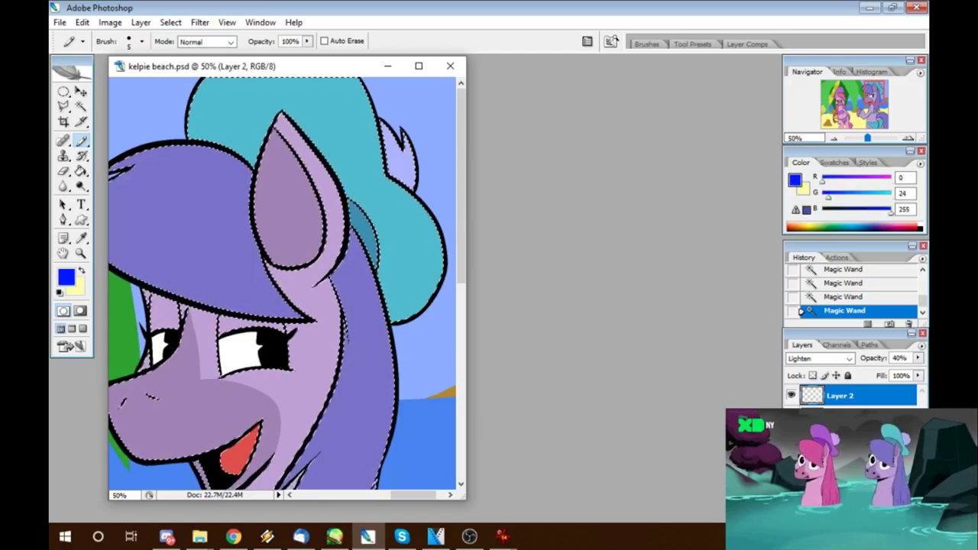
Step: On Layer 1, outline the purple pony's hat shadows with a 13-pixel blue Pencil and fill them in
key(alt+bracketleft)
click(142, 41)
key(Tab)
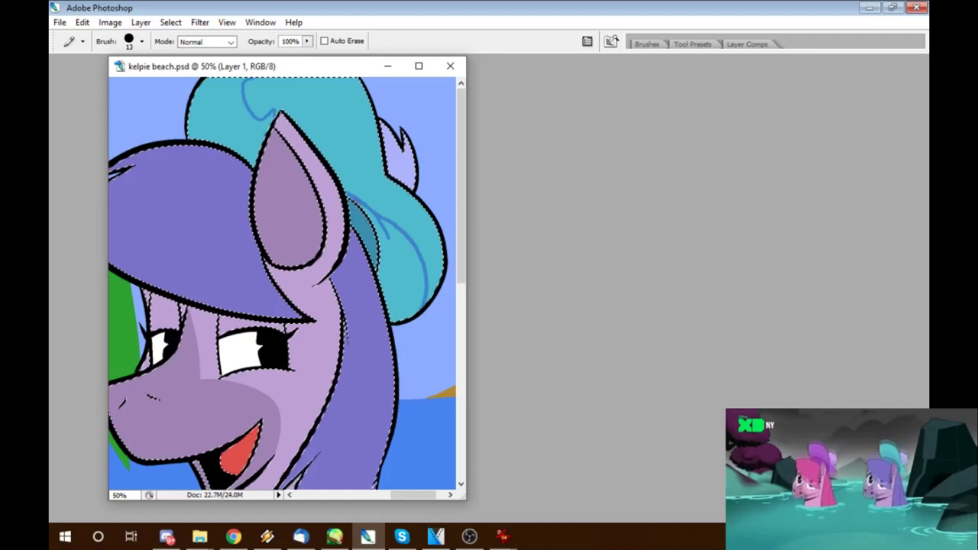
key(Tab)
key(g)
click(229, 107)
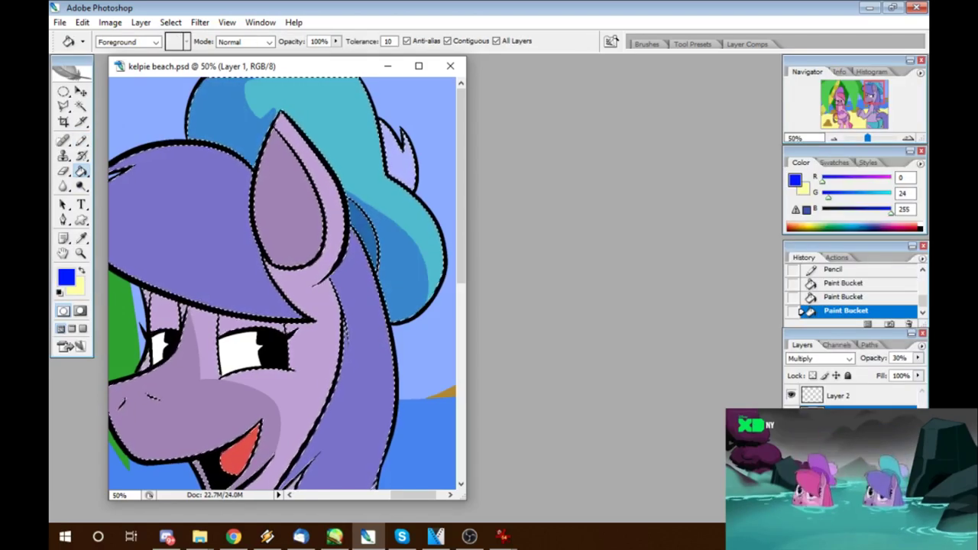
Step: Outline and fill blue shadows inside the purple pony's ear, beneath the ear, and on the front of the forelock
key(b)
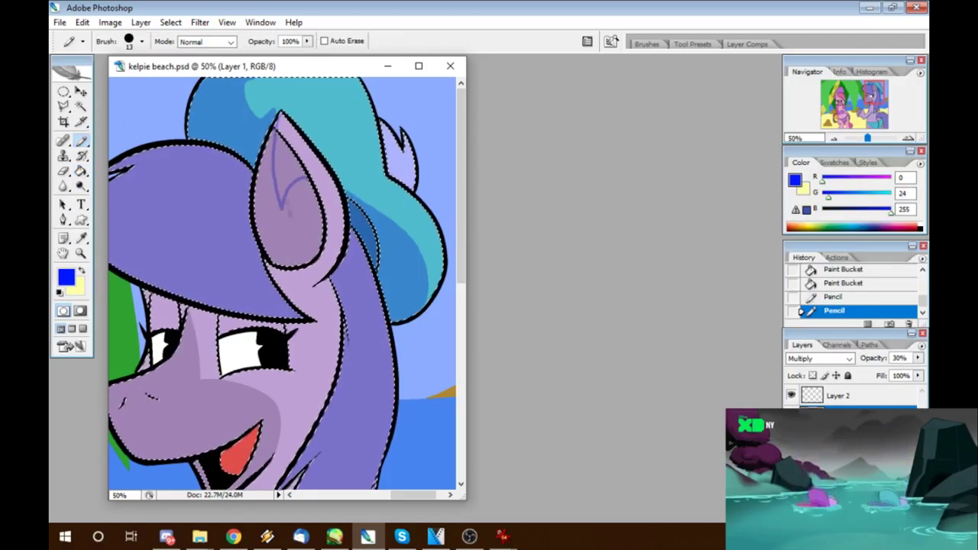
key(g)
click(294, 275)
key(b)
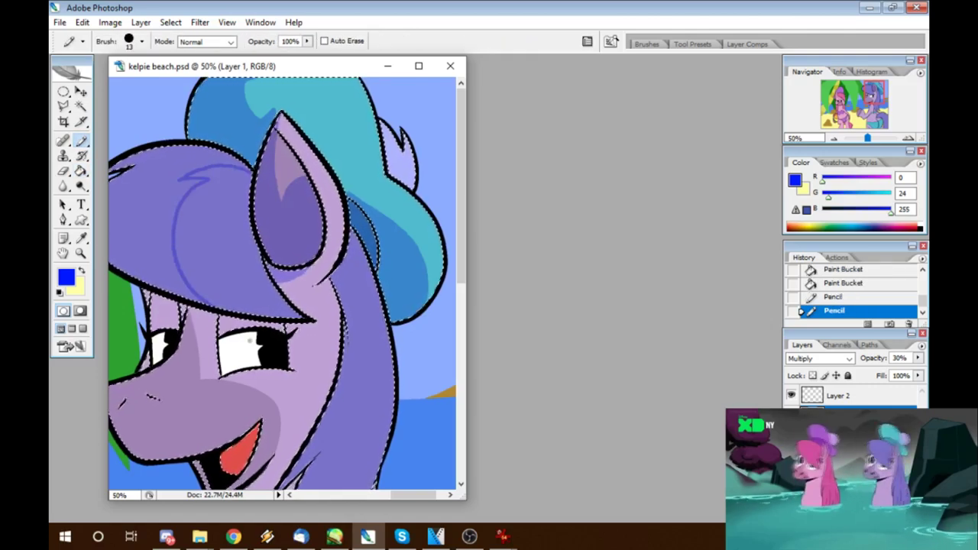
key(g)
click(203, 229)
Step: Shade the far side of the purple pony's face, the front of the muzzle and the upper tongue in blue
key(b)
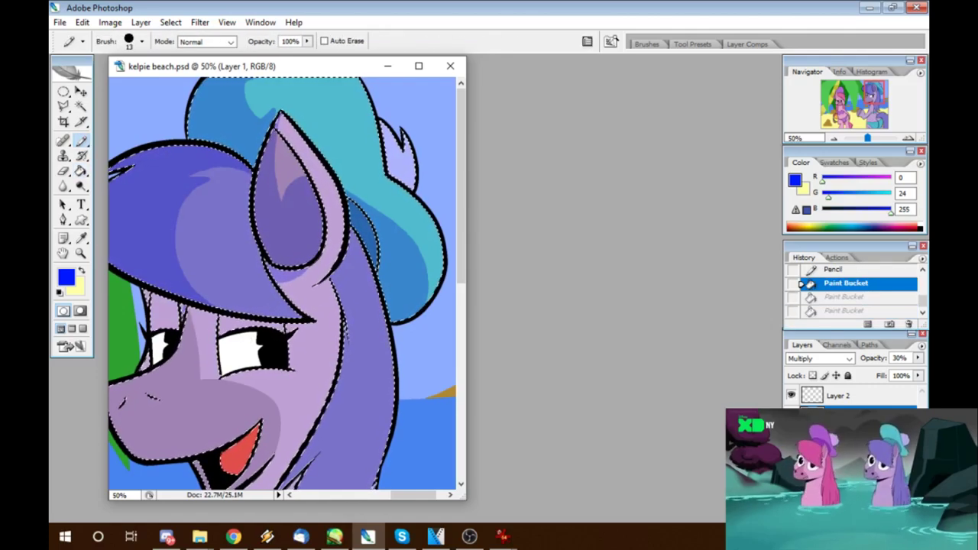
key(g)
key(b)
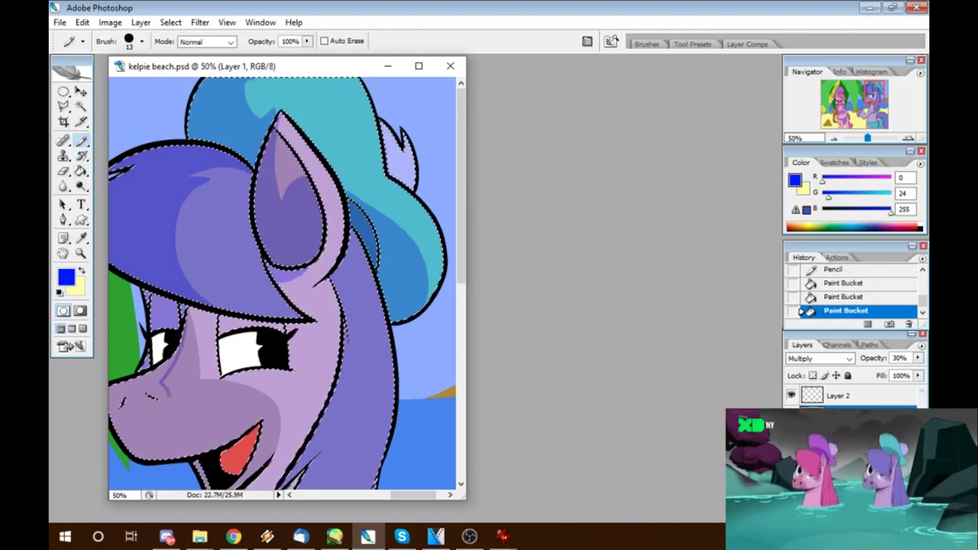
key(g)
scroll(282, 282, down, 5)
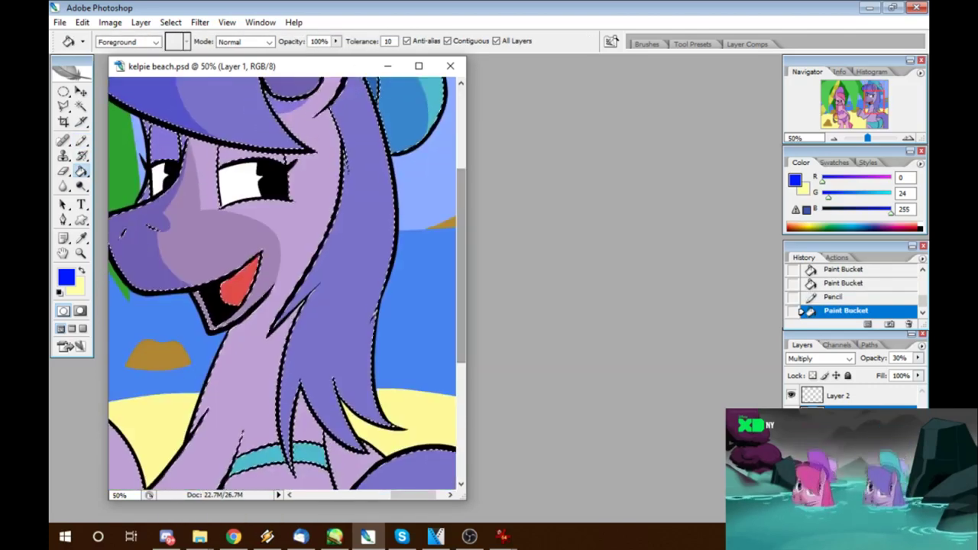
key(b)
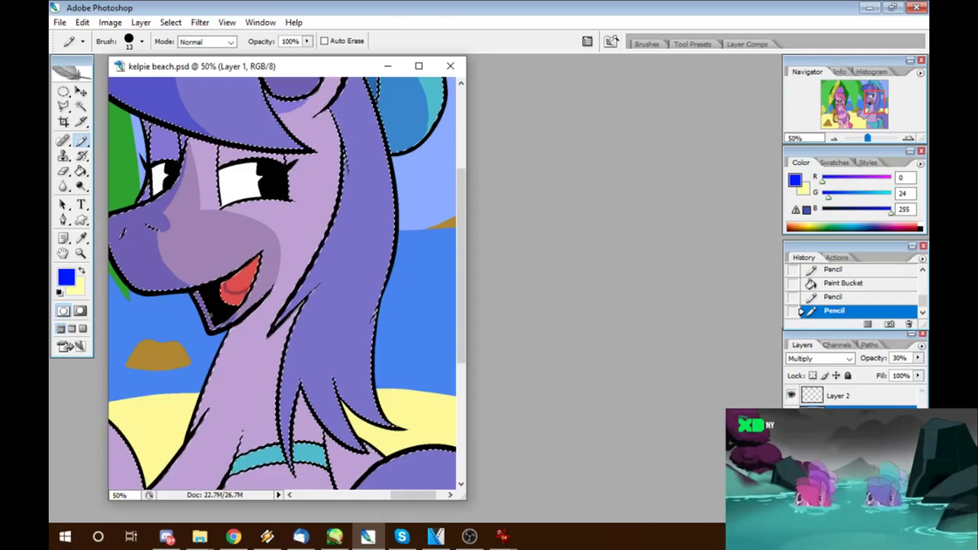
key(g)
Step: Outline and fill the blue shadow down the inner side of the hanging mane, erasing stray edges
key(b)
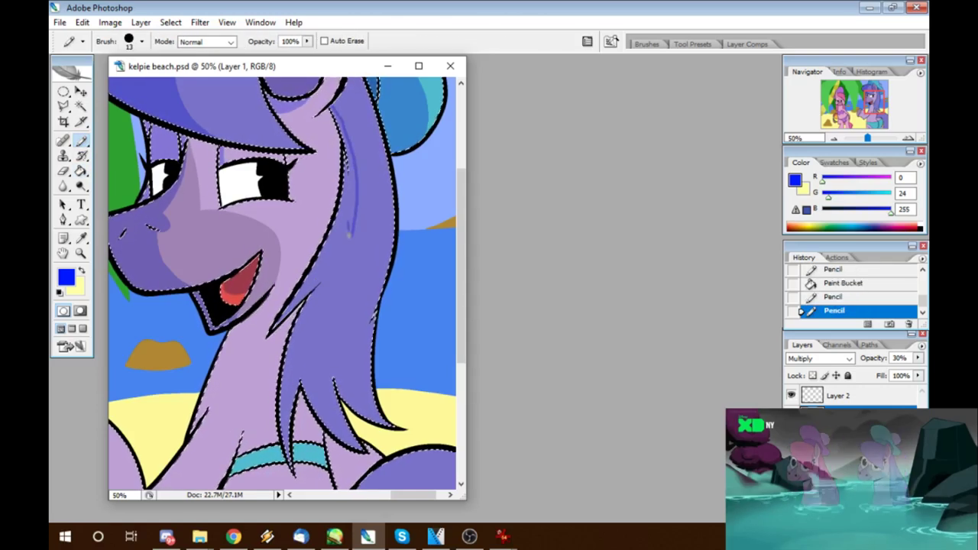
key(g)
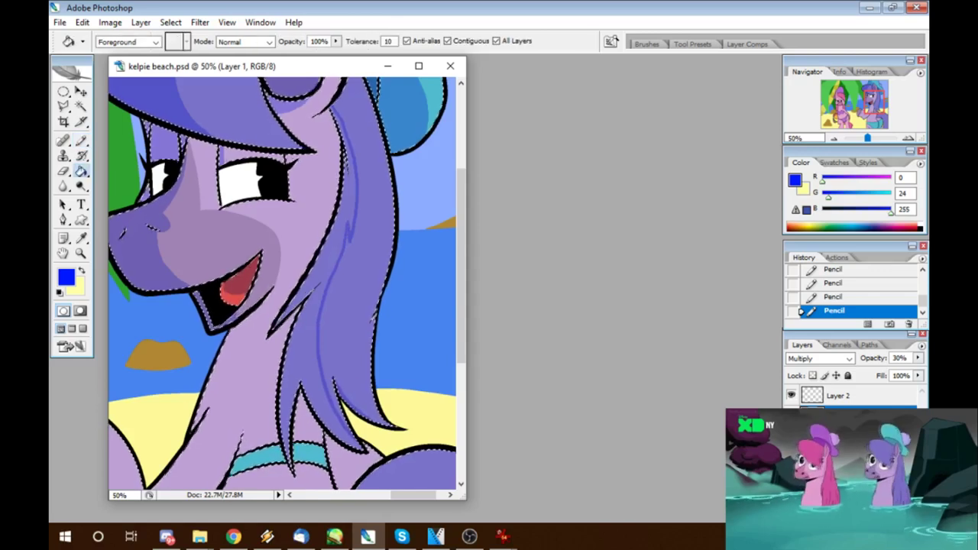
click(349, 246)
key(e)
scroll(282, 283, down, 5)
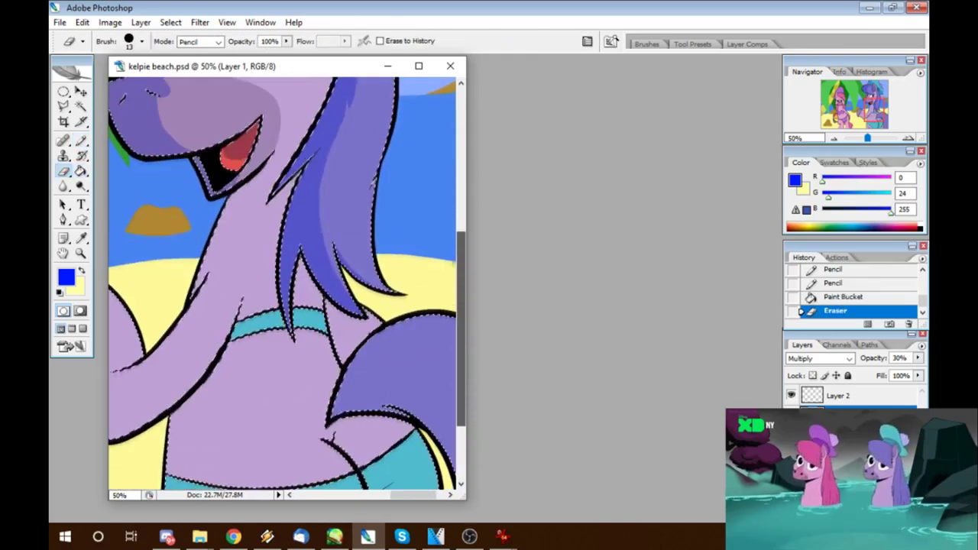
scroll(283, 282, up, 3)
Step: Outline and fill blue shadows along the neck, the raised foreleg and its hoof
key(b)
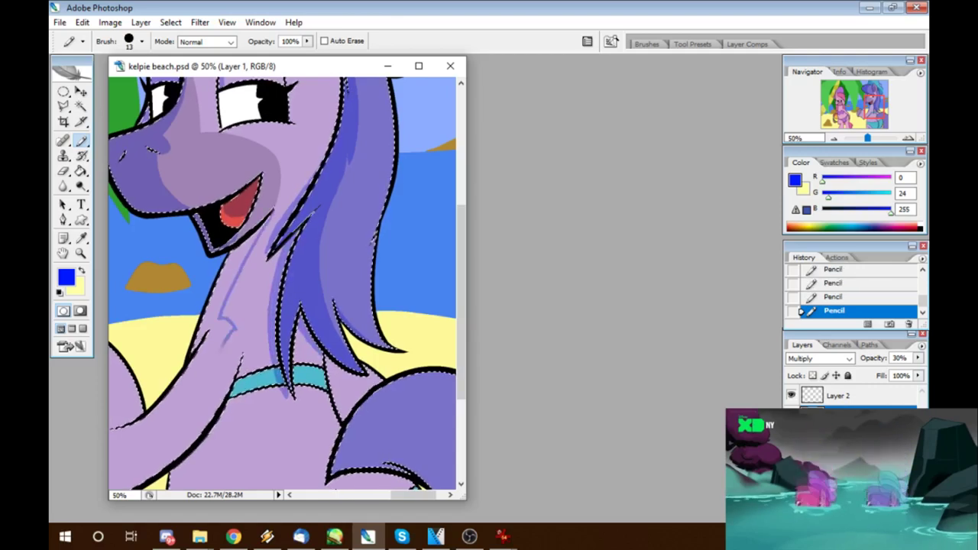
scroll(282, 283, left, 3)
scroll(283, 283, down, 5)
scroll(282, 283, up, 2)
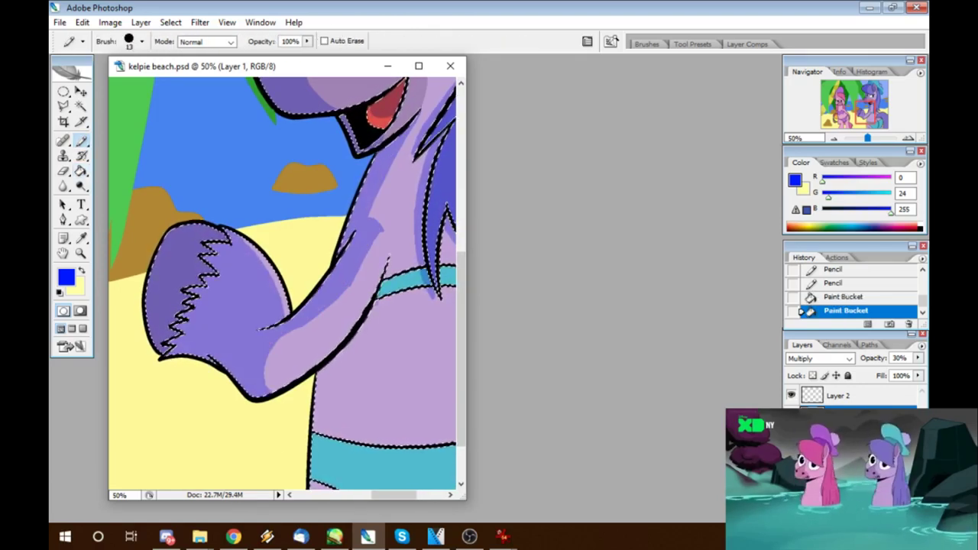
Step: Draw the shadow edge down the torso and swimsuit bottom, and fill the front side of both in blue
scroll(283, 283, down, 2)
scroll(283, 282, right, 3)
key(ctrl+alt+z)
mouse_move(254, 238)
mouse_down()
mouse_move(249, 382)
mouse_move(263, 459)
mouse_up()
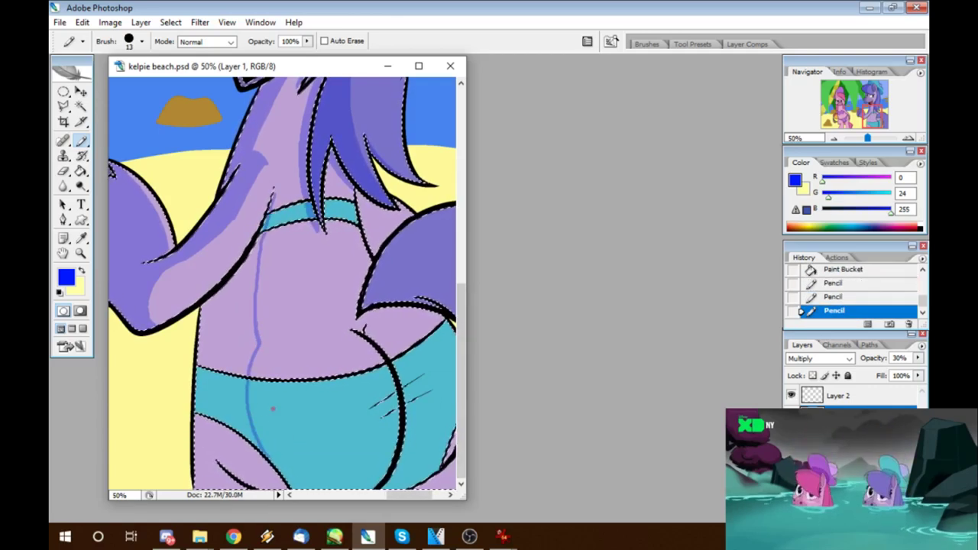
key(g)
click(221, 306)
click(217, 389)
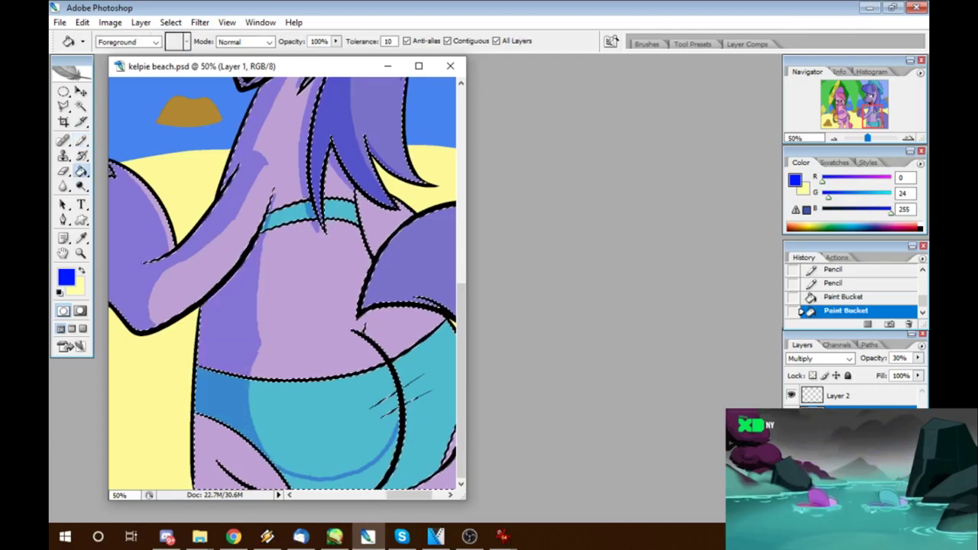
Step: Fill the near thigh and the underside of the swimsuit's hip with blue shadow, erasing excess along its edge
click(222, 458)
key(e)
drag(321, 428, 382, 451)
scroll(282, 283, right, 3)
key(g)
click(160, 397)
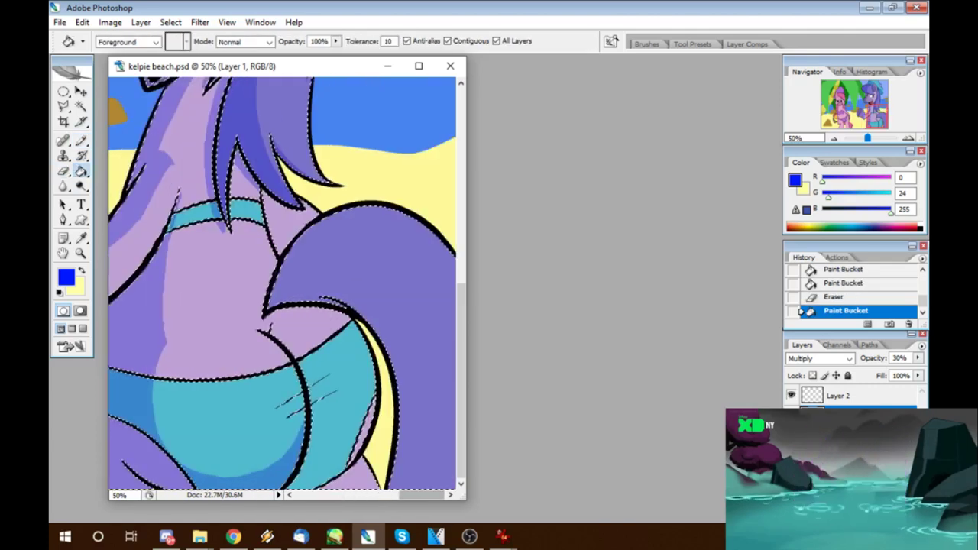
Step: Pencil blue shadows beneath the tail's base and fill the lower part of the swimsuit's rear hip
key(b)
drag(145, 416, 114, 437)
drag(259, 325, 275, 333)
click(279, 333)
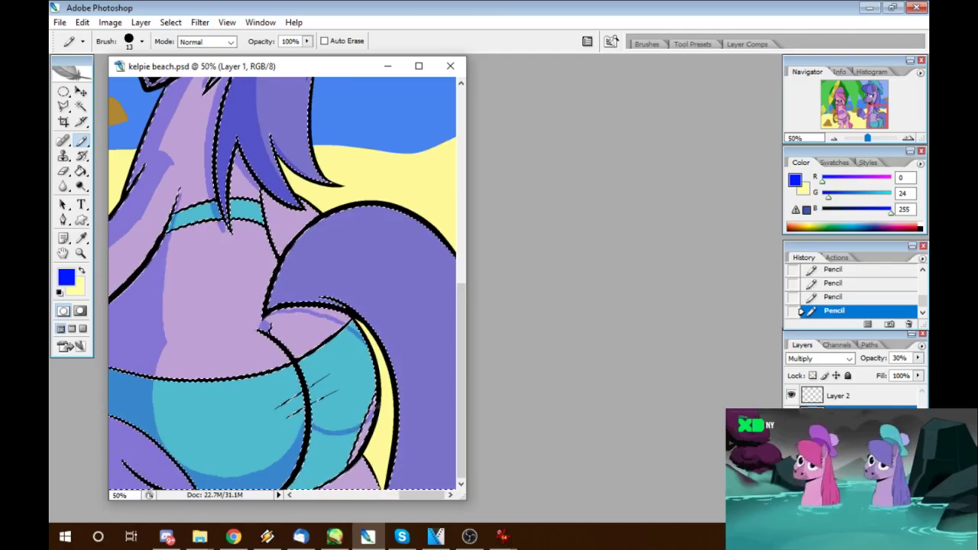
key(g)
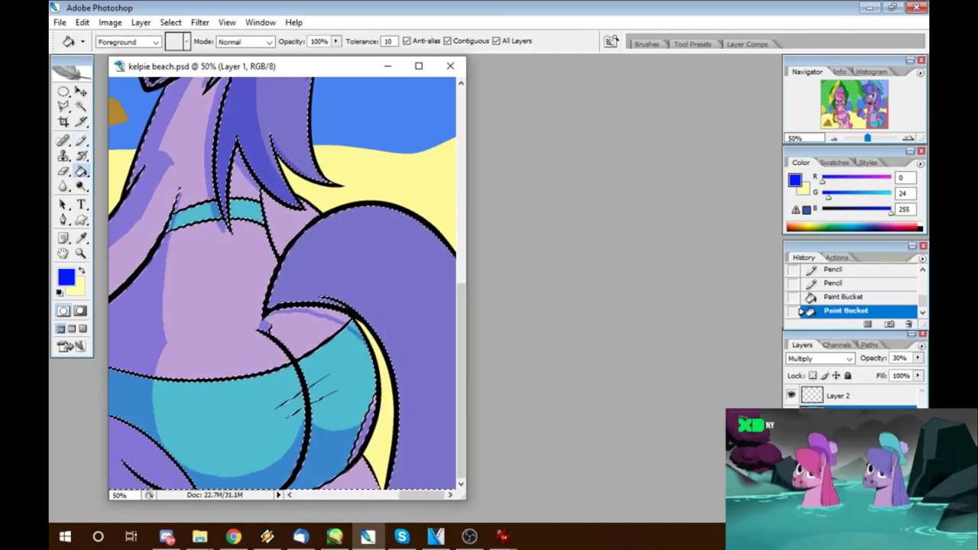
Step: Fill the rear leg and far shoulder with blue shadow, and trim the swimsuit's rear shadow with the Eraser
key(b)
key(g)
click(271, 330)
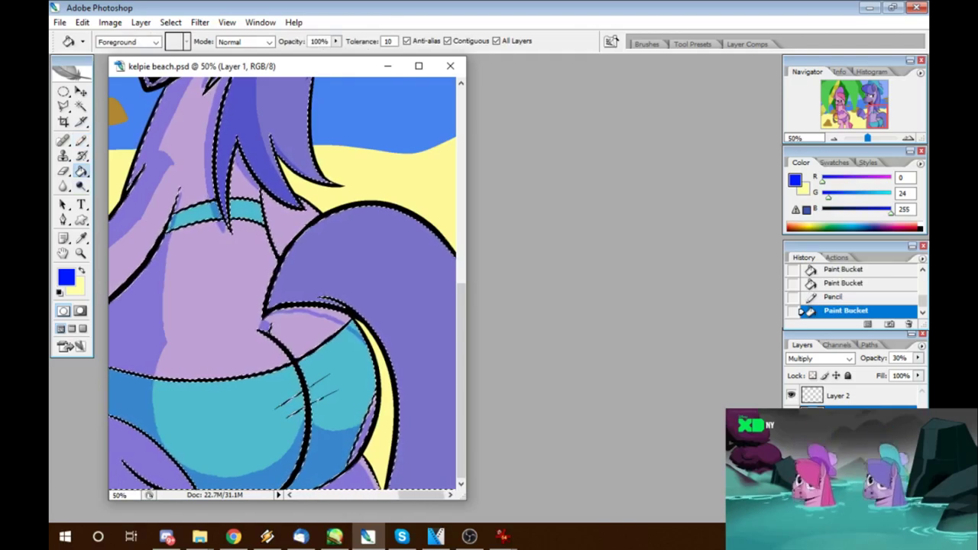
key(b)
click(271, 328)
key(g)
click(271, 329)
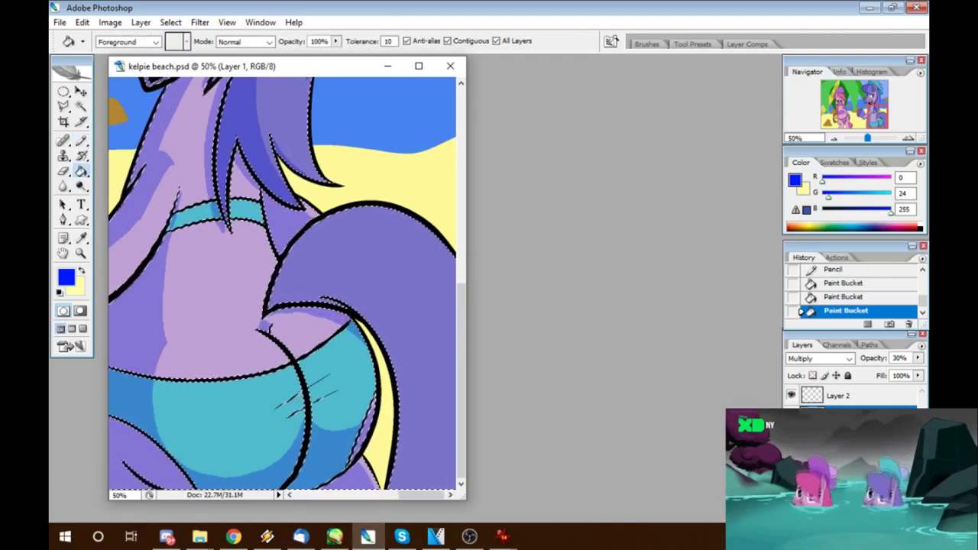
key(b)
key(e)
click(271, 329)
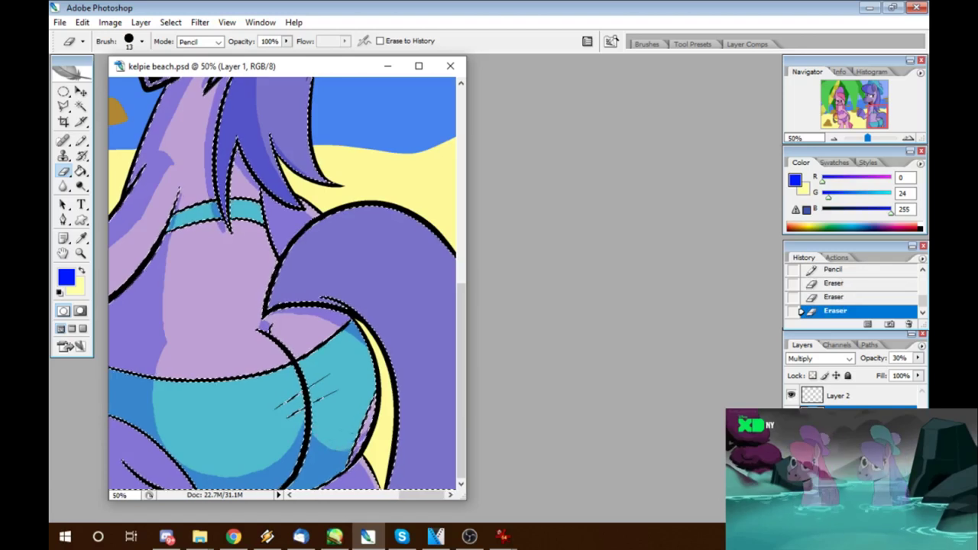
Step: Outline and fill the blue shadow along the inner side of the tail, smoothing its edges with the Eraser
key(b)
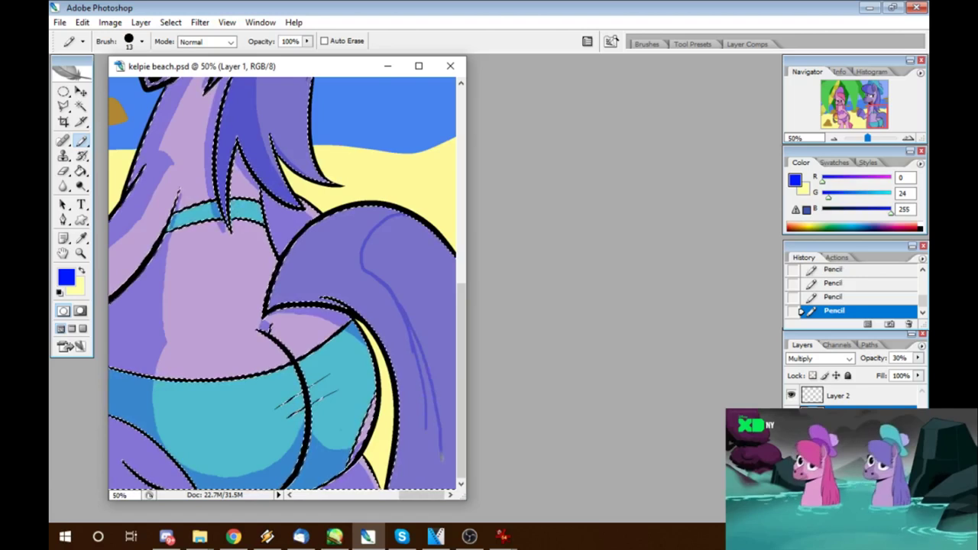
key(g)
click(436, 419)
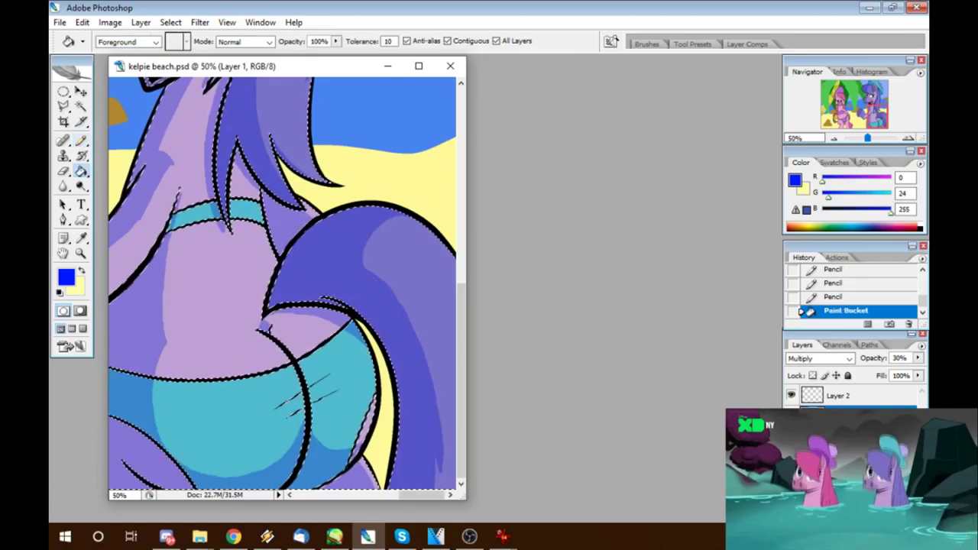
key(e)
drag(377, 275, 417, 272)
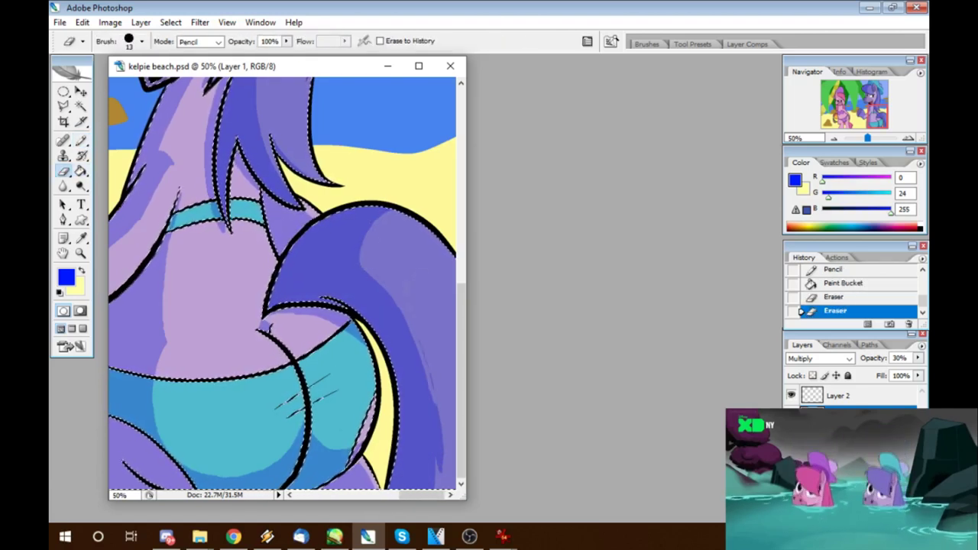
click(441, 433)
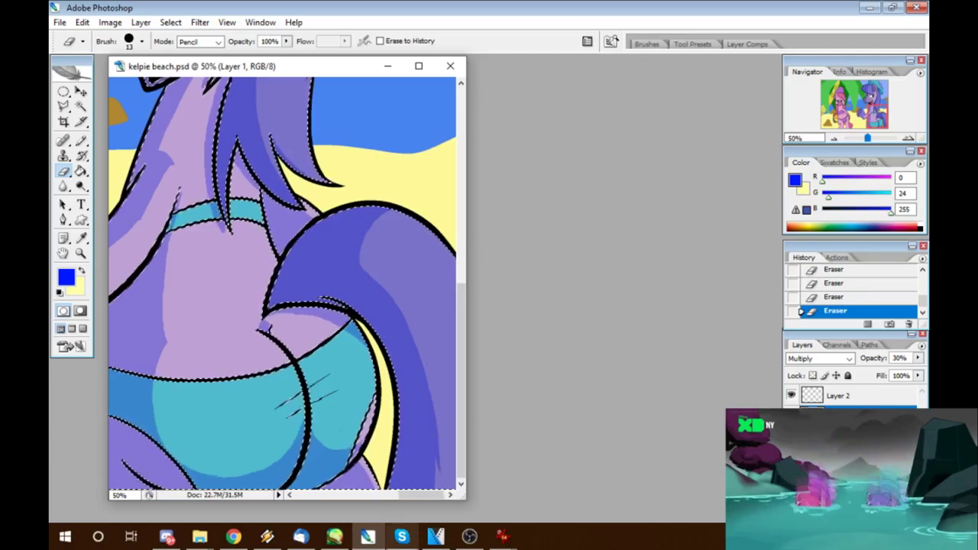
Step: Outline and fill the blue shadow on the hat's pom-pom
scroll(282, 283, up, 10)
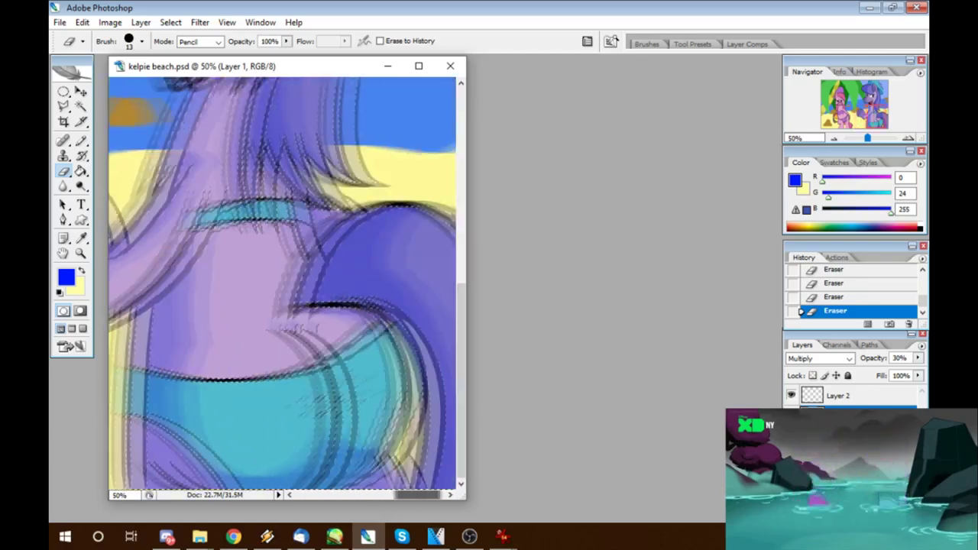
key(b)
drag(149, 313, 183, 324)
drag(141, 328, 157, 340)
key(g)
click(152, 317)
Step: On Layer 2, paint highlights on the hat's crown and brim in light yellow, RGB 254, 255, 164
key(x)
key(b)
key(alt+bracketright)
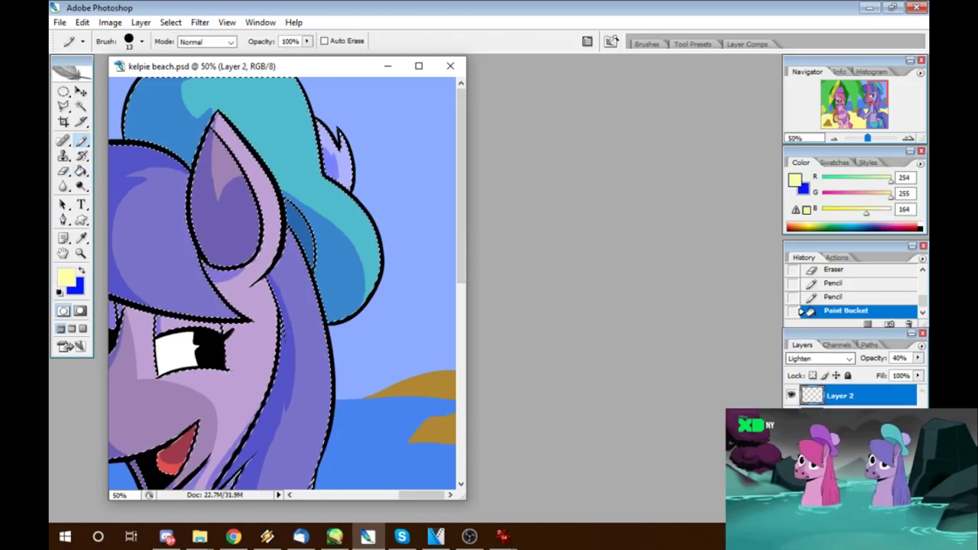
drag(281, 101, 299, 85)
mouse_move(130, 309)
mouse_down()
mouse_move(176, 329)
mouse_move(157, 330)
mouse_move(191, 313)
mouse_up()
key(g)
Step: Outline and fill a light yellow shine band across the forelock, and erase thin vertical gaps through it
key(b)
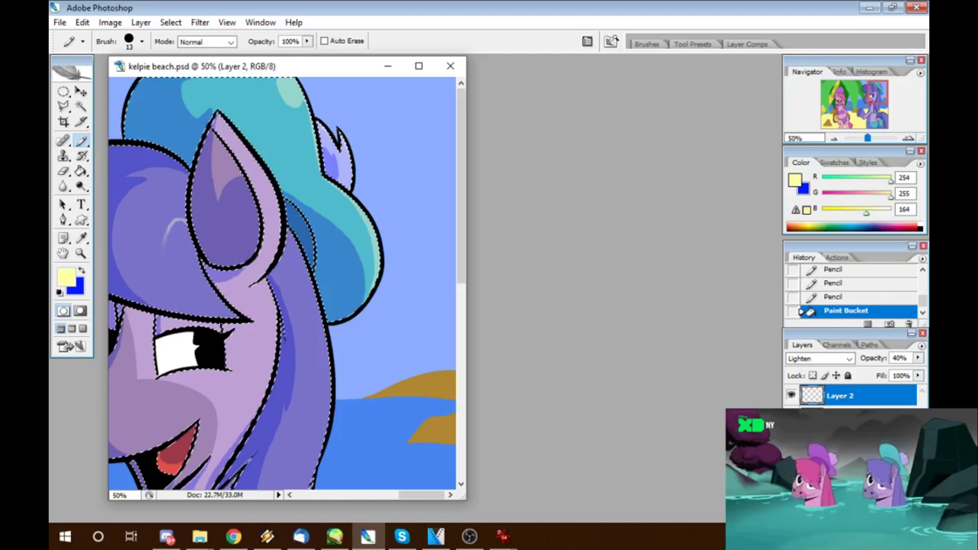
scroll(283, 283, right, 10)
drag(252, 225, 324, 245)
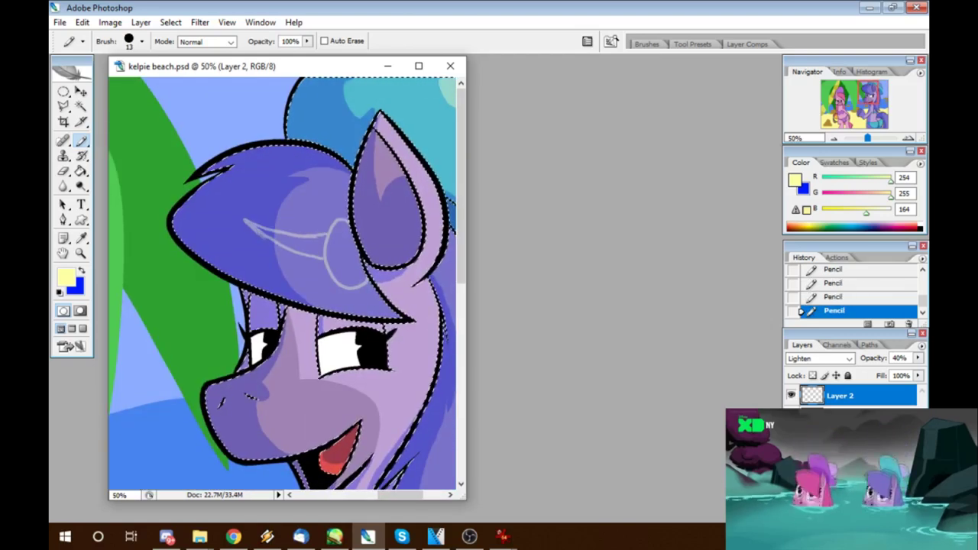
key(g)
click(340, 256)
click(294, 243)
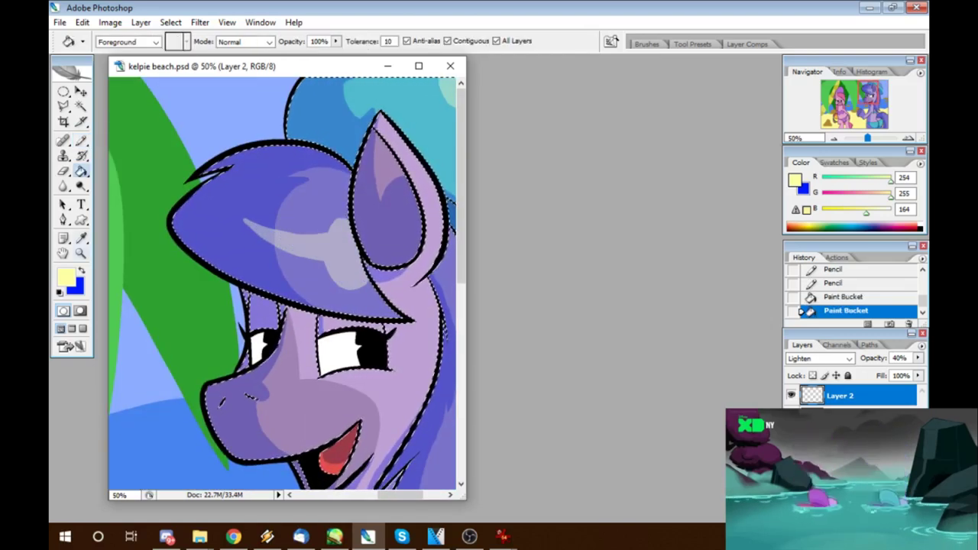
key(e)
mouse_move(305, 230)
mouse_down()
mouse_move(311, 223)
mouse_move(289, 252)
mouse_up()
drag(301, 229, 305, 254)
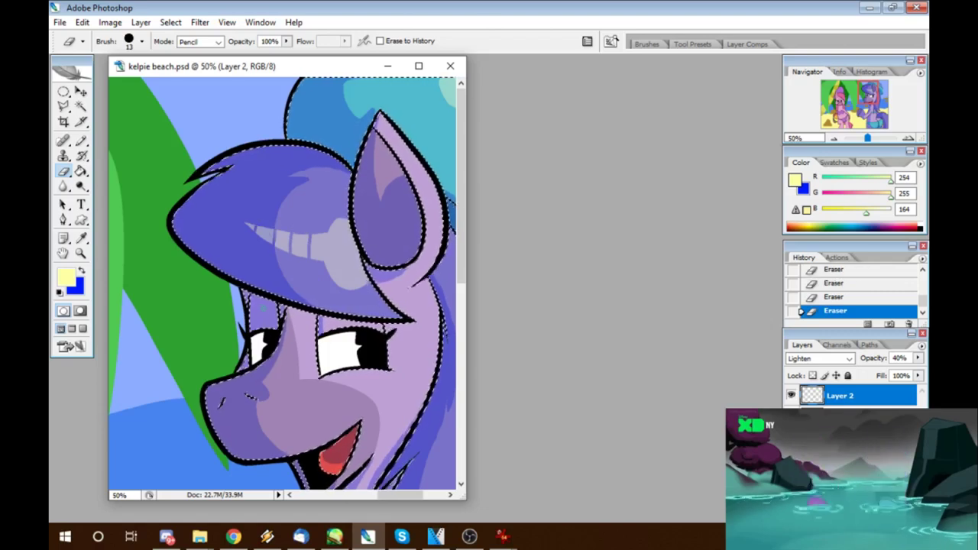
Step: Paint light yellow highlights along the ear's outer rim and as a small oval on the cheek
key(b)
drag(412, 153, 439, 336)
drag(422, 162, 437, 217)
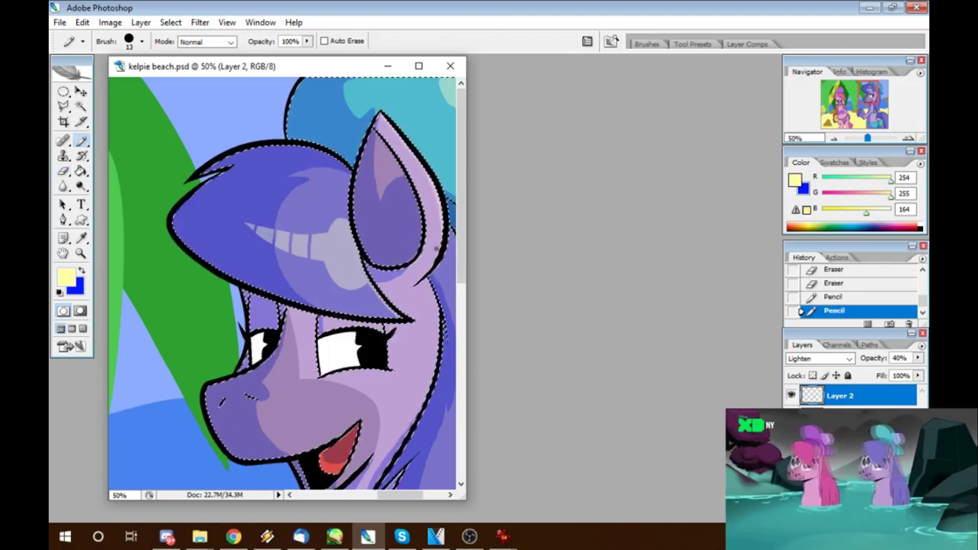
scroll(282, 283, right, 5)
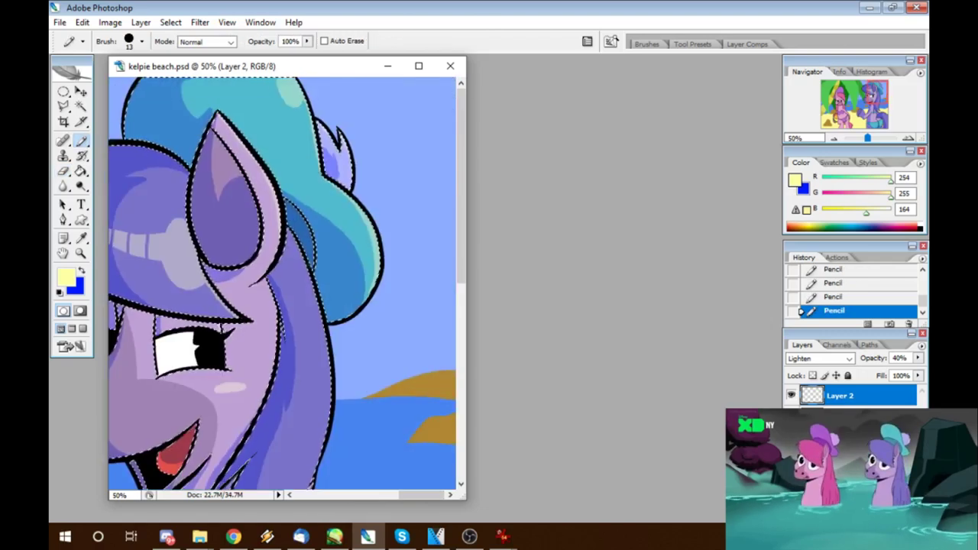
Step: Paint a light yellow shine band across the mane behind the head and erase thin gaps through it
drag(300, 307, 321, 333)
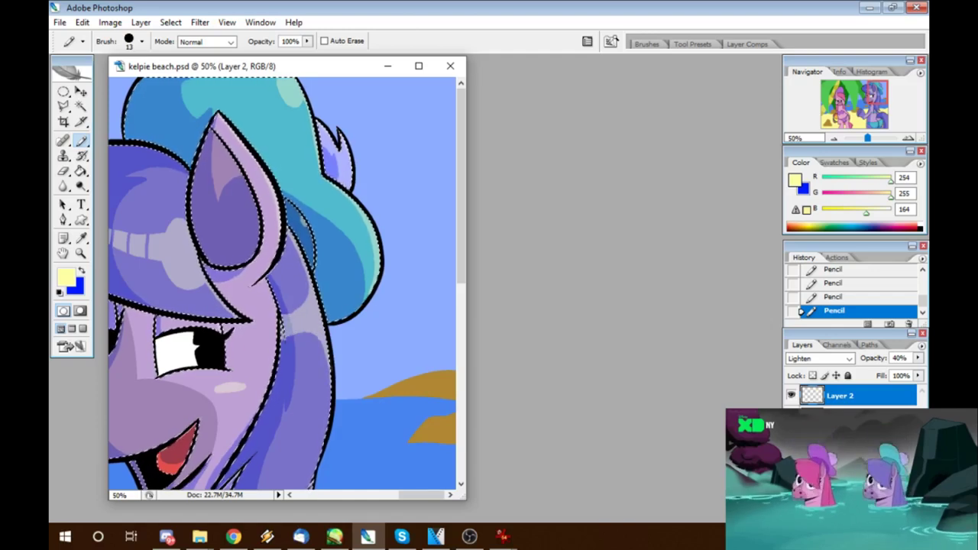
key(e)
drag(300, 309, 321, 333)
drag(290, 314, 314, 336)
scroll(283, 282, down, 5)
Step: Pencil light yellow highlights along the outer edge and strand tips of the lower mane
key(b)
drag(131, 385, 142, 442)
drag(128, 406, 143, 429)
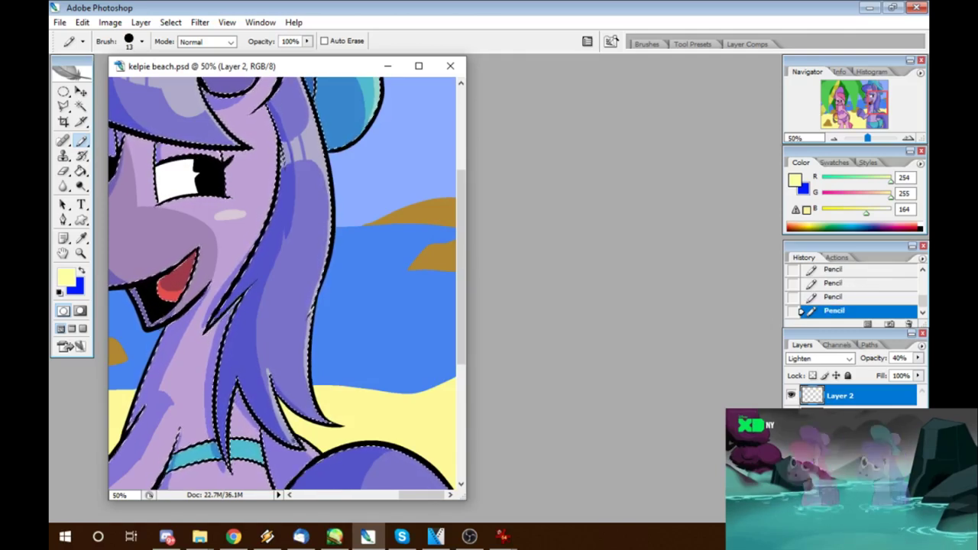
Step: Tidy the lower mane highlights with the Eraser, and pencil light yellow shine lines on the teal strap and along the back's edge
scroll(282, 283, down, 5)
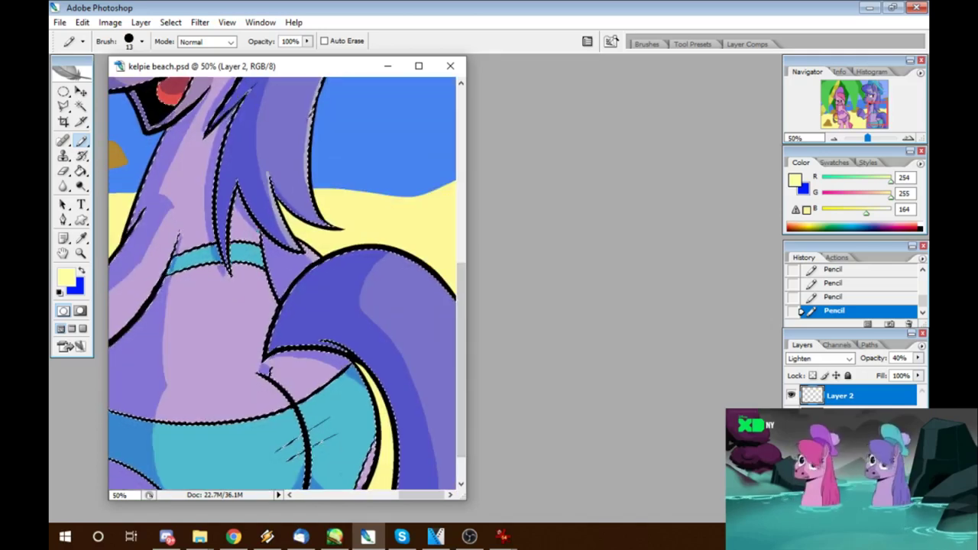
key(e)
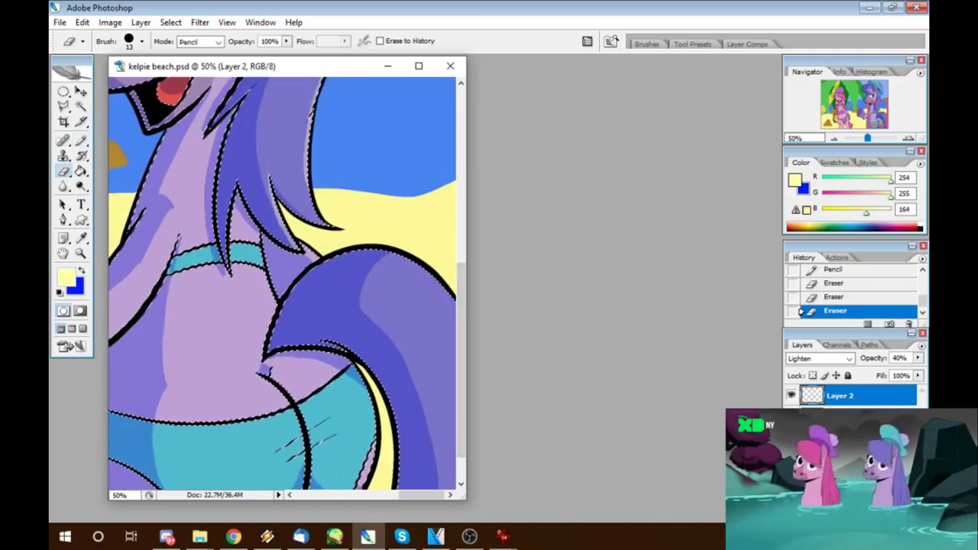
key(b)
drag(258, 368, 272, 379)
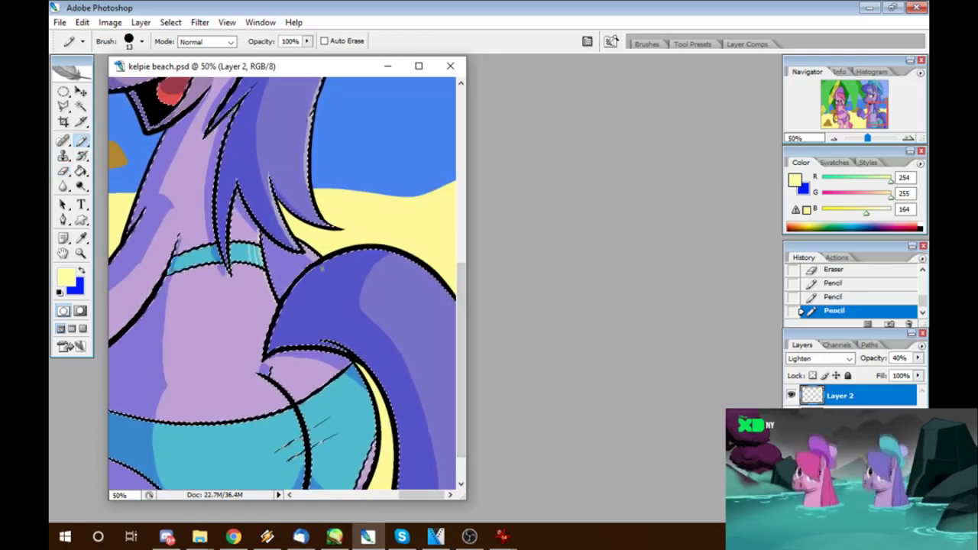
drag(427, 272, 450, 300)
scroll(282, 283, left, 3)
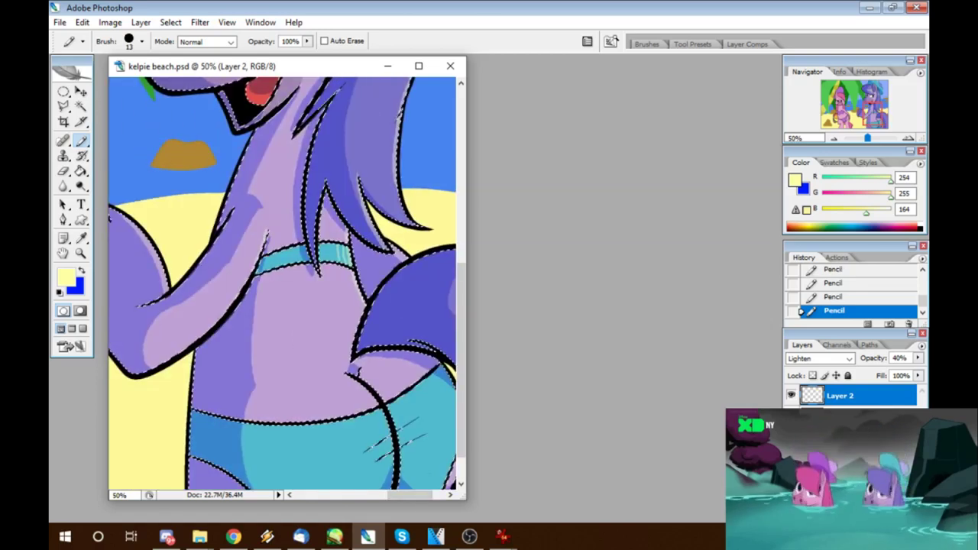
Step: Pencil light yellow highlights as a small oval on the purple pony's lower back and as short curved strokes on the teal swimsuit bottom
scroll(282, 282, down, 2)
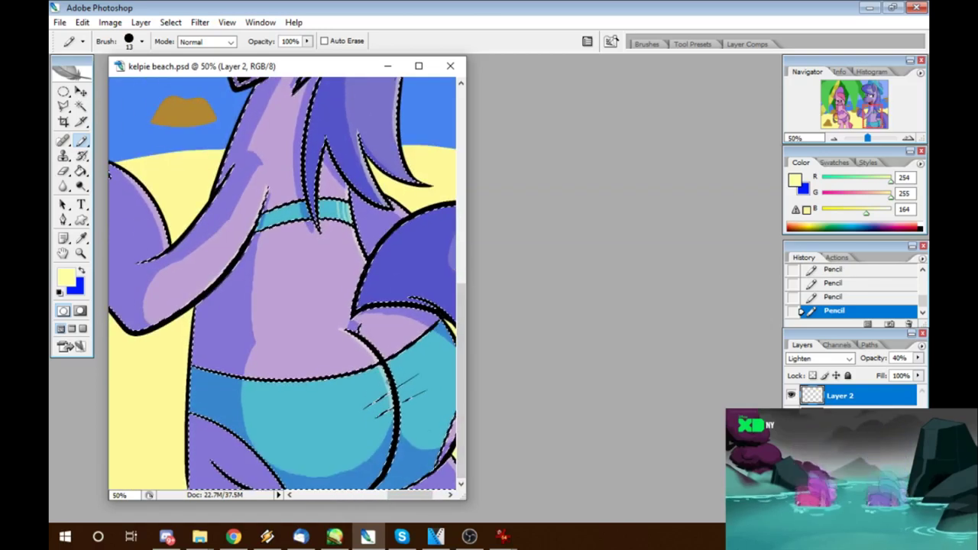
drag(322, 344, 333, 348)
drag(359, 388, 363, 402)
scroll(282, 282, right, 3)
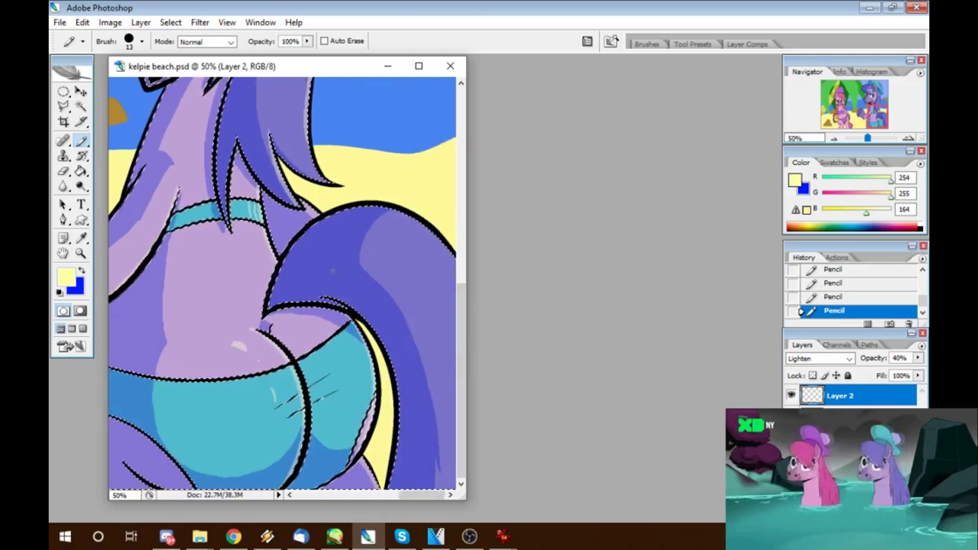
drag(352, 381, 356, 373)
Step: Pencil a light yellow highlight along the upper edge of the purple pony's raised hoof, and clear the selection
scroll(282, 283, left, 6)
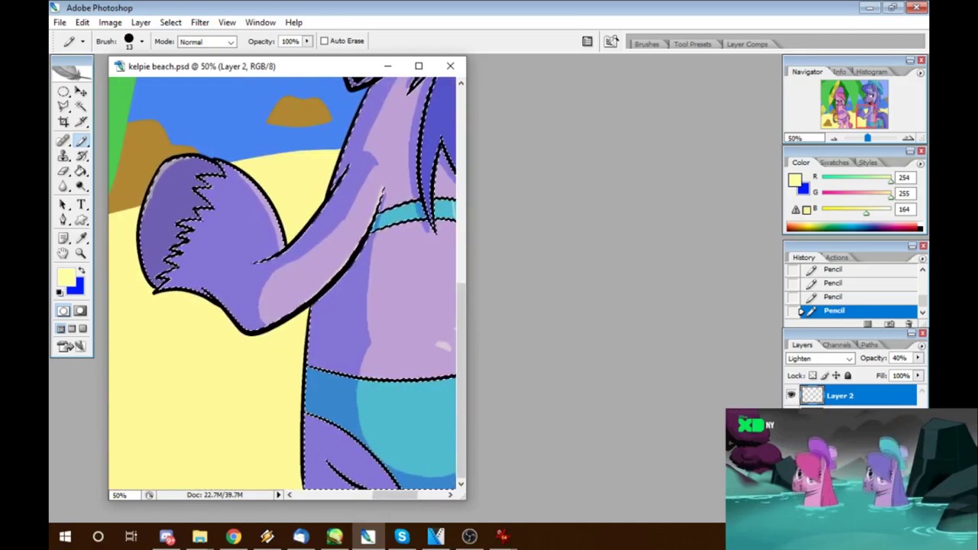
drag(188, 160, 144, 205)
key(ctrl+minus)
key(ctrl+minus)
key(ctrl+minus)
key(ctrl+minus)
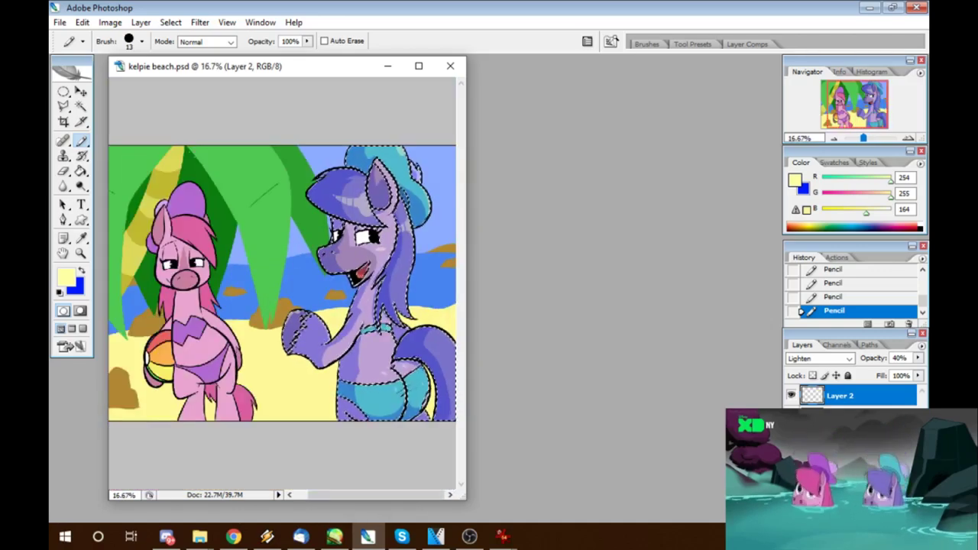
key(ctrl+d)
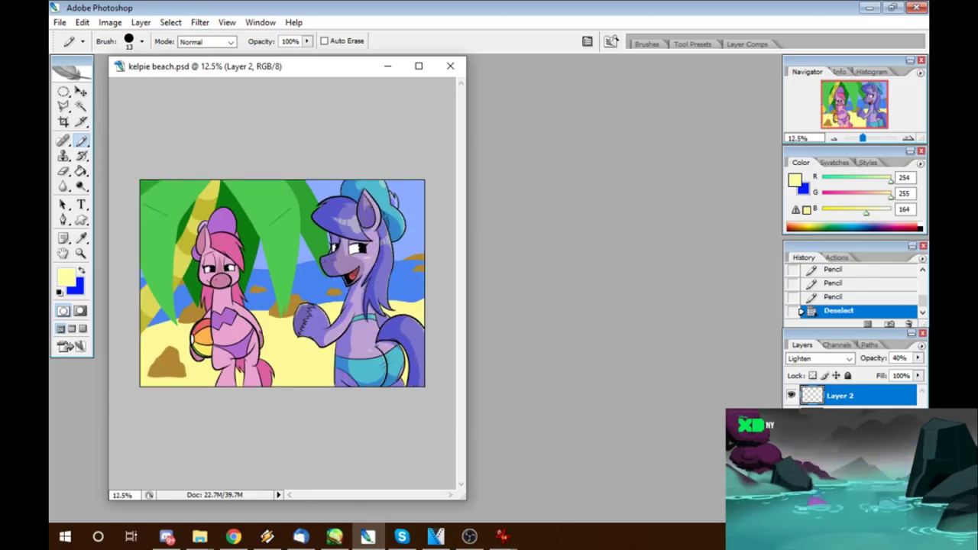
Step: Select the pink pony's hat and the ear tip behind it with the Magic Wand at tolerance 30
key(z)
click(202, 229)
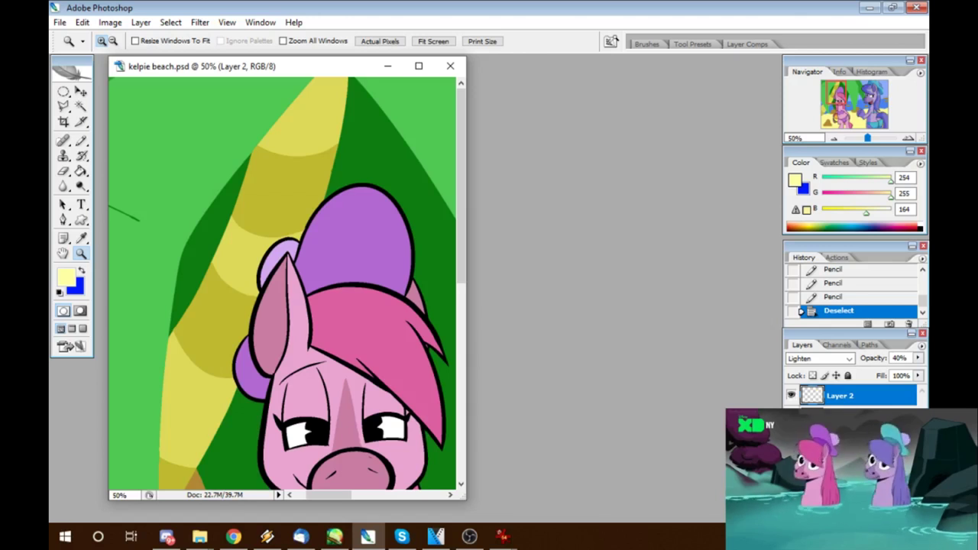
key(w)
click(359, 229)
shift+click(416, 306)
shift+click(367, 321)
shift+click(426, 347)
key(ctrl+z)
shift+click(426, 348)
Step: Extend the selection to the pink pony's forelock, face, muzzle, mane, body, swimsuit and tail
key(z)
click(425, 348)
click(426, 348)
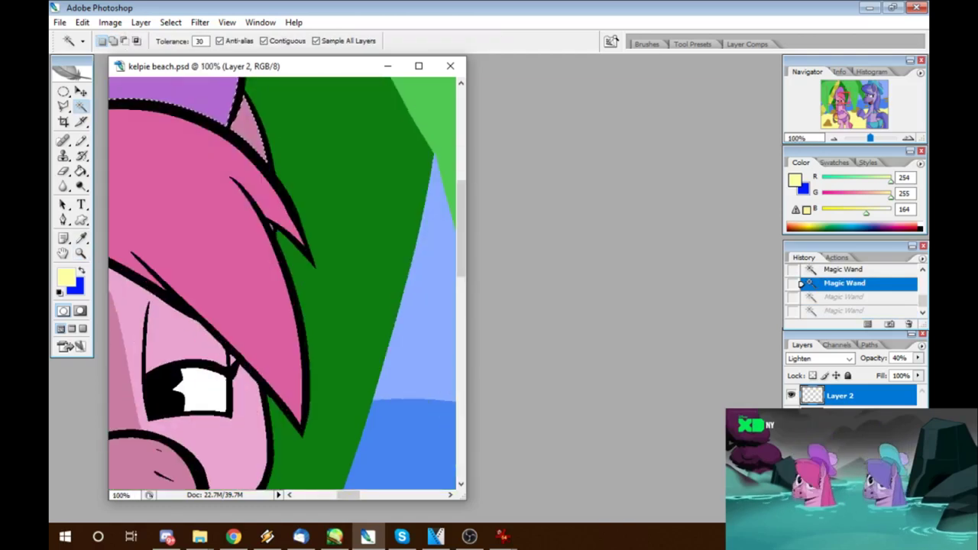
key(w)
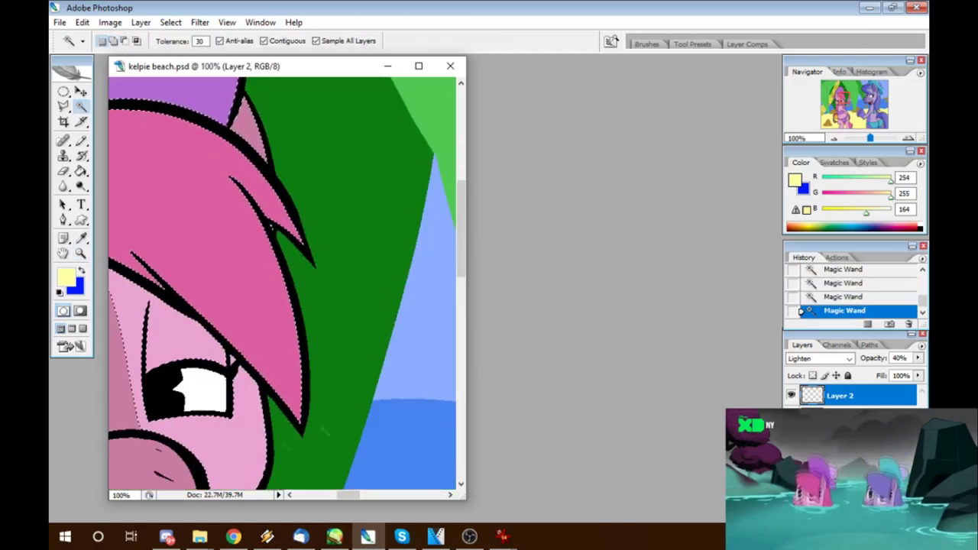
scroll(304, 258, left, 5)
scroll(304, 260, down, 4)
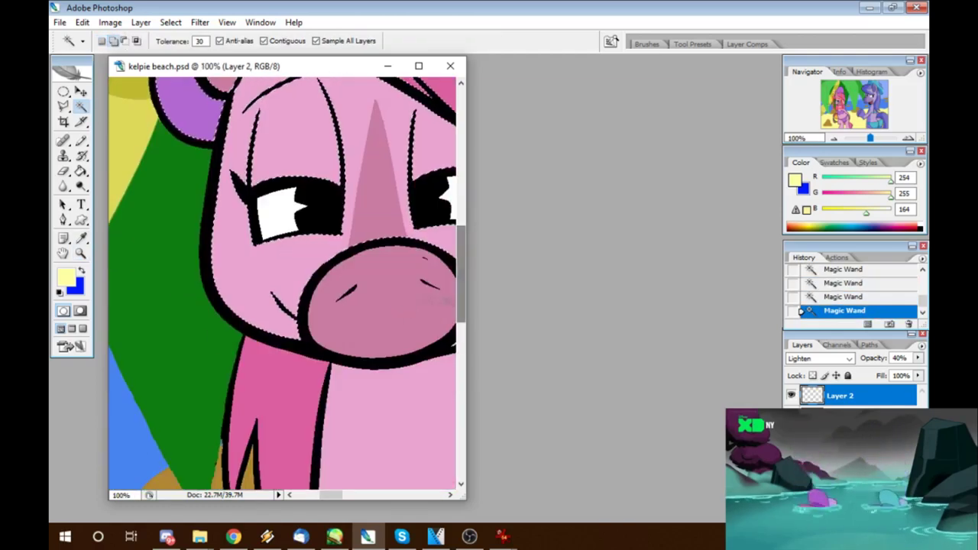
scroll(317, 342, down, 3)
scroll(317, 342, down, 1)
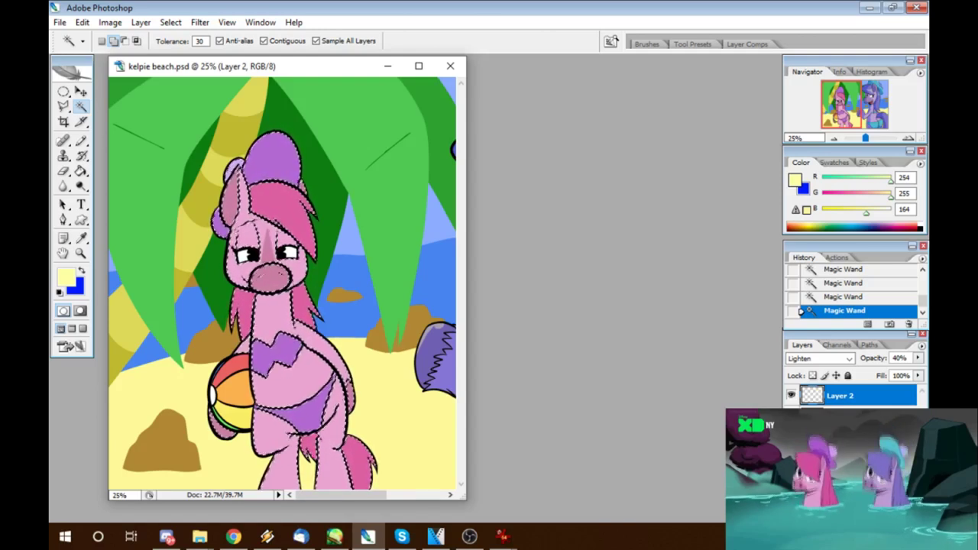
Step: On Layer 1, outline and fill blue shadows along the side of the purple hat and across the ear side of the forelock
key(z)
click(280, 145)
click(280, 145)
click(280, 145)
key(b)
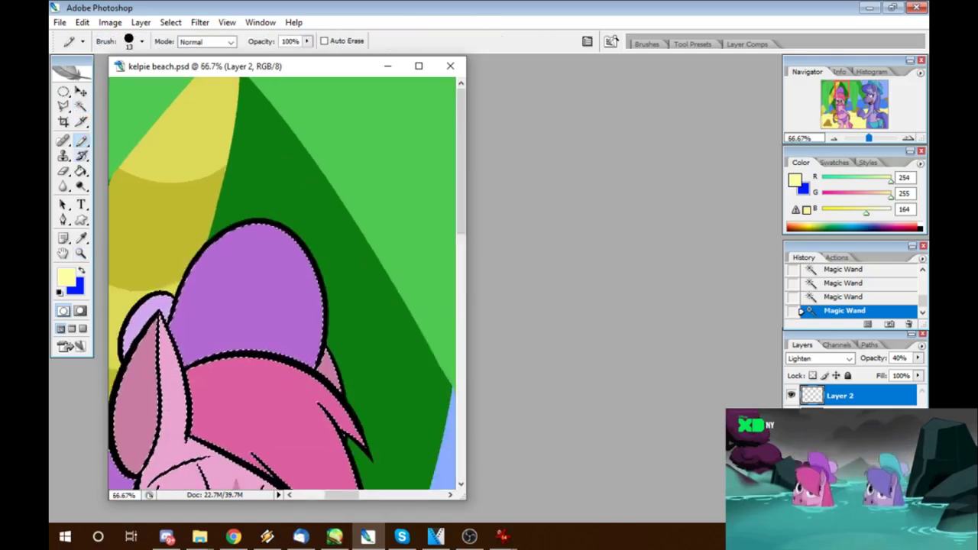
key(x)
key(alt+bracketleft)
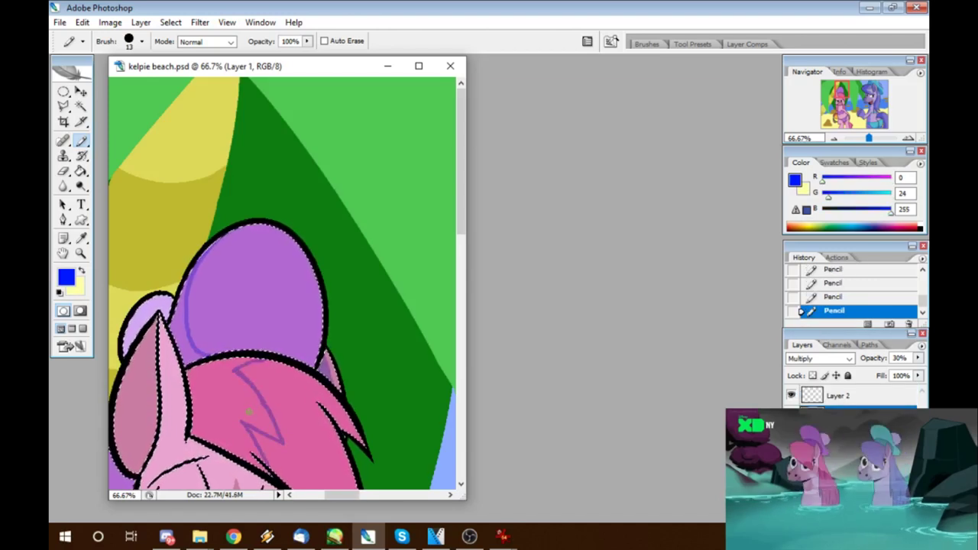
key(g)
click(229, 397)
click(192, 321)
Step: Outline and fill a blue shadow on the hat's pompom behind the ear
key(b)
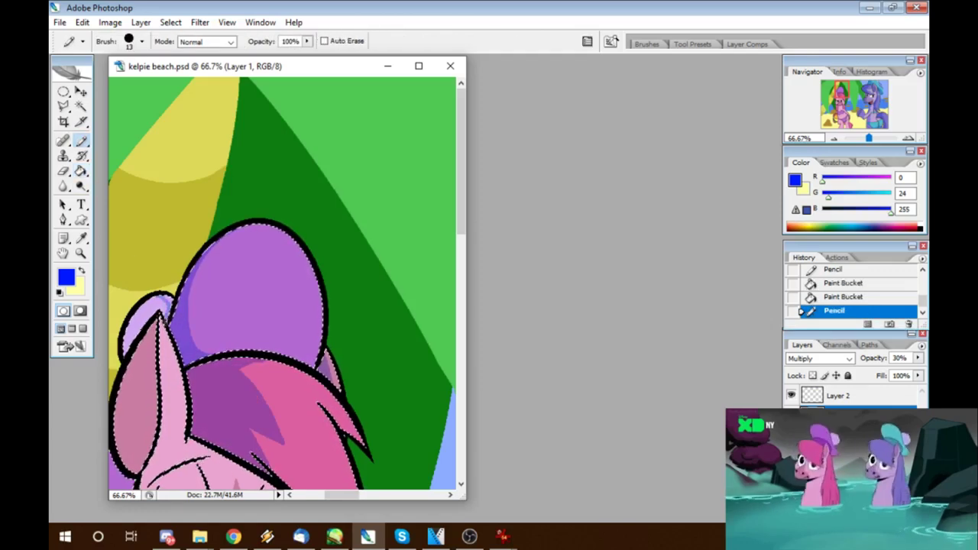
key(g)
scroll(286, 283, down, 5)
Step: Outline blue shadows on the pink pony's ear rim, brow, cheek and upper muzzle, and fill the shaded side of the face
key(b)
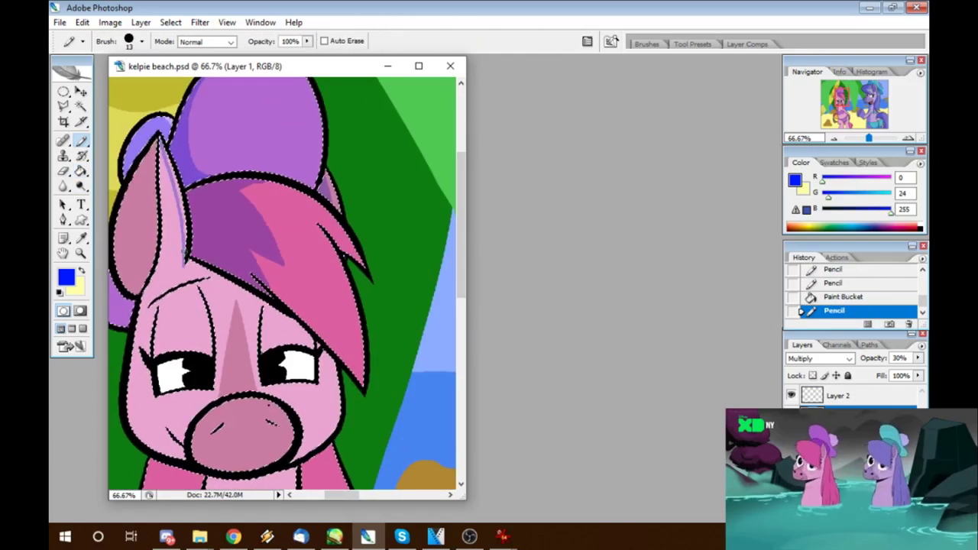
key(w)
click(230, 229)
key(b)
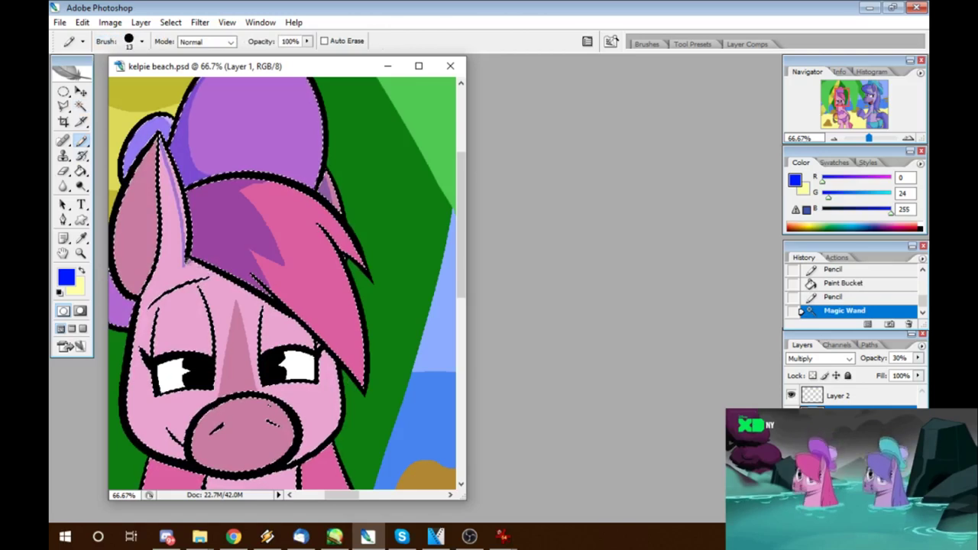
mouse_move(177, 195)
mouse_down()
mouse_move(187, 259)
mouse_move(253, 302)
mouse_up()
drag(252, 302, 306, 336)
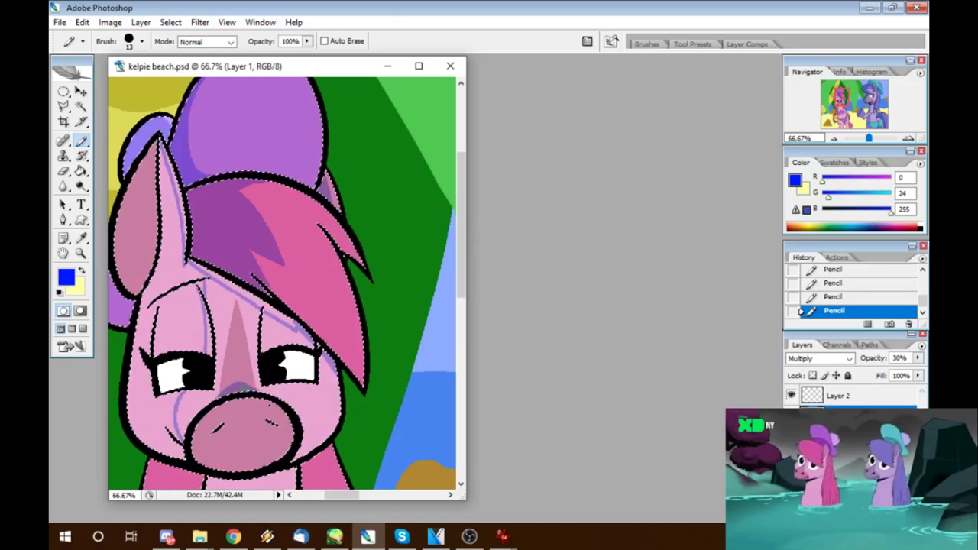
key(g)
click(168, 320)
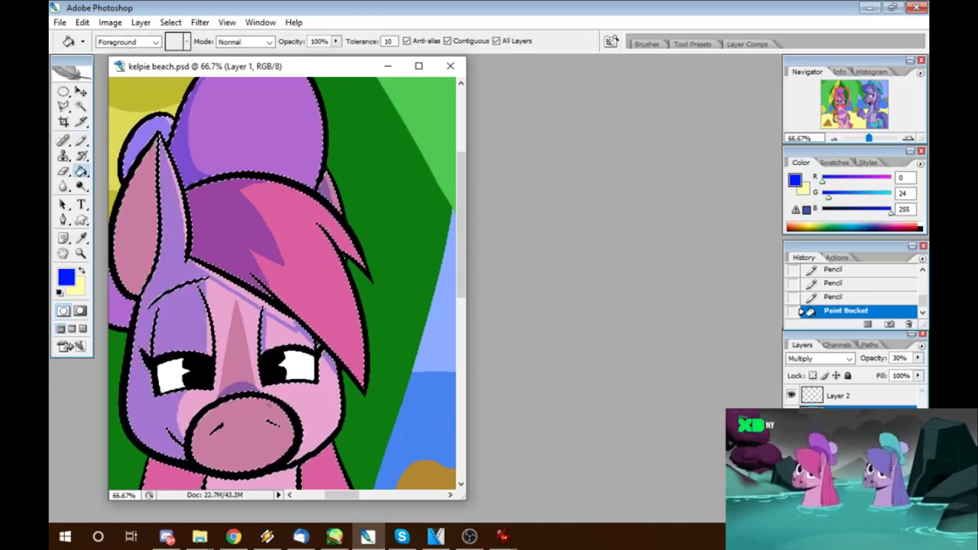
Step: Fill the strip beneath the forelock, the inner ear and the hat section behind the ear with the blue shadow
key(b)
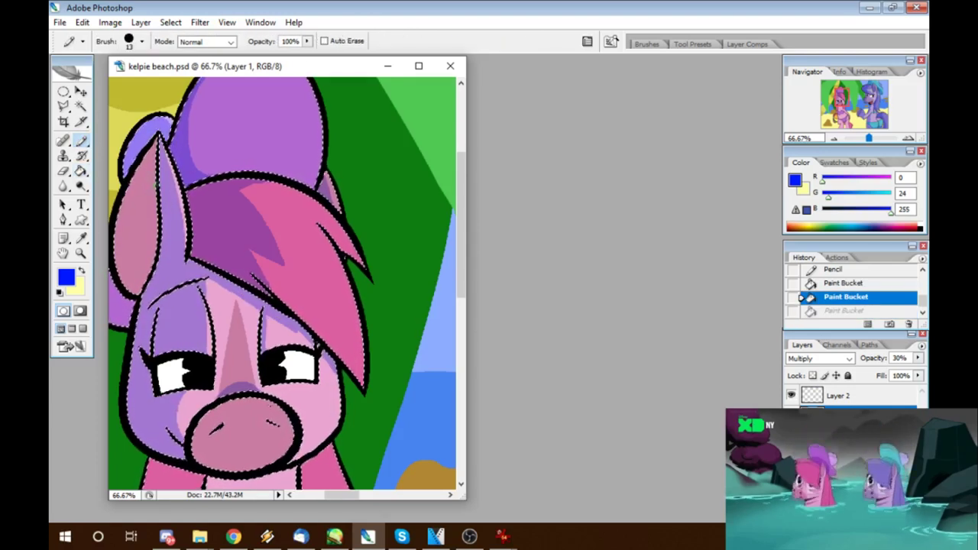
key(g)
scroll(286, 282, down, 3)
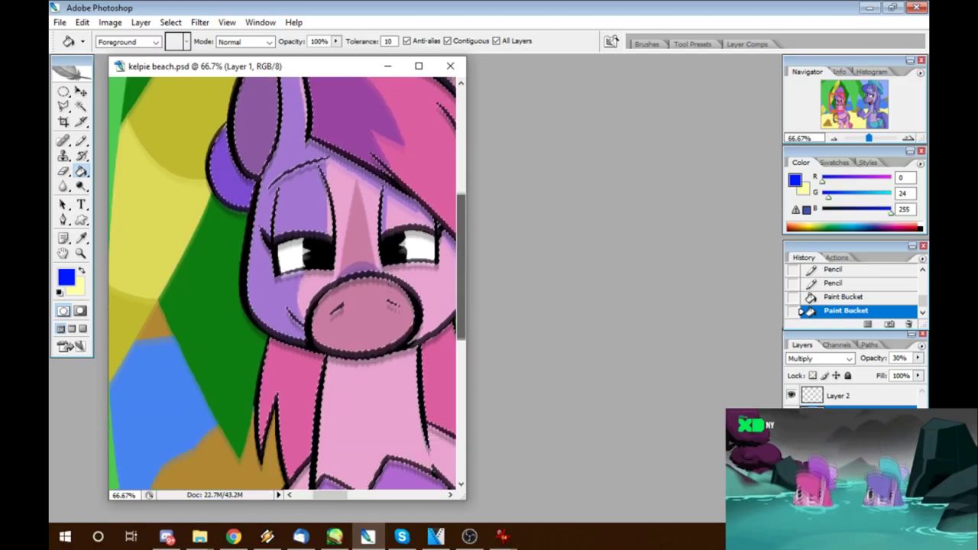
Step: Outline a blue shadow down the muzzle beside the nostril and fill the muzzle's shaded side
key(b)
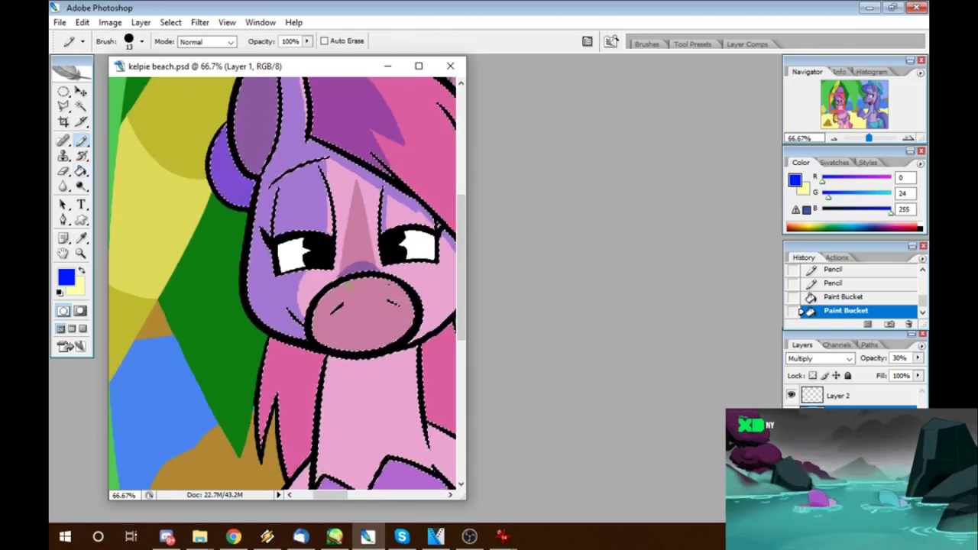
drag(340, 296, 338, 344)
drag(388, 299, 399, 305)
key(g)
click(413, 191)
key(b)
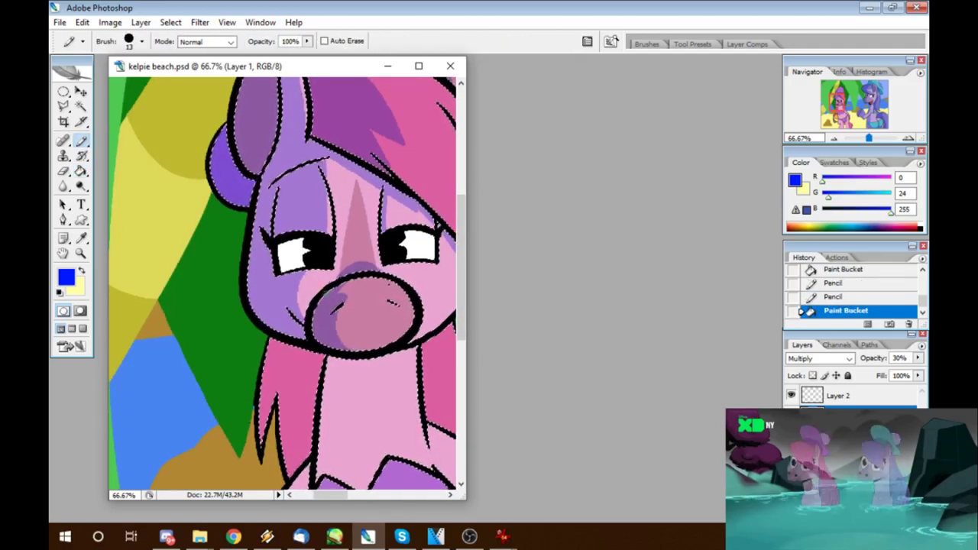
Step: Extend the blue shadow under the forelock above the eye, and fill the mane section on the neck's shaded side
drag(375, 161, 389, 176)
drag(413, 191, 435, 214)
scroll(286, 283, down, 3)
key(g)
scroll(283, 283, down, 1)
scroll(283, 283, right, 3)
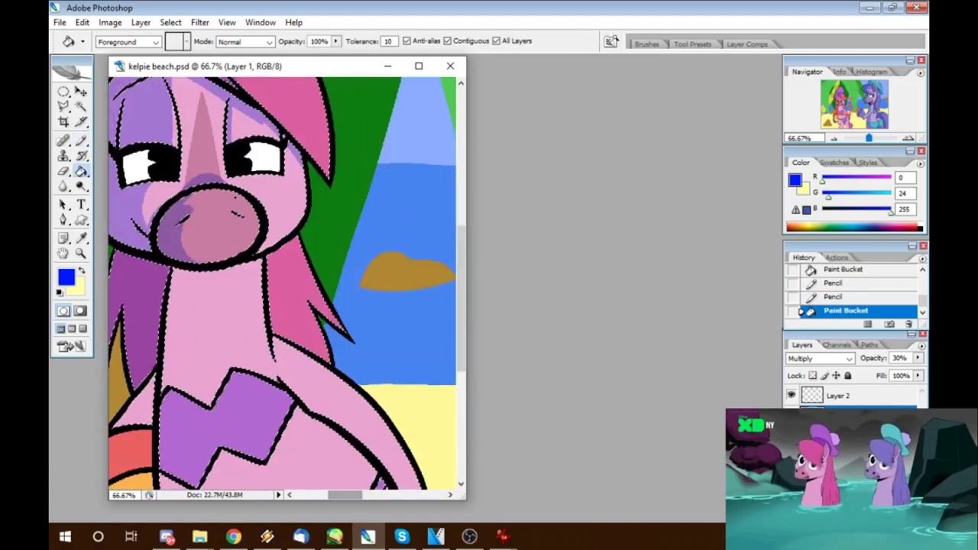
Step: Outline a jagged blue shadow on the mane section at the neck's lit side and fill it beside the neck
key(b)
key(g)
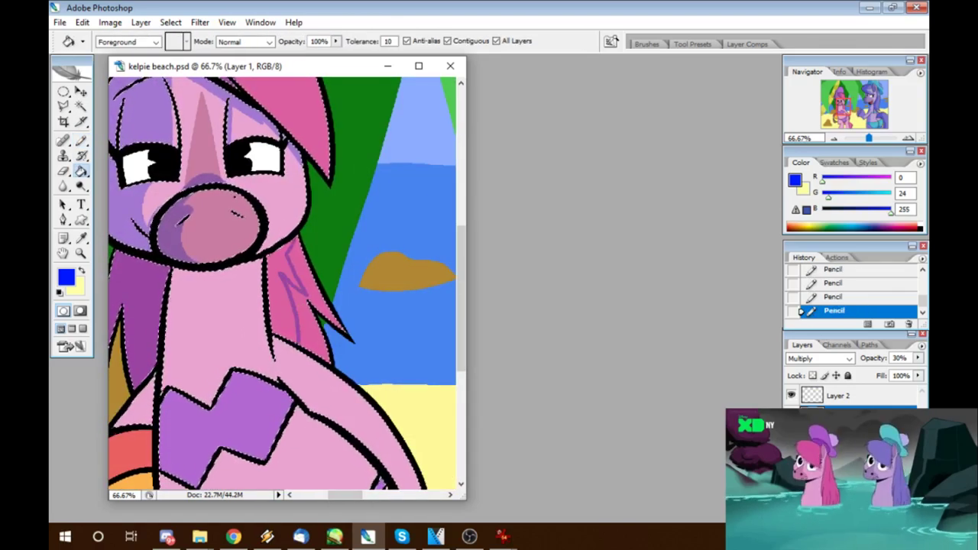
key(ctrl+z)
key(b)
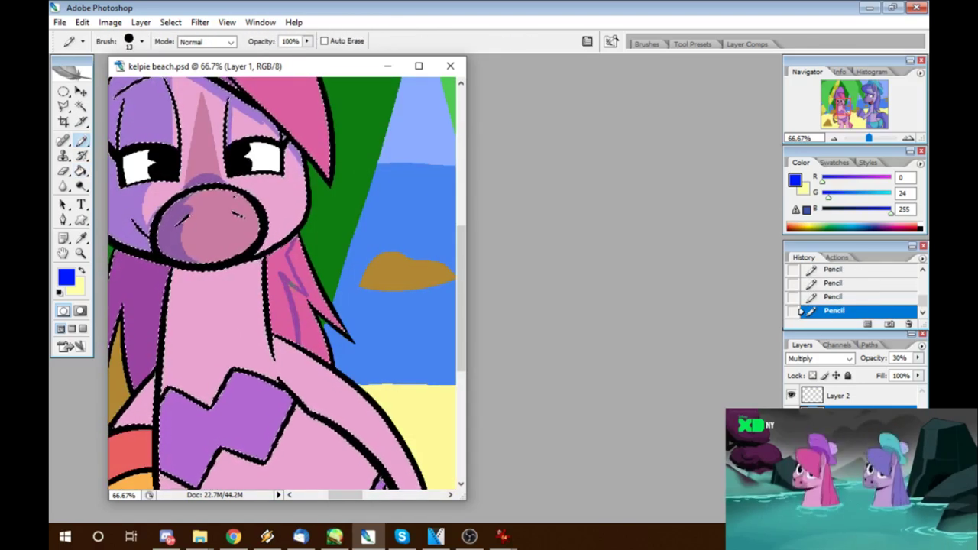
key(g)
Step: Draw a blue shadow outline under the chin and down the neck, swimsuit top, belly and swimsuit bottom
key(b)
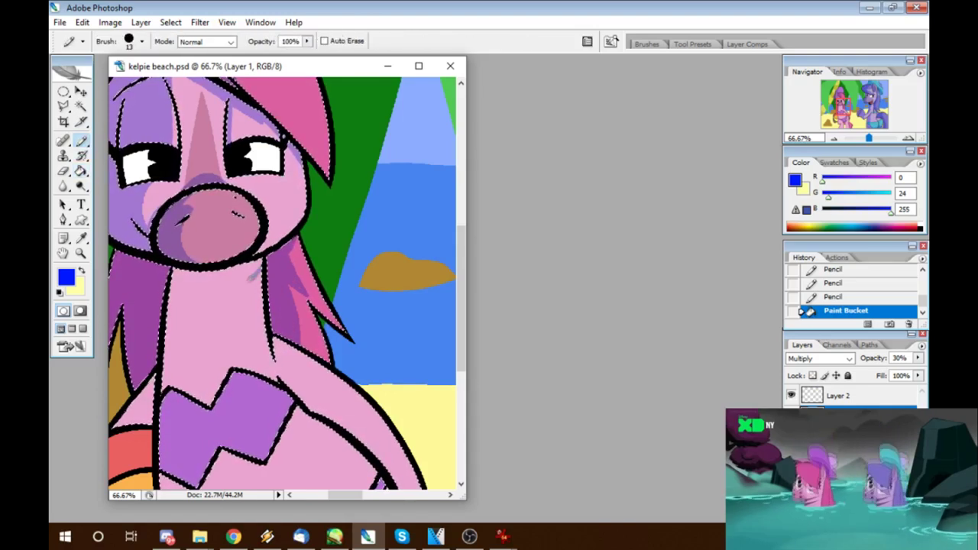
mouse_move(206, 290)
mouse_down()
mouse_move(187, 287)
mouse_move(174, 351)
mouse_up()
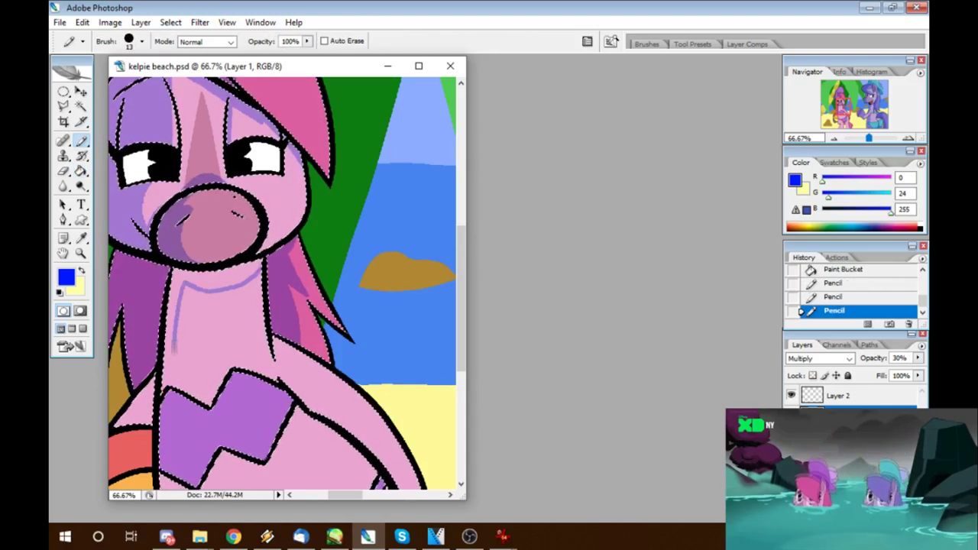
scroll(197, 298, down, 5)
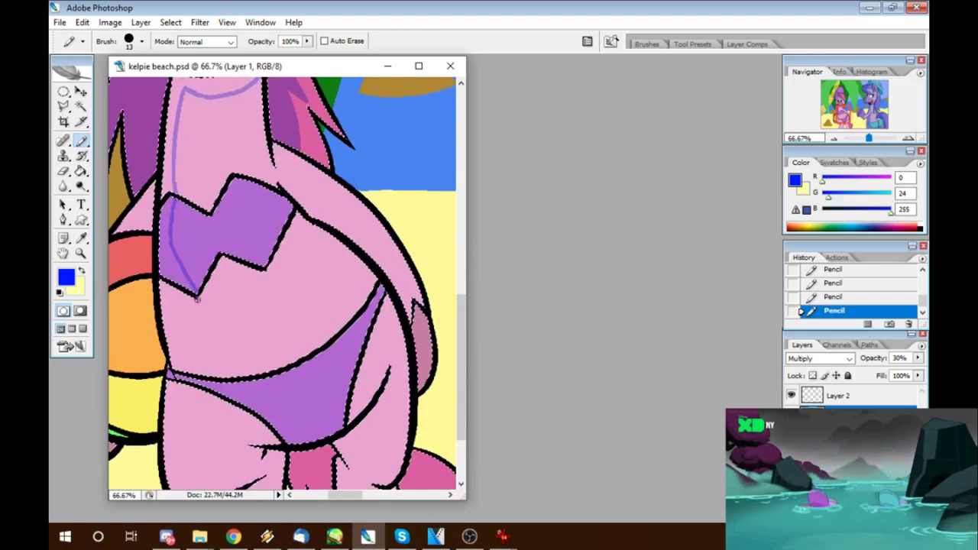
scroll(282, 283, down, 3)
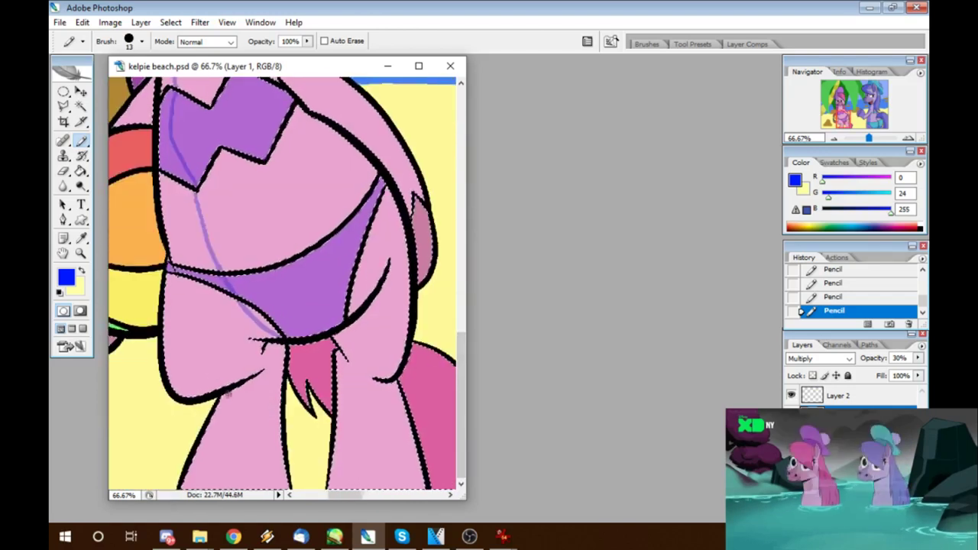
Step: Add small missed areas by the swimsuit bottom and far hoof to the selection, and outline blue shadows along the thigh and legs
key(w)
shift+click(381, 194)
shift+click(416, 205)
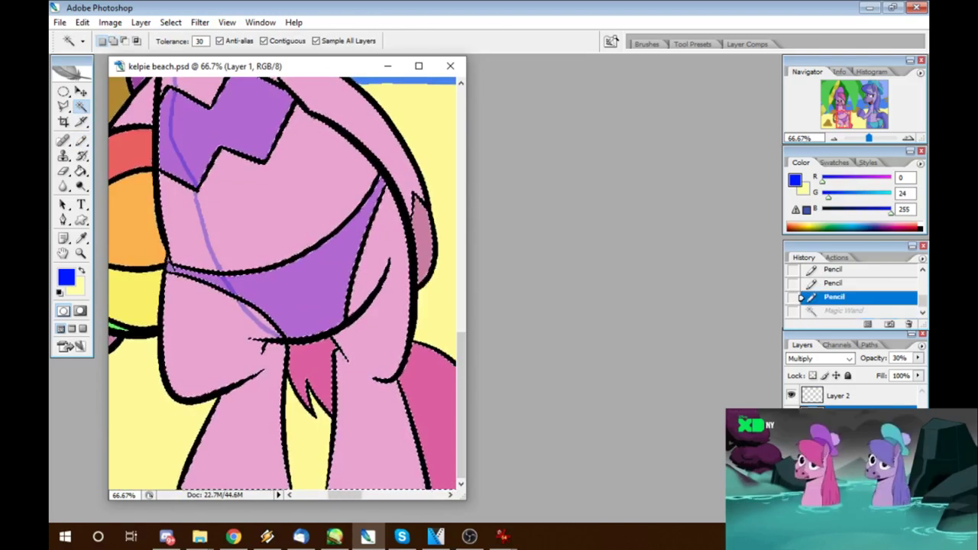
key(b)
mouse_move(169, 279)
mouse_down()
mouse_move(181, 383)
mouse_move(202, 378)
mouse_move(219, 417)
mouse_move(192, 488)
mouse_up()
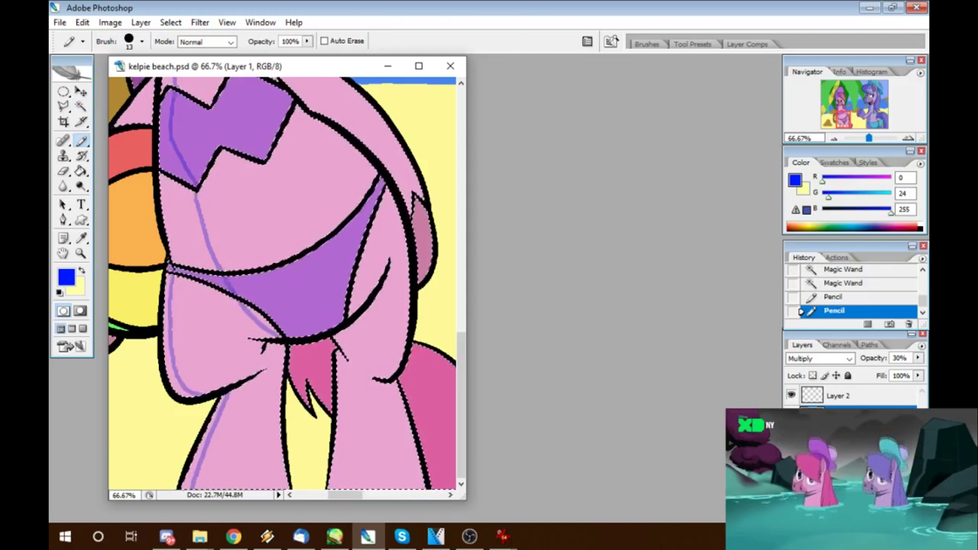
drag(243, 304, 330, 336)
Step: Fill the outlined shadow areas on the pink pony's neck, swimsuit, belly and legs with blue
key(g)
click(229, 428)
click(191, 229)
click(174, 153)
click(305, 330)
scroll(286, 282, up, 5)
key(b)
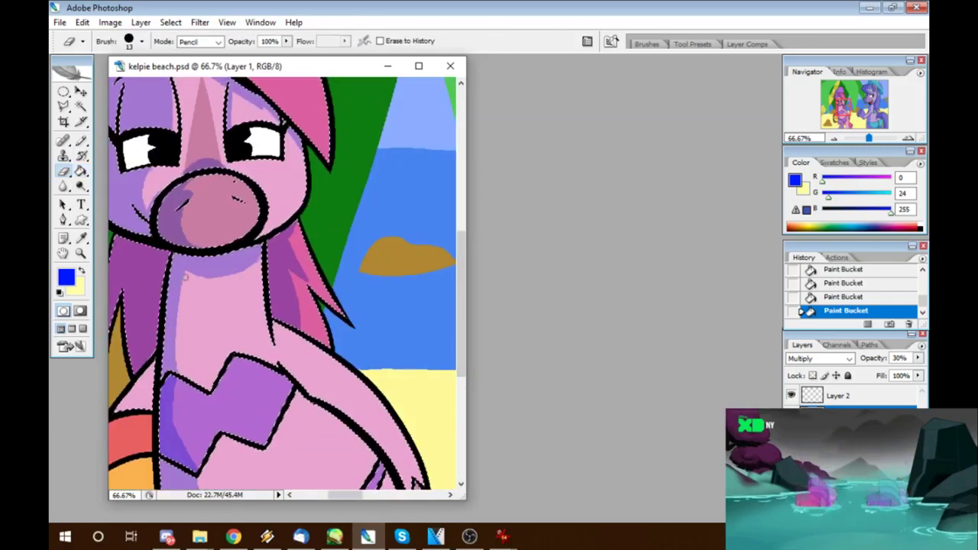
Step: Fill the pink pony's far shoulder with blue shadow and shade the lower edge of the swimsuit top's near half, erasing any excess
key(g)
click(206, 399)
scroll(206, 399, down, 4)
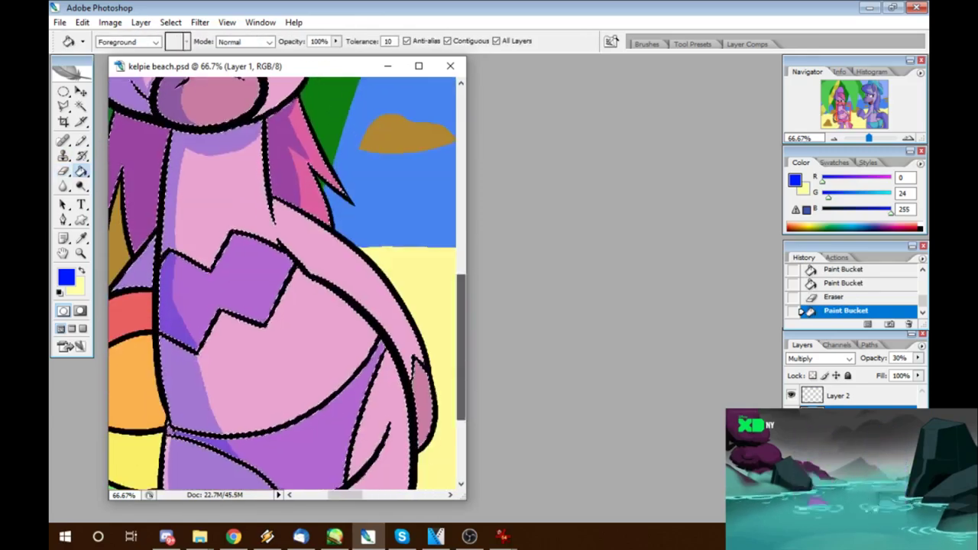
key(b)
click(215, 262)
drag(211, 278, 210, 290)
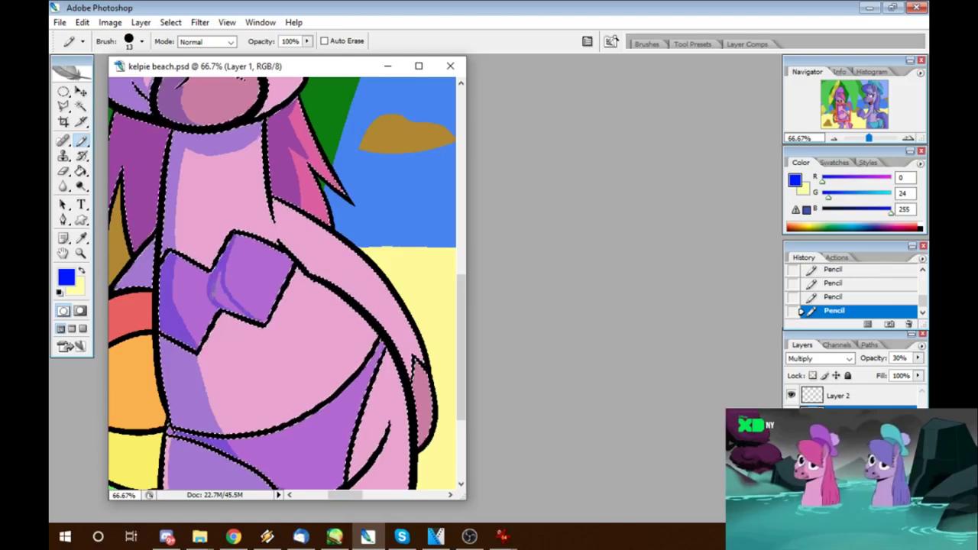
key(e)
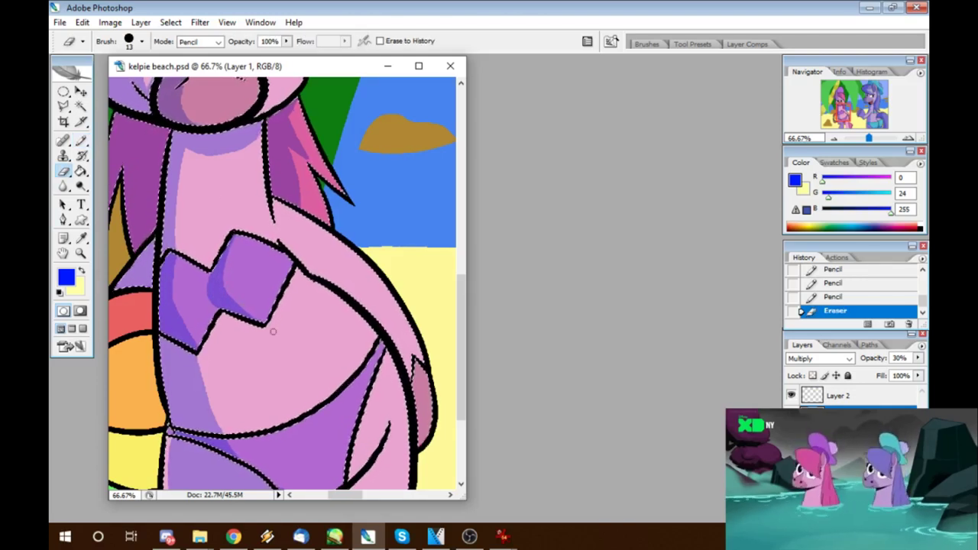
Step: Outline and fill a blue shadow along the pink pony's near arm and hoof, and erase the stray parts
key(b)
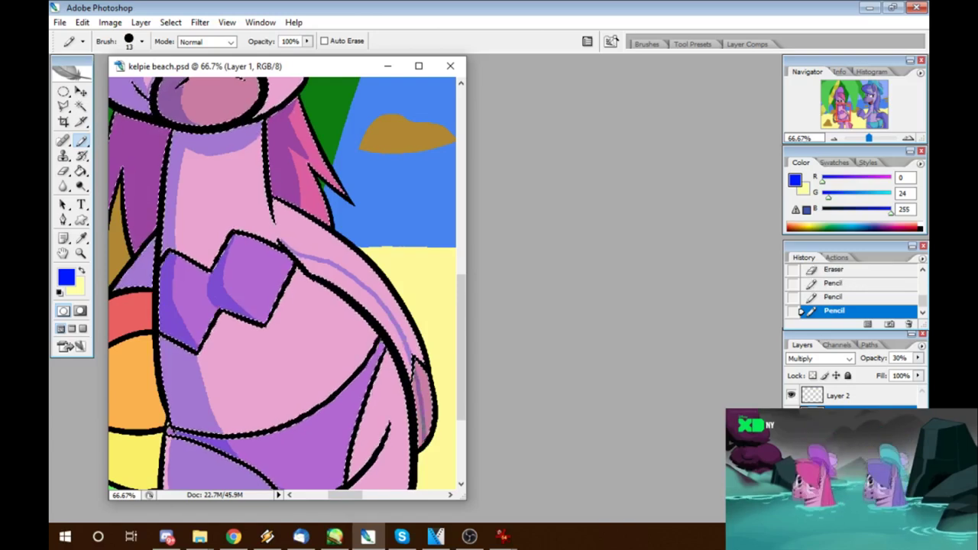
key(g)
click(116, 284)
scroll(283, 283, down, 5)
key(e)
drag(382, 168, 397, 213)
drag(405, 153, 420, 218)
drag(374, 137, 394, 206)
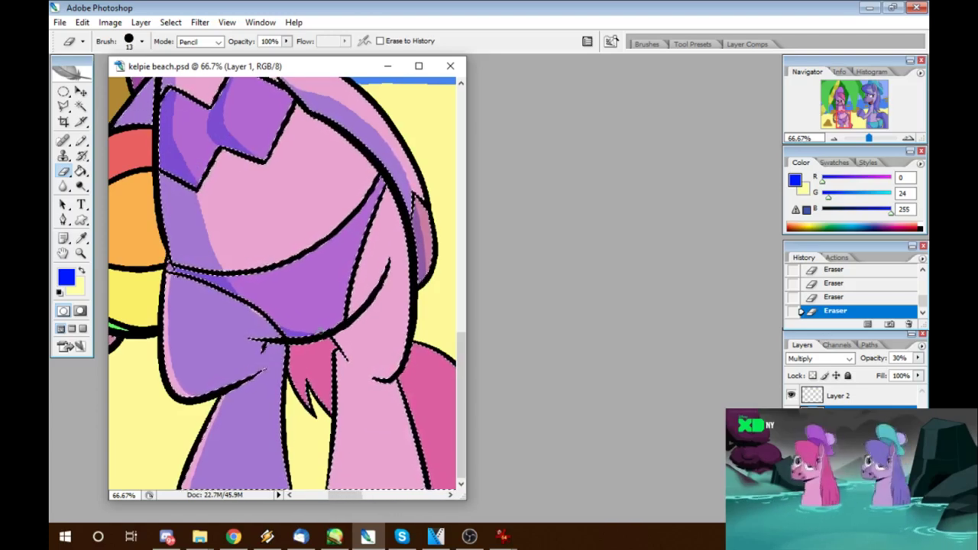
Step: Outline blue shadows on the near thigh and leg and fill them, including the bit of tail between the legs
key(b)
mouse_move(390, 264)
mouse_down()
mouse_move(395, 345)
mouse_move(378, 378)
mouse_up()
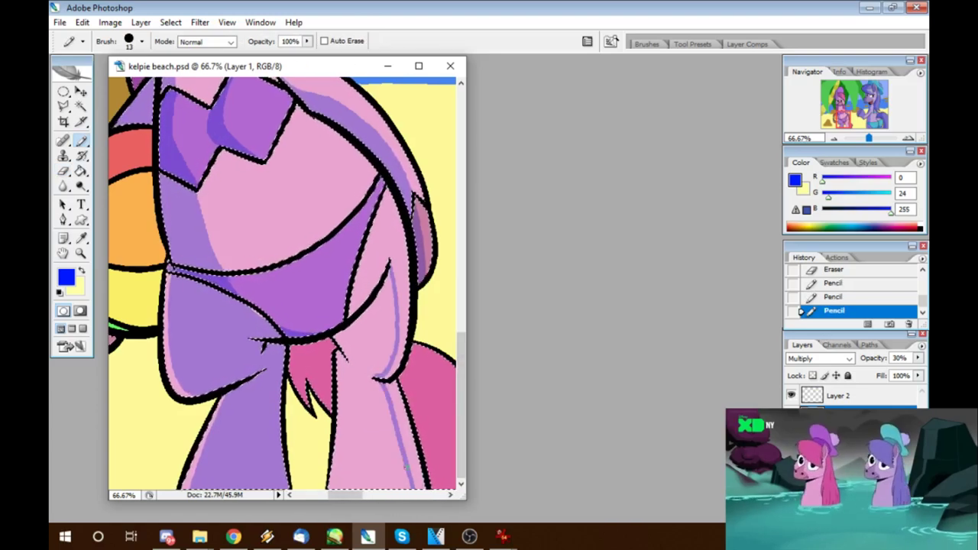
key(g)
click(367, 436)
click(313, 374)
scroll(283, 283, right, 5)
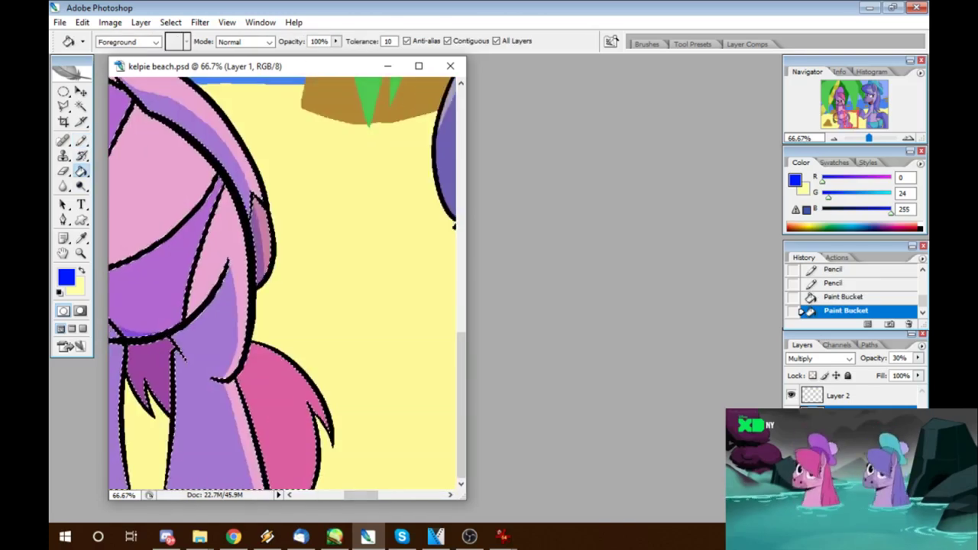
Step: Draw a curved shadow boundary along the pink pony's tail and fill the inner side with blue
key(b)
drag(121, 382, 121, 458)
key(g)
click(141, 428)
key(ctrl+z)
key(b)
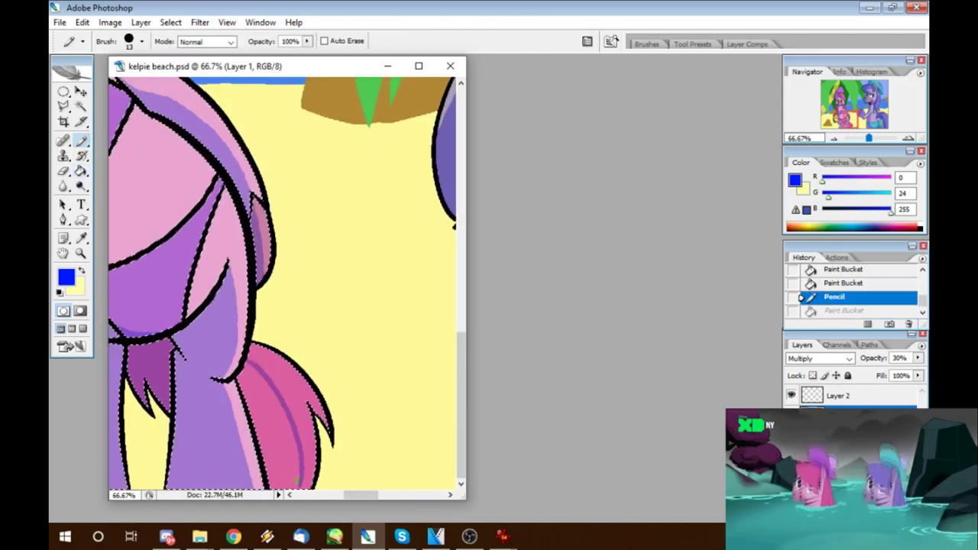
drag(120, 393, 120, 448)
key(g)
click(260, 420)
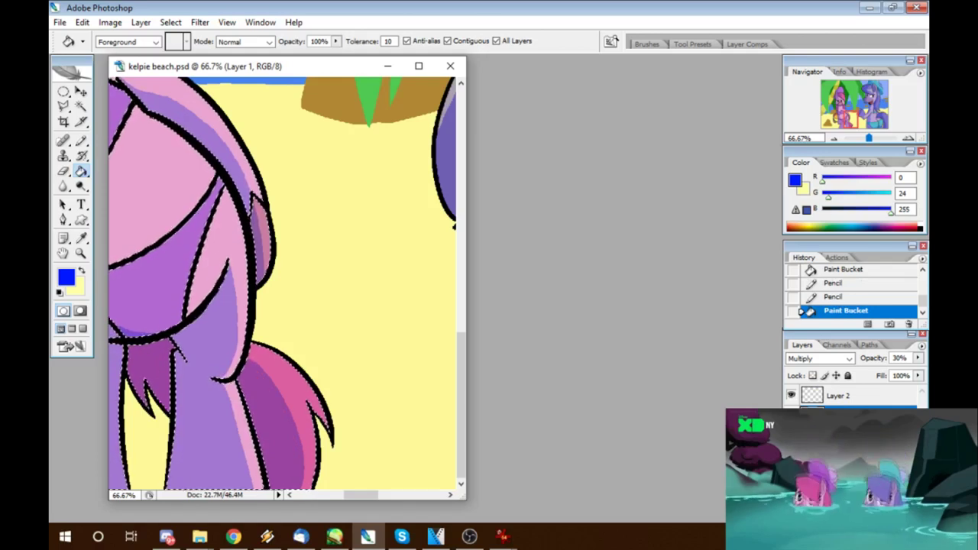
Step: On Layer 2, paint light yellow highlights on the pink pony's hat and the outer edge of the mane
key(ctrl+minus)
key(ctrl+minus)
key(ctrl+minus)
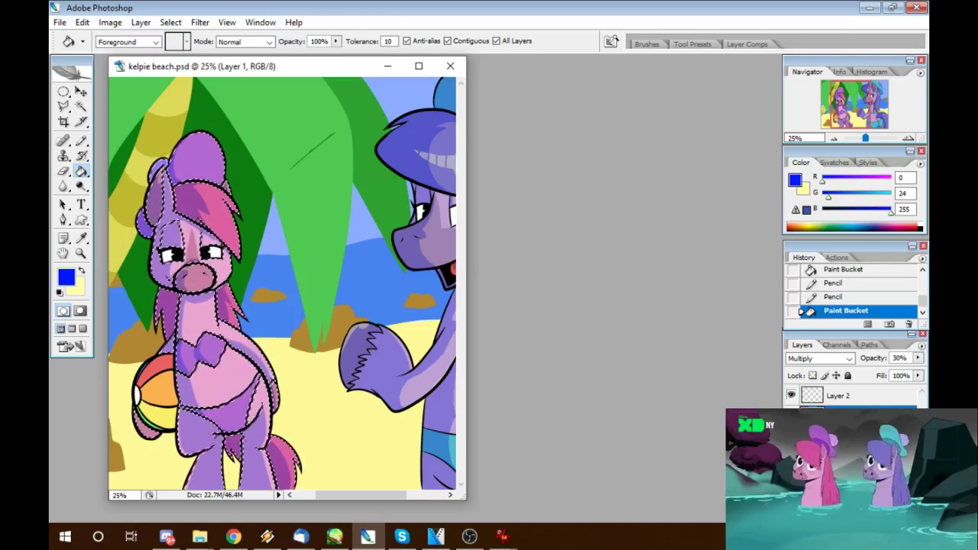
key(z)
click(202, 179)
key(x)
key(b)
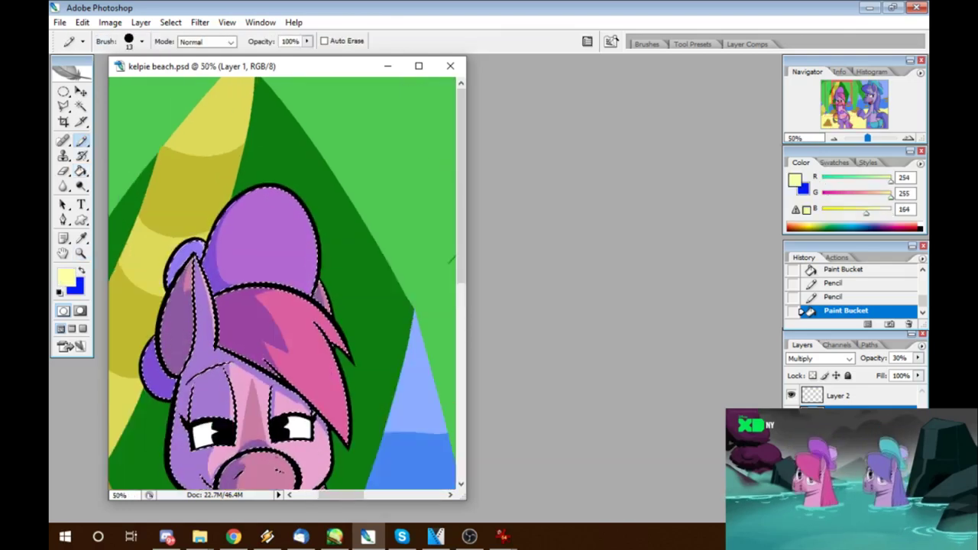
key(alt+bracketright)
key(ctrl+z)
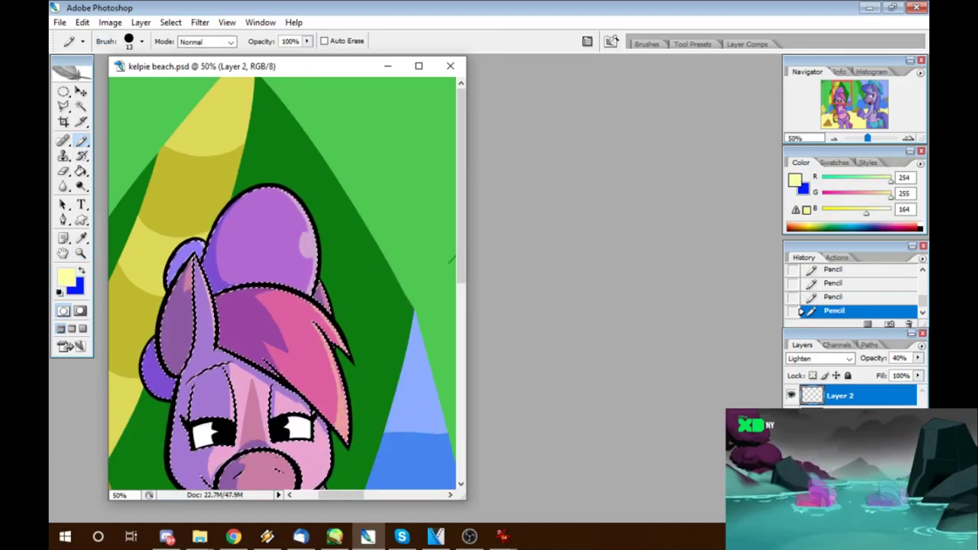
Step: Fill the highlight shape on the mane with light yellow and erase parts of it into streaks
key(g)
click(252, 329)
key(e)
drag(229, 306, 275, 321)
drag(275, 321, 305, 336)
scroll(282, 282, down, 3)
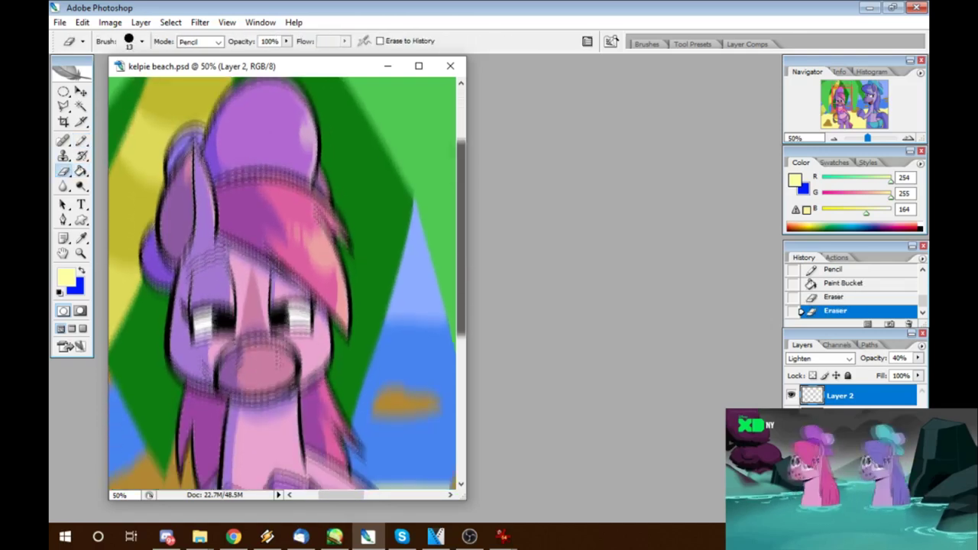
Step: Add light yellow highlights to both cheeks and a small blue shadow at the nostril on Layer 1
key(b)
click(450, 113)
click(449, 112)
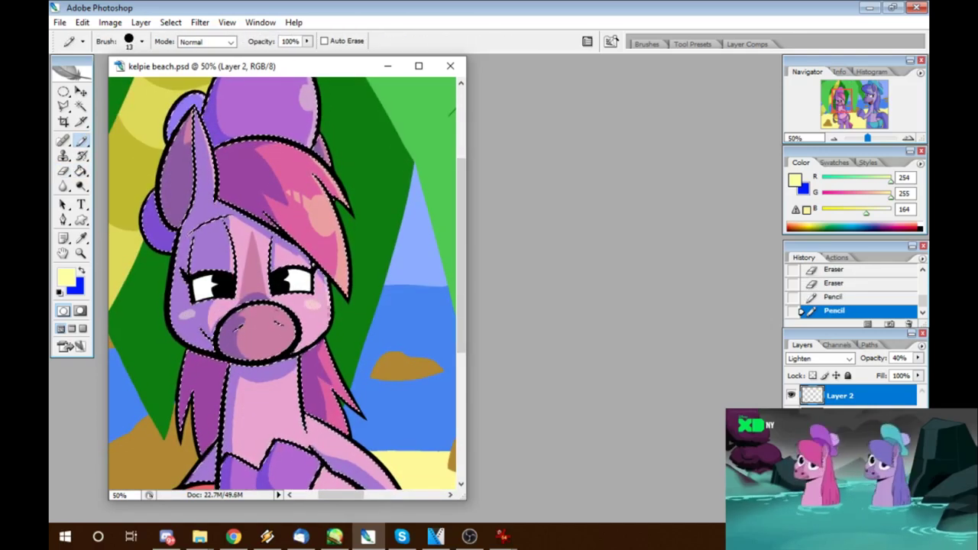
key(x)
key(alt+bracketleft)
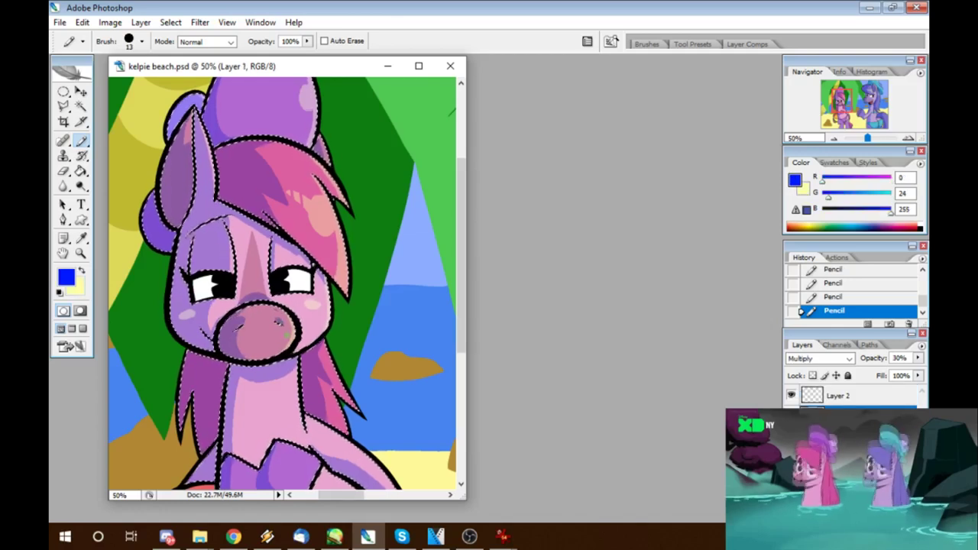
Step: On Layer 2, add light yellow highlights to the hair beside the neck, swimsuit and near arm, and undo the stray last stroke
key(x)
key(alt+bracketright)
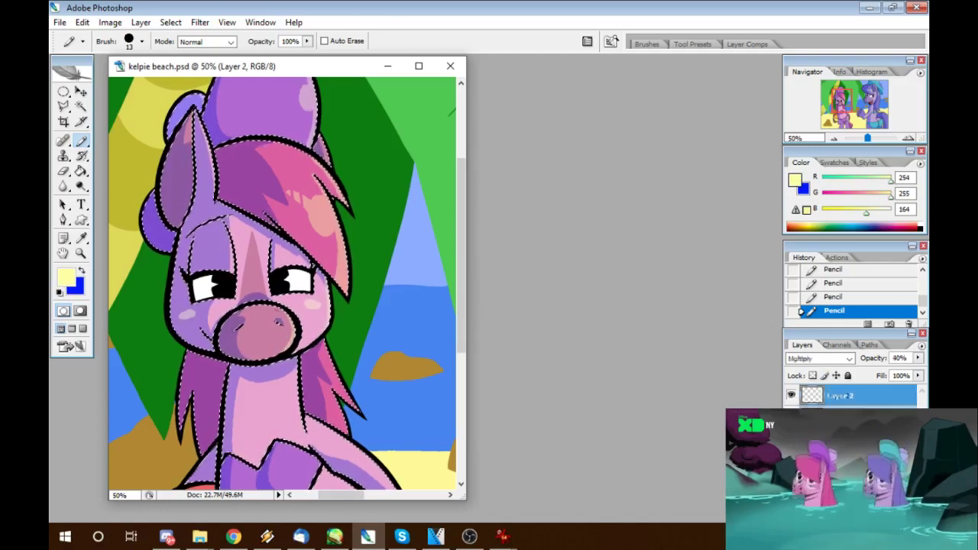
scroll(283, 283, down, 5)
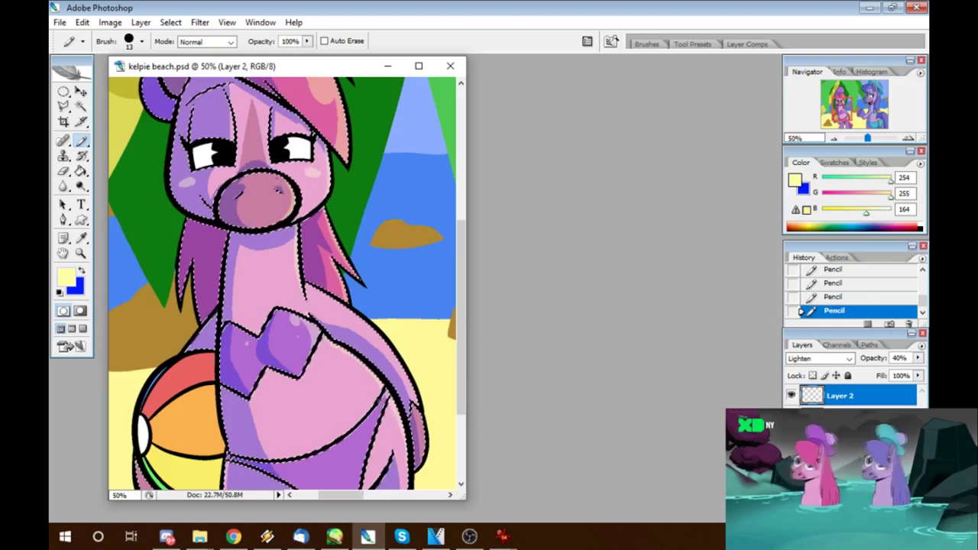
scroll(283, 282, down, 2)
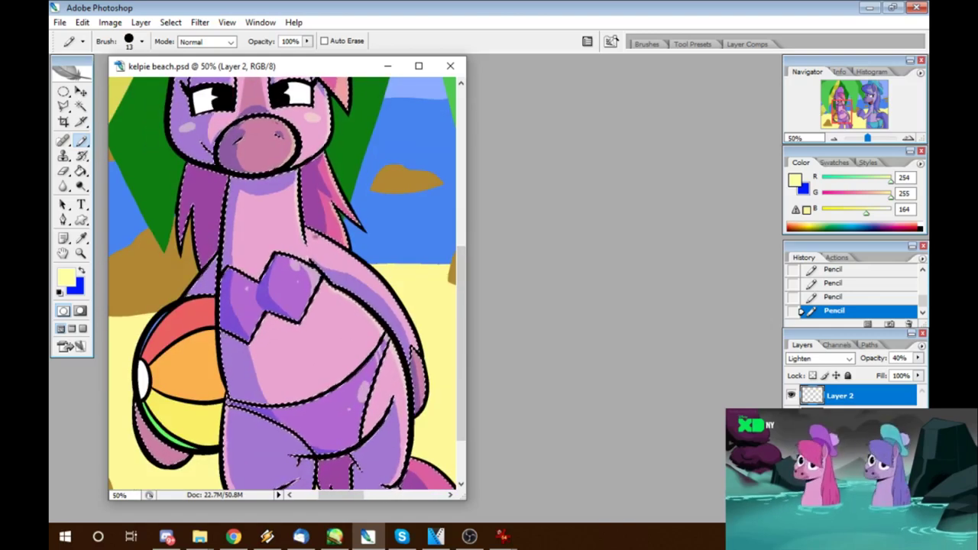
key(ctrl+z)
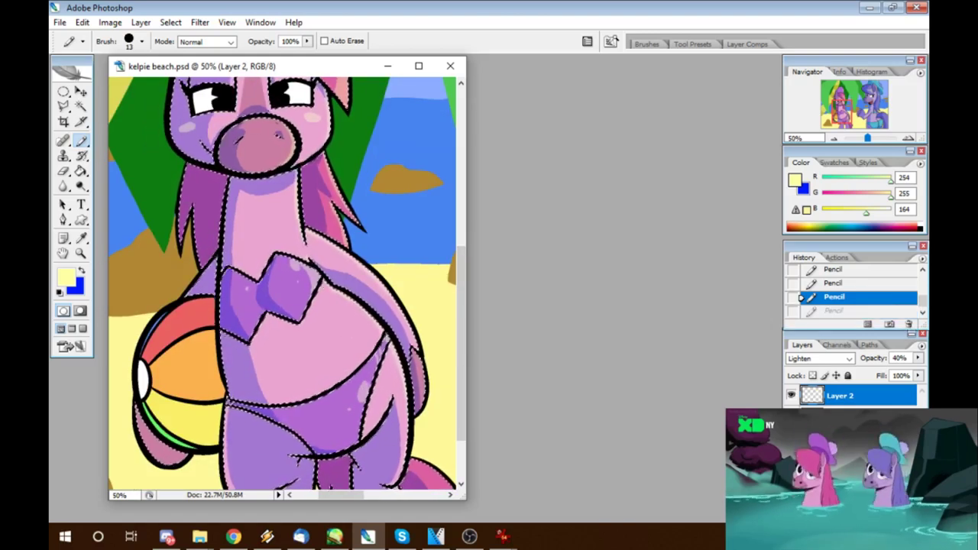
Step: Add small blue shadow touches to the pink pony on Layer 1
key(x)
key(alt+bracketleft)
drag(145, 328, 165, 447)
scroll(282, 283, down, 3)
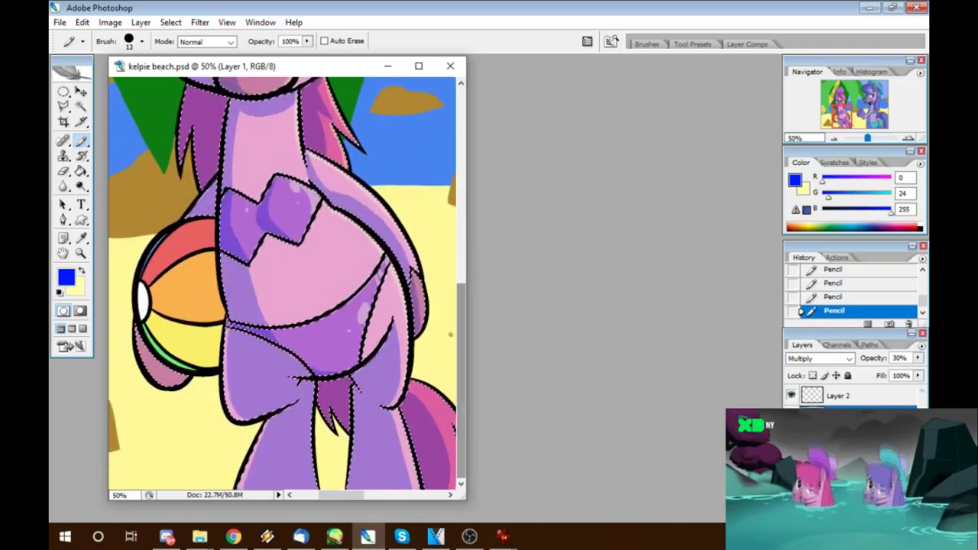
Step: On Layer 2, add light yellow highlights to the pink pony's tail and the edge of the swimsuit bottom
key(x)
mouse_move(436, 536)
key(alt+bracketright)
scroll(283, 283, right, 3)
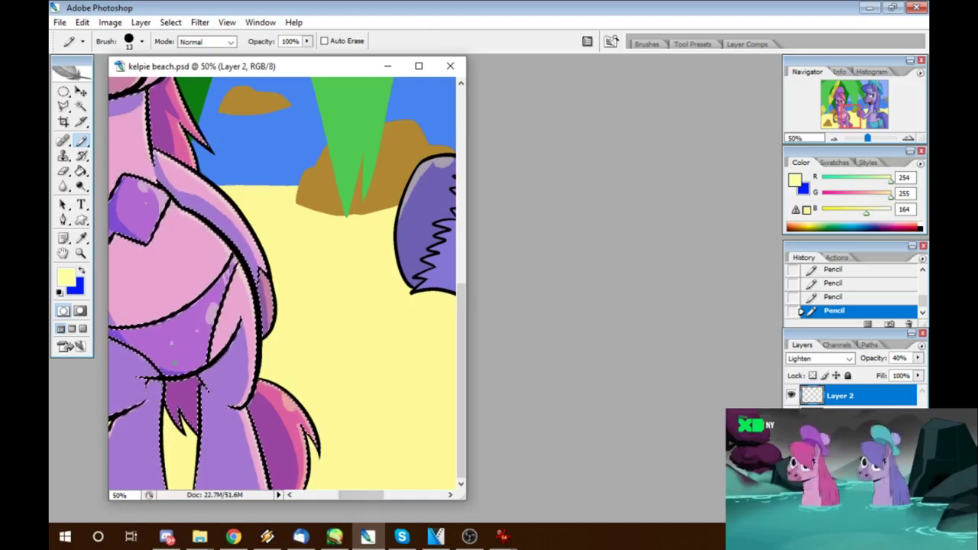
Step: Deselect the pink pony and bring the whole drawing into view
scroll(282, 283, up, 5)
key(ctrl+minus)
key(ctrl+minus)
key(ctrl+minus)
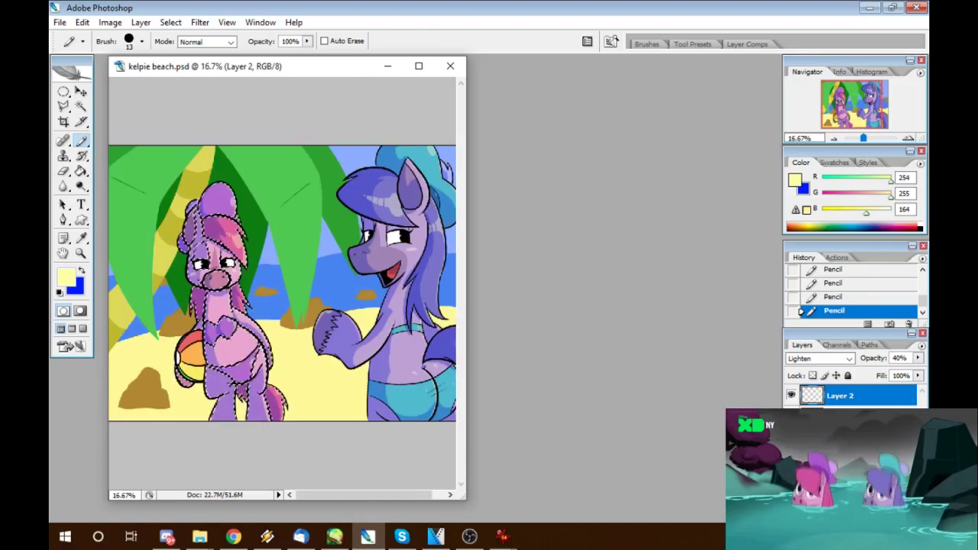
key(ctrl+d)
key(ctrl+minus)
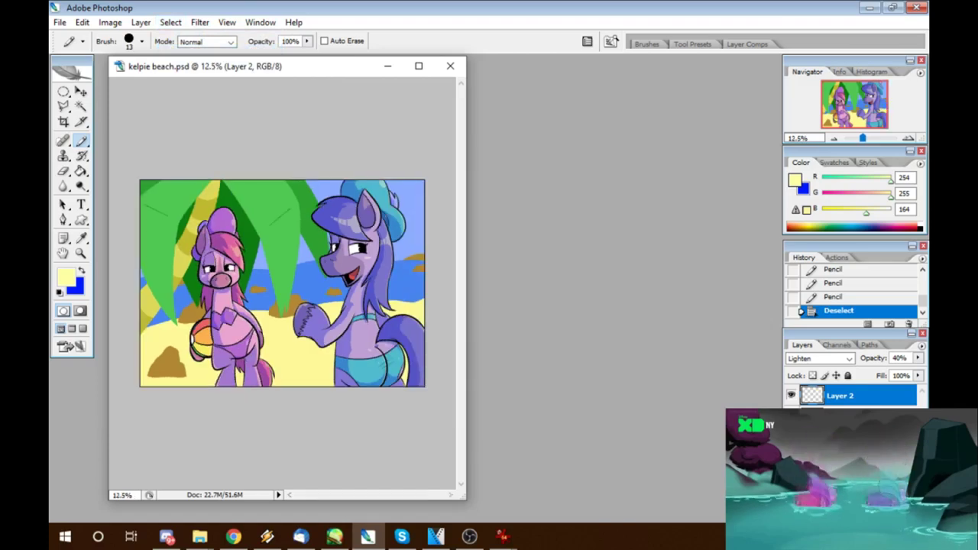
Step: On the Background layer, draw a light green boundary along the sketch line on the central palm leaf and try filling above it
key(Tab)
key(ctrl+plus)
key(ctrl+plus)
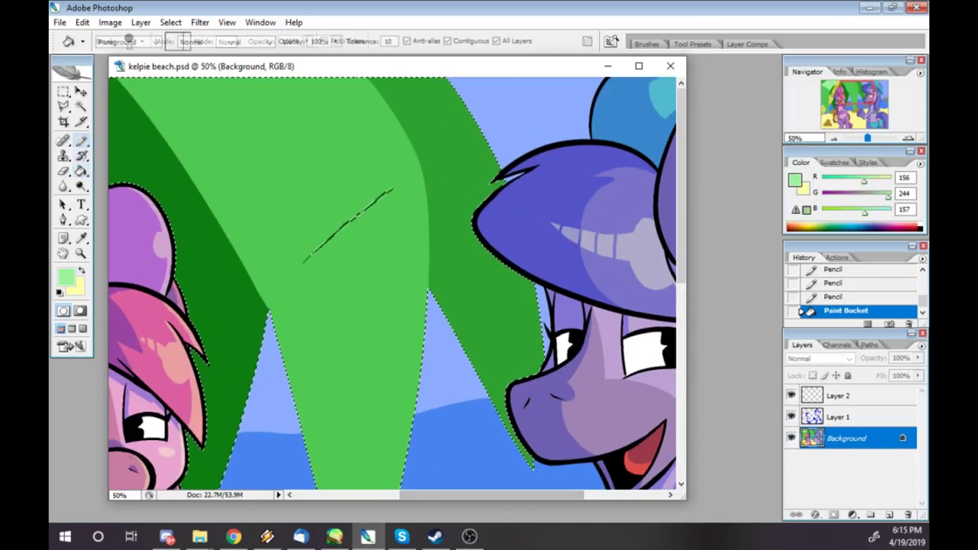
drag(388, 189, 420, 175)
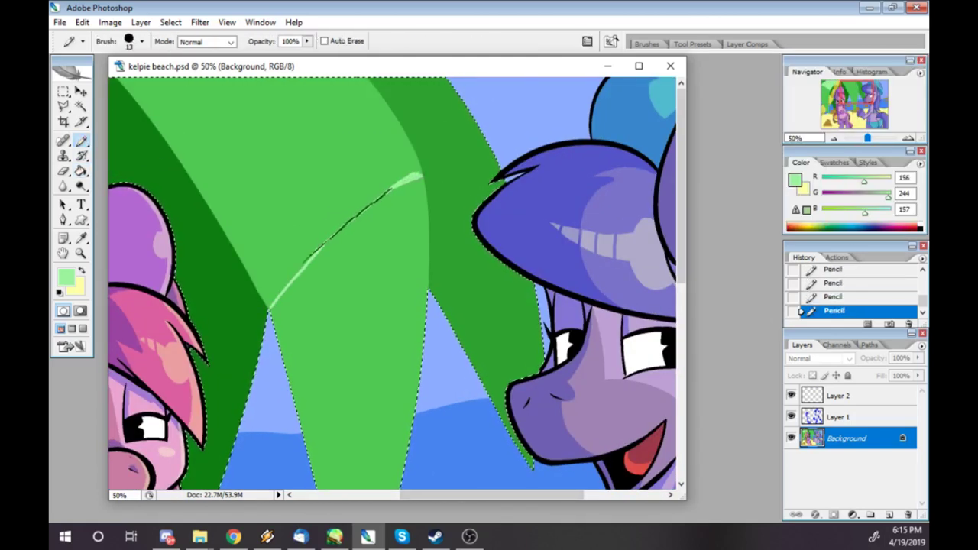
drag(315, 251, 356, 214)
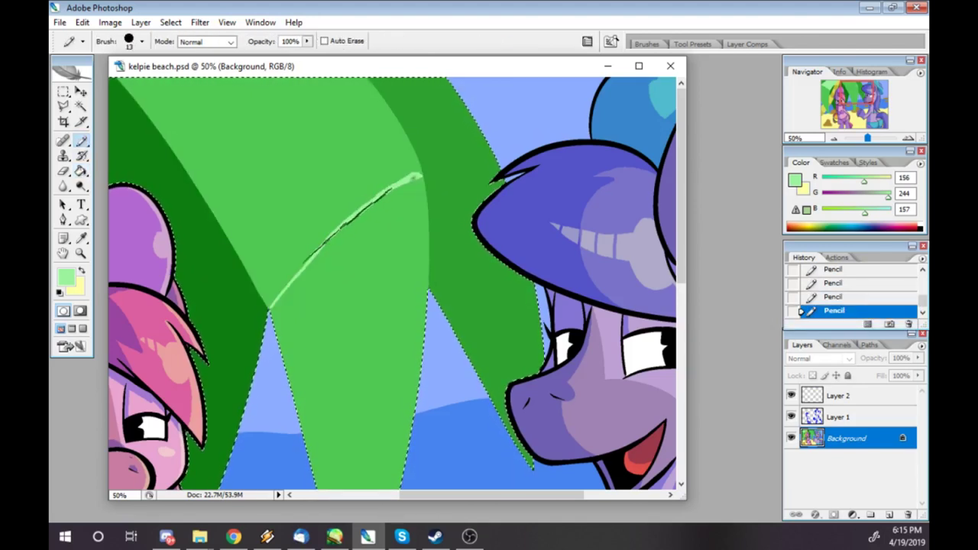
key(g)
key(ctrl+z)
key(ctrl+z)
key(b)
key(g)
key(ctrl+z)
key(ctrl+z)
Step: Extend the boundary to the leaf's darker side and fill the upper part of the palm leaf with light green
key(b)
drag(391, 189, 424, 177)
key(g)
click(321, 153)
Step: Sample the darker green from the central leaf's shaded side and touch up that area with the Pencil
key(i)
click(437, 143)
key(b)
click(437, 143)
click(436, 143)
click(437, 142)
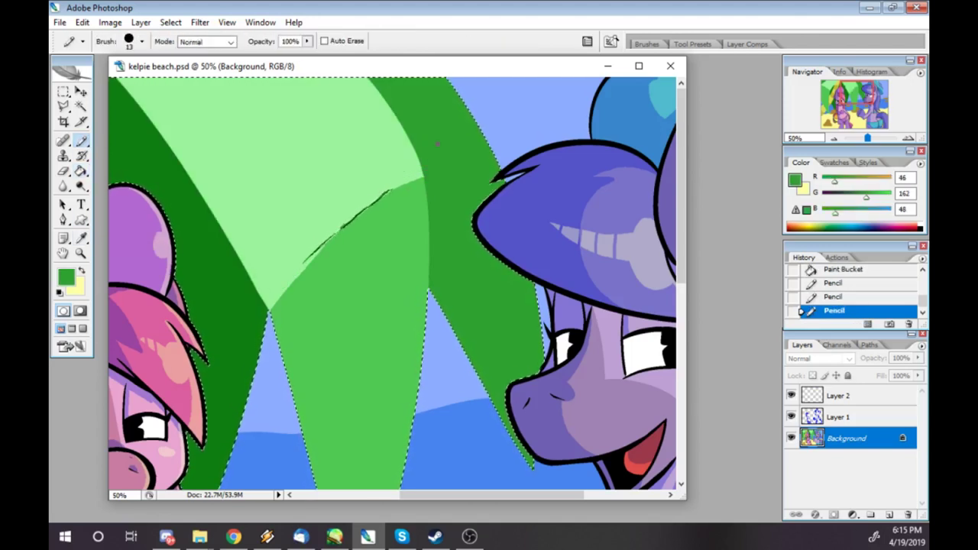
Step: Set the foreground to green 71, 186, 73, draw a boundary across the leaf's shaded side and fill its upper part
key(i)
click(351, 328)
click(66, 277)
key(Return)
key(b)
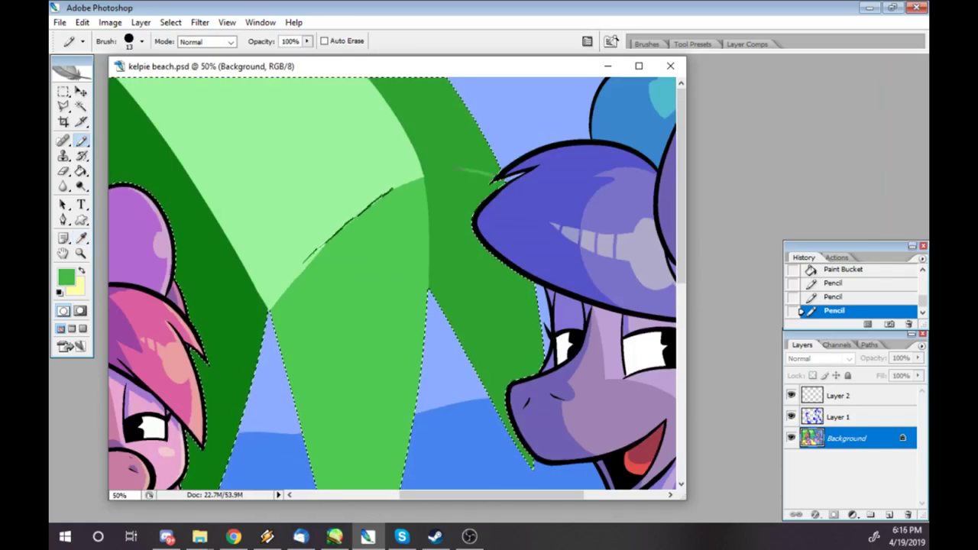
key(g)
click(432, 141)
scroll(431, 141, left, 4)
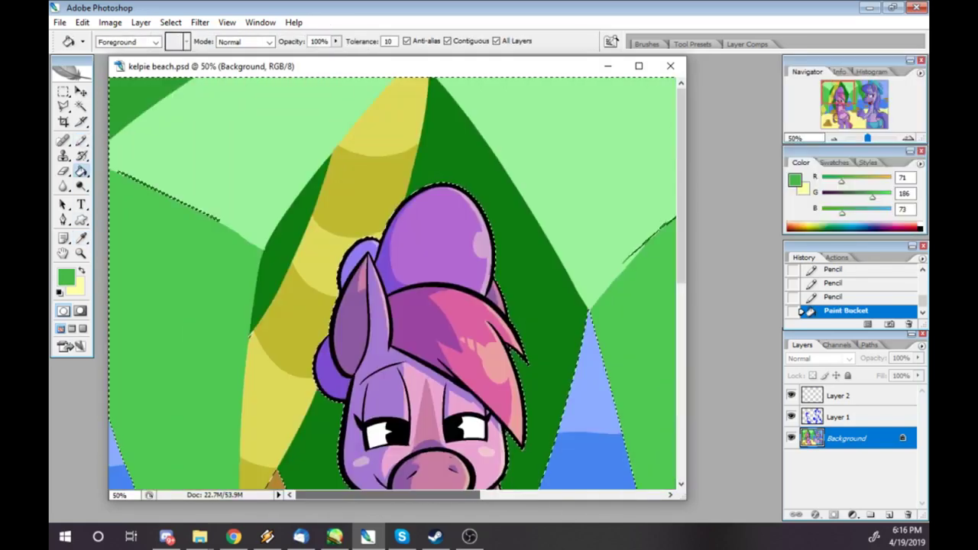
Step: Deselect the palm leaves and view the whole drawing
mouse_move(367, 536)
key(ctrl+minus)
key(ctrl+minus)
key(ctrl+minus)
click(170, 22)
click(185, 49)
key(ctrl+plus)
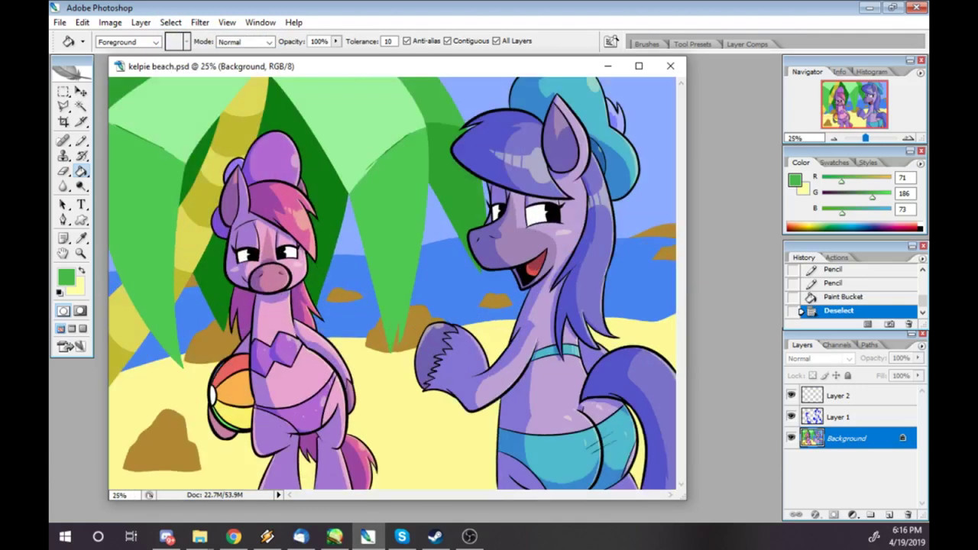
Step: Cover the leftover black sketch line on the central palm leaf using the leaf's own greens
key(z)
click(386, 161)
click(386, 162)
click(386, 162)
key(b)
alt+click(436, 173)
Step: Paint over the sketch line between the light and mid green on the far palm leaf, and sample the dark green beside it
key(z)
click(491, 197)
key(b)
mouse_move(321, 286)
mouse_down()
mouse_move(183, 397)
mouse_move(311, 283)
mouse_move(614, 289)
mouse_move(127, 243)
mouse_up()
drag(182, 272, 341, 345)
alt+click(424, 403)
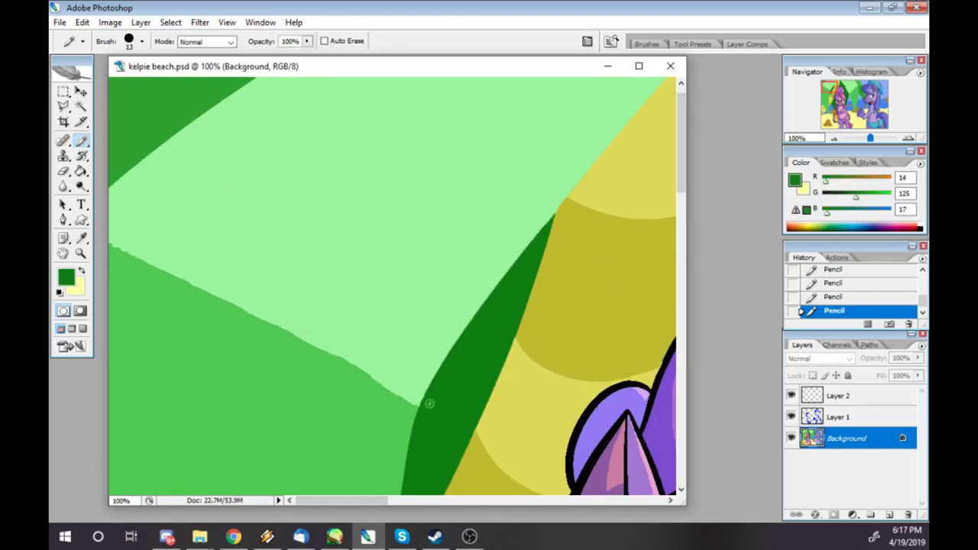
Step: Select the dark green palm areas behind the pink pony with the Magic Wand and set the foreground to 6, 97, 8
scroll(414, 479, right, 5)
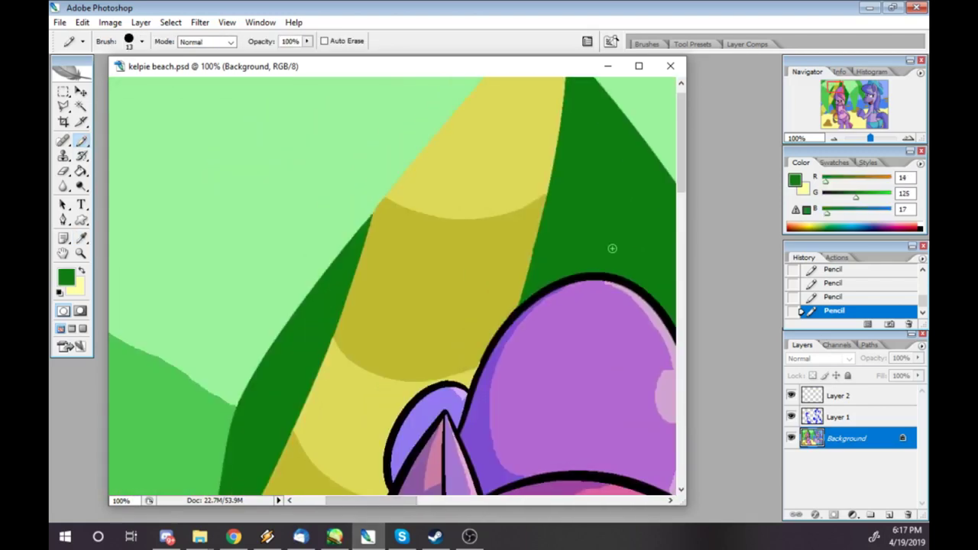
key(ctrl+minus)
key(w)
click(314, 177)
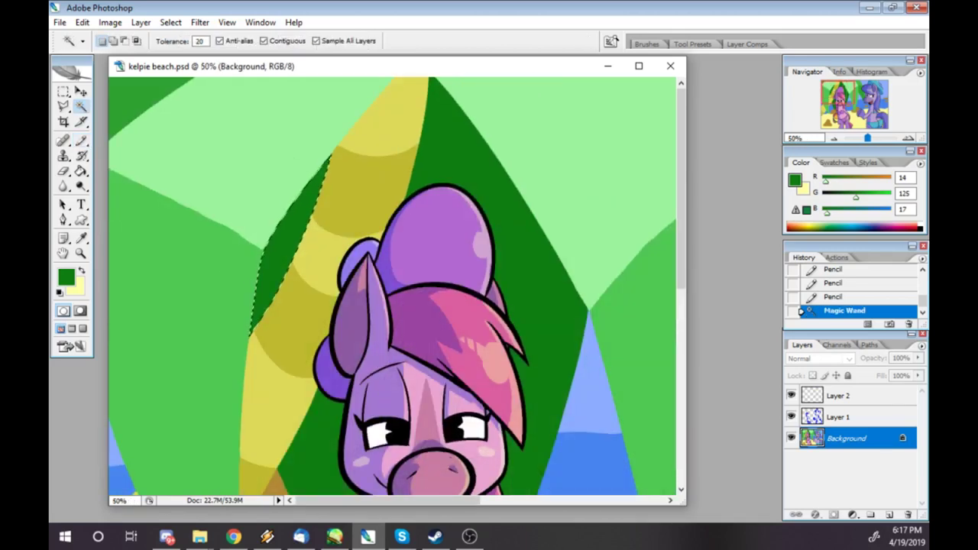
shift+click(535, 229)
scroll(380, 281, down, 4)
scroll(655, 113, up, 3)
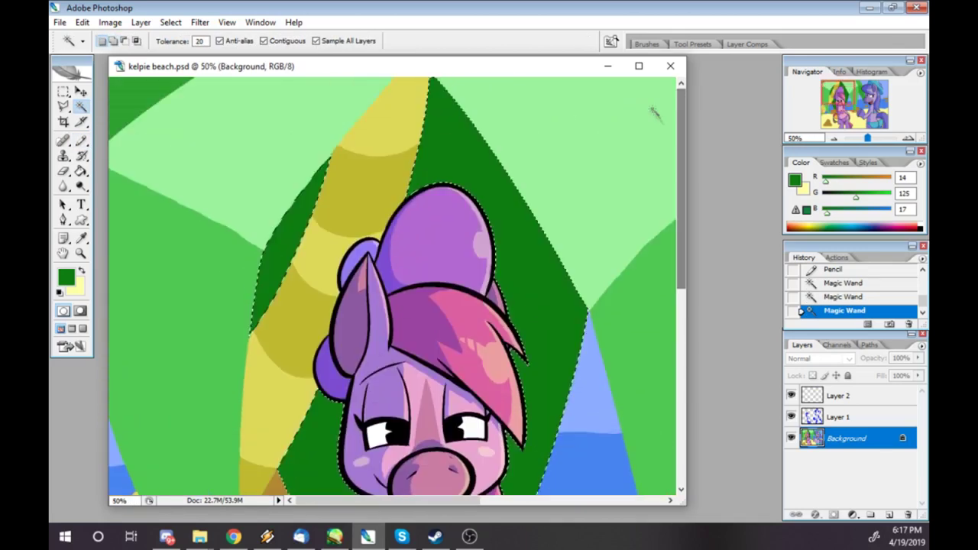
click(66, 276)
click(435, 413)
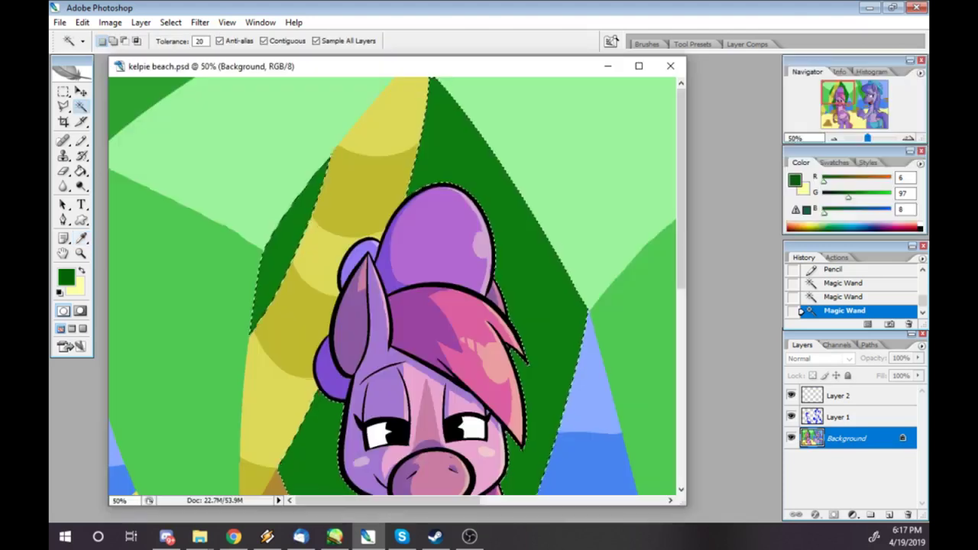
Step: Draw a dividing line across the selected dark green palm areas and fill their upper parts with green 6, 97, 8
key(b)
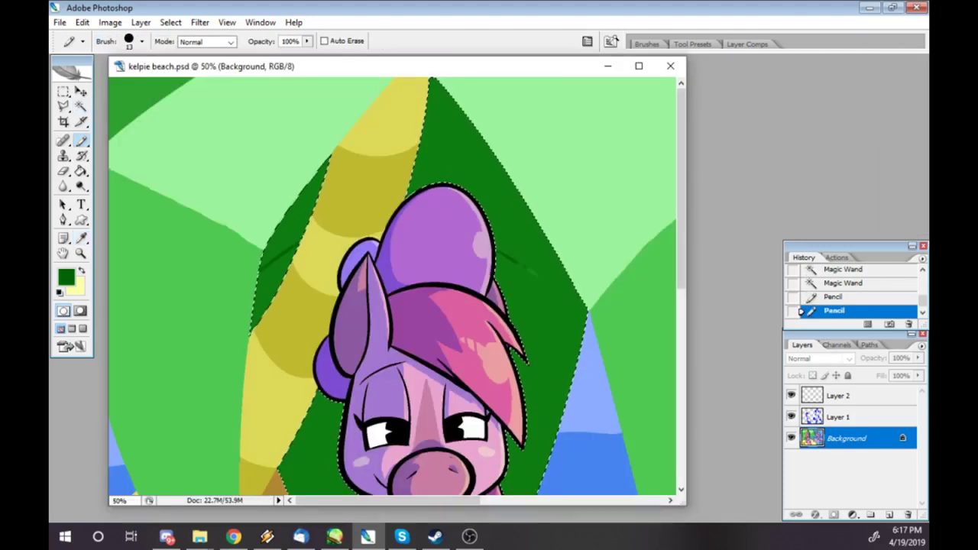
drag(496, 257, 565, 289)
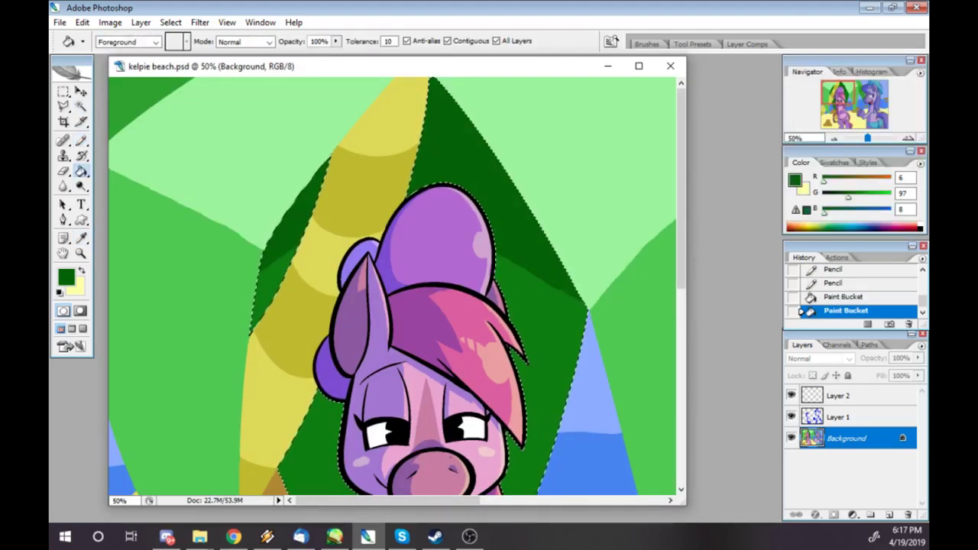
key(b)
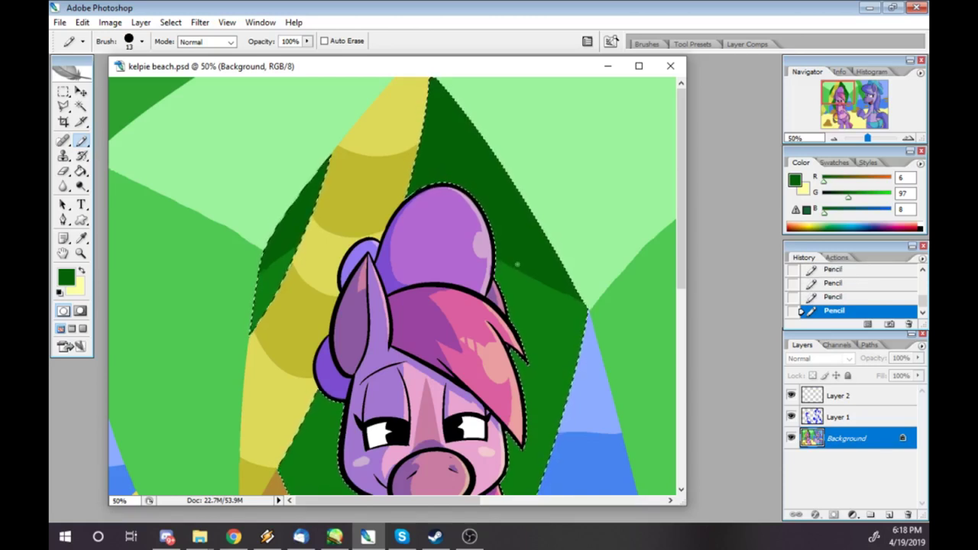
Step: Extend the Magic Wand selection to the palm leaf on the outer side of the trunk, undoing the picks that take in the trunk
key(w)
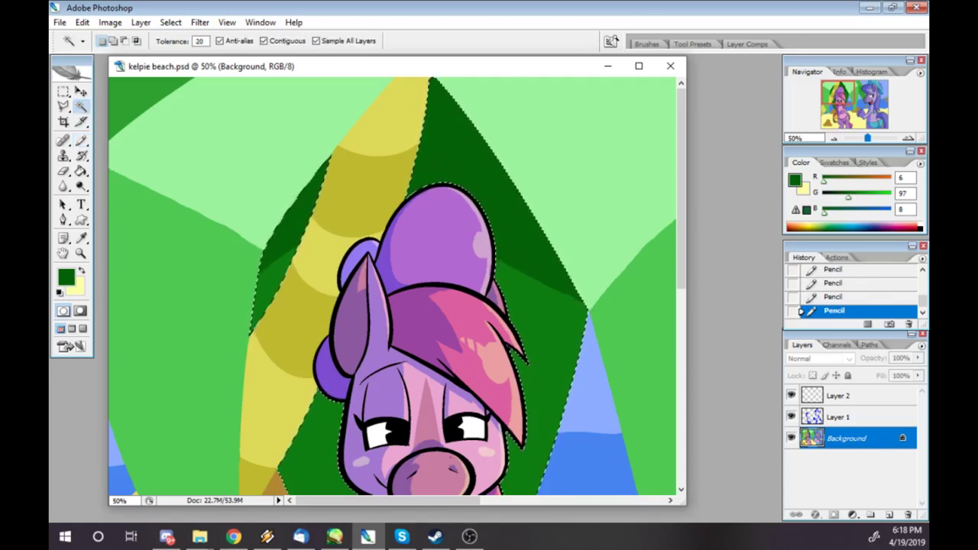
shift+click(336, 229)
shift+click(324, 243)
shift+click(348, 200)
scroll(393, 287, down, 3)
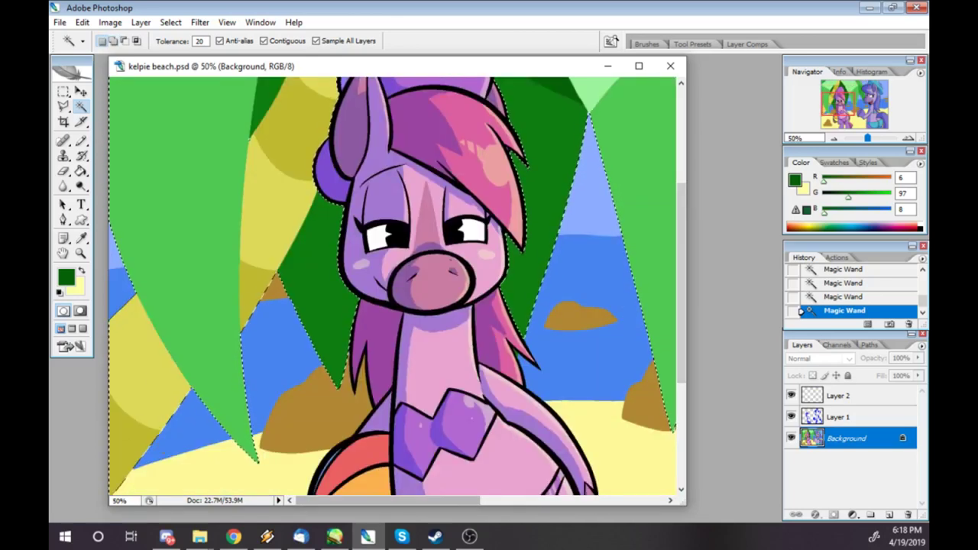
scroll(392, 286, up, 3)
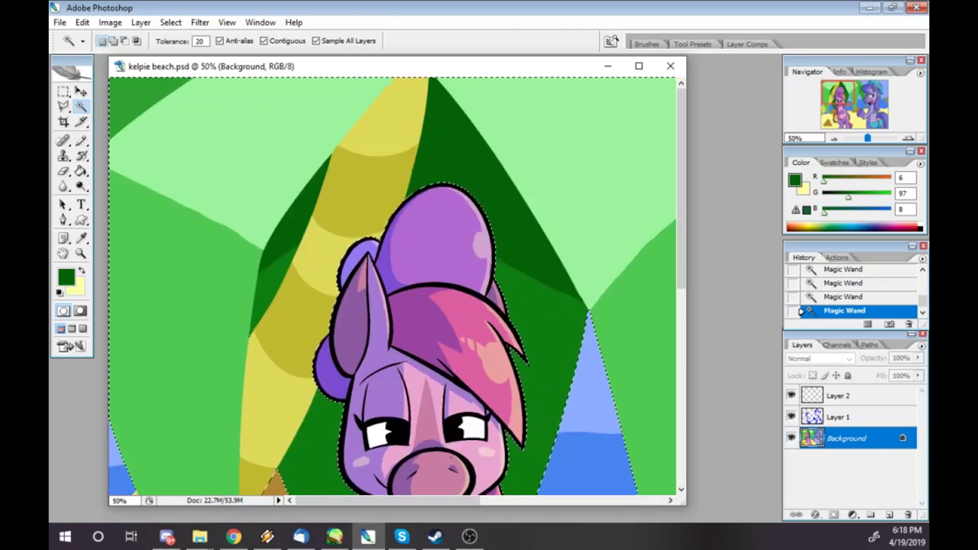
key(ctrl+z)
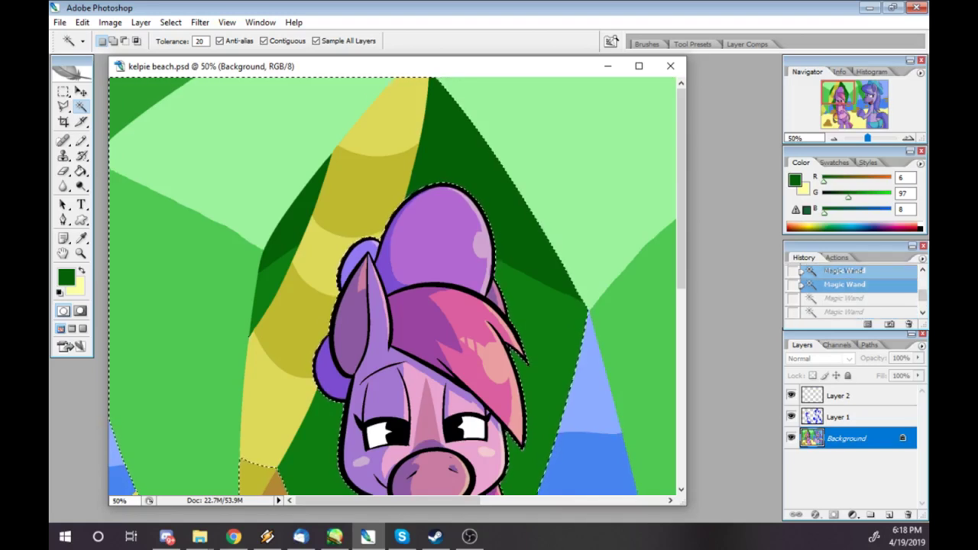
key(ctrl+alt+z)
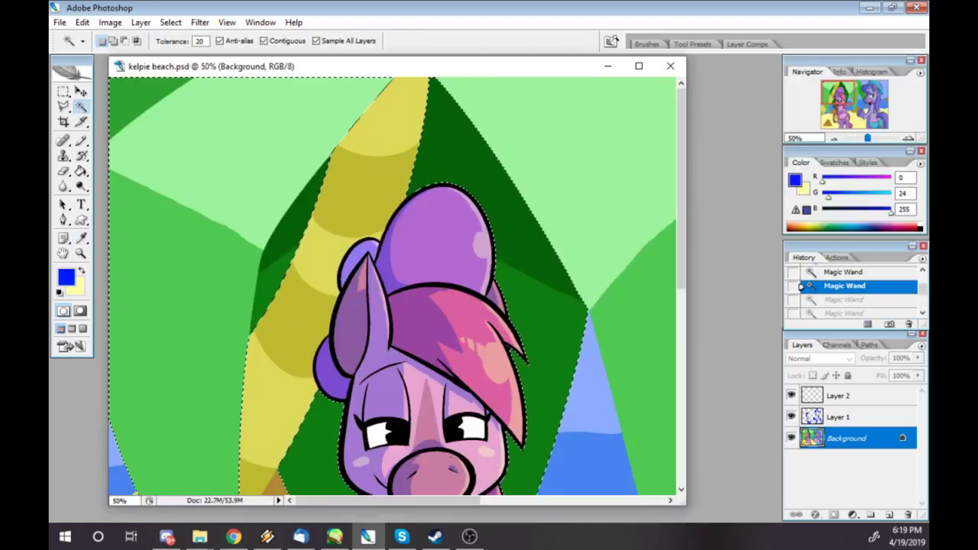
Step: On Layer 1, outline a shadow along the outer side of the leftmost palm leaf and fill it with blue 0, 24, 255
mouse_move(221, 80)
mouse_down()
mouse_move(145, 151)
mouse_move(169, 191)
mouse_up()
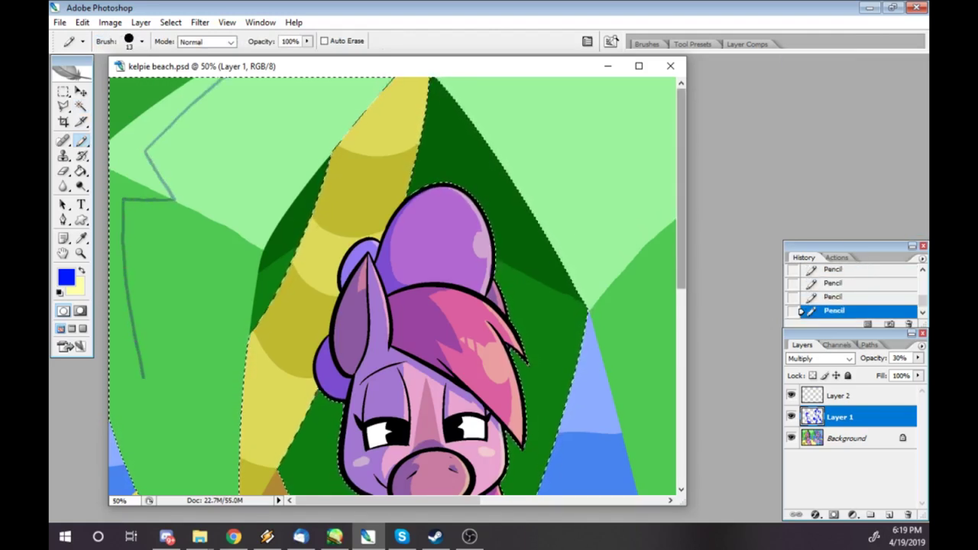
scroll(393, 287, down, 5)
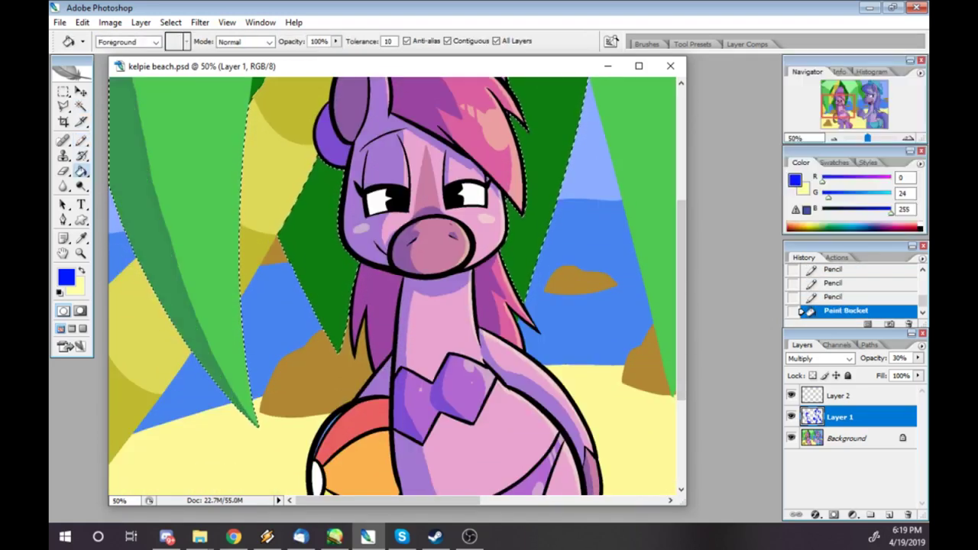
key(b)
scroll(394, 286, up, 5)
click(331, 331)
click(333, 336)
click(332, 333)
scroll(645, 159, up, 2)
key(g)
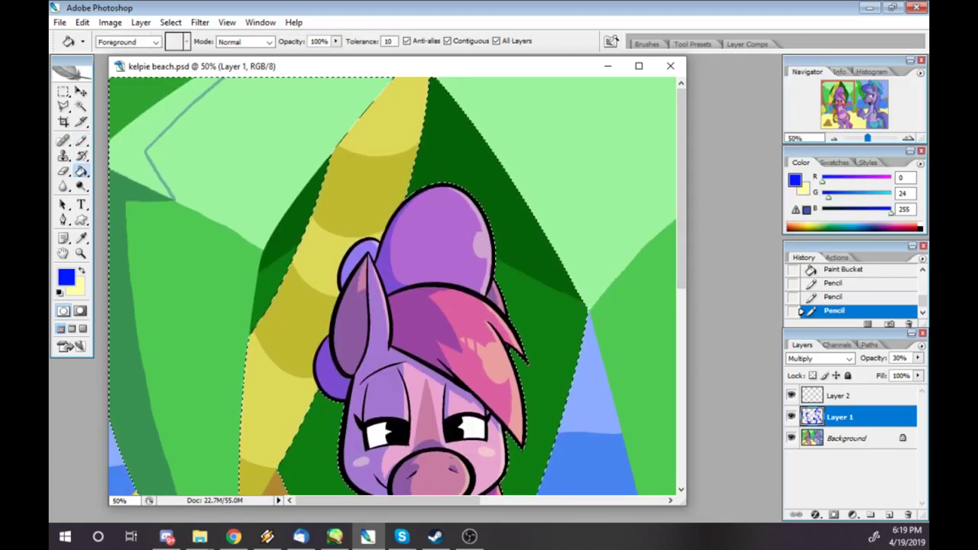
click(134, 165)
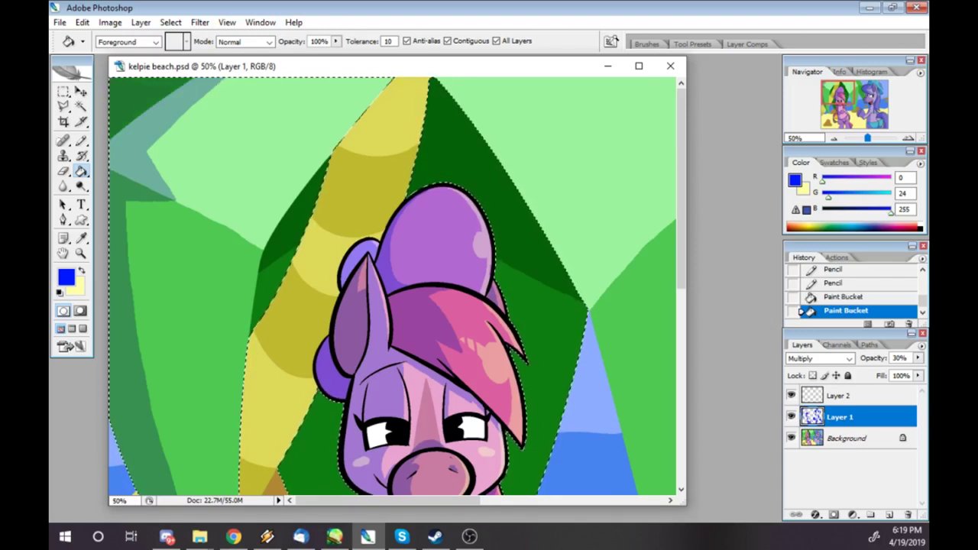
Step: Outline a blue shadow on the small dark green leaf area left of the trunk and fill it
key(b)
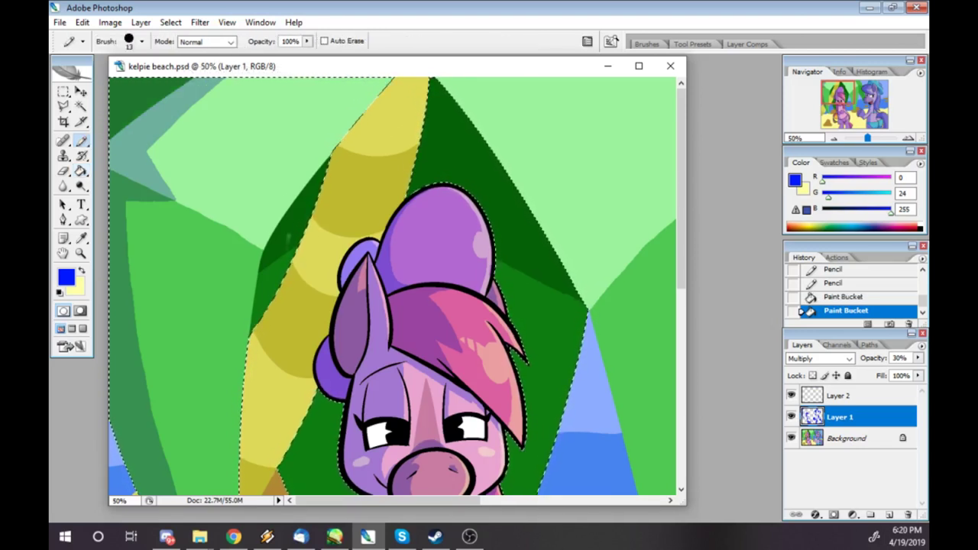
click(264, 284)
click(255, 296)
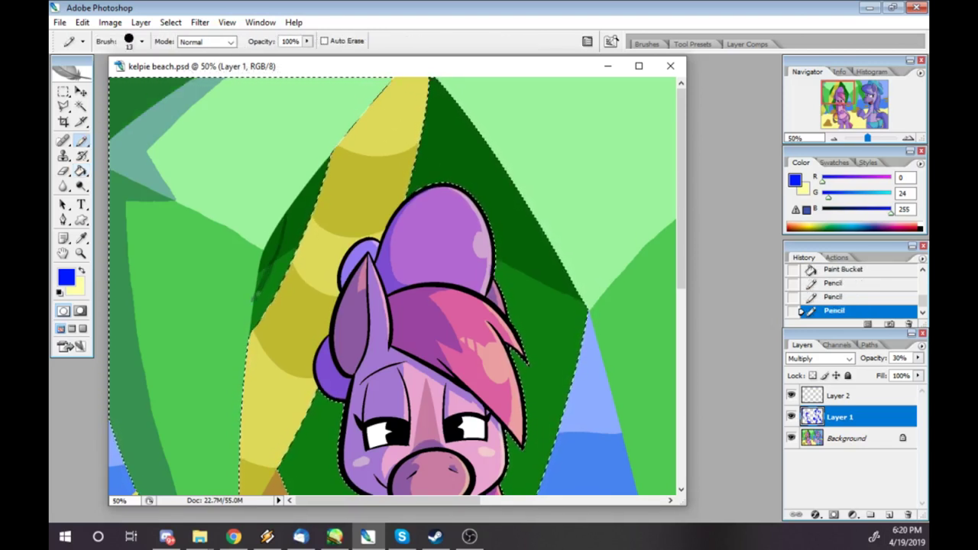
key(e)
key(g)
click(301, 200)
click(277, 259)
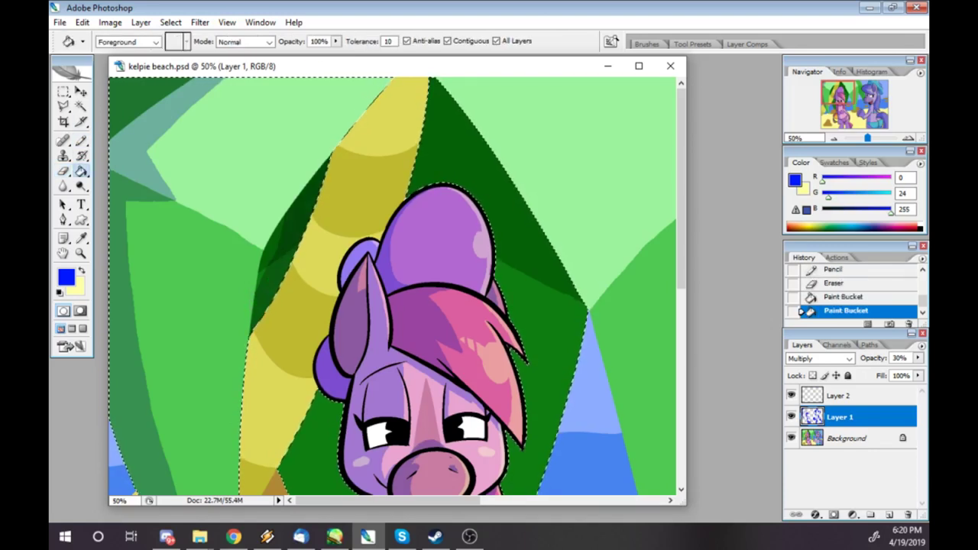
Step: Outline and fill blue shadows on the dark green leaf behind the pink pony's bun and mane
key(b)
drag(297, 388, 316, 437)
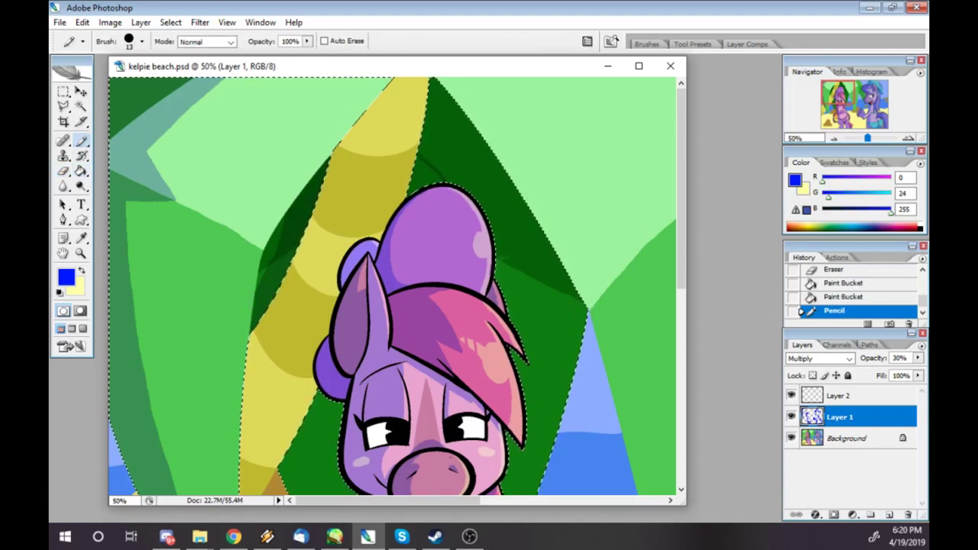
drag(512, 313, 563, 409)
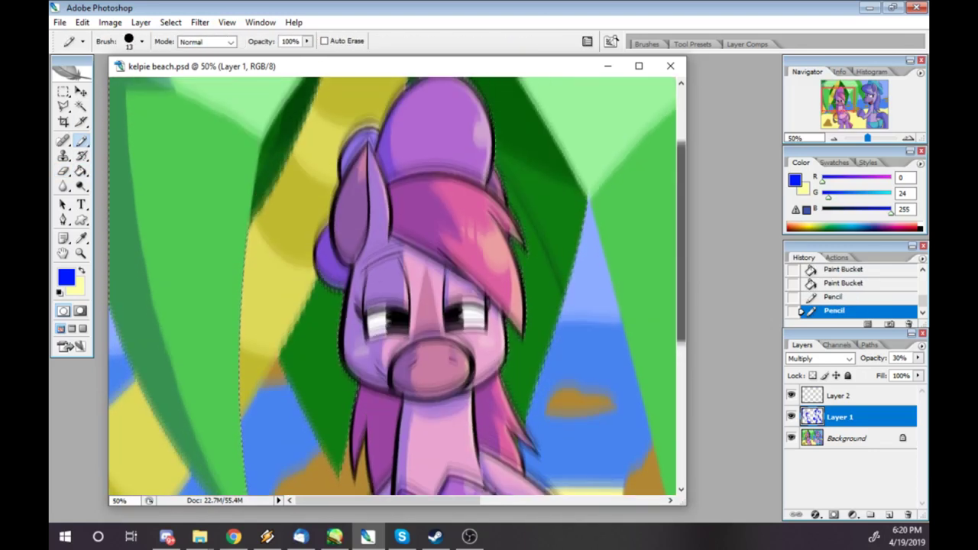
key(g)
scroll(393, 286, down, 3)
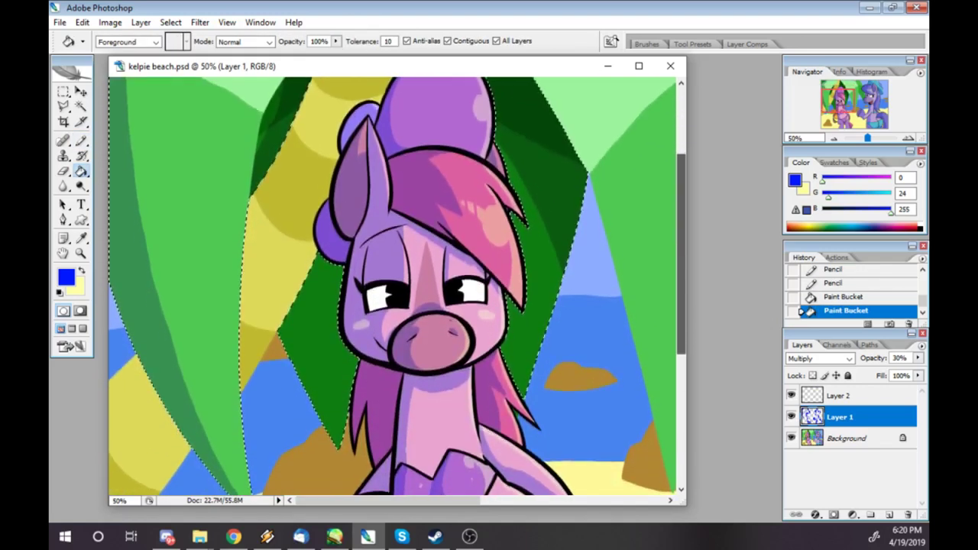
Step: Shade the dark green leaf tip beside the pink pony's cheek by outlining a shadow shape and filling it blue
key(b)
drag(313, 278, 340, 382)
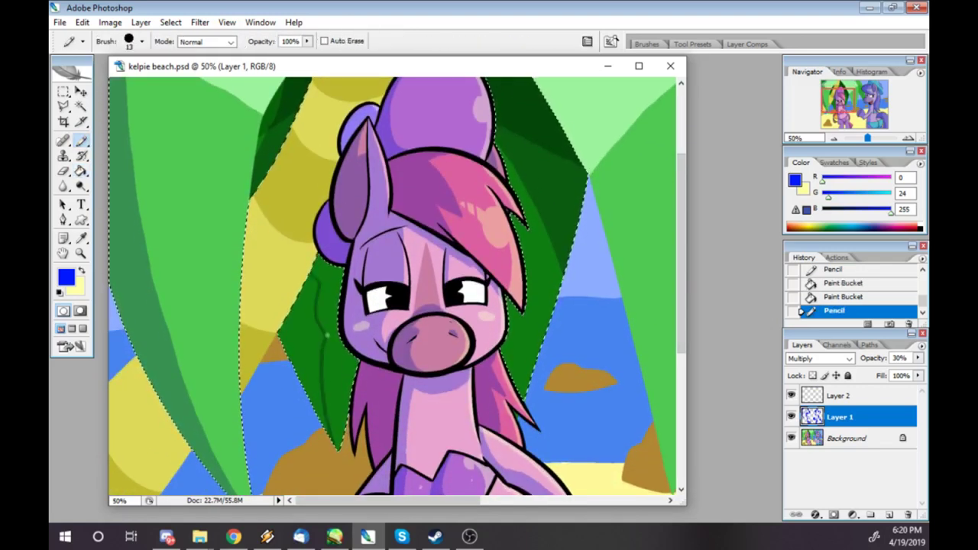
key(g)
click(309, 306)
click(351, 356)
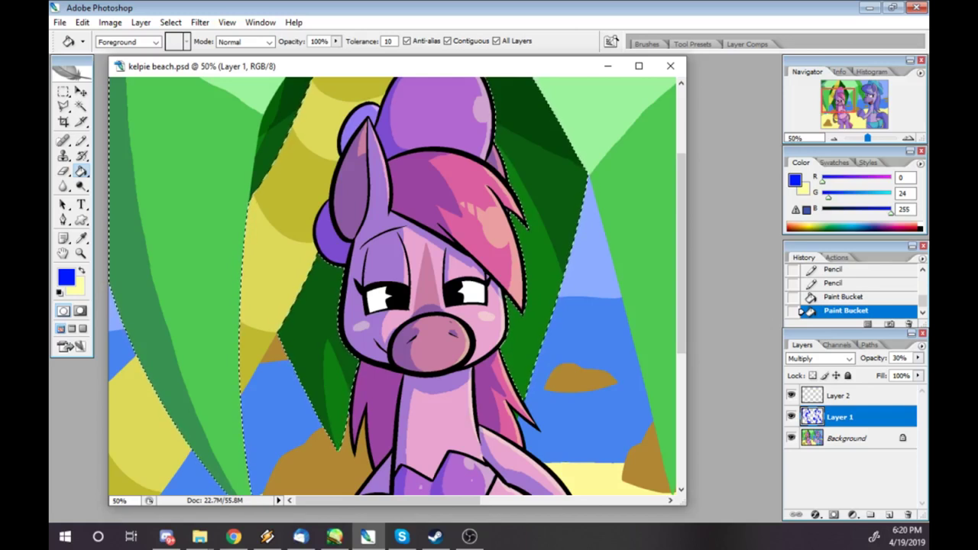
Step: Add the upper and lower green areas of the central and far palm leaves to the Magic Wand selection
scroll(393, 287, up, 3)
scroll(394, 286, right, 5)
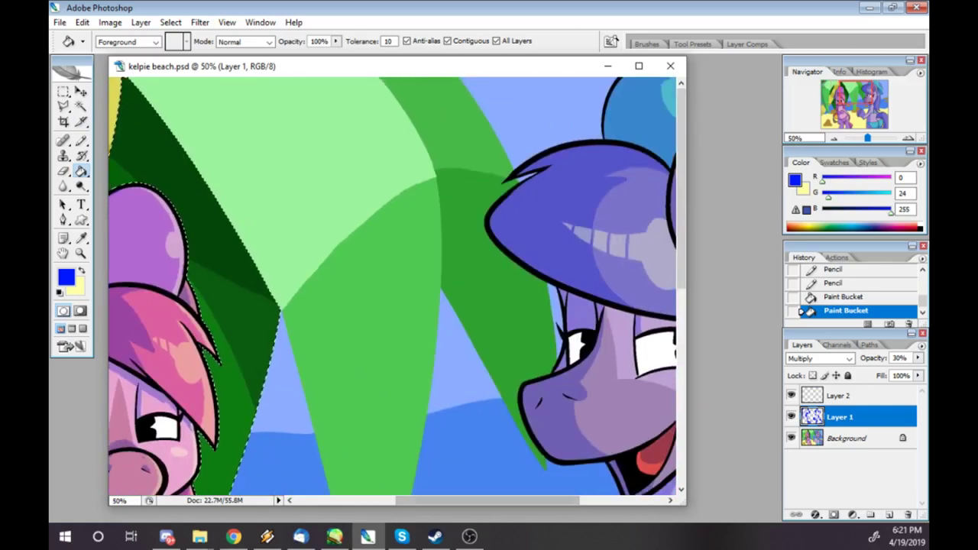
key(b)
click(284, 170)
click(280, 148)
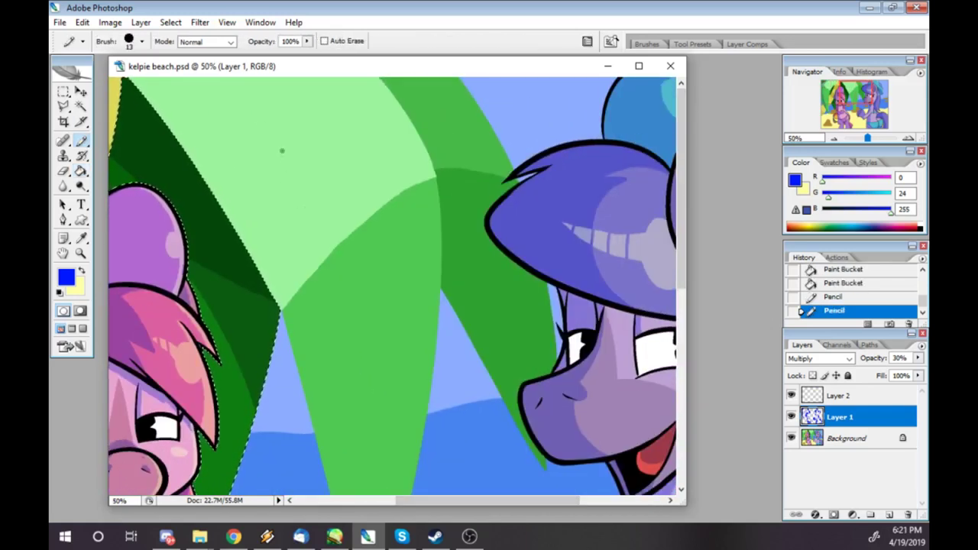
key(w)
shift+click(290, 153)
shift+click(473, 145)
shift+click(359, 359)
shift+click(489, 344)
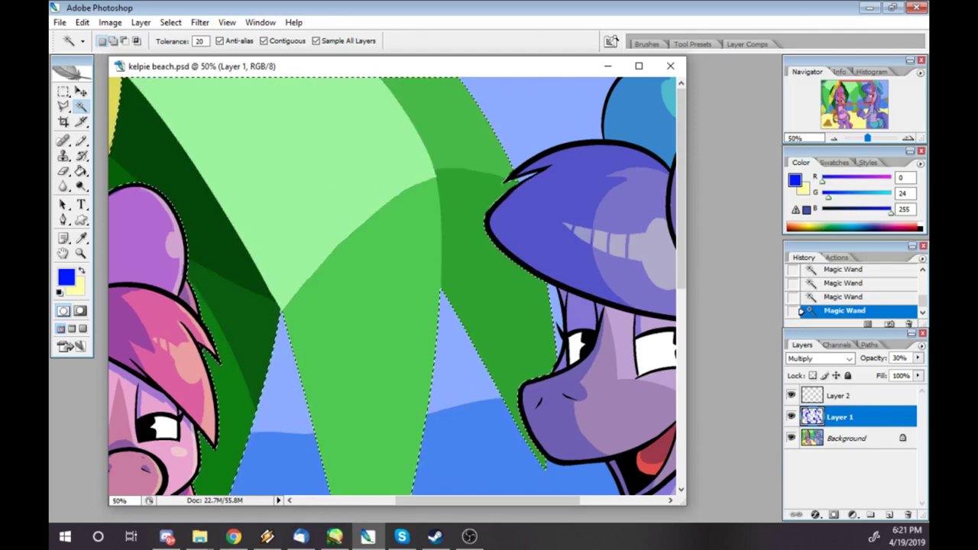
Step: Outline a blue shadow along the pink pony's side of the central palm leaf, down to its tip, and fill both parts
key(b)
drag(322, 220, 216, 81)
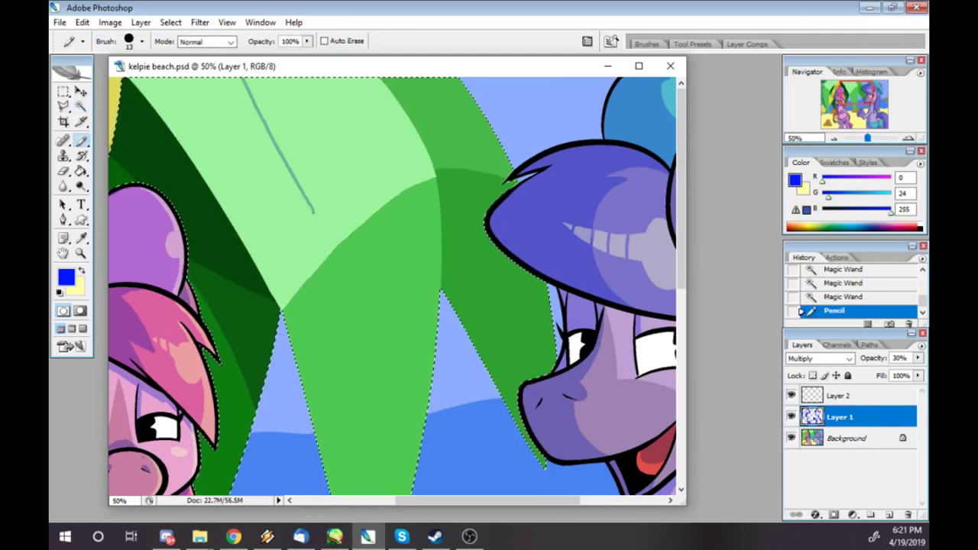
shift+click(321, 222)
drag(321, 222, 392, 197)
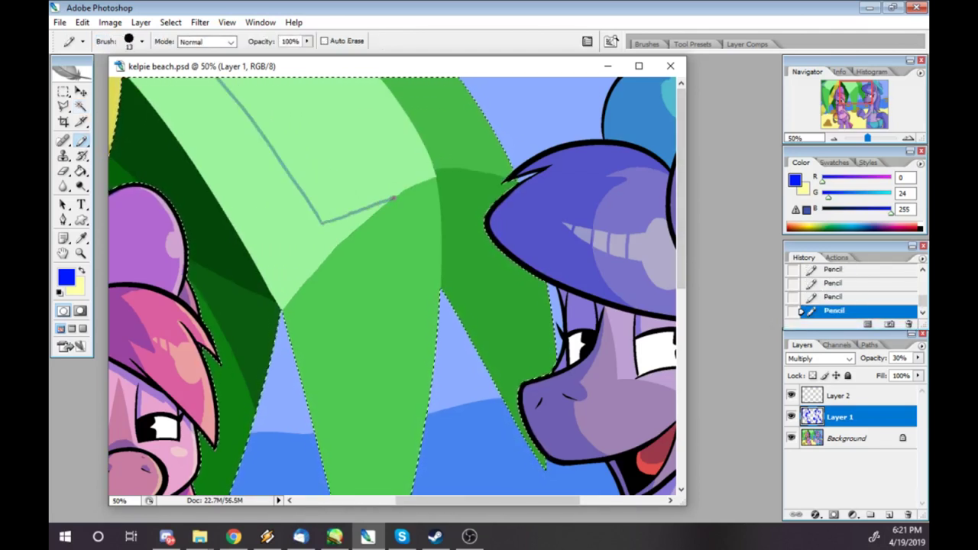
scroll(393, 287, down, 5)
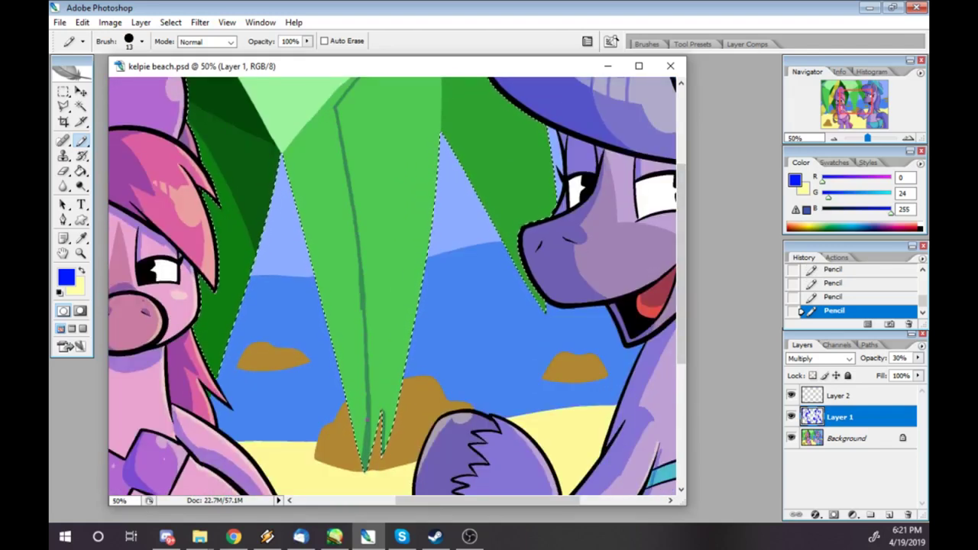
key(g)
click(317, 229)
scroll(394, 286, up, 5)
click(328, 190)
Step: Erase stray shadow color on Layer 1 where the far palm leaf meets the purple pony's head
key(e)
drag(496, 183, 511, 172)
scroll(393, 286, down, 5)
drag(535, 83, 553, 135)
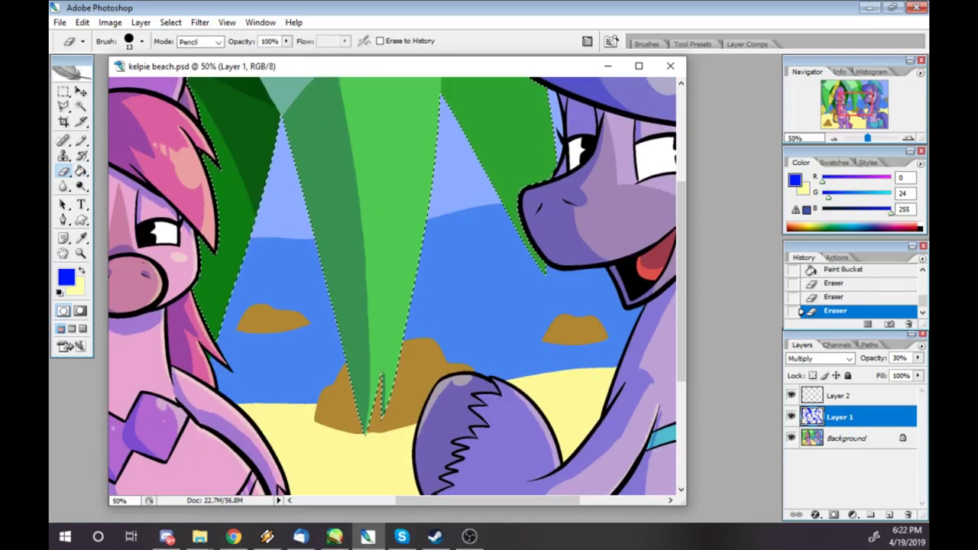
Step: Outline a blue shadow along the inner edge of the far palm leaf's lower part and fill it
scroll(642, 176, up, 5)
key(b)
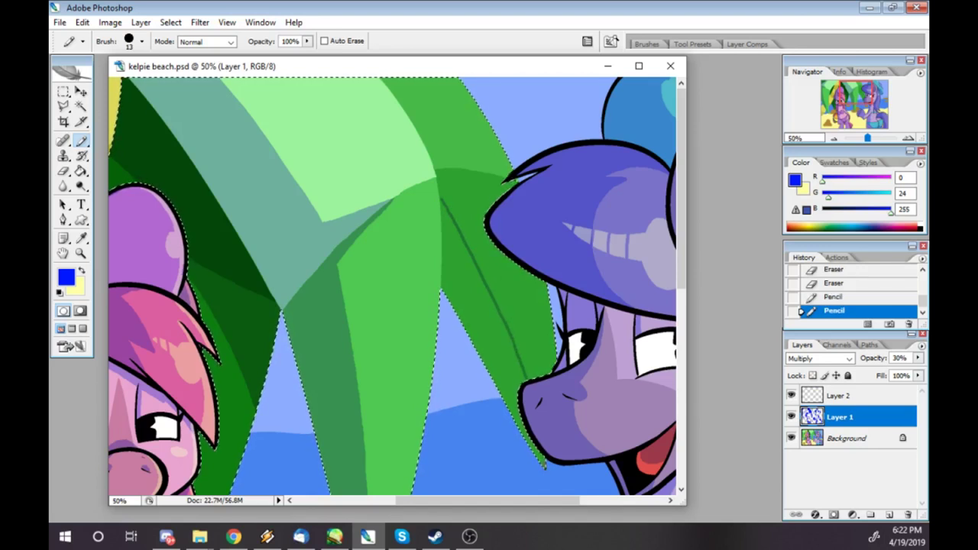
key(g)
click(545, 471)
key(ctrl+z)
key(b)
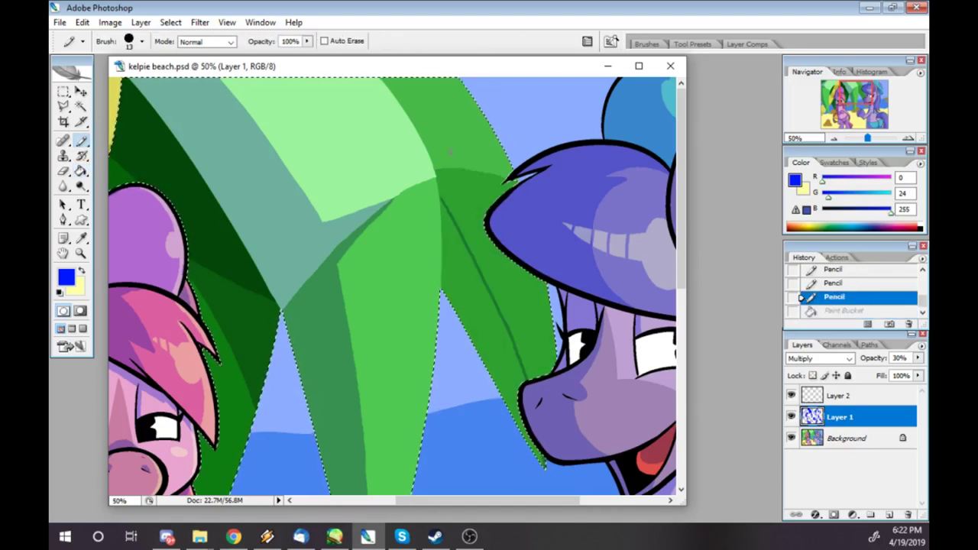
shift+click(441, 200)
key(ctrl+z)
key(g)
click(535, 458)
Step: Clean up the shadow at the far palm leaf's tip with the Eraser
key(e)
click(542, 466)
click(539, 458)
click(535, 454)
Step: On Layer 2, sketch highlight shapes along the far palm leaf's upper outer edge in light yellow 254, 255, 164
key(x)
key(b)
key(alt+bracketright)
click(460, 90)
click(466, 100)
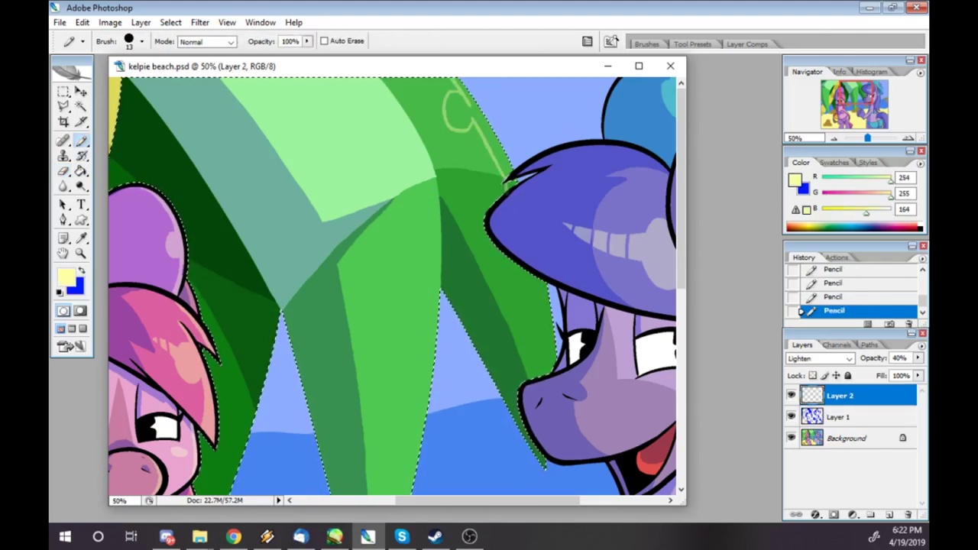
Step: Step back through the latest highlight strokes on the far palm leaf and redo two of them
key(ctrl+alt+z)
key(ctrl+alt+z)
key(ctrl+alt+z)
key(ctrl+alt+z)
key(ctrl+alt+z)
key(ctrl+alt+z)
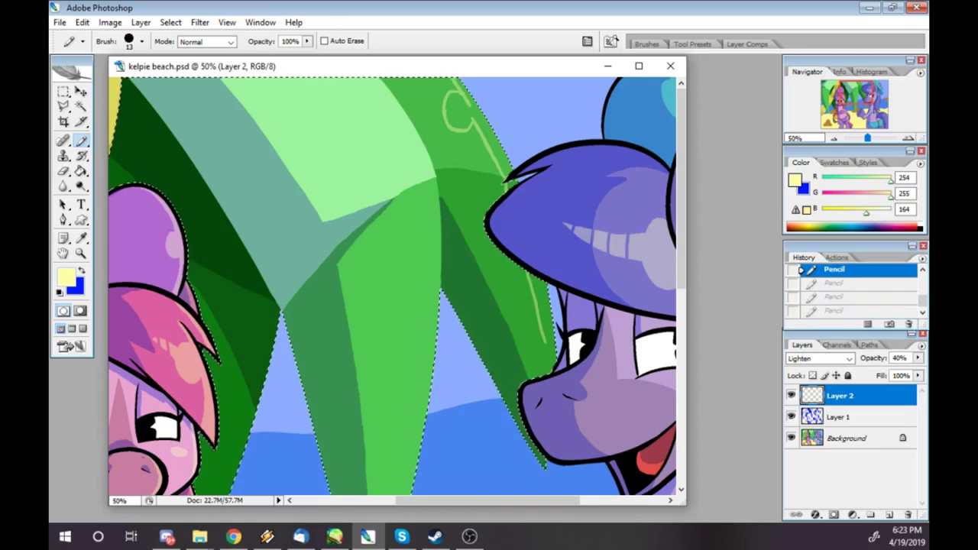
key(ctrl+alt+z)
key(ctrl+alt+z)
key(ctrl+alt+z)
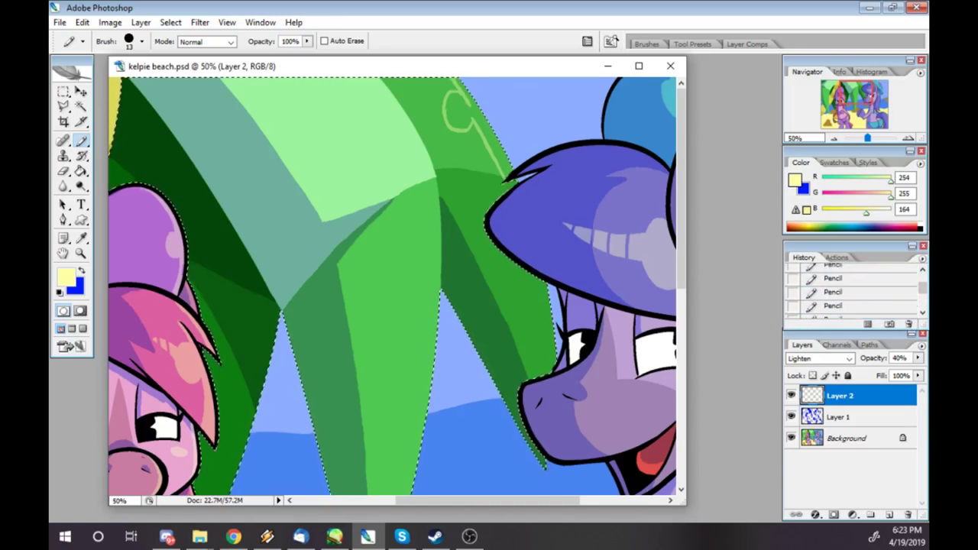
key(ctrl+alt+z)
key(ctrl+alt+z)
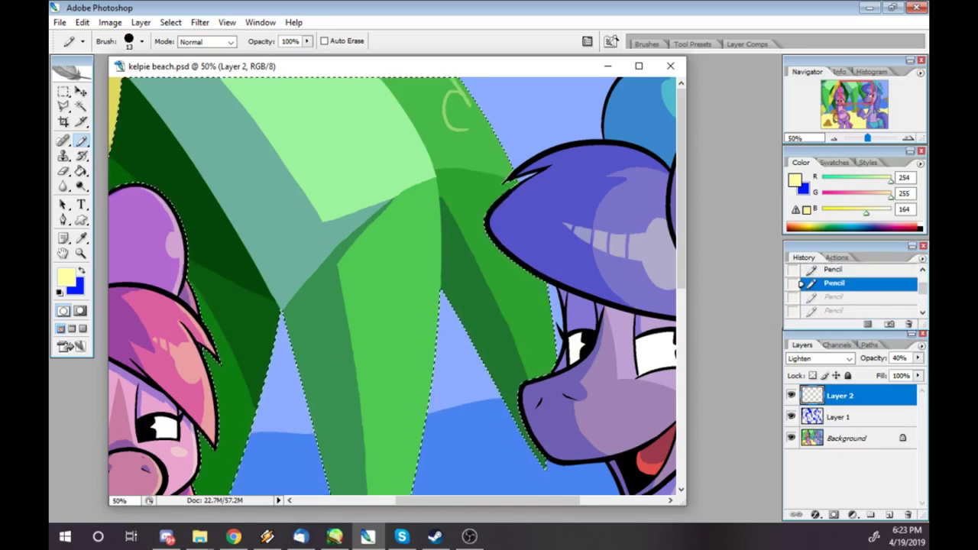
key(alt+bracketleft)
key(ctrl+shift+z)
key(ctrl+shift+z)
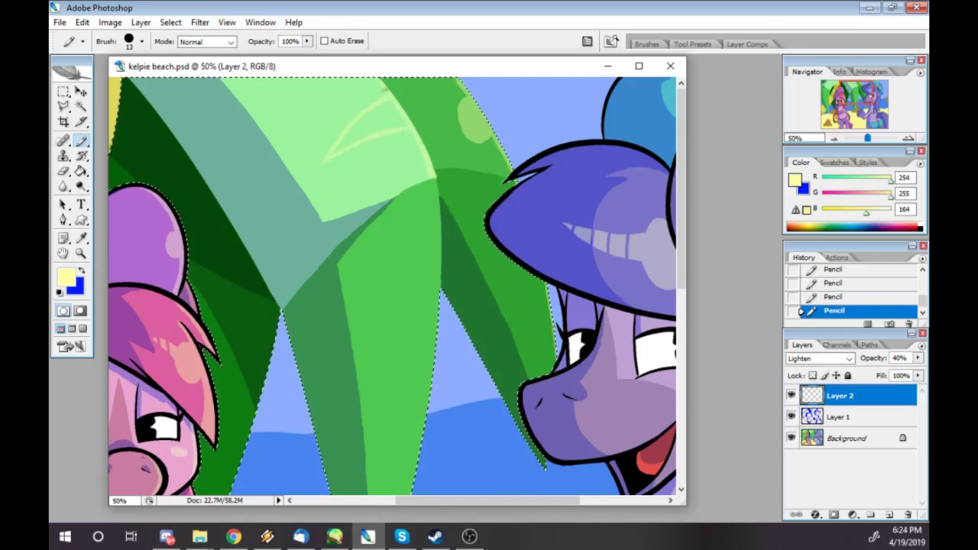
Step: Fill the highlight shapes on the large palm leaf's upper face and add a light yellow strip along its outer edge
key(g)
key(e)
key(b)
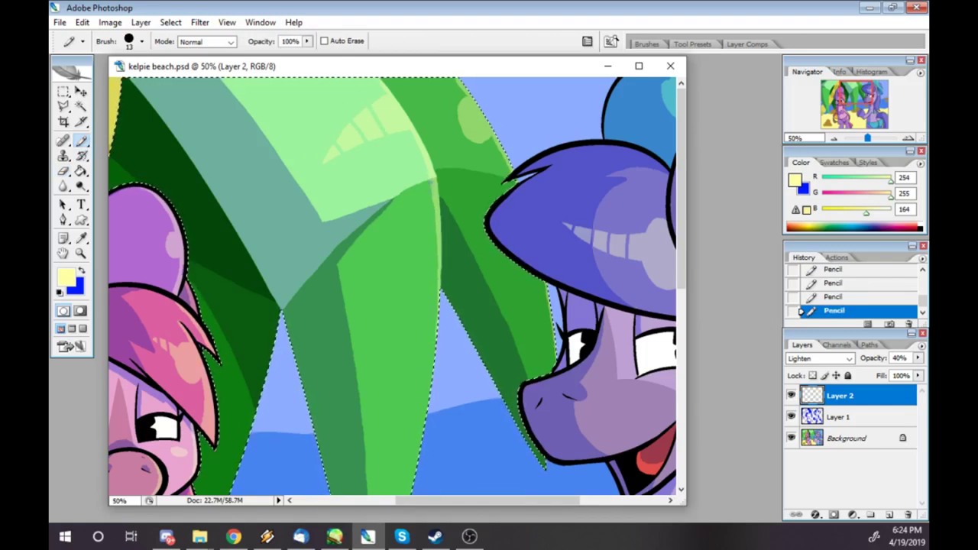
scroll(397, 286, down, 3)
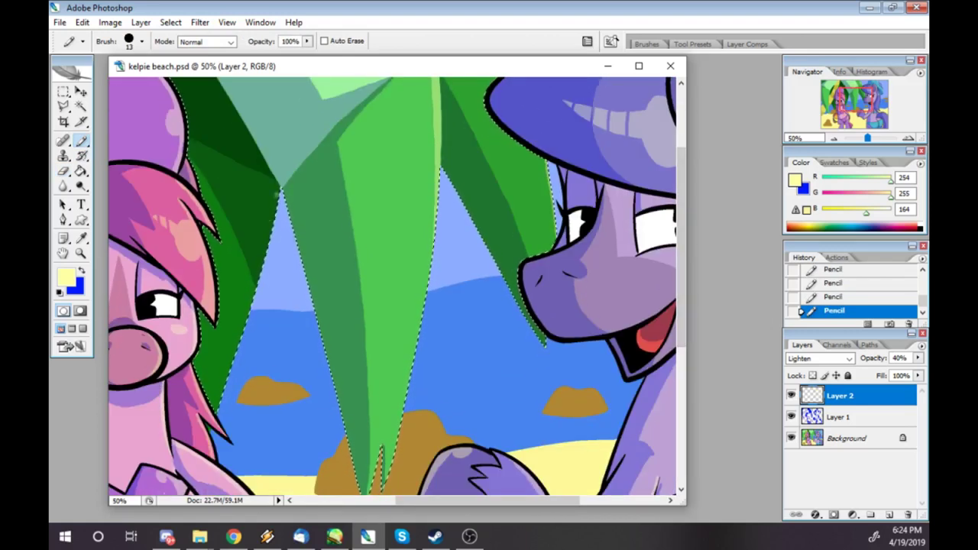
Step: Add a thin light yellow highlight along the dark leaf's edge beside the pink kelpie's head and clean it up with the Eraser
key(ctrl+z)
key(w)
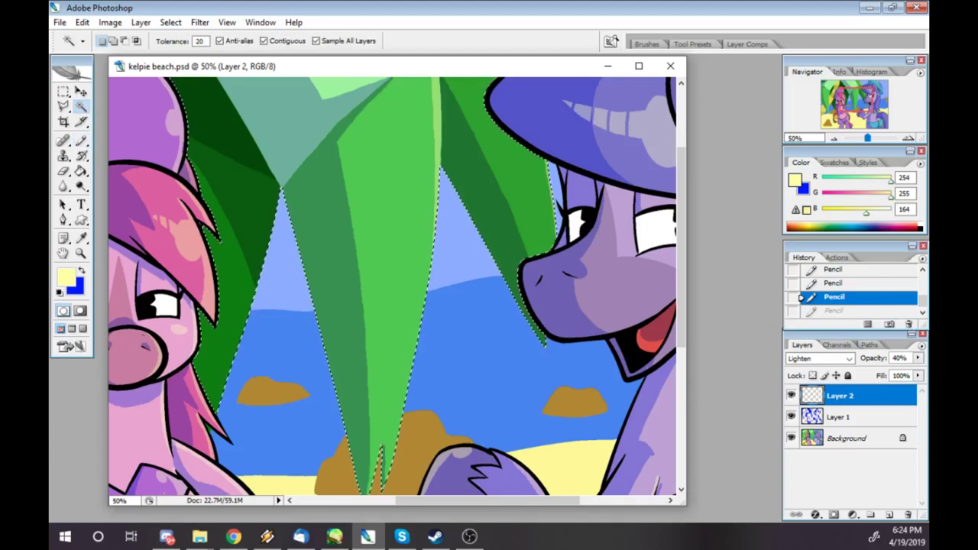
shift+click(233, 306)
key(b)
drag(281, 188, 271, 240)
drag(260, 278, 231, 336)
key(e)
drag(210, 226, 204, 252)
drag(291, 188, 280, 235)
key(b)
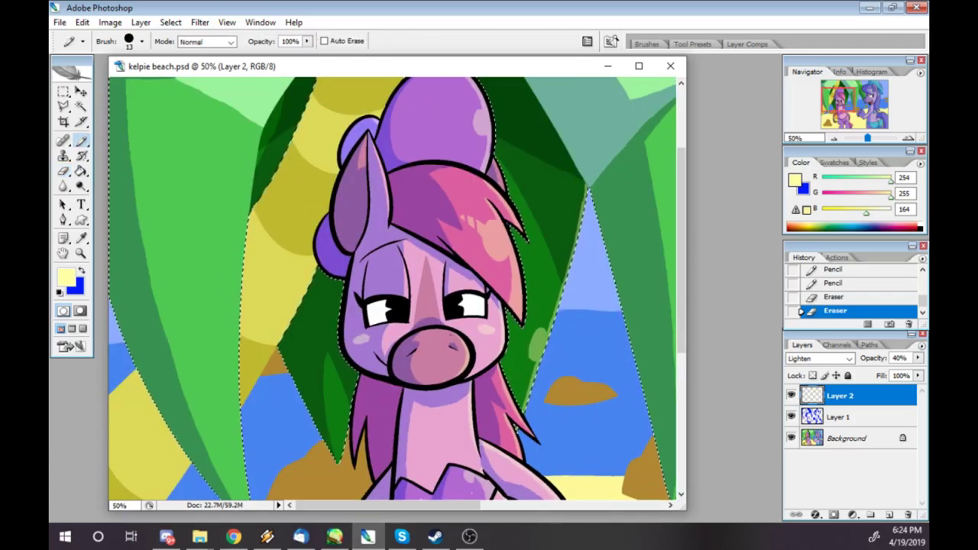
Step: Draw a light yellow rim and an oval spot along the front leaf's edge beside the trunk, and clear the selection
click(518, 213)
scroll(394, 291, up, 3)
drag(267, 229, 306, 179)
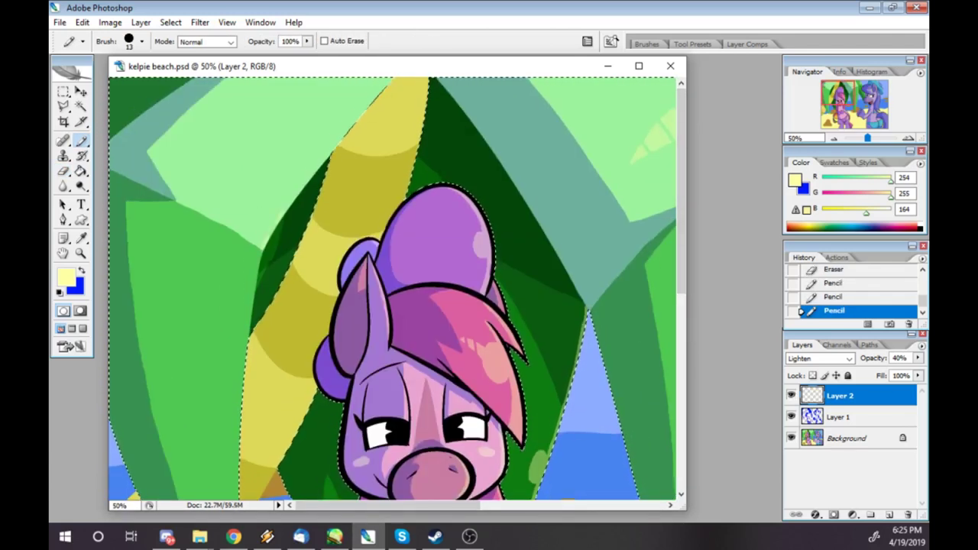
drag(346, 133, 378, 98)
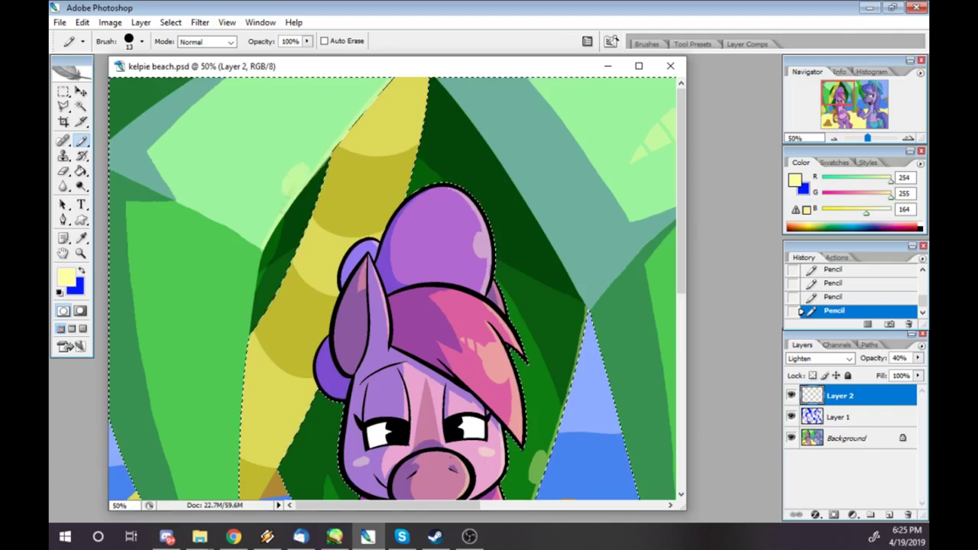
key(e)
drag(261, 256, 252, 336)
key(b)
scroll(243, 473, down, 3)
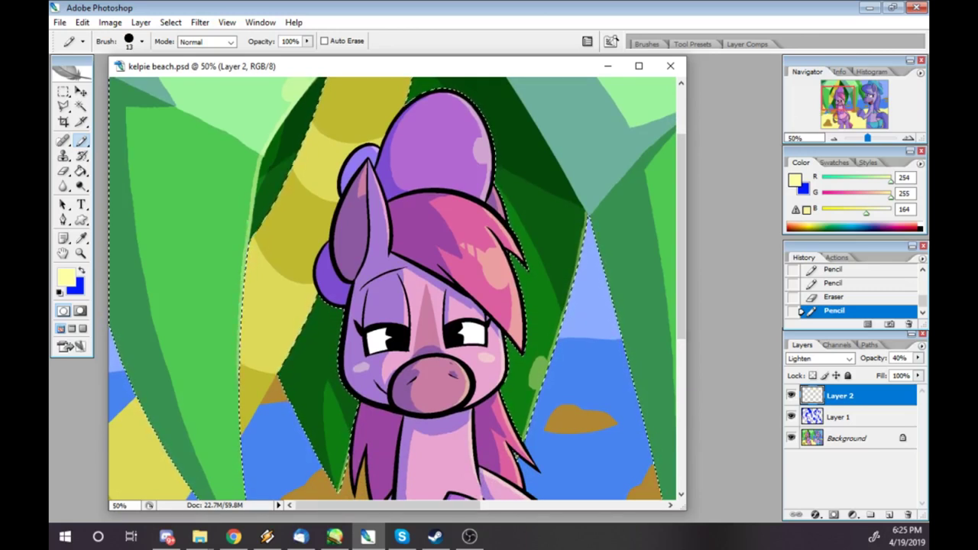
key(ctrl+minus)
key(ctrl+minus)
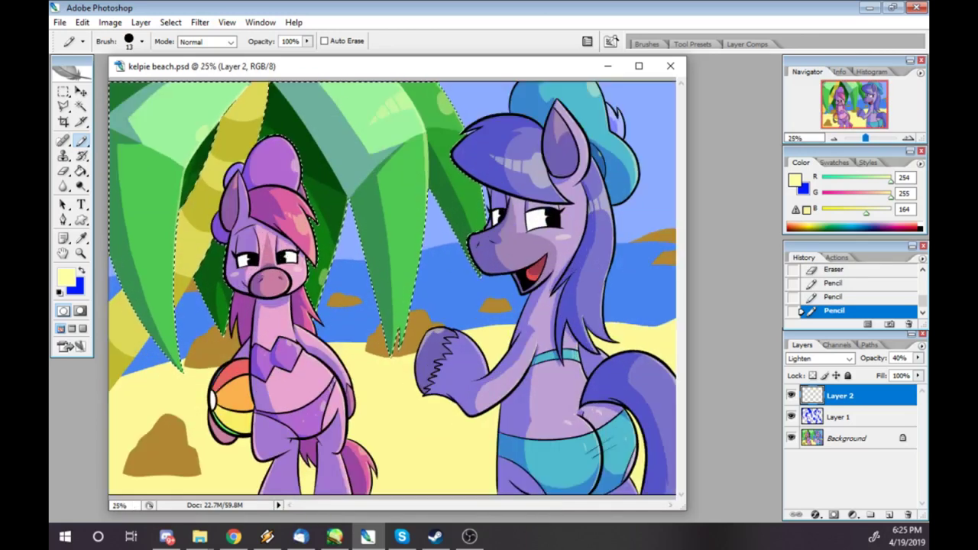
key(ctrl+d)
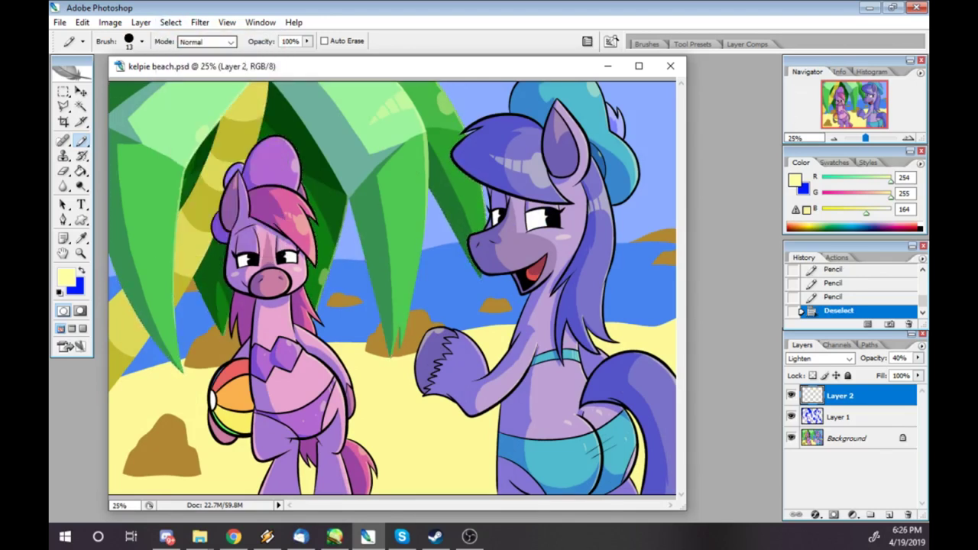
Step: On Layer 1, erase the blue shadow's sharp corner at the fold of the front leaf beside the trunk
key(z)
click(368, 278)
click(213, 161)
key(e)
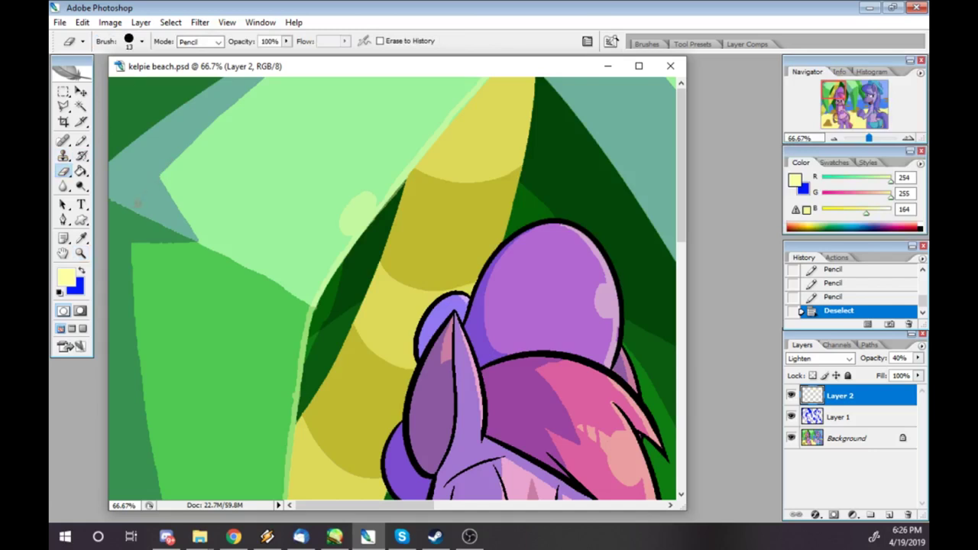
key(alt+bracketleft)
mouse_move(161, 179)
mouse_down()
mouse_move(132, 211)
mouse_move(133, 241)
mouse_move(178, 193)
mouse_up()
Step: Smooth the blue shadow's corner at the fold of the large leaf between the two kelpies
key(ctrl+0)
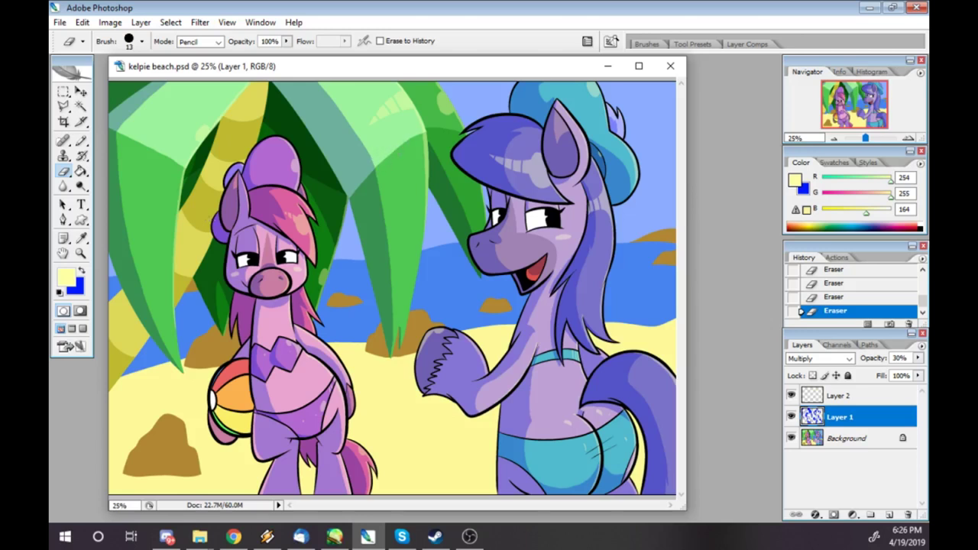
key(z)
click(395, 197)
click(395, 198)
click(396, 197)
key(b)
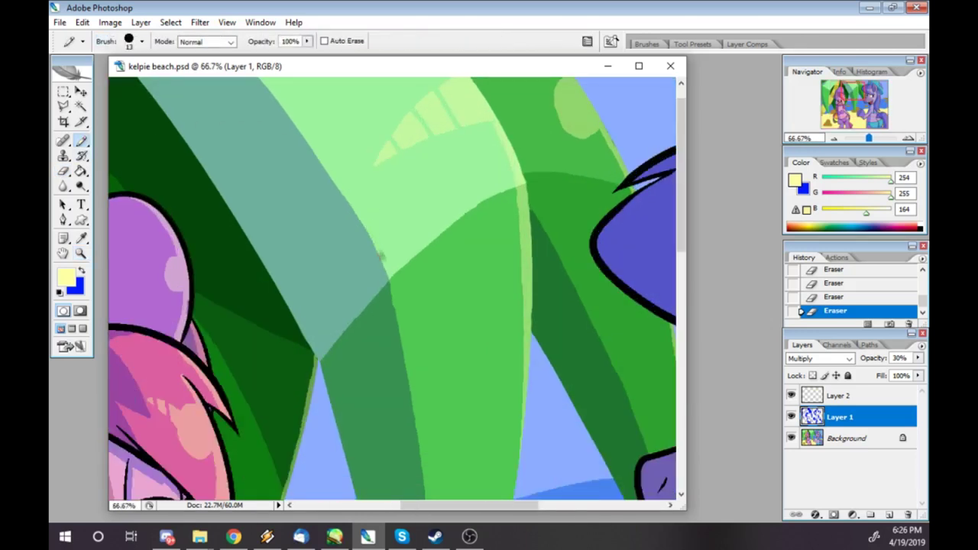
key(ctrl+minus)
key(ctrl+minus)
key(ctrl+minus)
key(ctrl+minus)
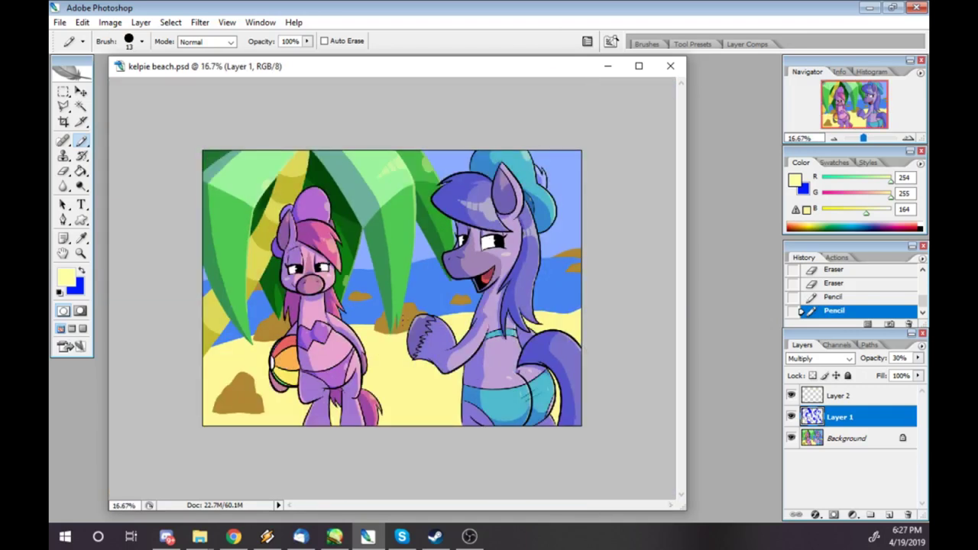
Step: Select the yellow bands of the palm trunk with the Magic Wand and make blue the drawing color
key(w)
click(290, 171)
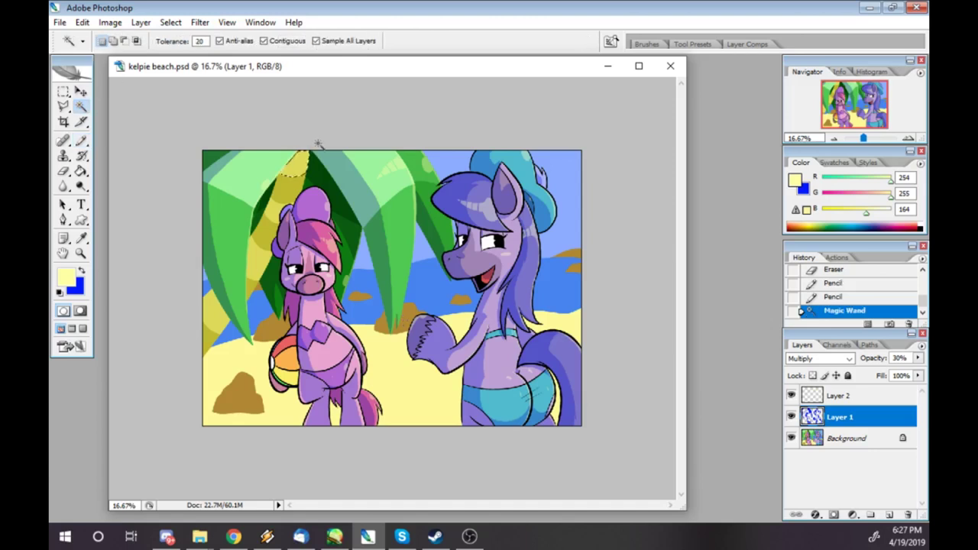
shift+click(296, 191)
shift+click(291, 205)
shift+click(264, 248)
key(z)
key(ctrl+plus)
click(249, 186)
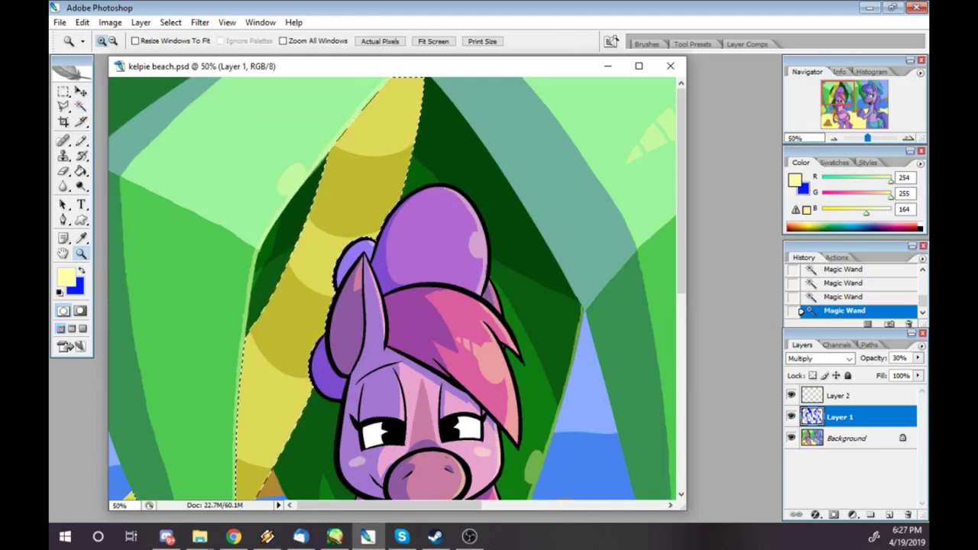
key(b)
key(x)
mouse_move(419, 105)
mouse_down()
mouse_move(344, 157)
mouse_move(323, 233)
mouse_up()
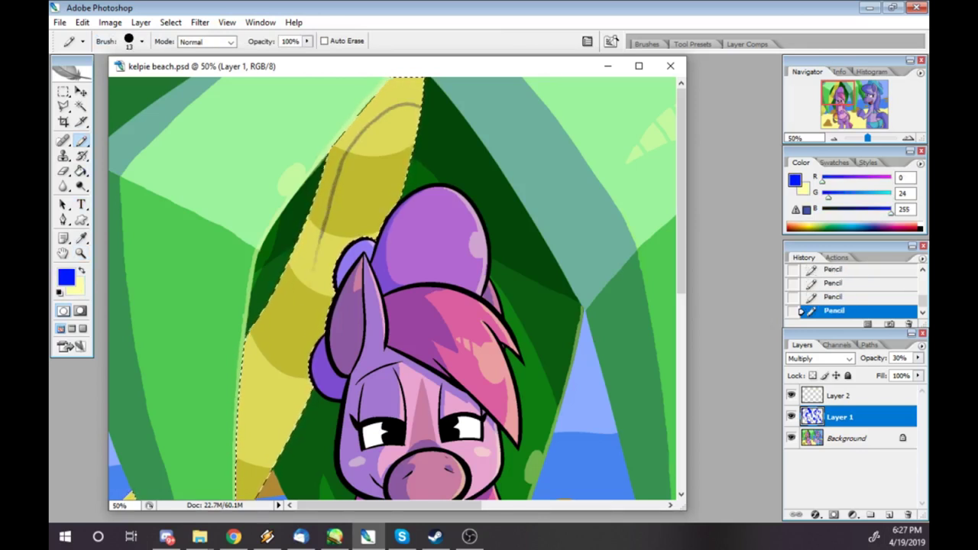
key(ctrl+alt+z)
key(ctrl+alt+z)
key(ctrl+alt+z)
key(ctrl+alt+z)
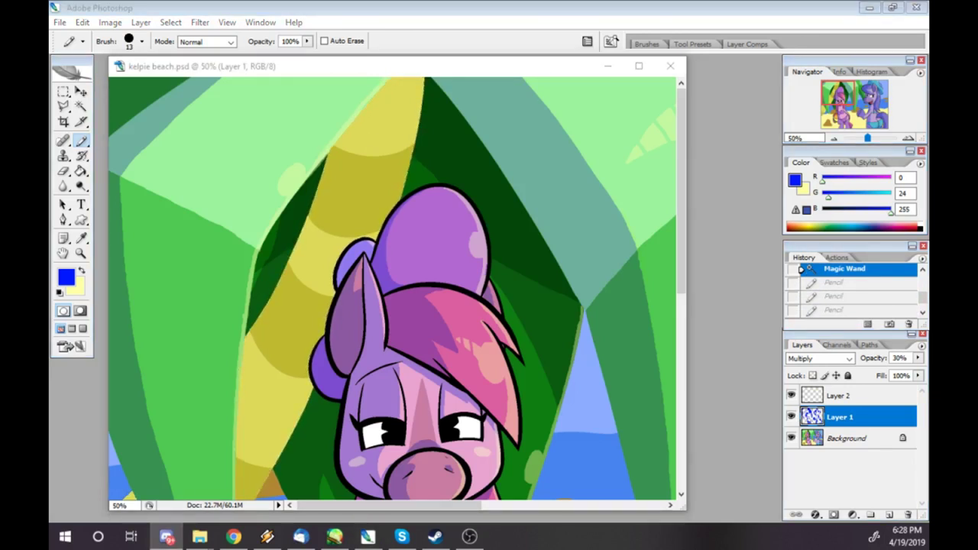
Step: Outline a curved blue shadow across the upper trunk and down its outer edge, and fill it with the Paint Bucket
key(alt+Tab)
key(ctrl+shift+z)
key(ctrl+shift+z)
key(ctrl+shift+z)
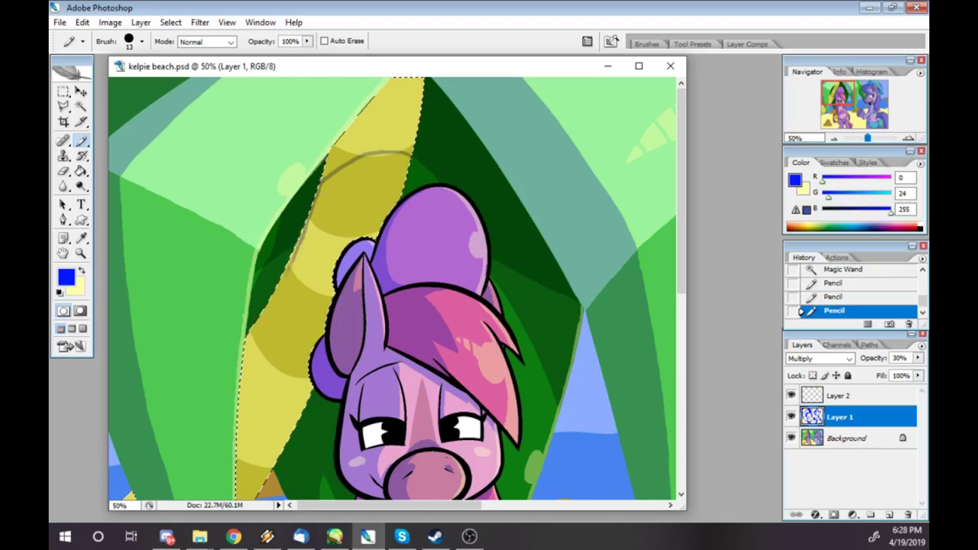
key(g)
click(394, 114)
click(393, 114)
click(393, 115)
Step: Outline a blue shadow on the trunk's lower section below the front leaf and fill it
scroll(393, 290, down, 3)
key(b)
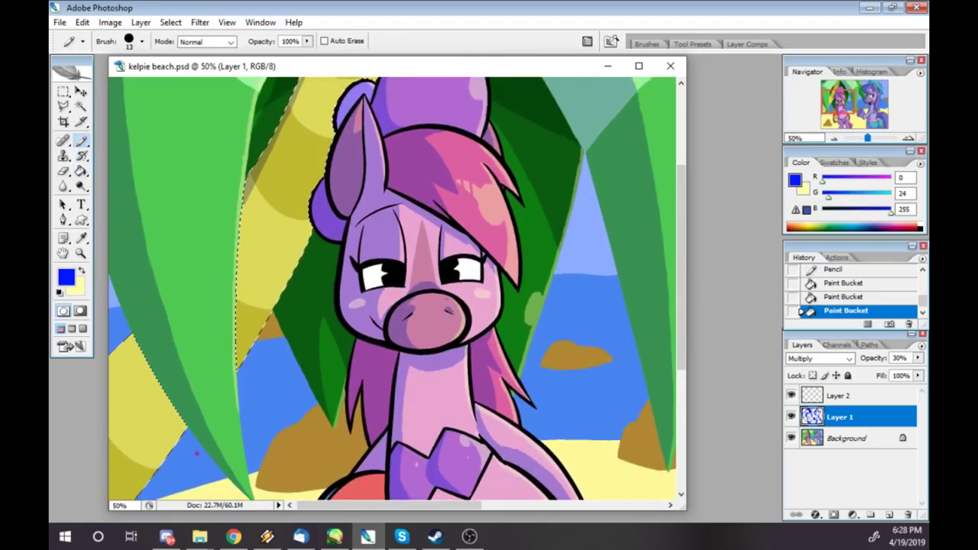
mouse_move(184, 417)
mouse_down()
mouse_move(149, 390)
mouse_move(122, 462)
mouse_up()
drag(141, 417, 111, 496)
drag(136, 440, 113, 500)
scroll(393, 290, down, 2)
key(g)
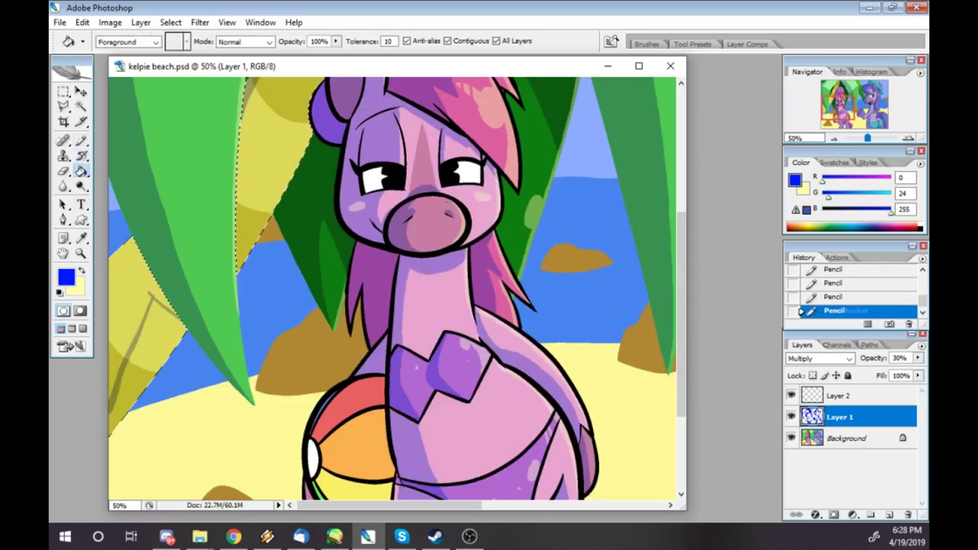
click(145, 305)
click(146, 306)
key(ctrl+z)
key(b)
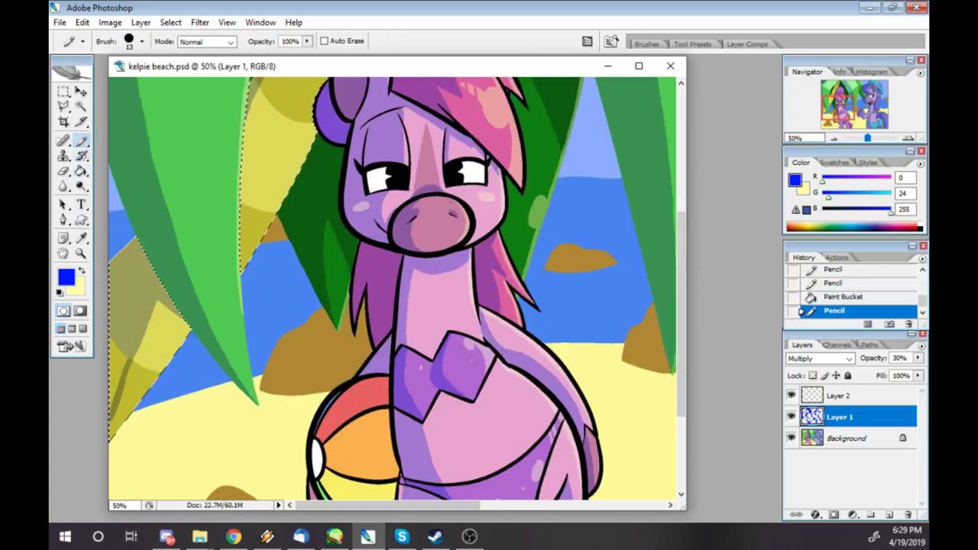
key(g)
click(117, 382)
Step: Clean up the lower trunk shadow's edge with the Eraser and clear the selection
key(e)
drag(156, 299, 111, 418)
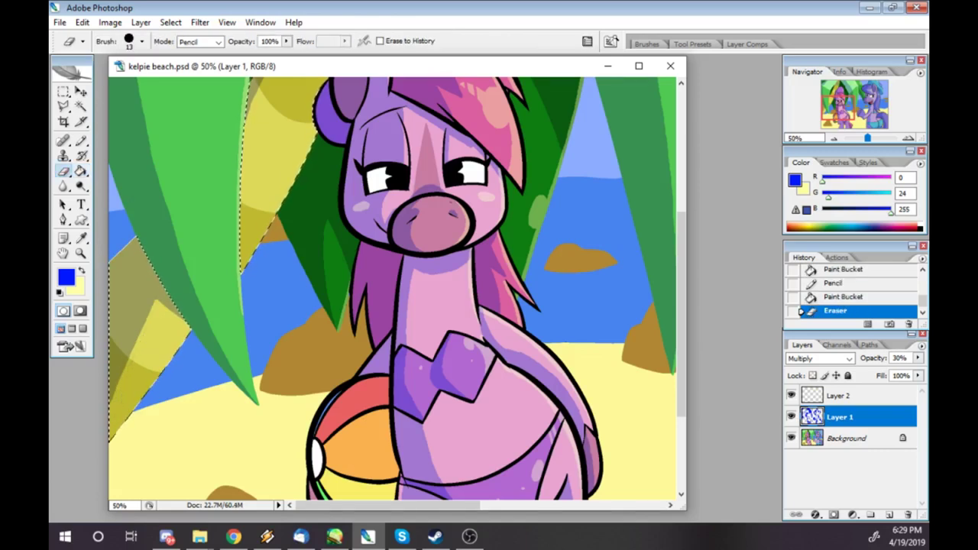
scroll(393, 290, down, 3)
key(k)
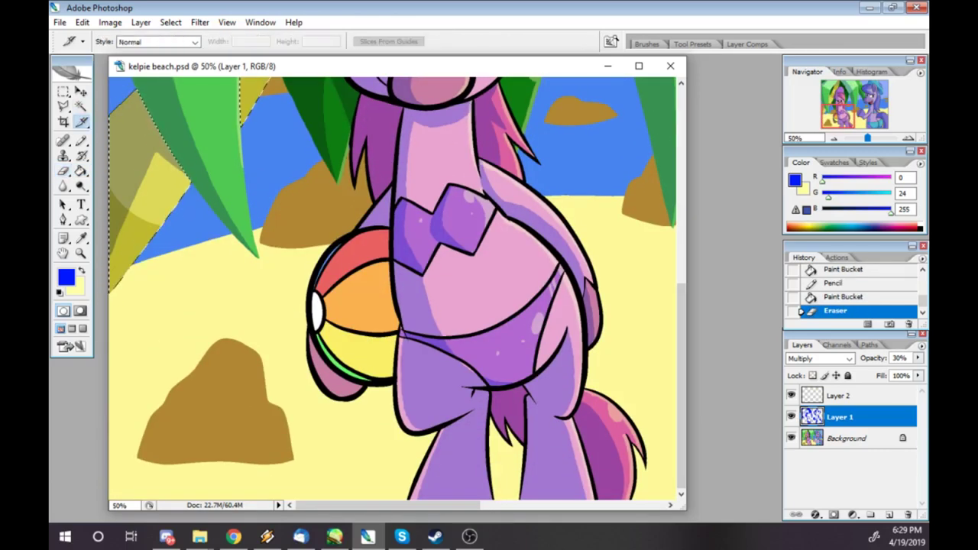
key(ctrl+minus)
key(ctrl+d)
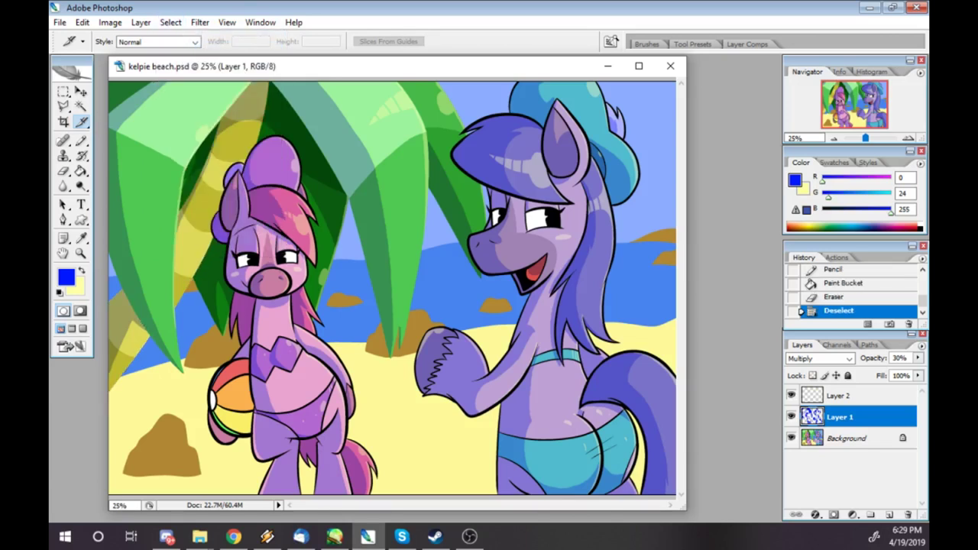
Step: Erase stray shadow marks beside the upper trunk above the pink kelpie's hat
key(z)
click(267, 161)
click(267, 161)
click(267, 160)
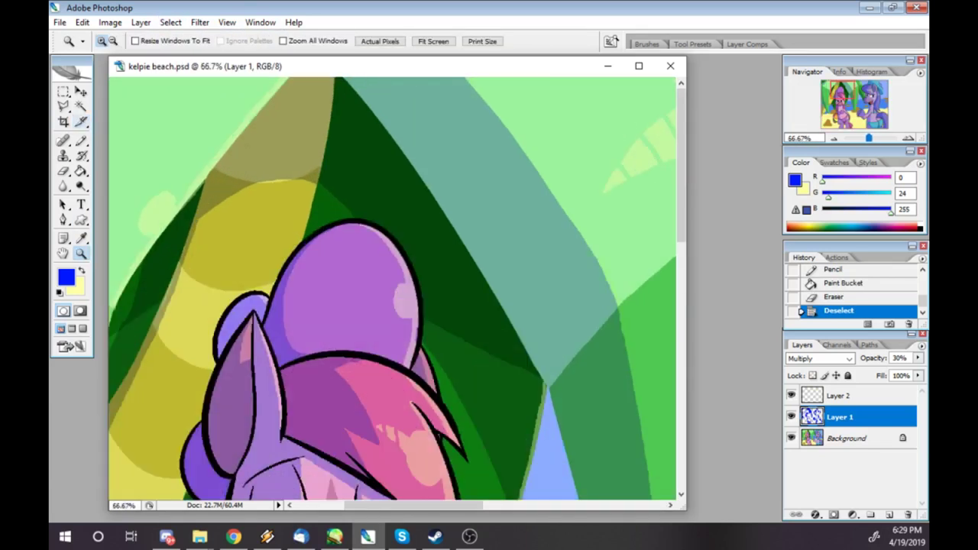
key(e)
drag(320, 182, 356, 220)
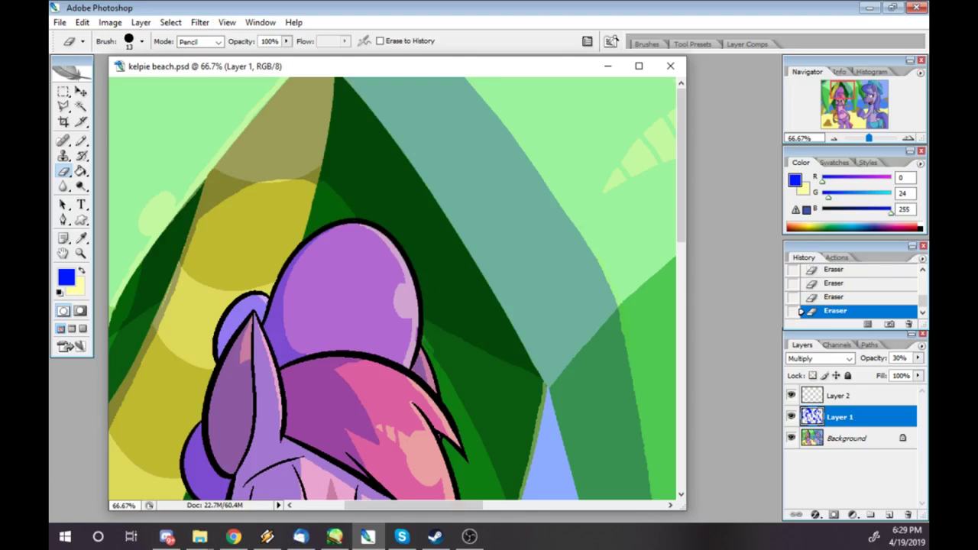
scroll(392, 289, down, 3)
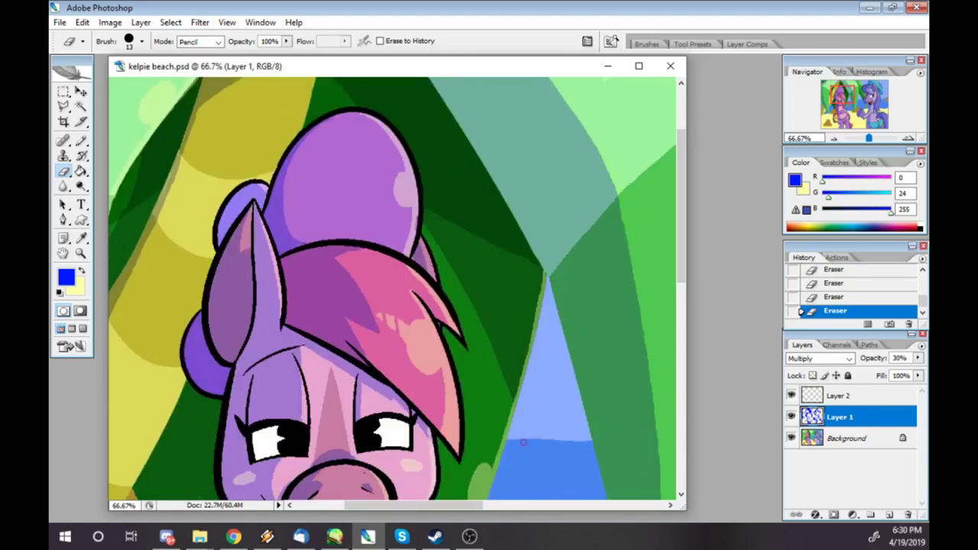
Step: Select the sand areas and the two rocks behind the kelpies with the Magic Wand
key(ctrl+0)
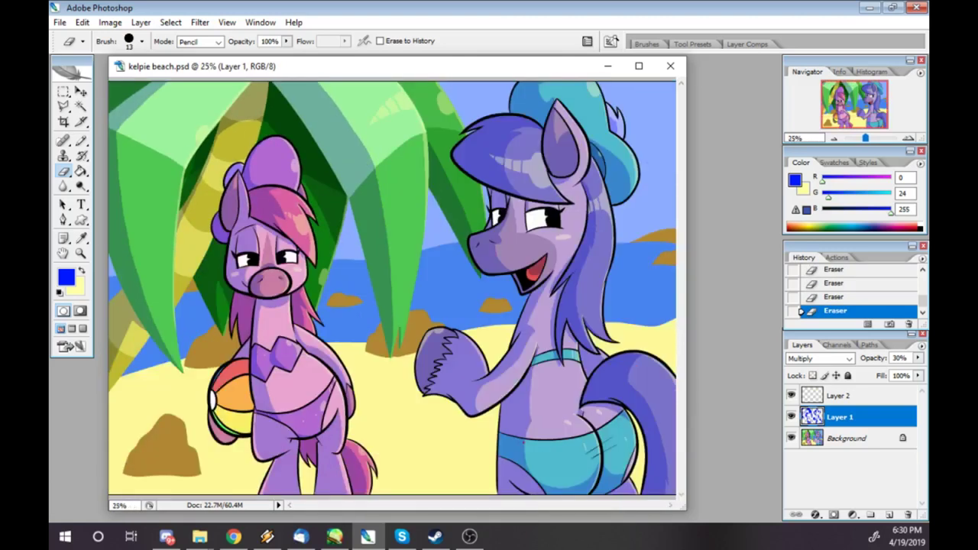
key(w)
click(191, 374)
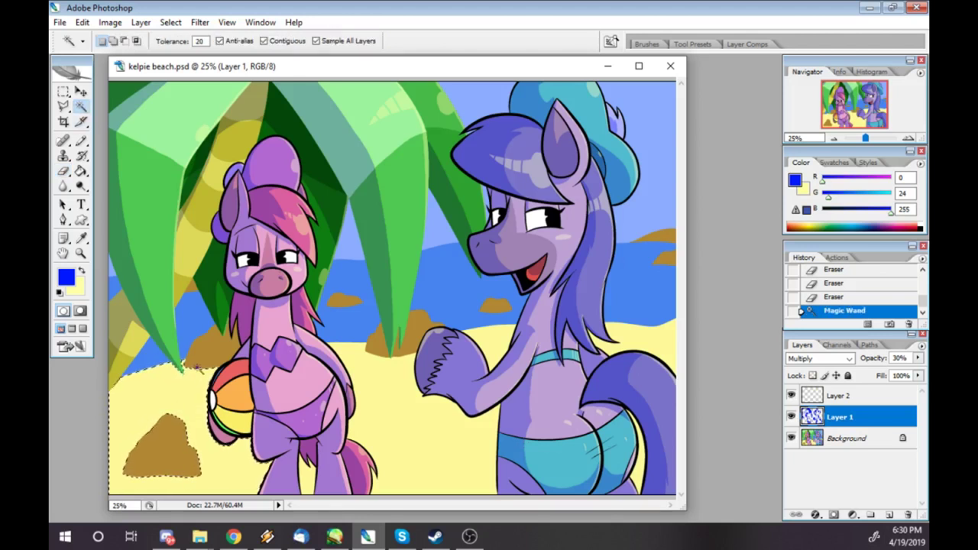
shift+click(427, 458)
shift+click(214, 340)
shift+click(393, 343)
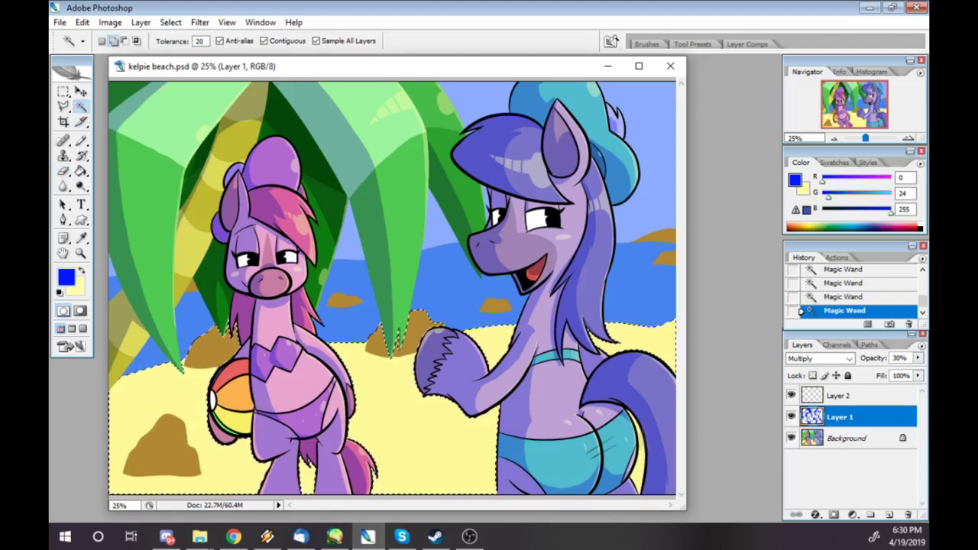
Step: Outline blue shadows on the sand and on the rocks around the beach ball, and fill the foreground shadow areas
key(z)
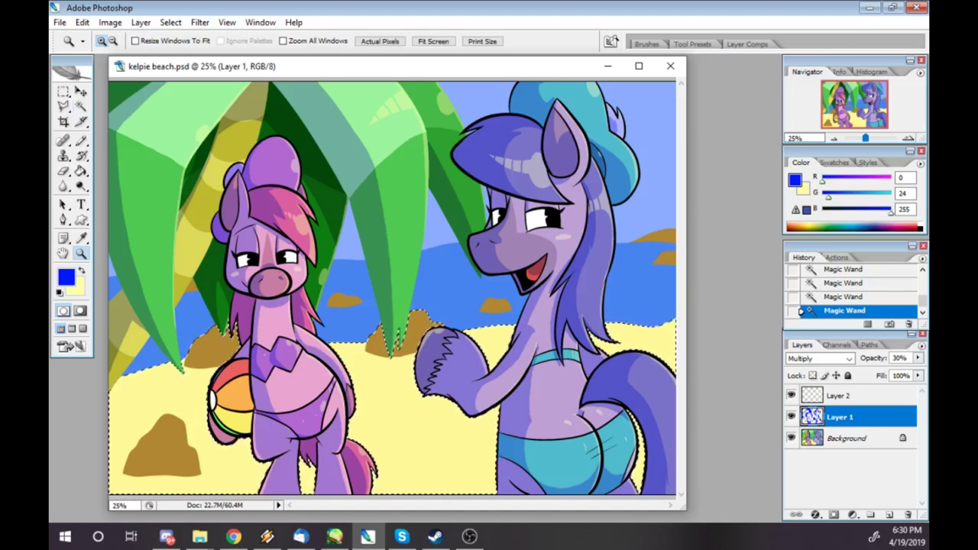
click(313, 336)
click(297, 359)
key(b)
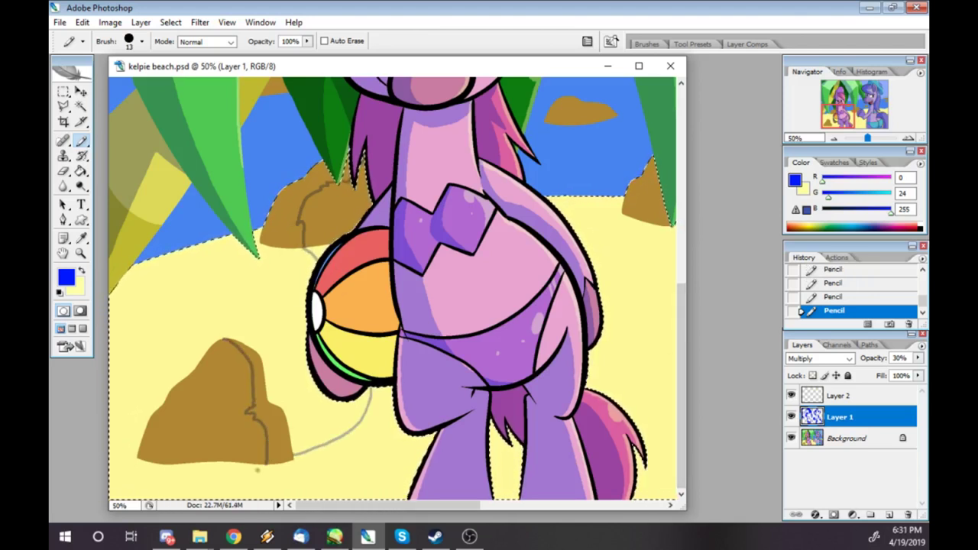
key(g)
click(183, 321)
click(207, 412)
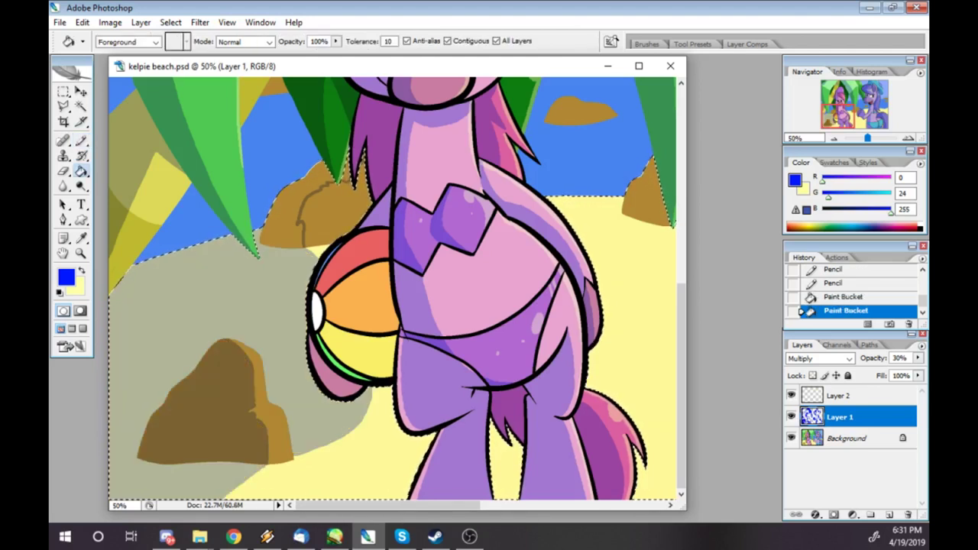
Step: Undo the last fill, then outline and fill the sand shadow below the beach ball, including the gap between the pink kelpie's legs
key(ctrl+z)
key(b)
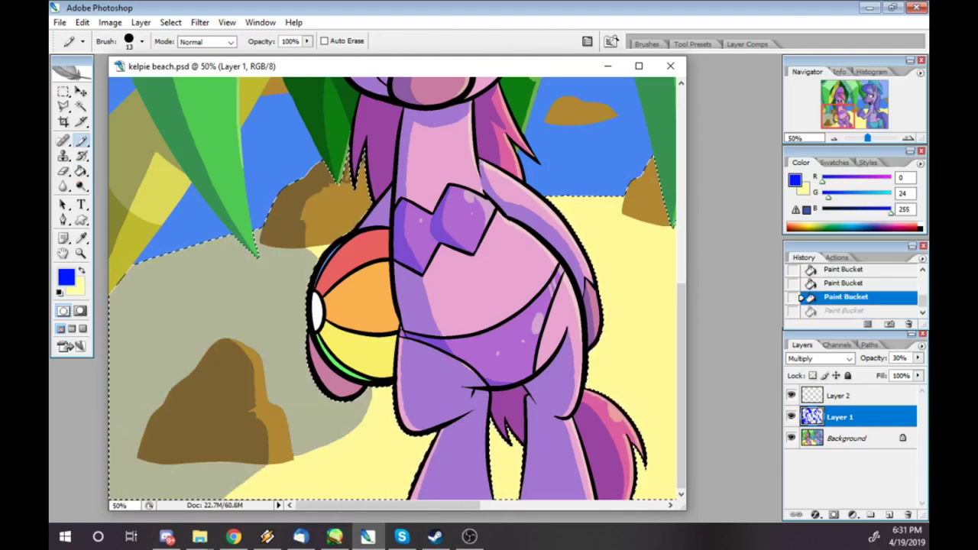
drag(320, 214, 359, 172)
drag(345, 437, 376, 496)
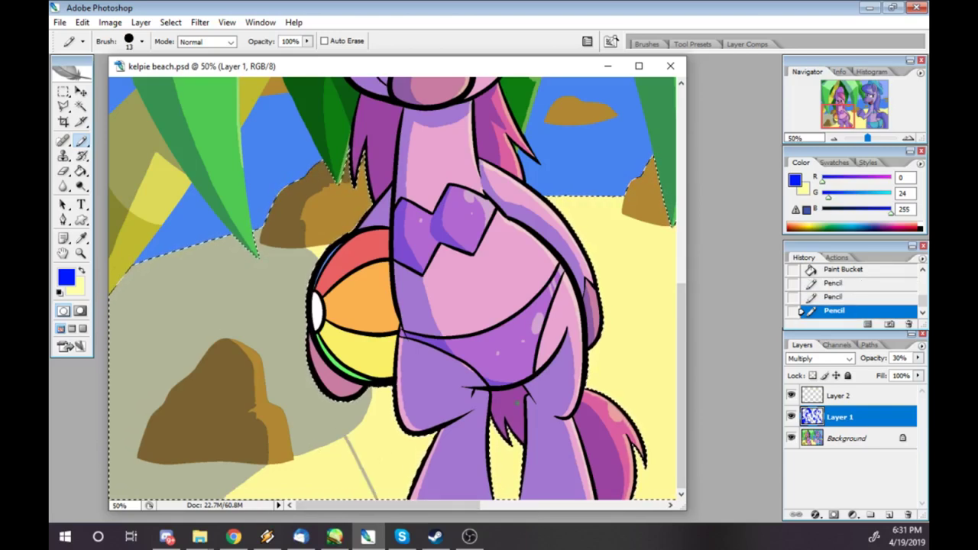
key(g)
click(366, 443)
click(520, 466)
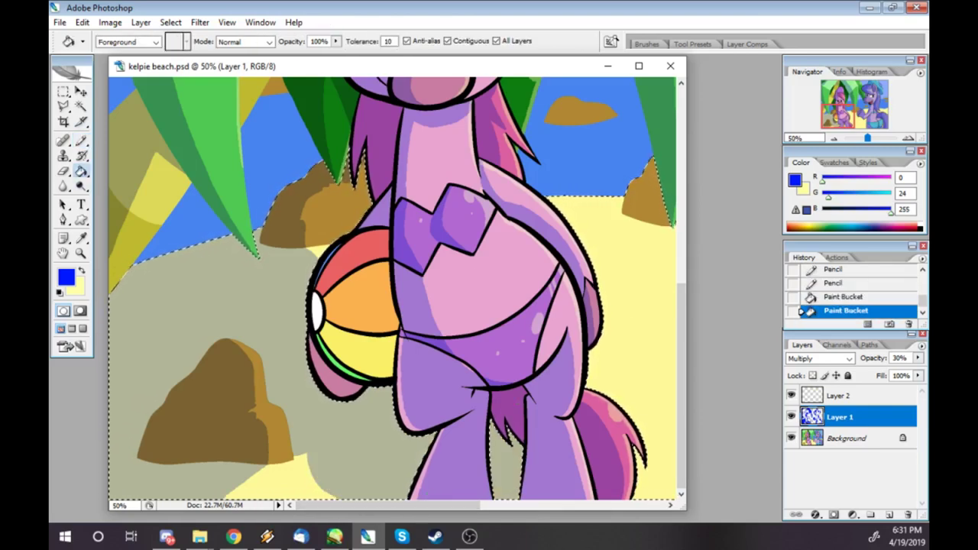
Step: Outline the purple kelpie's cast shadow on the sand below the raised hoof with the Pencil and fill it blue
scroll(393, 289, right, 6)
key(w)
key(b)
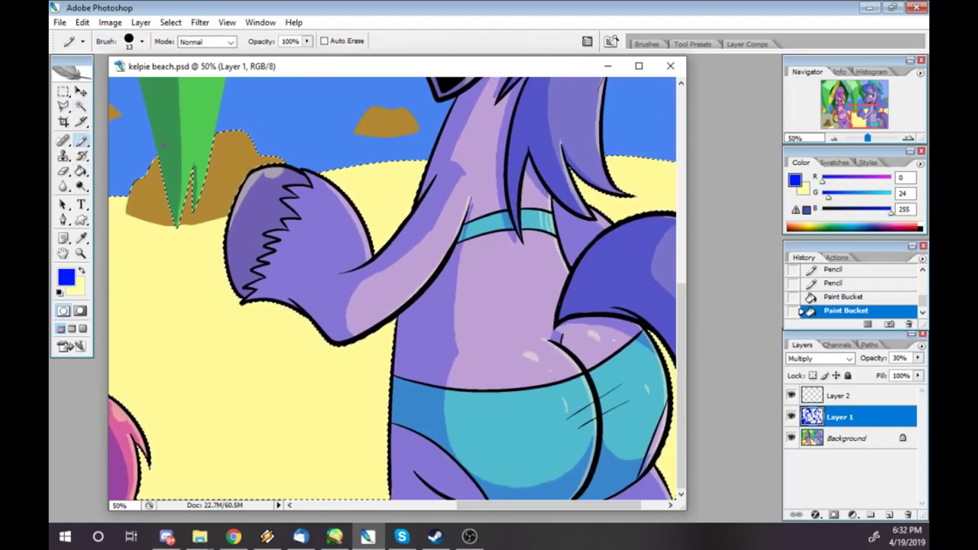
key(ctrl+z)
key(ctrl+z)
drag(313, 352, 309, 379)
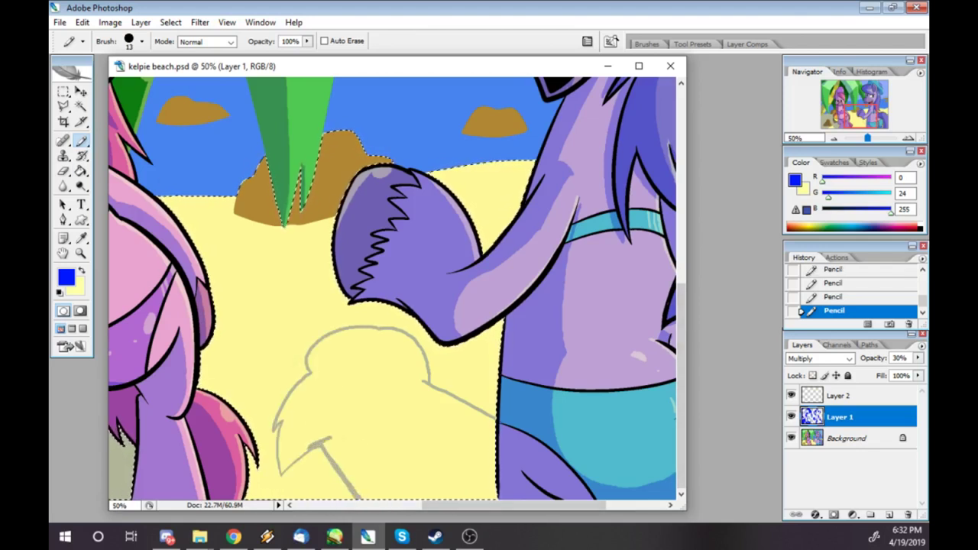
key(g)
click(366, 405)
Step: Outline and fill a blue shadow on the shaded side of the large rock behind the middle palm leaf
key(b)
click(565, 310)
click(566, 310)
click(565, 310)
key(g)
click(252, 194)
key(b)
click(229, 201)
drag(458, 306, 283, 306)
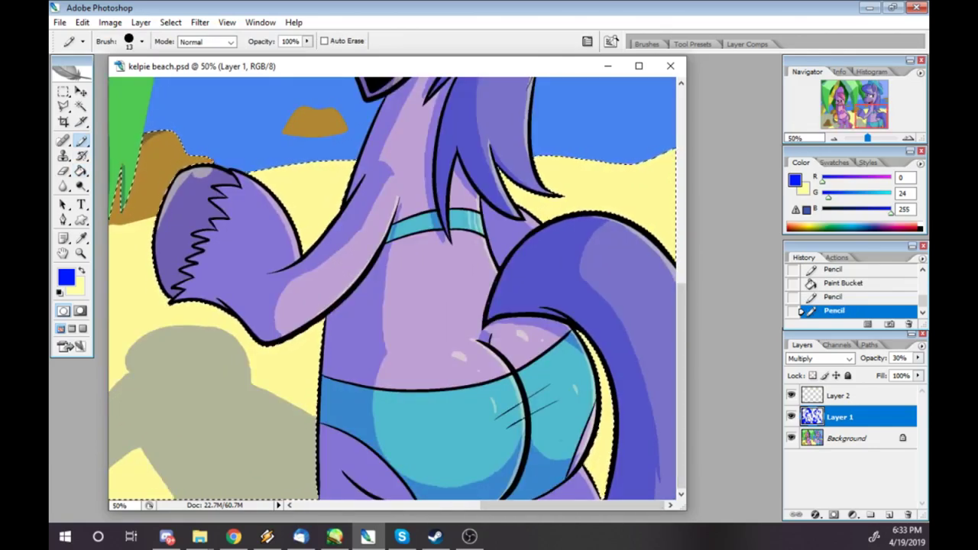
drag(283, 305, 550, 298)
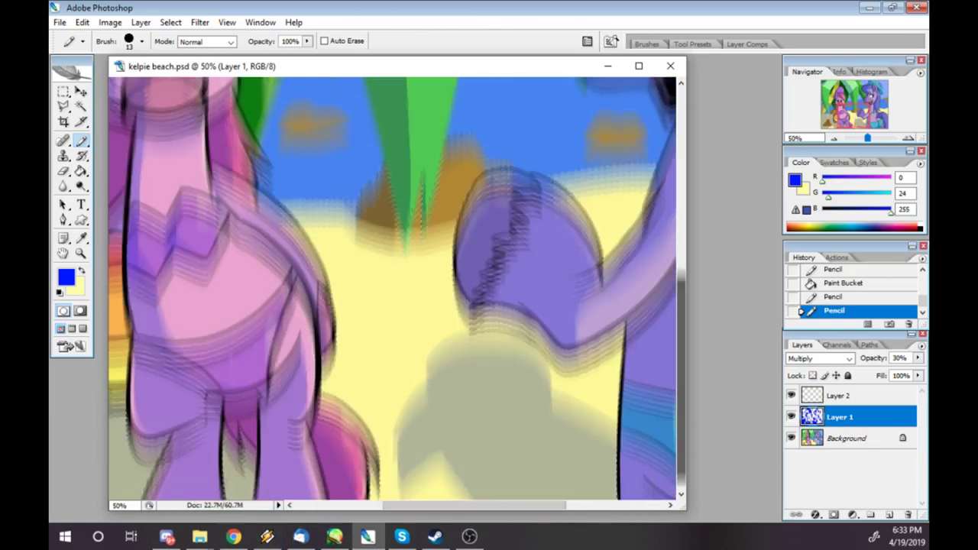
Step: Select the small rocks in the sea with the Magic Wand and pencil blue shadows on them
key(w)
click(313, 300)
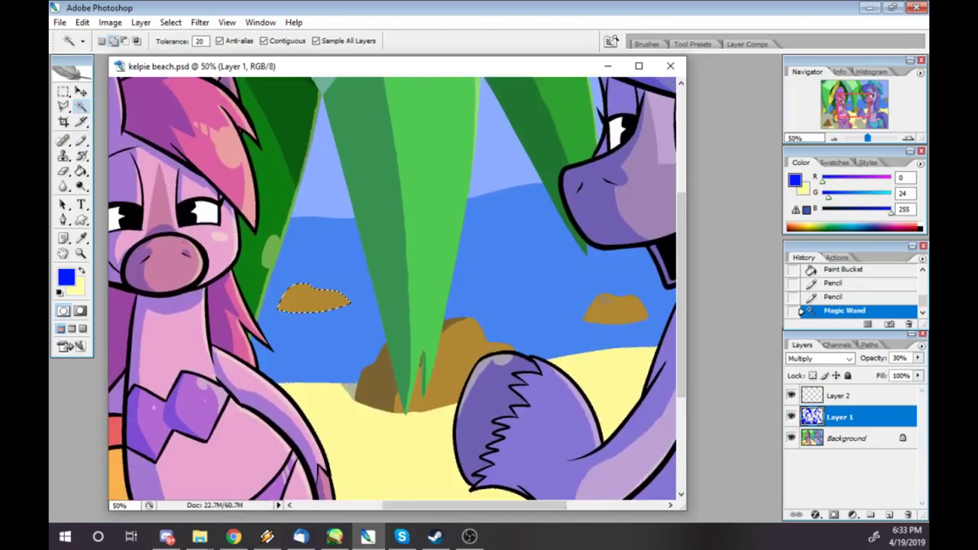
shift+click(282, 272)
key(b)
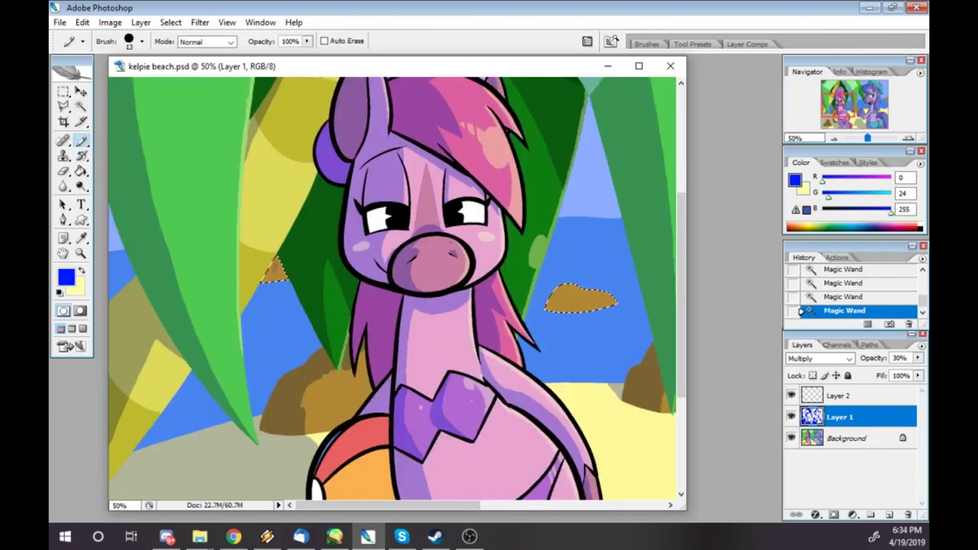
drag(569, 298, 604, 299)
scroll(392, 290, right, 5)
drag(351, 294, 397, 301)
scroll(392, 290, right, 8)
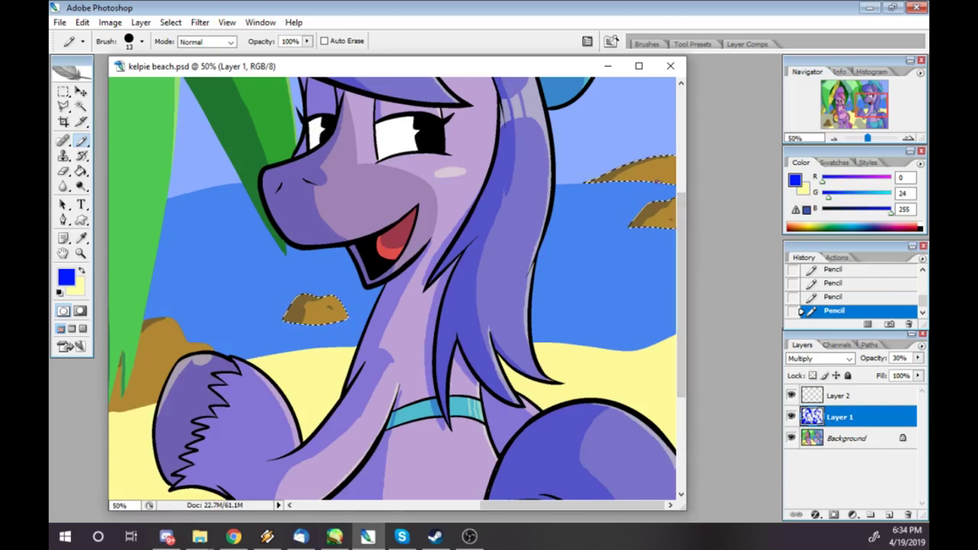
Step: Add the large rock behind the purple kelpie's hoof to the selection, pencil its crevice shadow and erase excess rock shading
key(w)
shift+click(153, 336)
key(b)
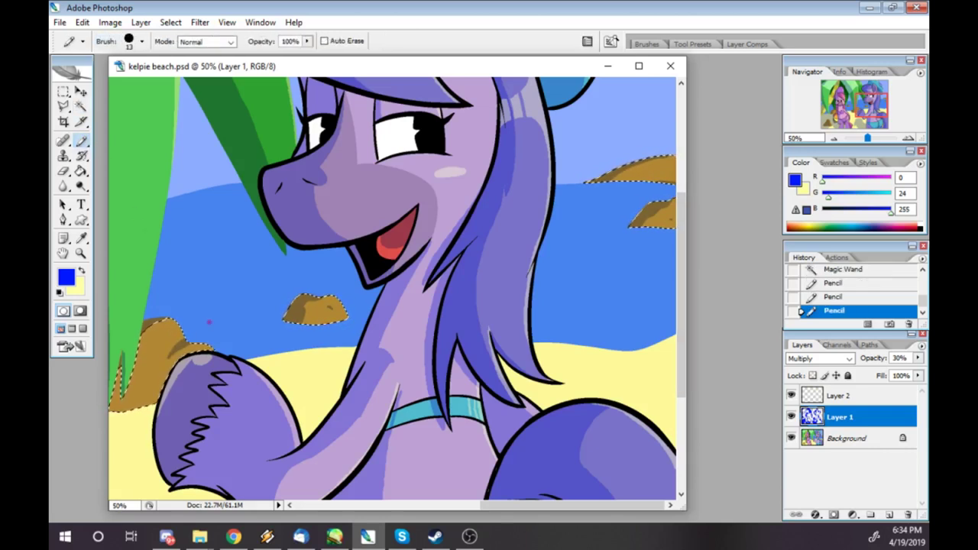
key(e)
click(627, 172)
scroll(392, 290, left, 6)
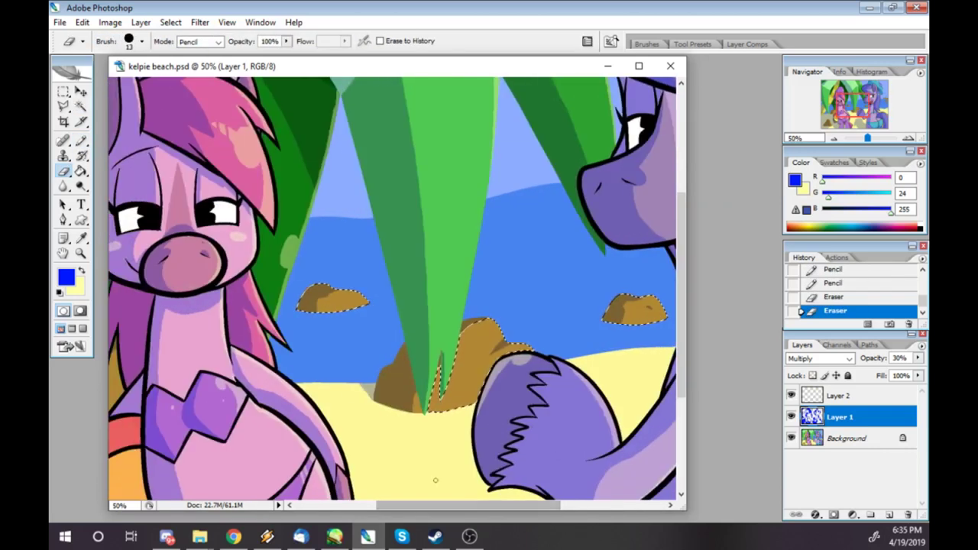
Step: Pencil small shadow pits on the selected rocks
key(b)
click(338, 301)
click(644, 339)
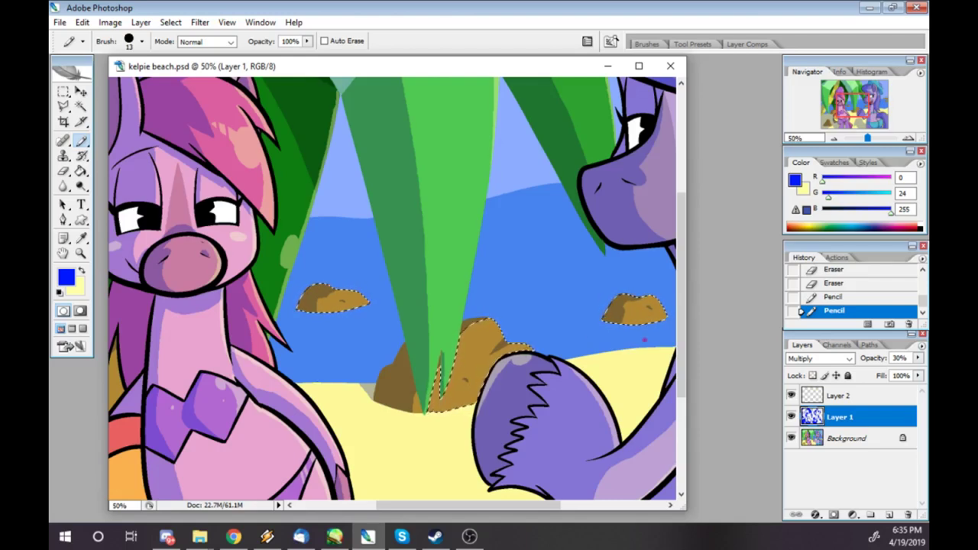
Step: Select the sea areas and paint dark blue (RGB 2, 17, 153) along the horizon on the Background with a soft 578 px brush
key(ctrl+minus)
key(w)
click(113, 284)
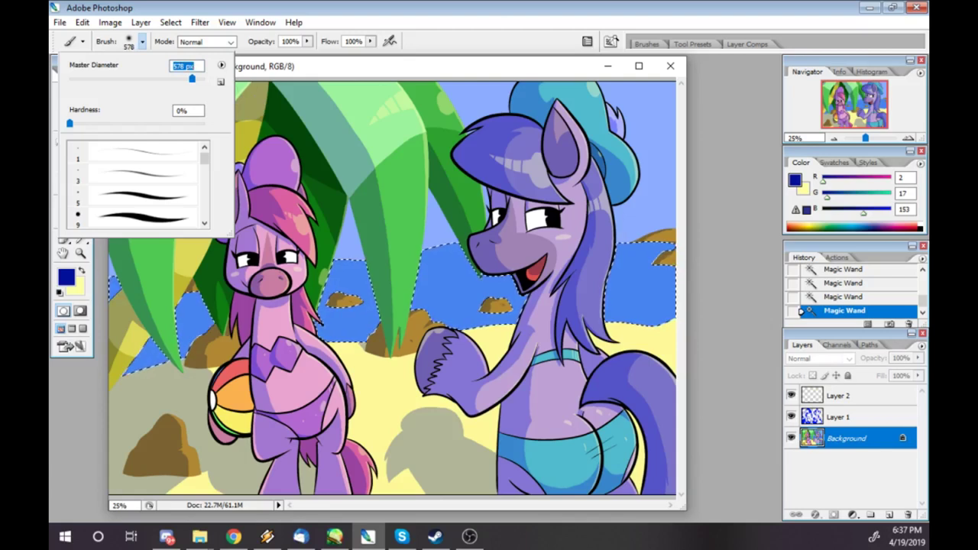
key(Return)
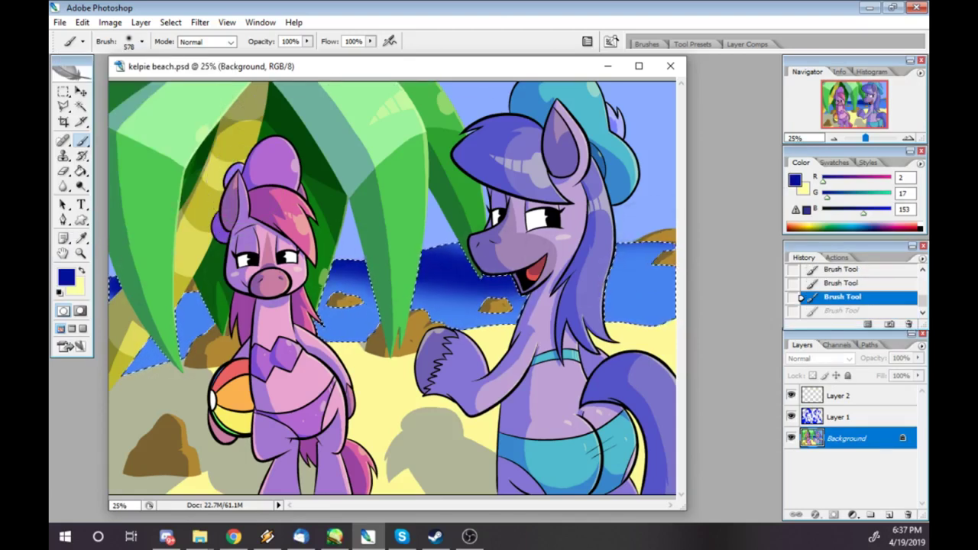
Step: Paint soft white foam along the shoreline and beneath the sea rocks with a 169 px brush
key(i)
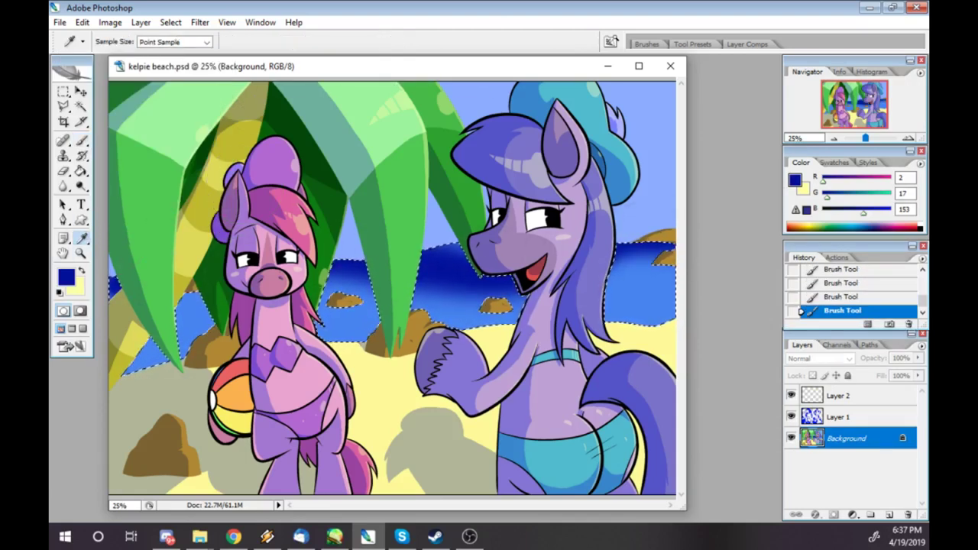
click(66, 277)
click(285, 308)
click(578, 290)
click(63, 140)
click(142, 42)
key(Tab)
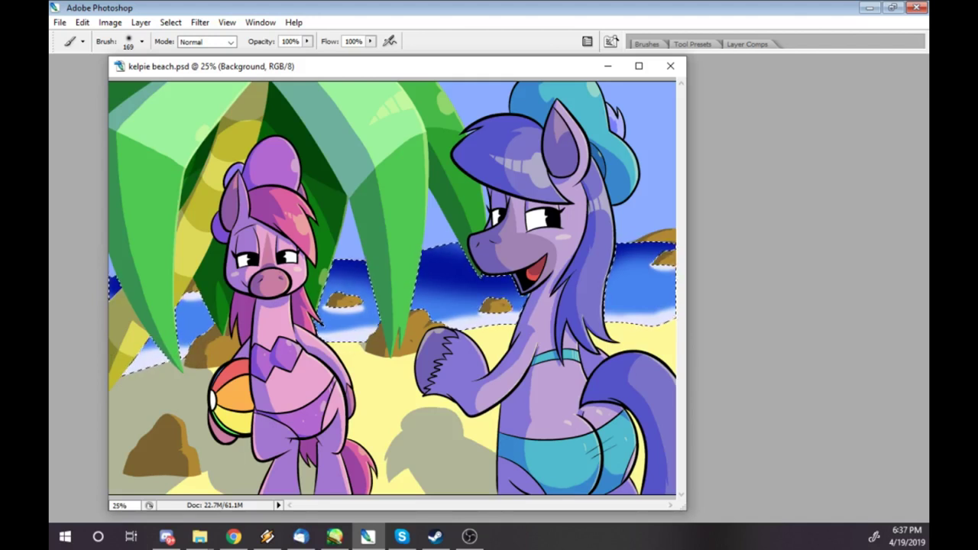
Step: Sample the mid-water blue (RGB 72, 132, 240) and blend it over the sea with a soft 626 px brush
key(Tab)
alt+click(427, 275)
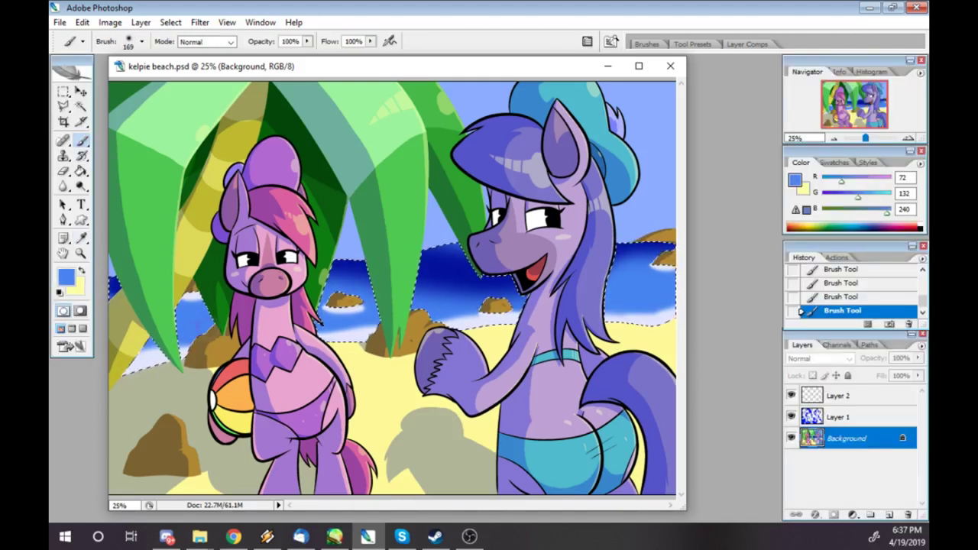
key(ctrl+z)
click(141, 42)
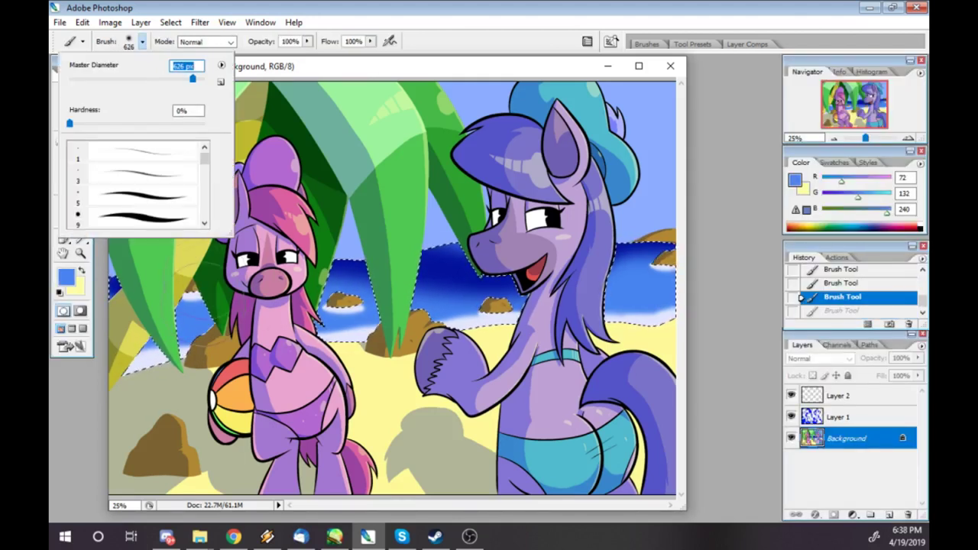
click(207, 306)
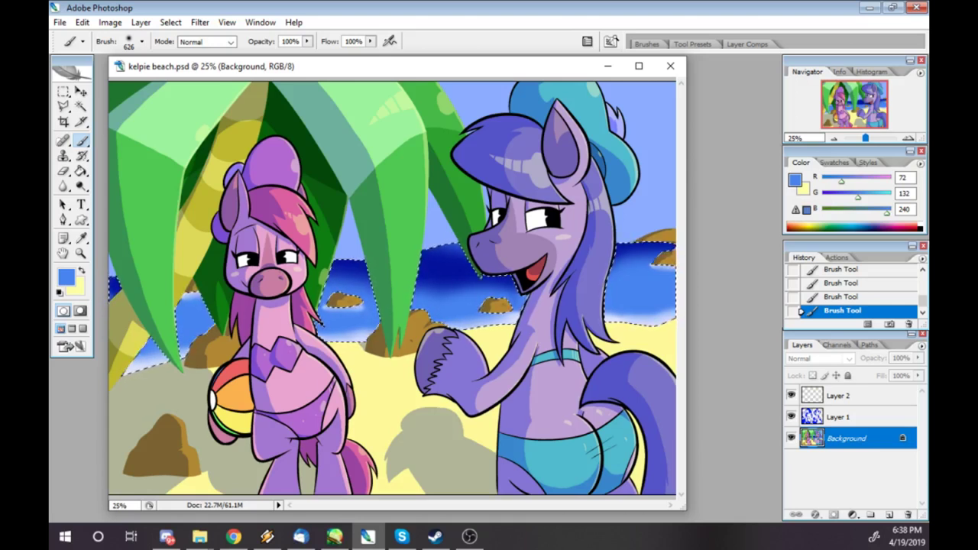
Step: Hide Layer 1 and Layer 2 and replace the sea selection with all the sand areas using the Magic Wand
key(ctrl+d)
click(790, 395)
click(790, 417)
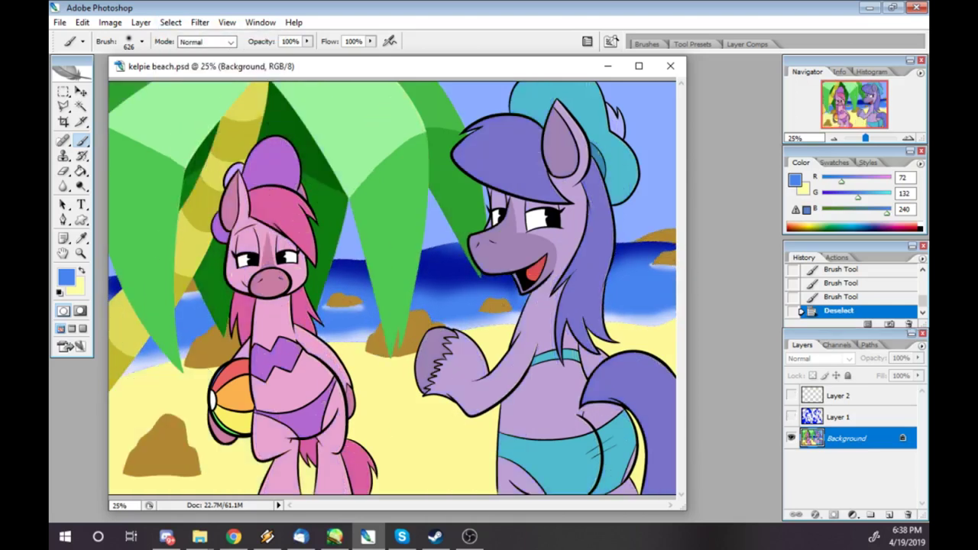
key(w)
click(168, 390)
shift+click(307, 473)
shift+click(428, 458)
shift+click(657, 359)
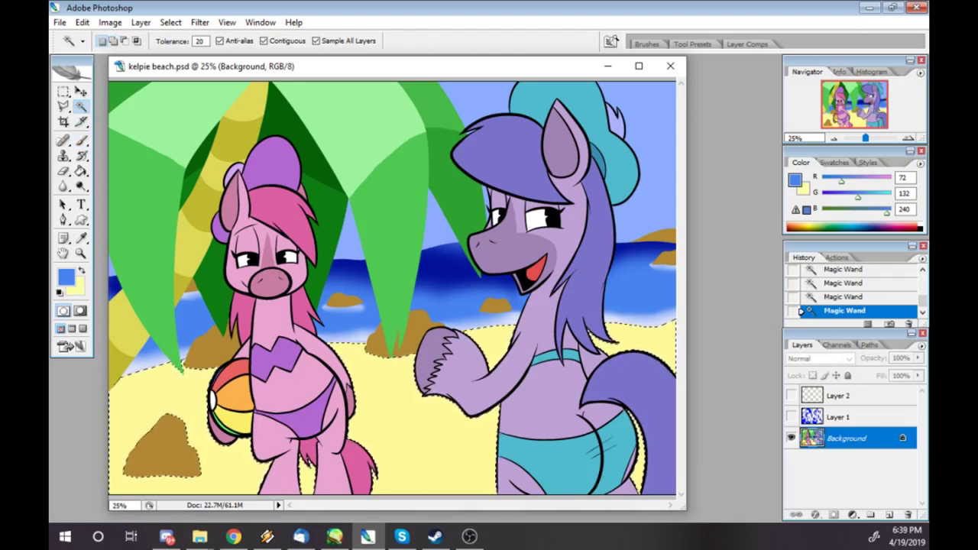
Step: Apply the Grain texture filter to the selected sand with Regular grain type and an intensity of 53
click(199, 22)
mouse_move(229, 174)
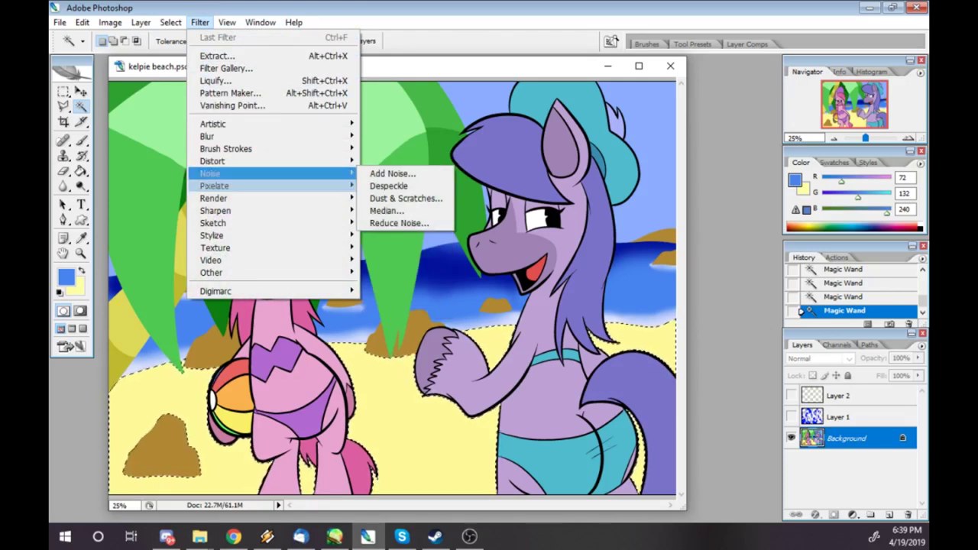
mouse_move(222, 247)
click(383, 260)
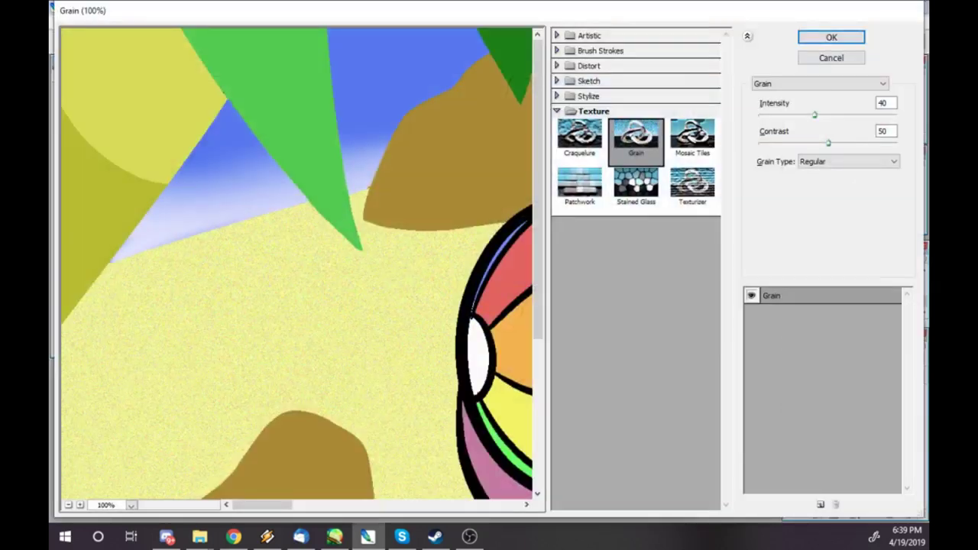
text(53)
key(Tab)
key(Return)
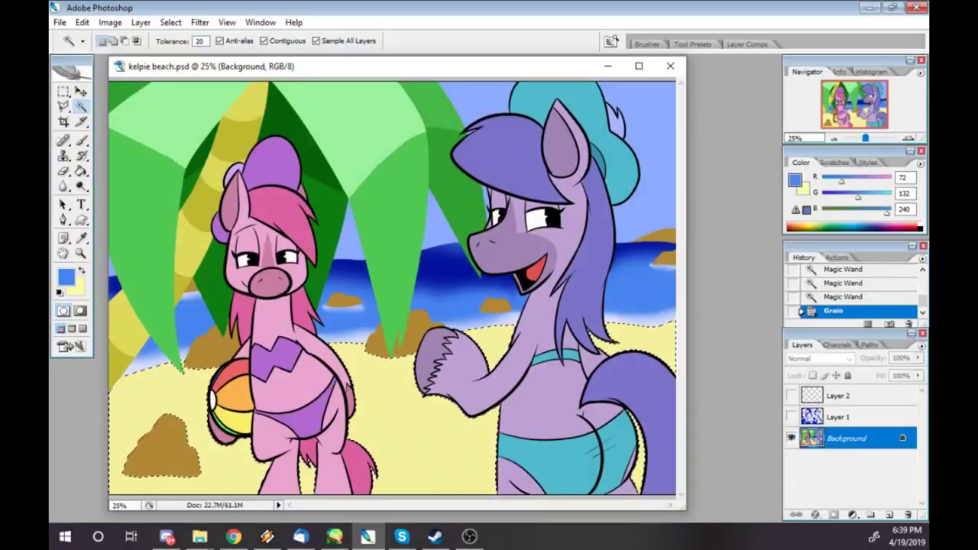
Step: Show both shading layers, make Layer 1 active and clear the sand selection
click(840, 416)
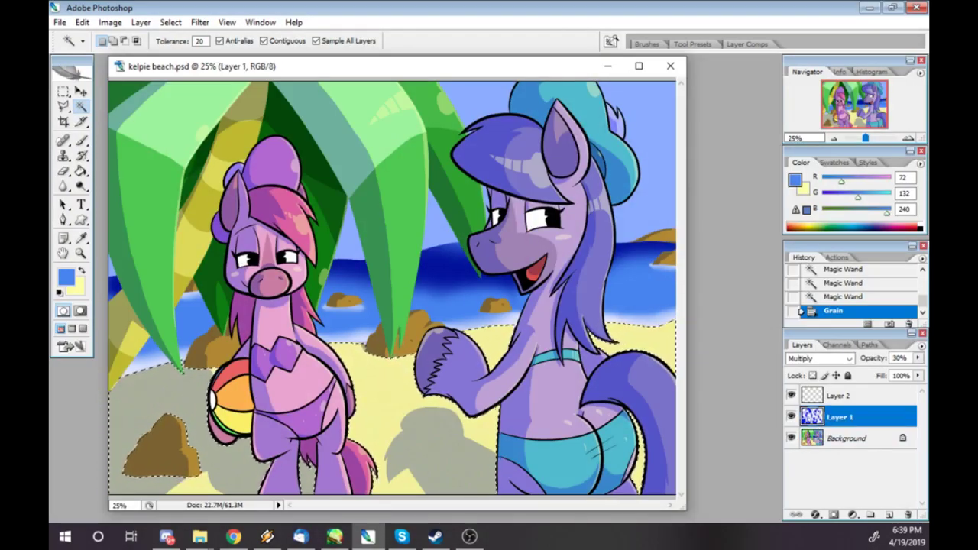
click(171, 22)
click(185, 48)
Step: Set the foreground to RGB 0, 91, 255 and pencil the water shadow beside the large middle rock with a 13 px tip
key(z)
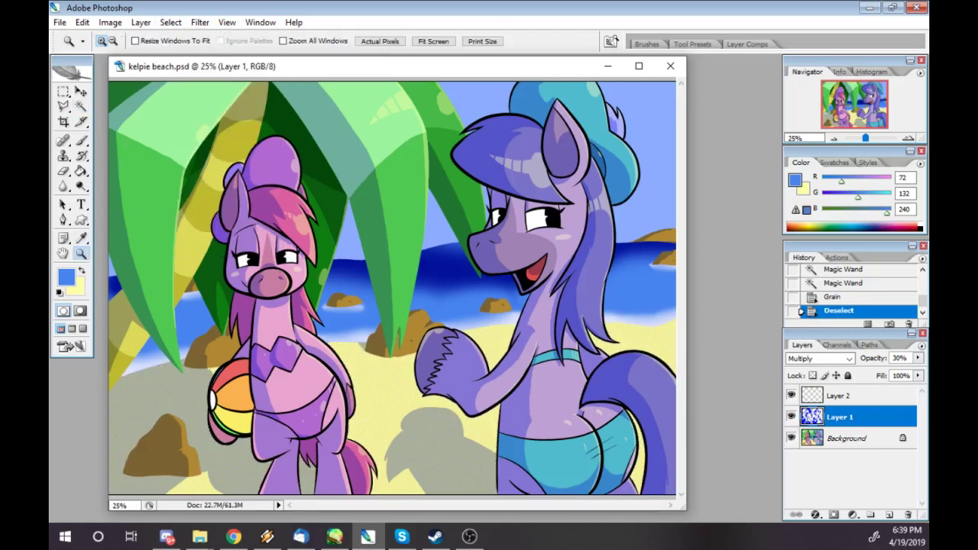
click(351, 420)
key(b)
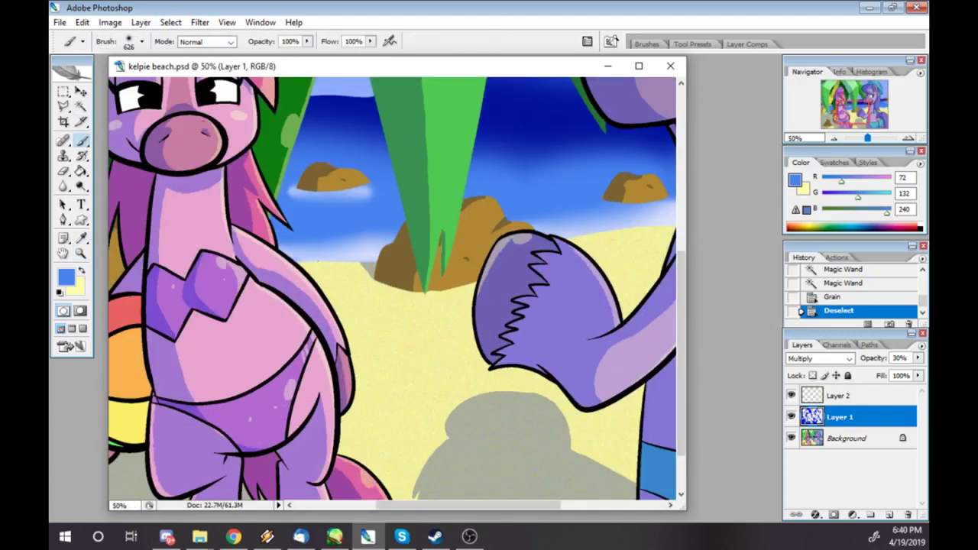
click(66, 276)
click(578, 295)
key(shift+b)
key(Tab)
mouse_move(362, 263)
mouse_down()
mouse_move(359, 243)
mouse_move(394, 242)
mouse_move(360, 263)
mouse_move(384, 239)
mouse_up()
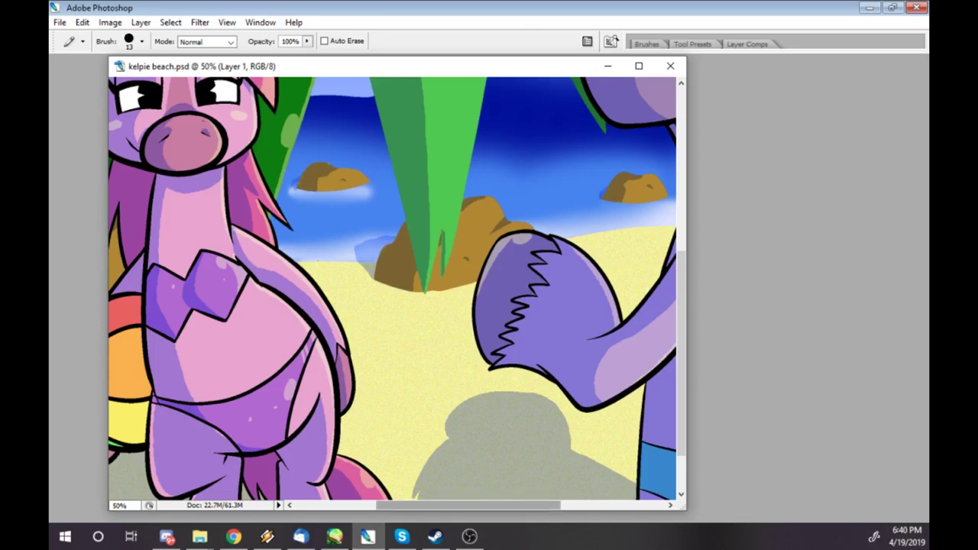
Step: Pencil a matching water shadow beside the rock behind the beach ball, undoing the unwanted stroke
scroll(258, 298, left, 5)
key(Tab)
key(ctrl+z)
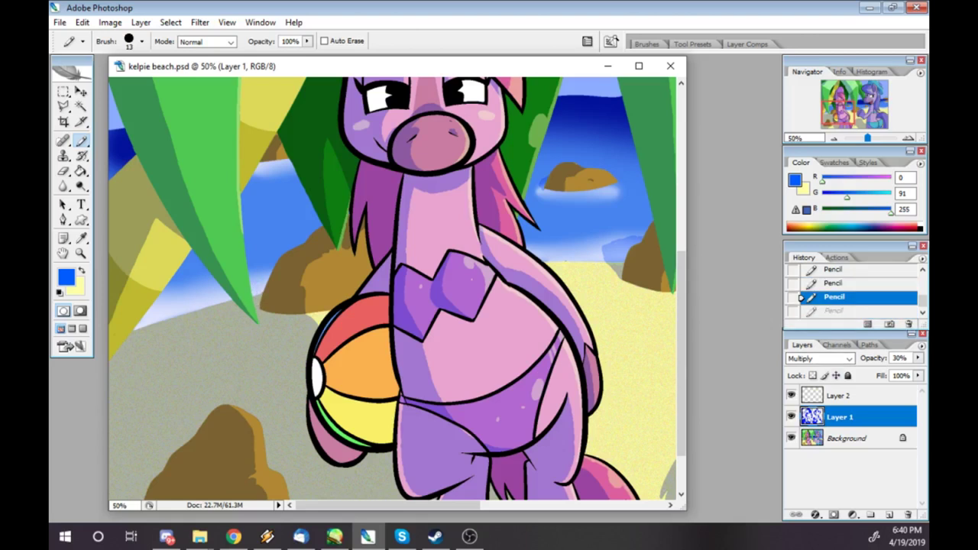
click(258, 304)
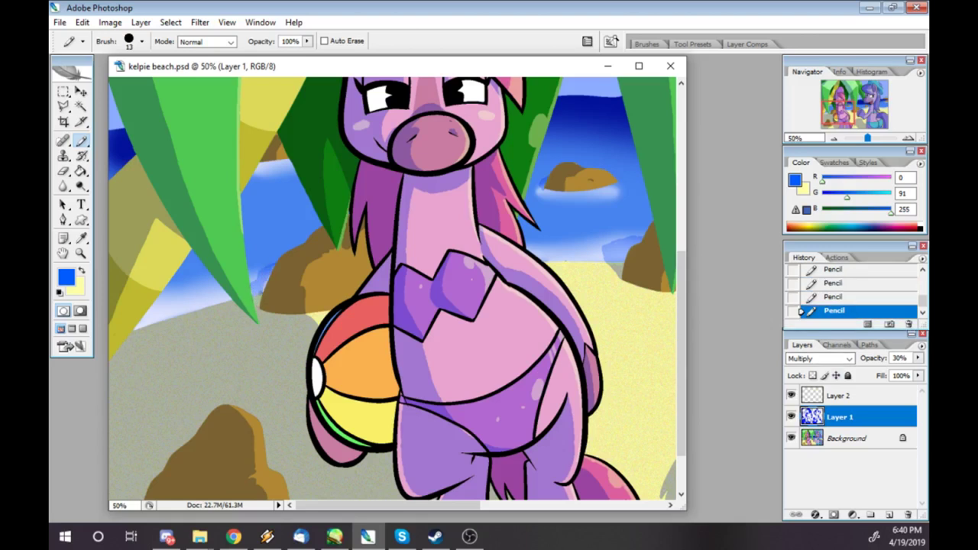
click(66, 277)
key(Escape)
key(Tab)
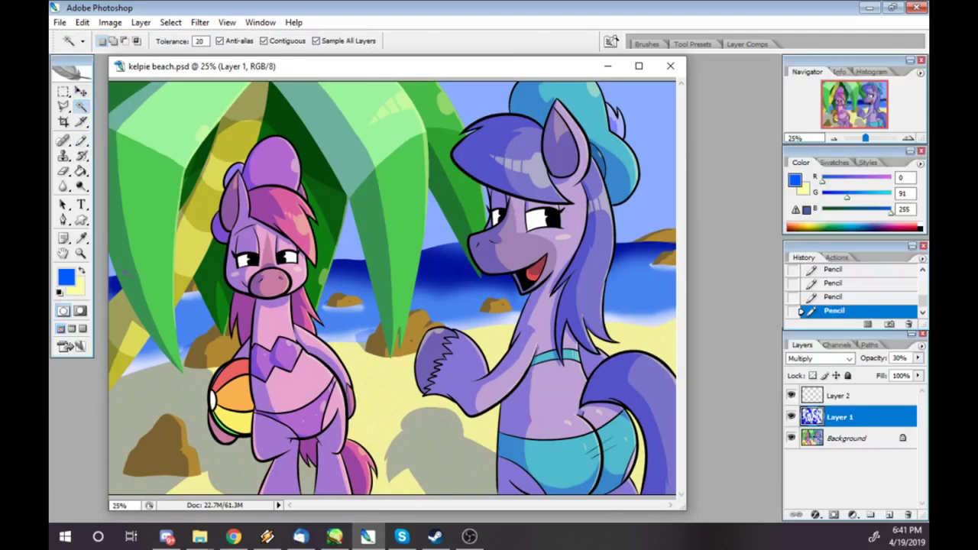
Step: Select the sky areas, paint a blue gradient across the upper sky on the Background with a soft 626 px brush, and deselect
shift+click(114, 264)
shift+click(428, 229)
shift+click(485, 202)
click(82, 140)
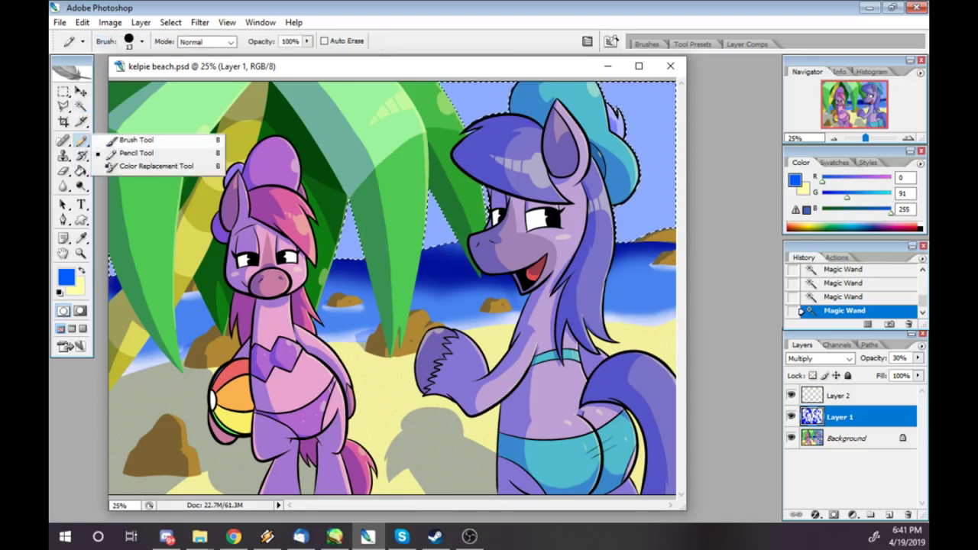
key(alt+bracketleft)
mouse_move(626, 115)
mouse_down()
mouse_move(489, 107)
mouse_move(443, 222)
mouse_up()
key(ctrl+d)
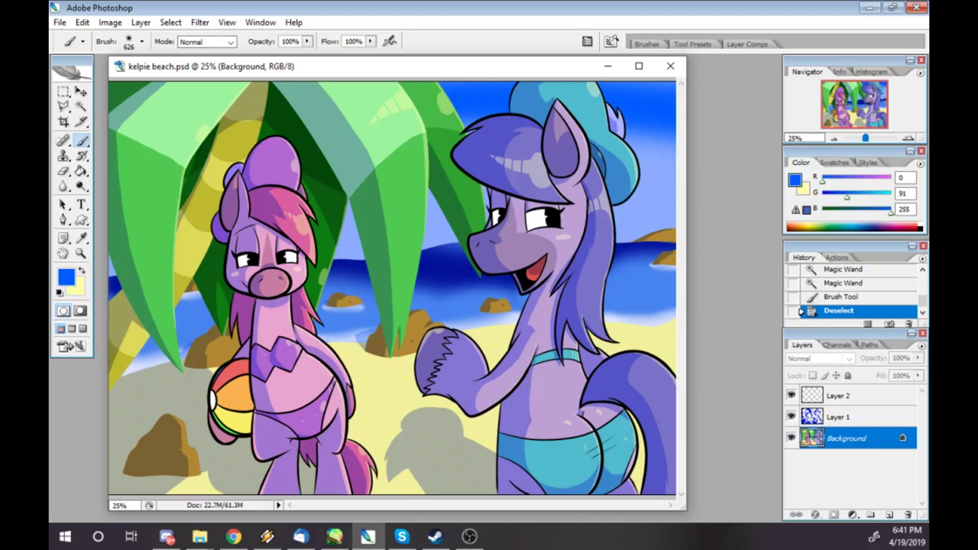
key(alt+Tab)
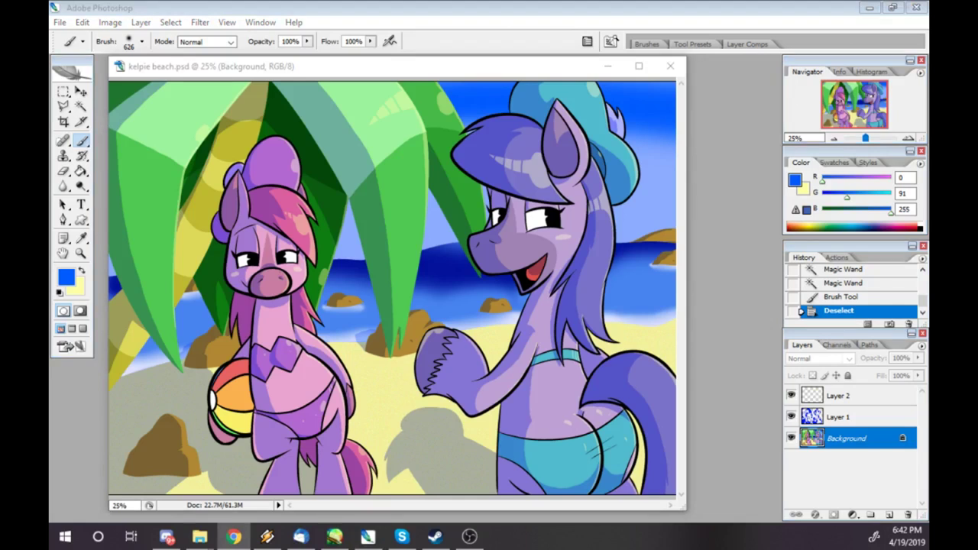
key(alt+Tab)
Step: Hide Layer 1 and Layer 2 and select all the palm trunk segments with the Magic Wand
click(790, 416)
click(791, 395)
key(w)
click(260, 103)
shift+click(221, 187)
shift+click(182, 291)
shift+click(129, 329)
Step: Pencil pale yellow (RGB 254, 255, 164) highlights along the palm trunk on Layer 2, with both shading layers shown again
key(x)
key(b)
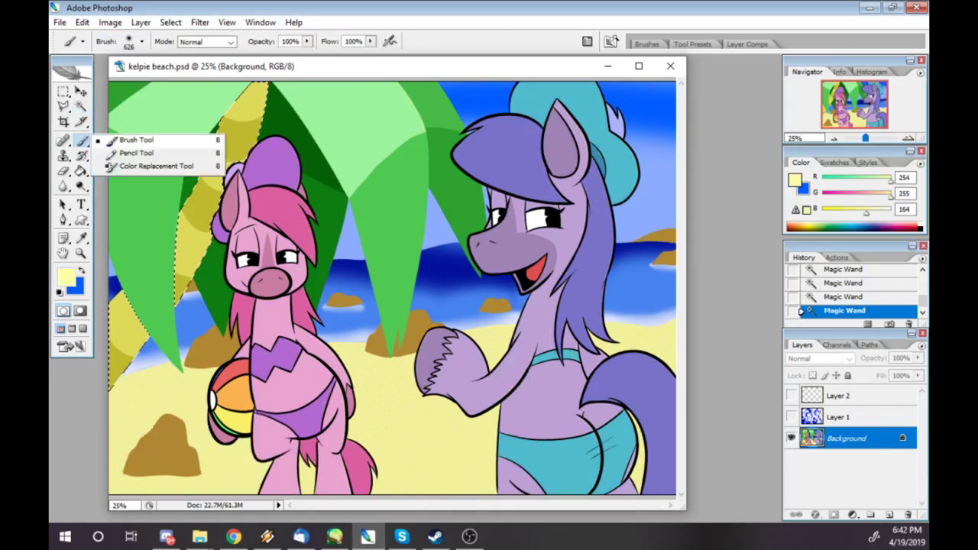
click(848, 395)
click(791, 395)
mouse_move(264, 97)
mouse_down()
mouse_move(252, 147)
mouse_move(199, 229)
mouse_up()
mouse_move(190, 244)
mouse_down()
mouse_move(172, 298)
mouse_move(122, 351)
mouse_up()
click(791, 416)
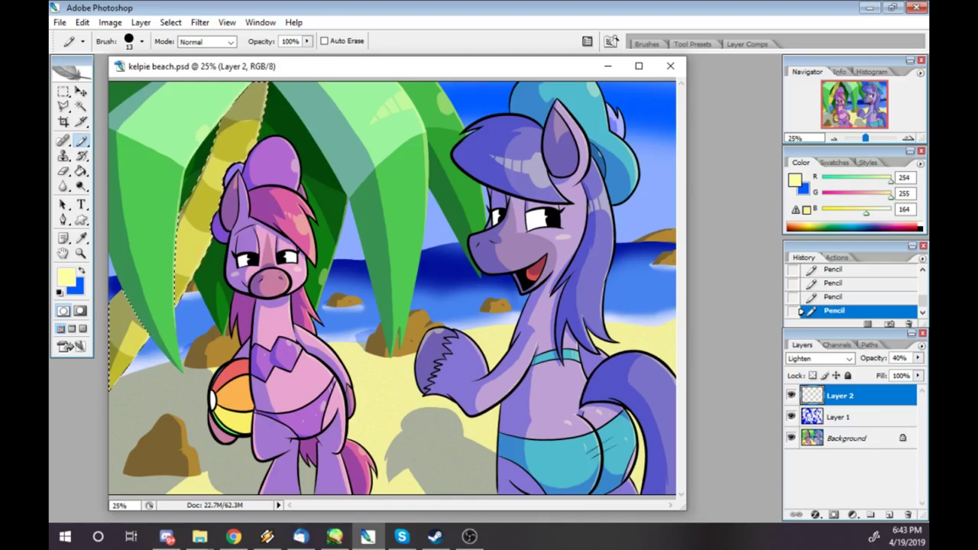
Step: Flatten the image into a single Background layer and clear the trunk selection
click(60, 22)
mouse_move(141, 22)
click(163, 430)
click(171, 23)
click(184, 50)
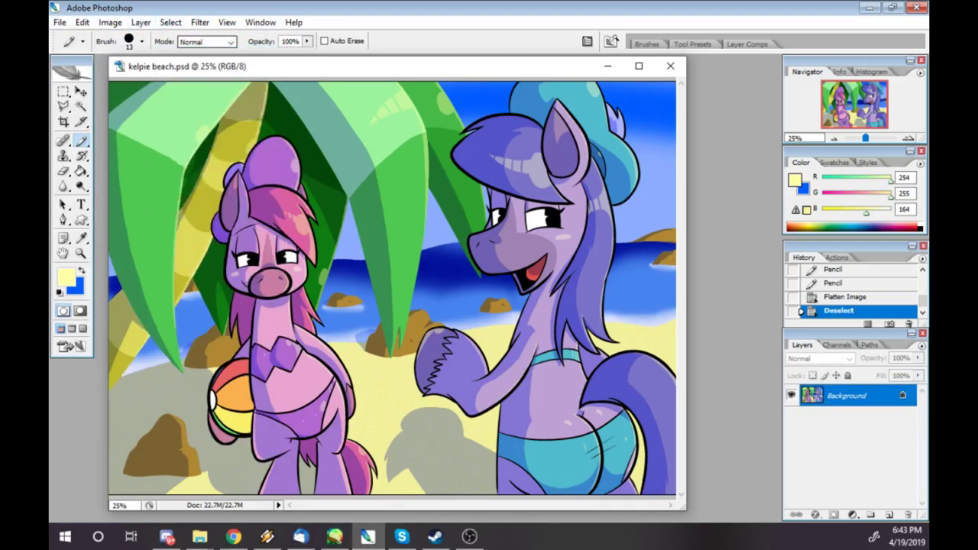